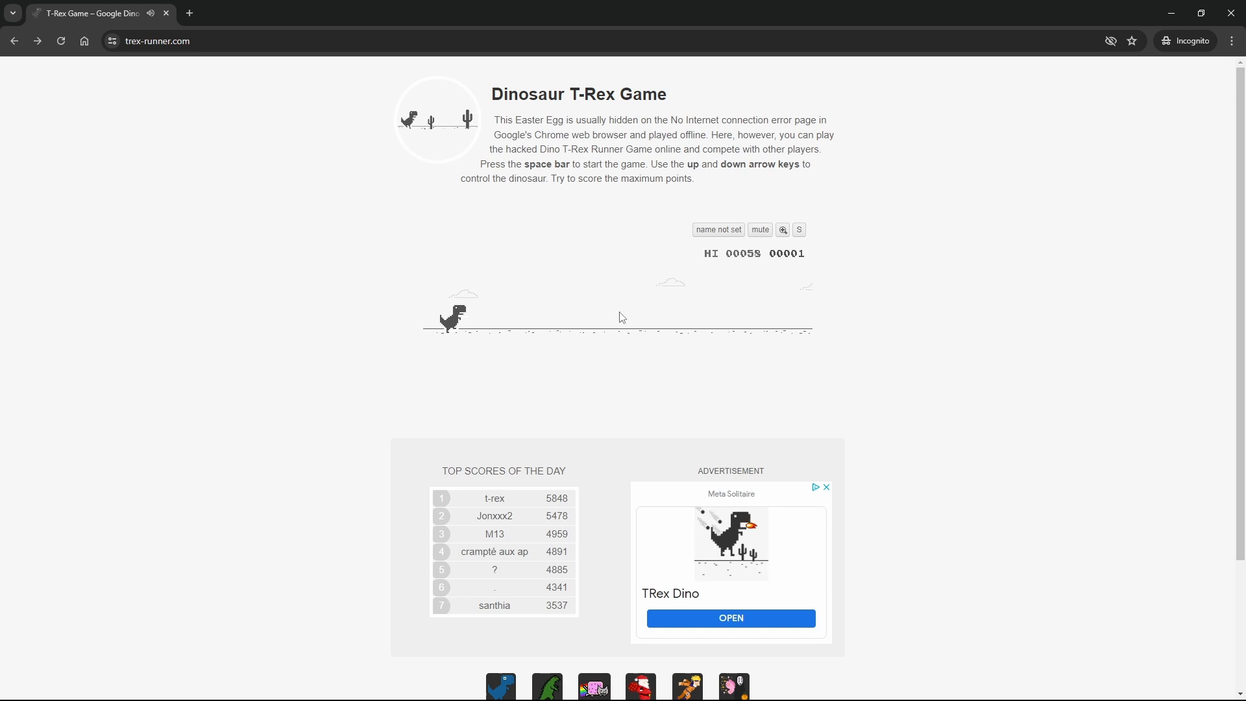
# Step: Play a round of the T-Rex game, making the dinosaur jump, until the run ends in game over
pyautogui.press('space')
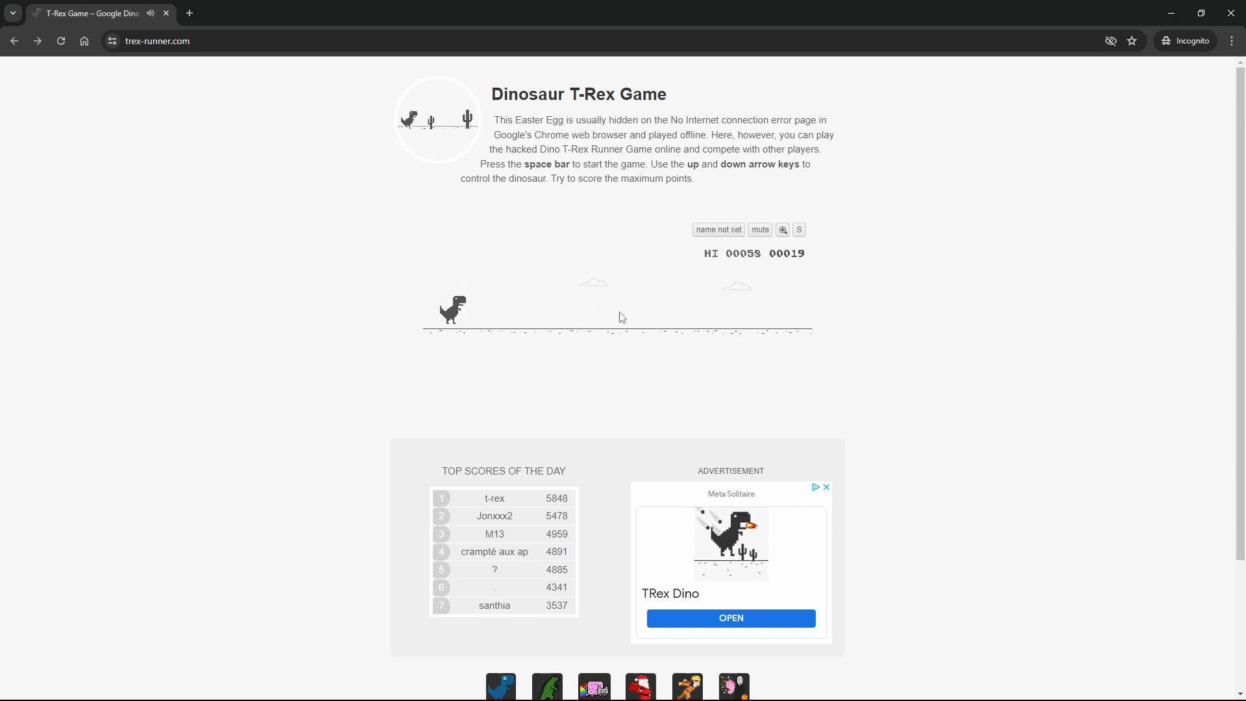
pyautogui.press('space')
pyautogui.press('space')
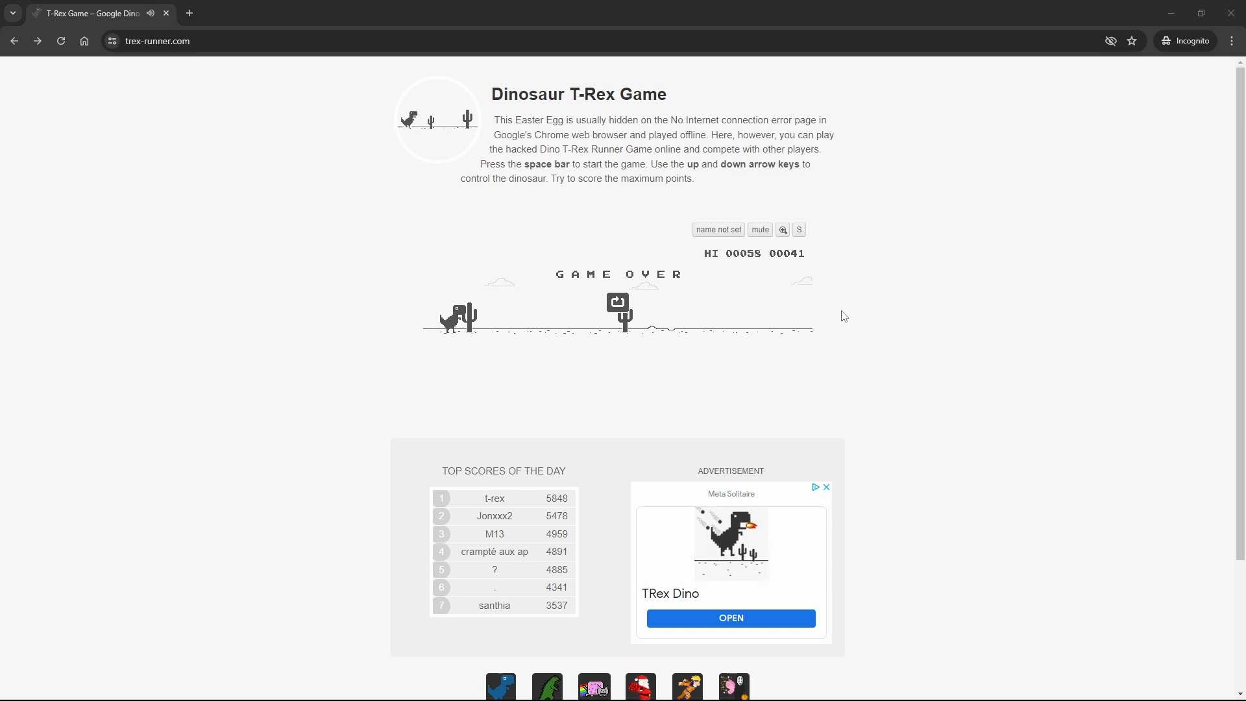
# Step: Switch to App Test Studio and create a new app project named Trex on the Application platform
pyautogui.hotkey('alt', 'Tab')
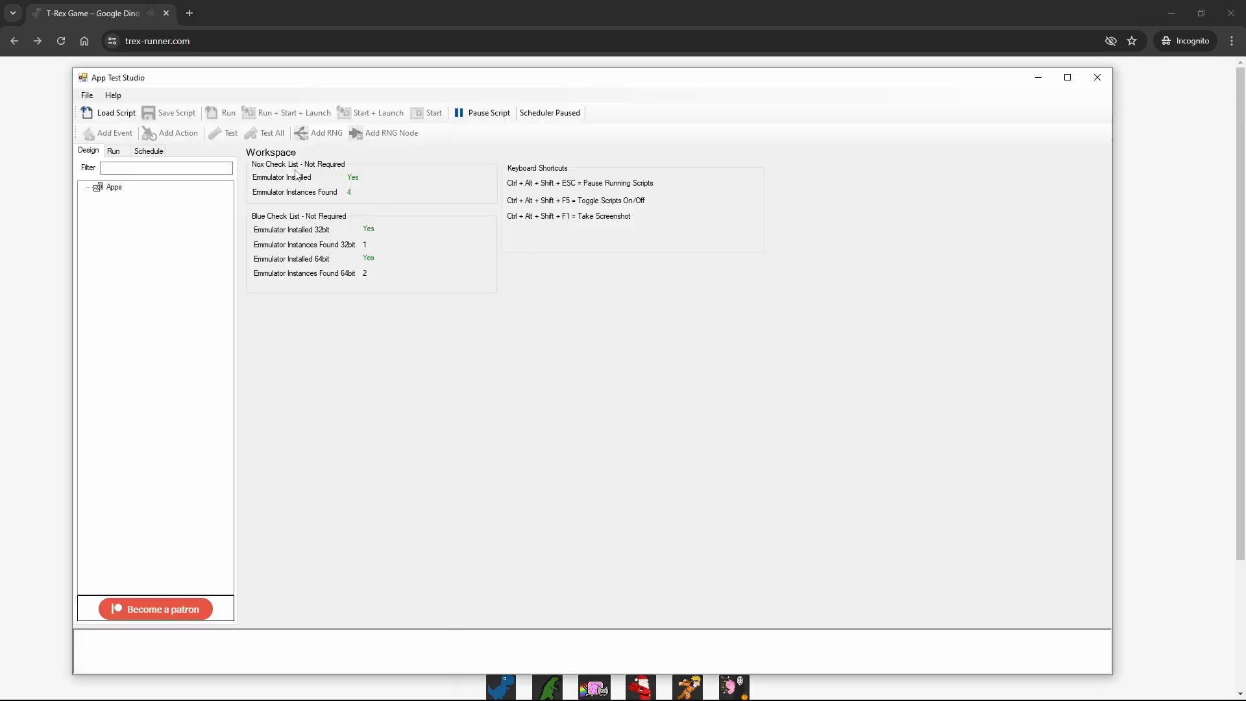
pyautogui.click(87, 95)
pyautogui.click(164, 111)
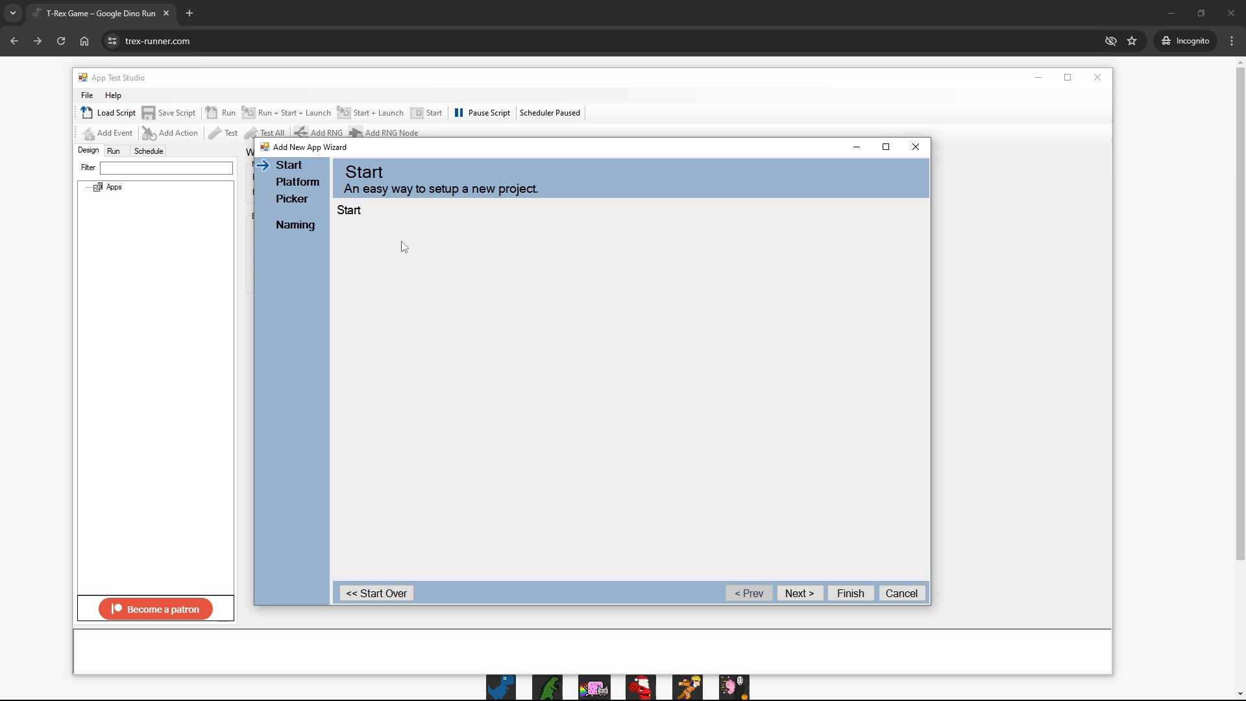
pyautogui.click(796, 593)
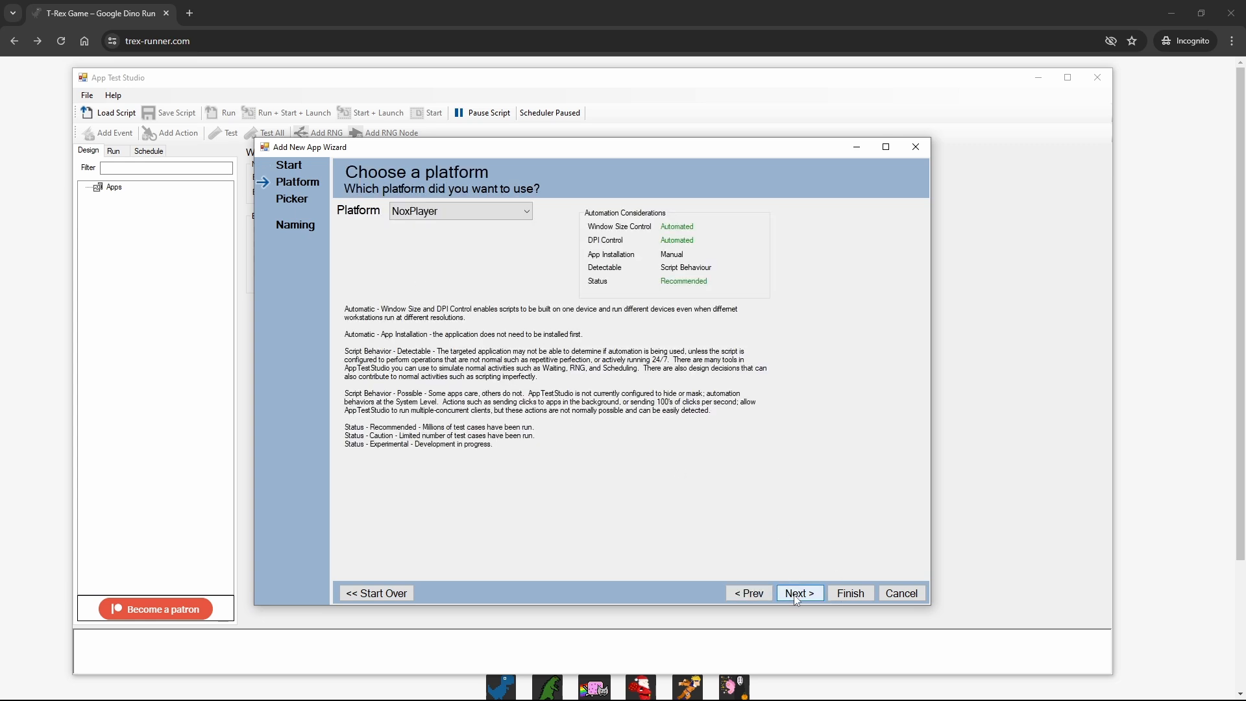
pyautogui.click(415, 211)
pyautogui.click(422, 261)
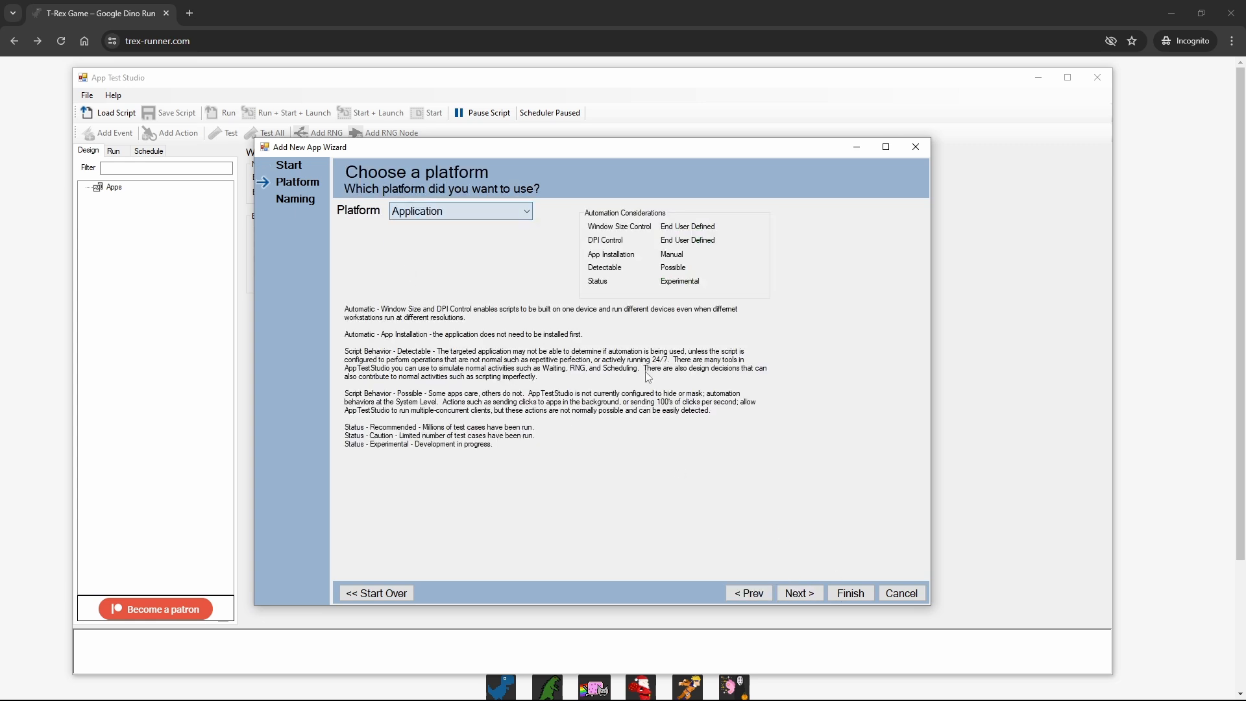
pyautogui.click(811, 593)
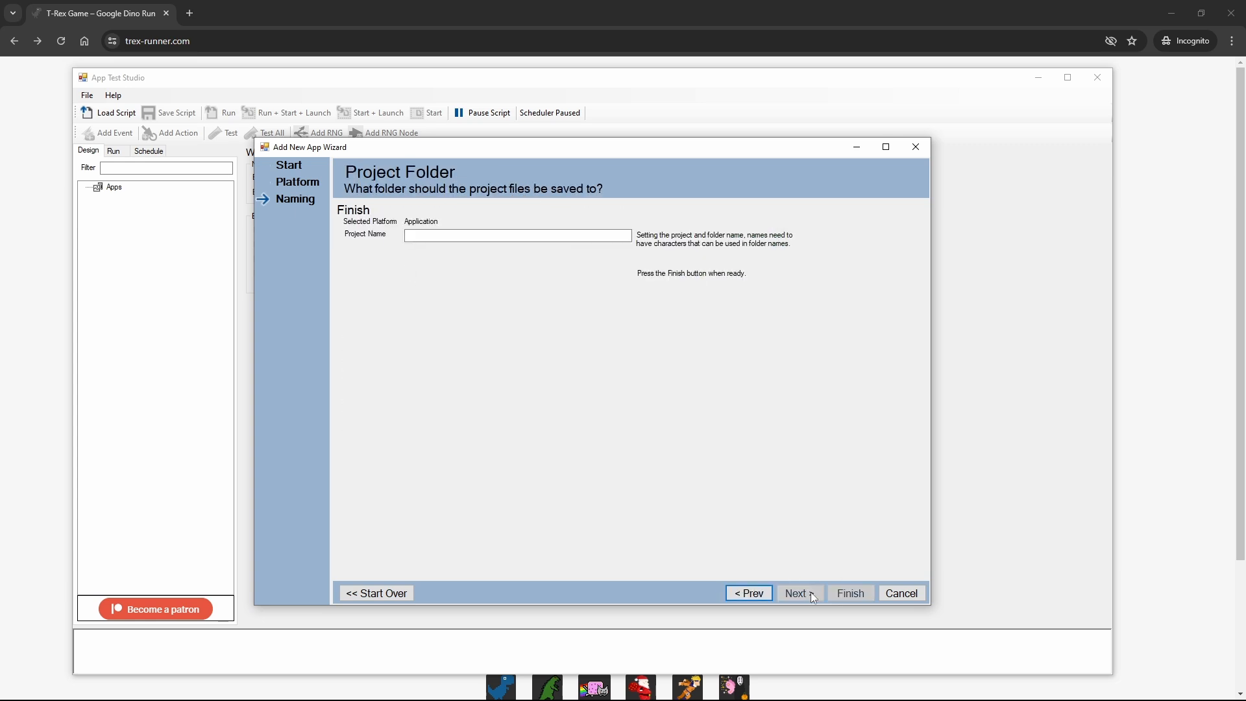
pyautogui.click(441, 234)
pyautogui.write('Trex')
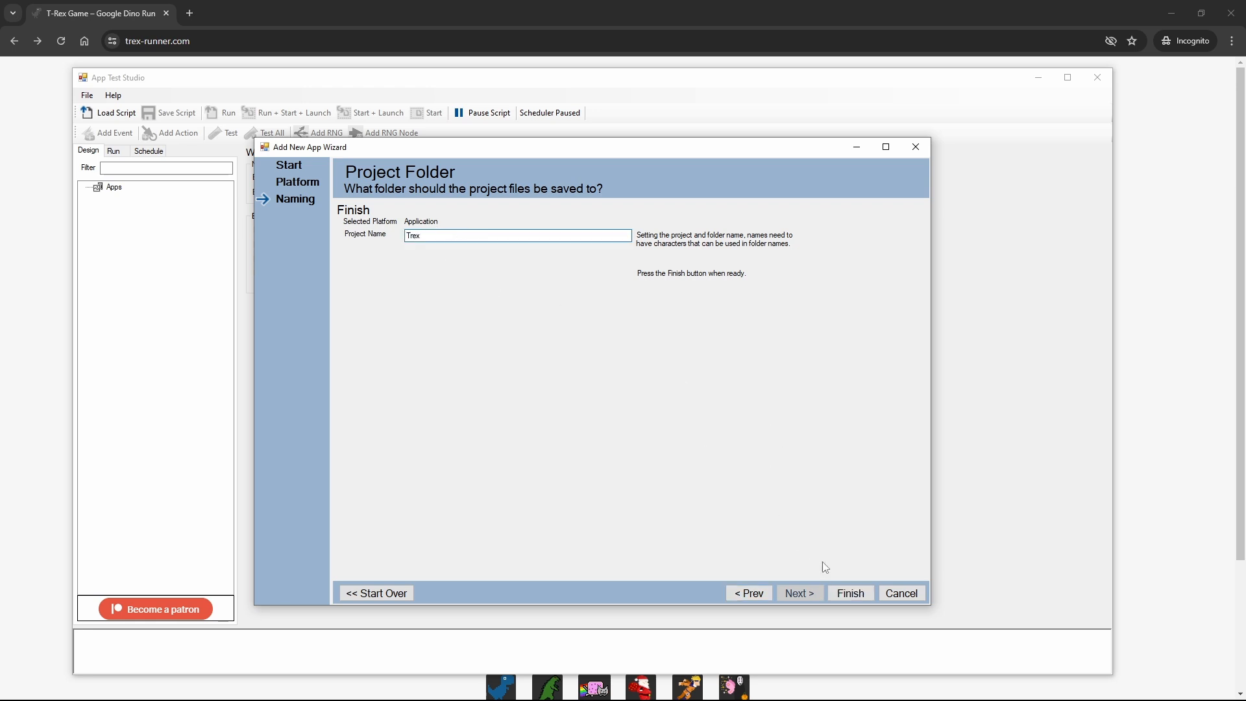
pyautogui.click(847, 599)
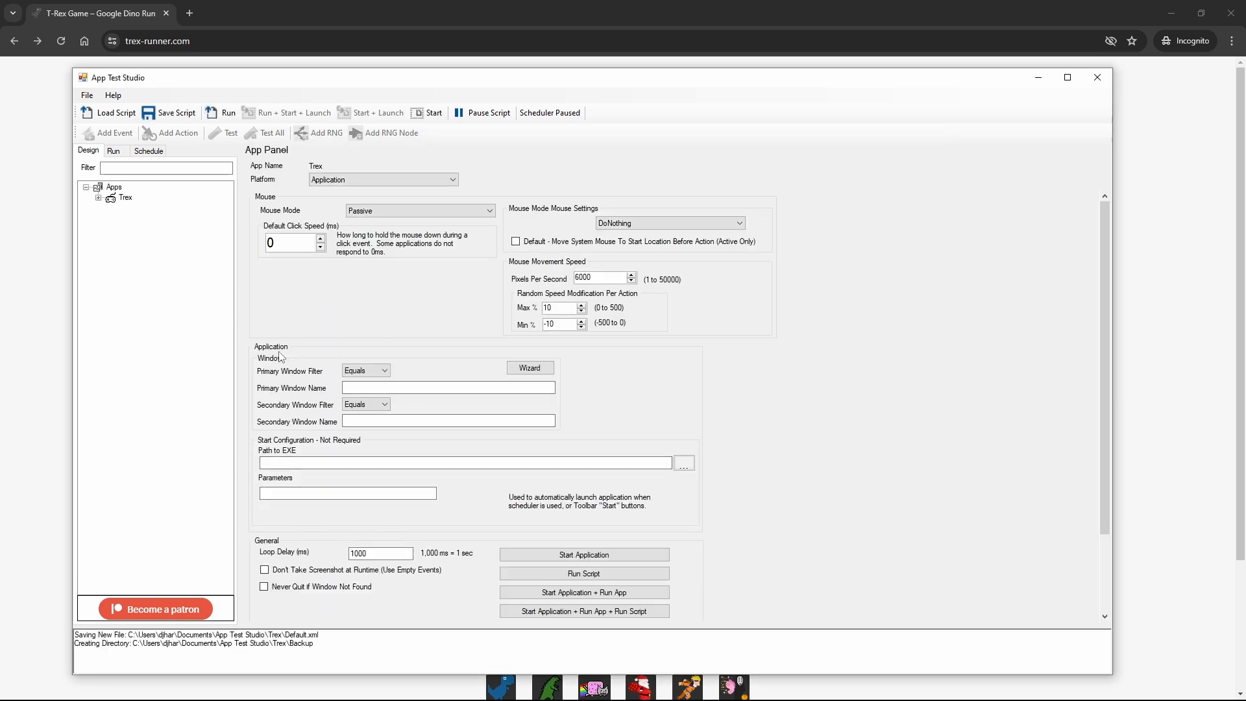
pyautogui.moveTo(308, 343)
pyautogui.mouseDown()
pyautogui.moveTo(220, 404)
pyautogui.moveTo(464, 496)
pyautogui.moveTo(387, 336)
pyautogui.mouseUp()
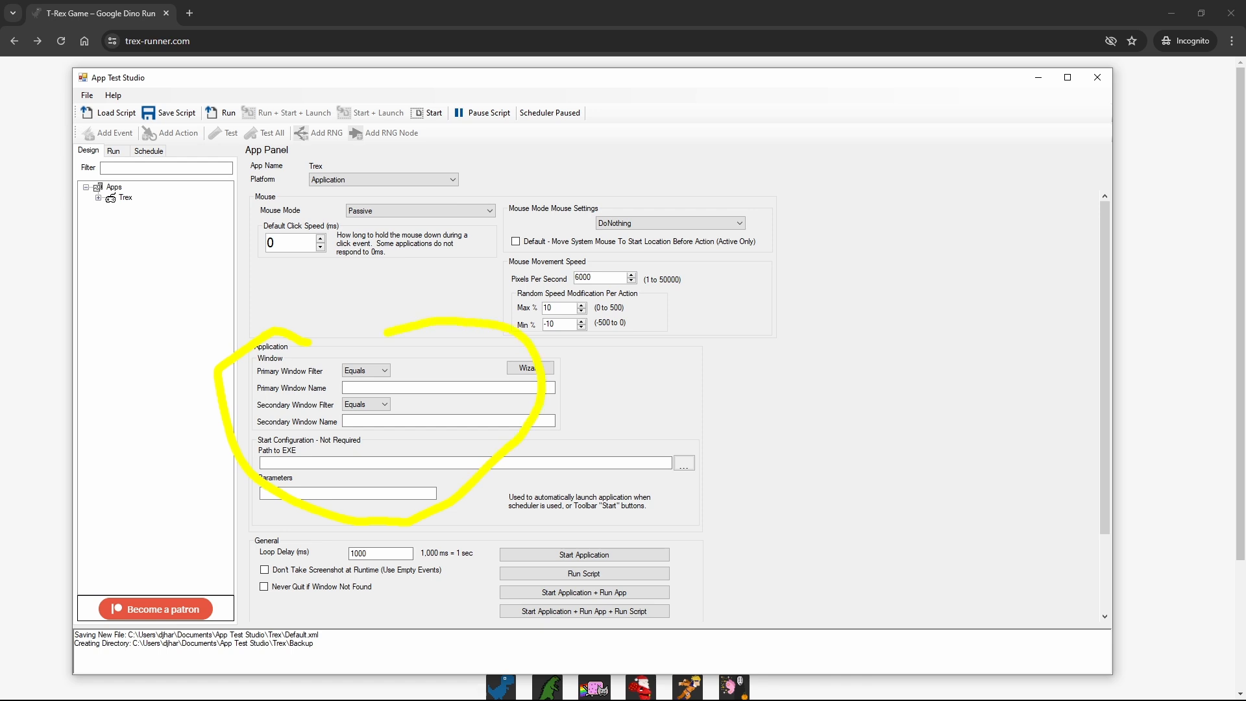
pyautogui.press('Escape')
# Step: Use the Window Wizard to pick the T-Rex Game – Google Dino Run Chrome window as the primary window
pyautogui.click(530, 368)
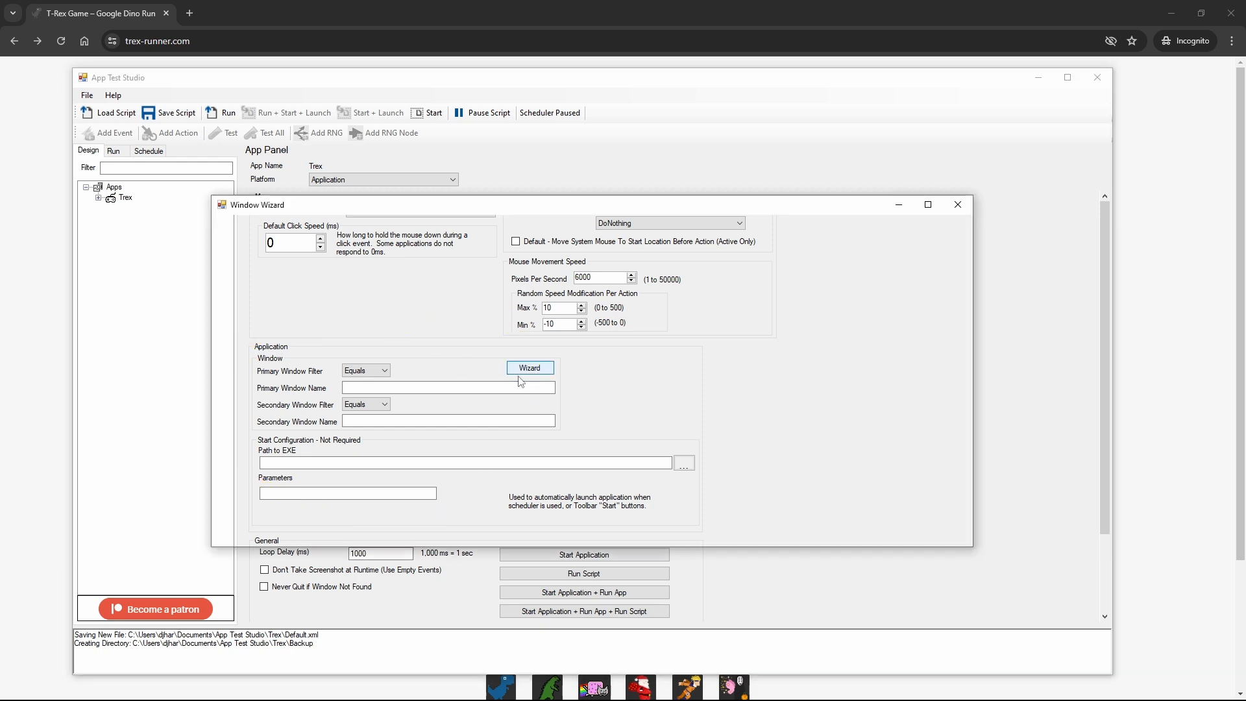
pyautogui.click(263, 367)
pyautogui.click(273, 236)
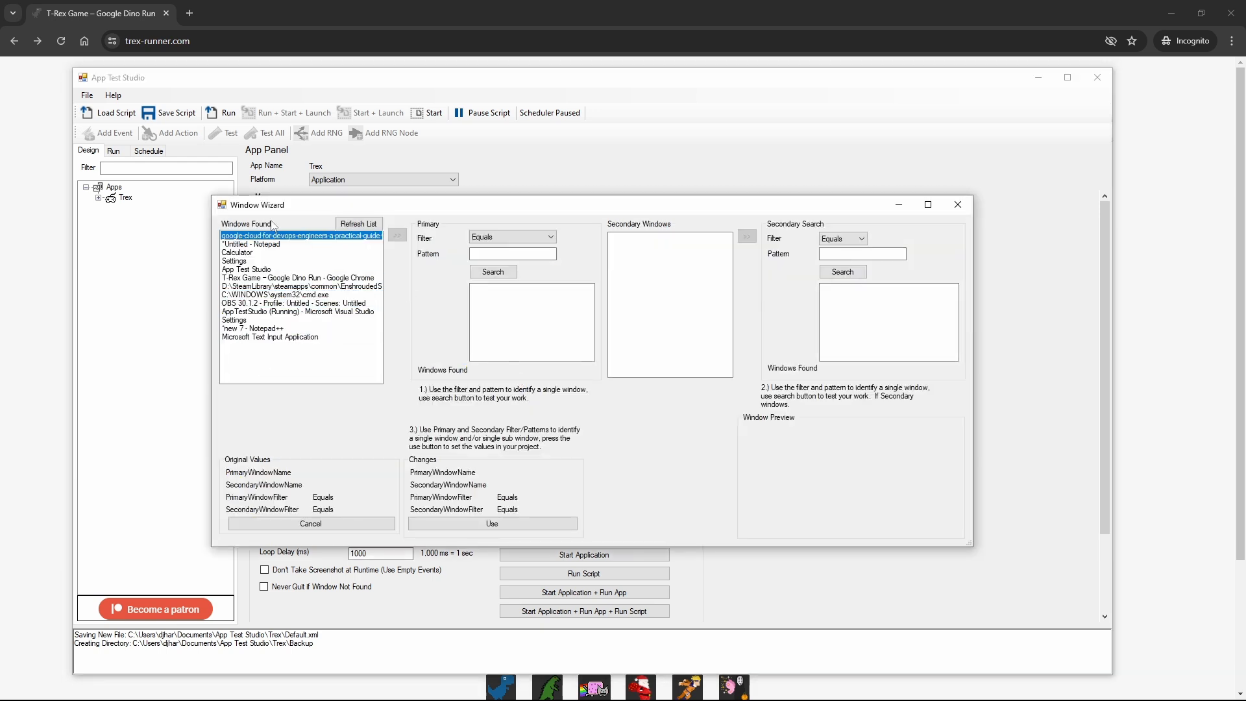
pyautogui.click(270, 356)
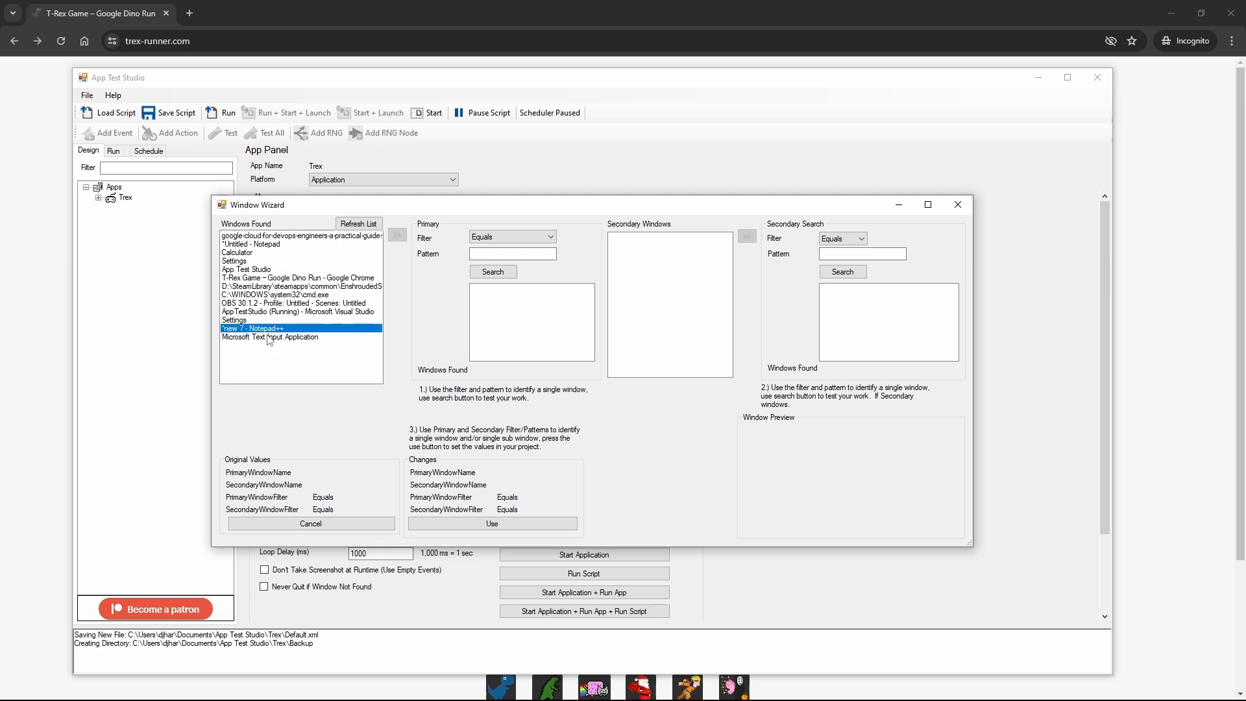
pyautogui.click(289, 279)
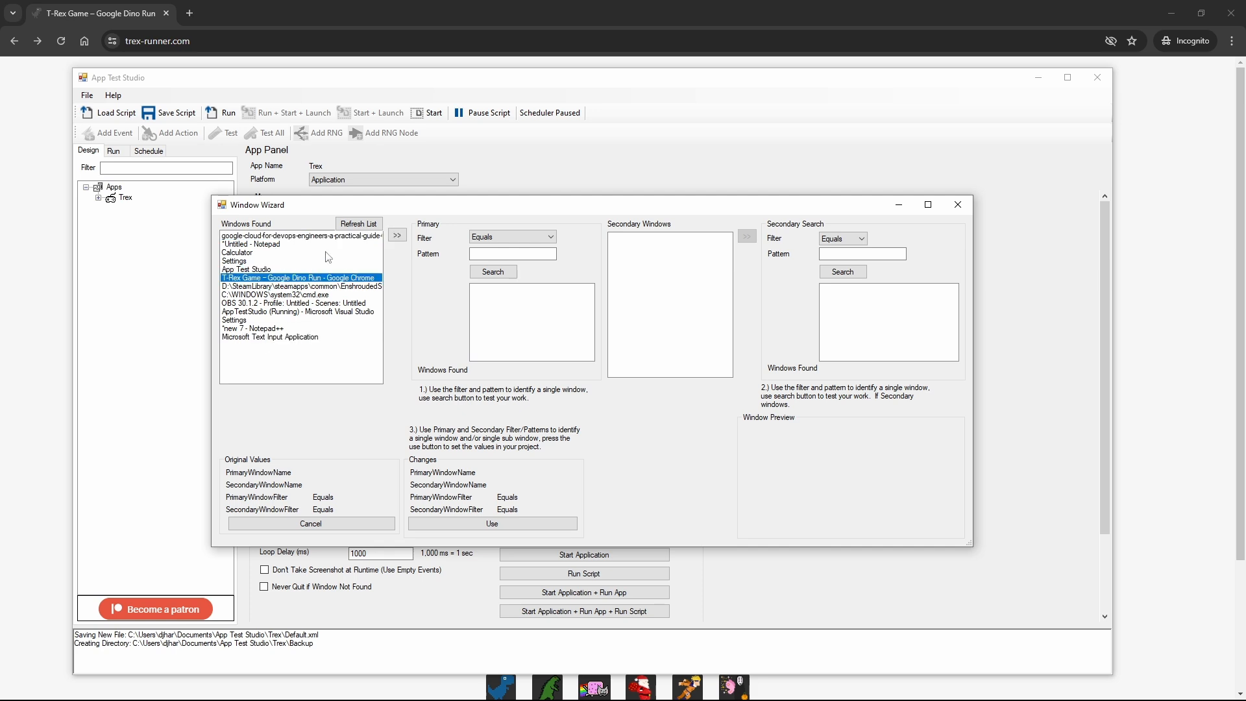
pyautogui.click(395, 239)
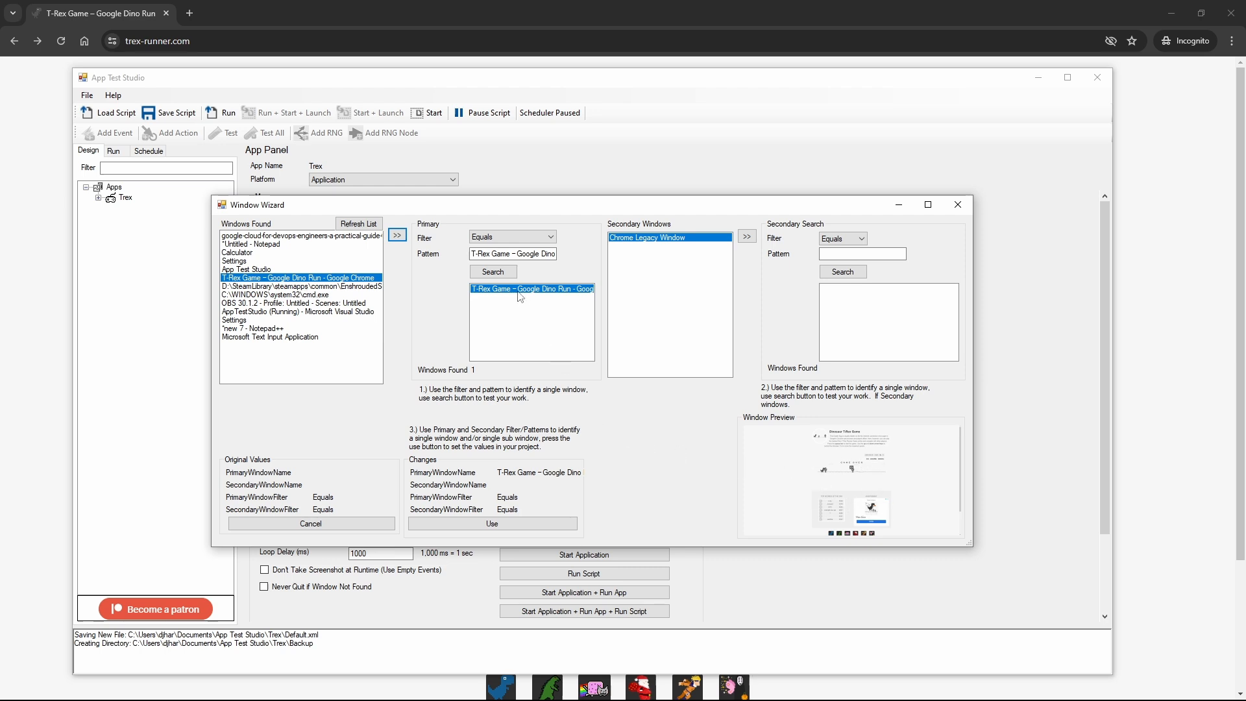
# Step: Set the primary window filter to Contains with the pattern Google Dino Run, test the search and apply it to the project
pyautogui.click(512, 237)
pyautogui.click(505, 264)
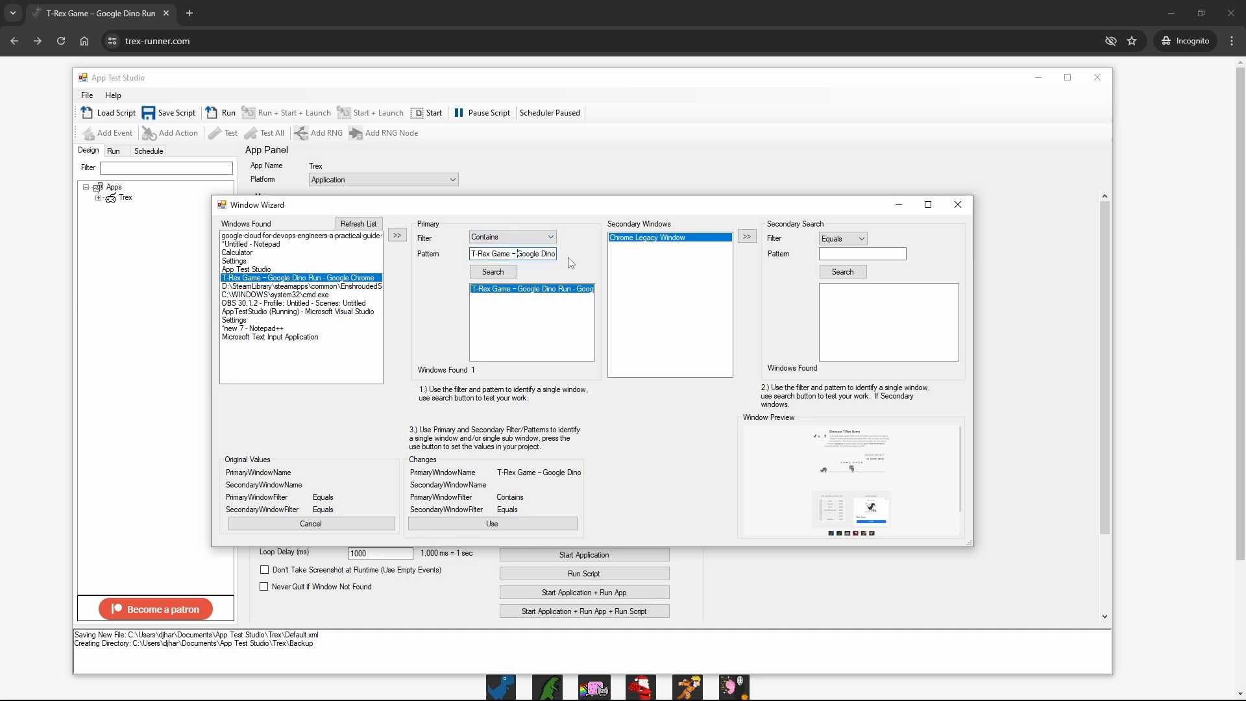
pyautogui.press('BackSpace')
pyautogui.press('End')
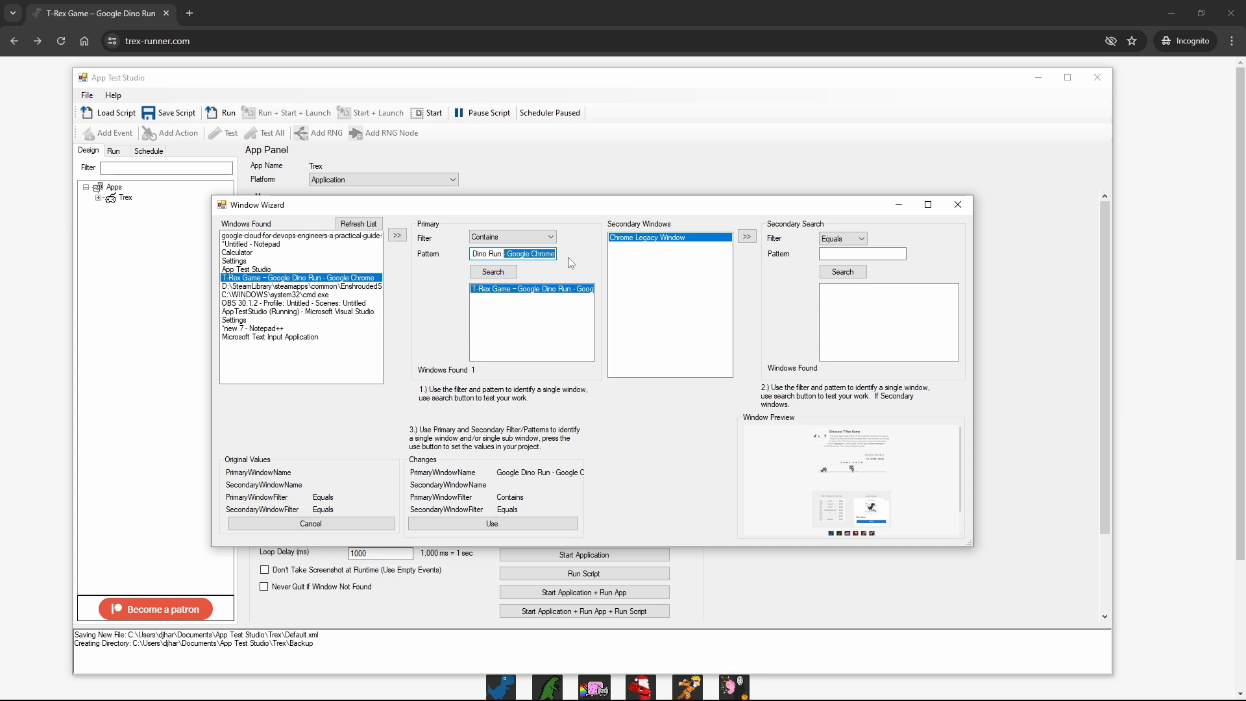
pyautogui.press('BackSpace')
pyautogui.click(493, 272)
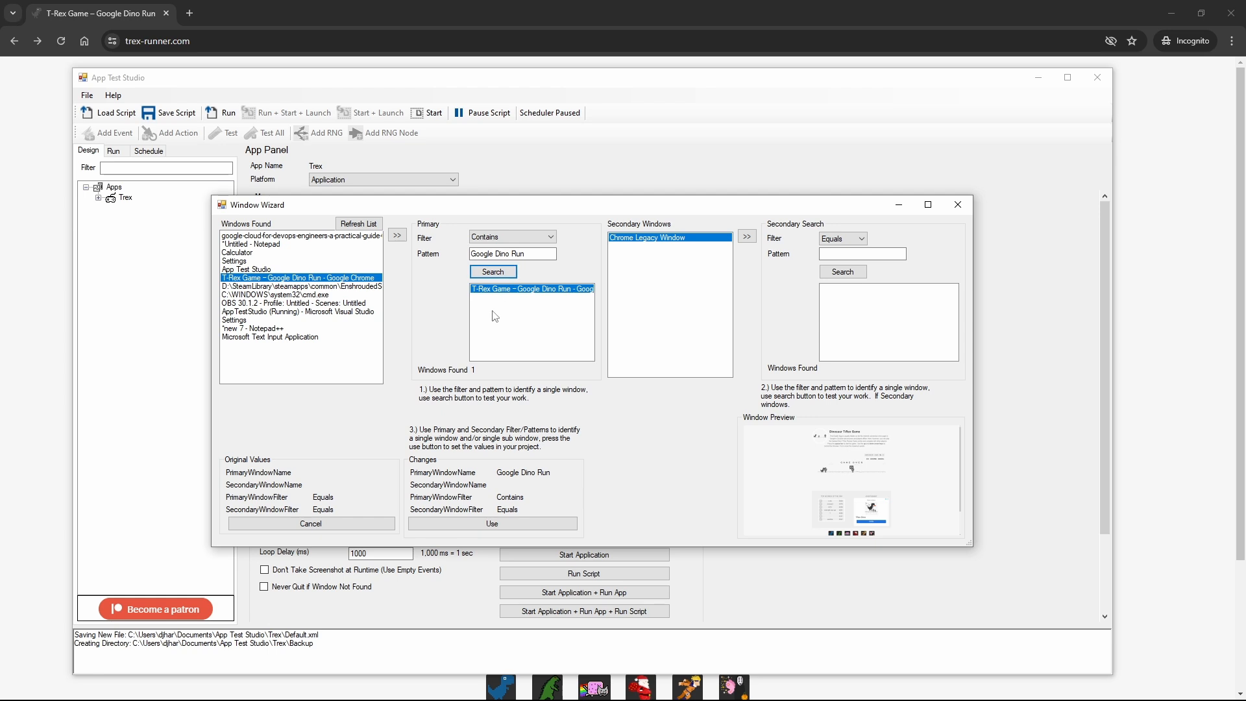
pyautogui.click(514, 525)
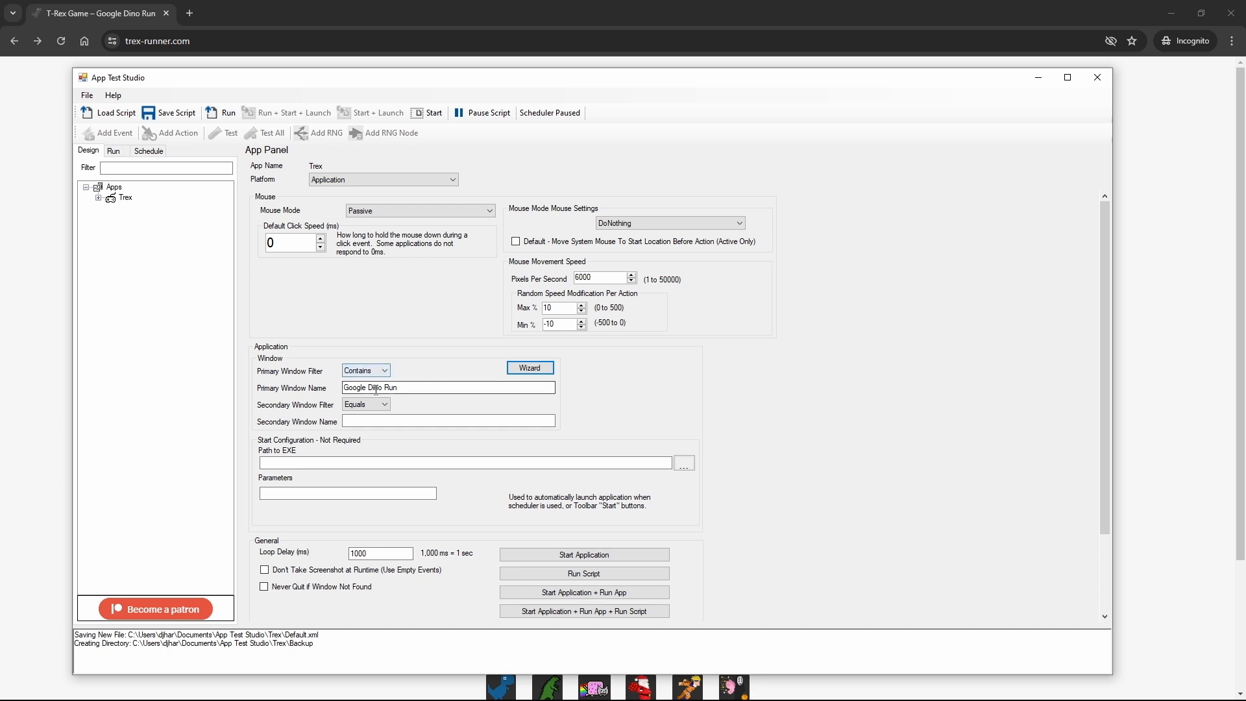
# Step: Add a new event under the Trex project's Events node
pyautogui.click(99, 198)
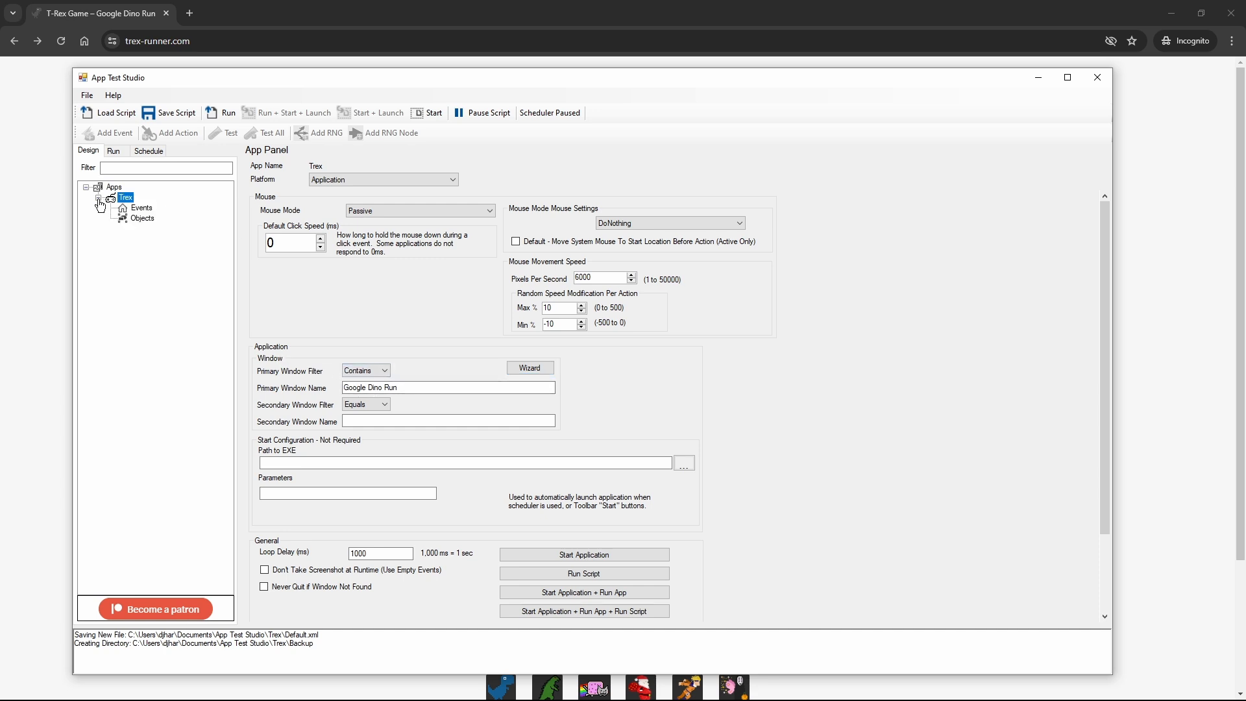
pyautogui.click(137, 208)
pyautogui.rightClick(144, 216)
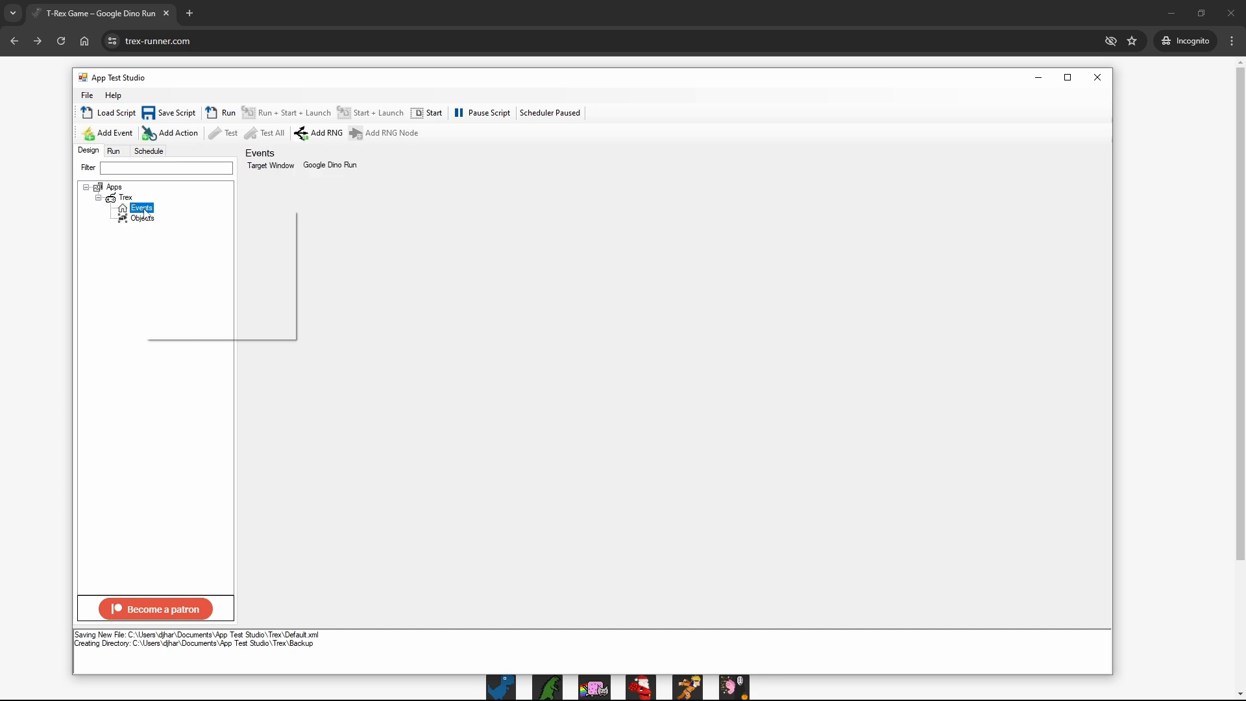
pyautogui.click(178, 218)
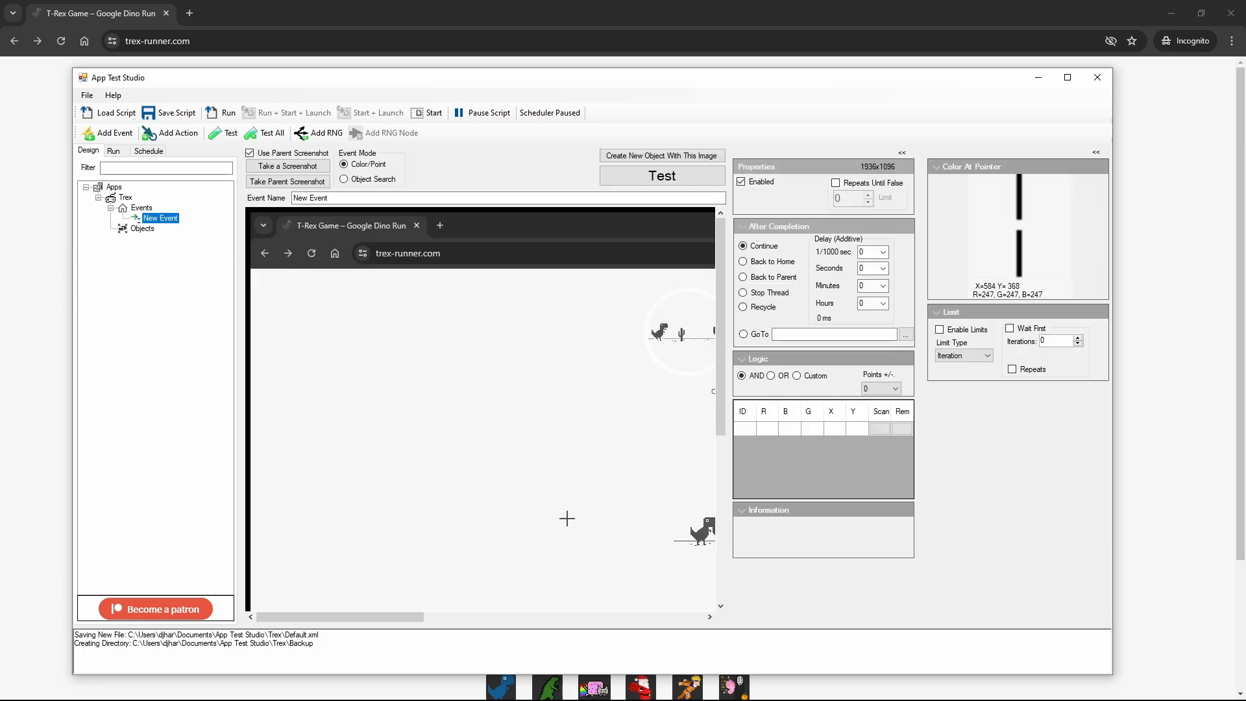
# Step: Add six color points to the new event, five on the game's restart icon and one on the GAME OVER text
pyautogui.moveTo(383, 617); pyautogui.dragTo(522, 622)
pyautogui.doubleClick(483, 86)
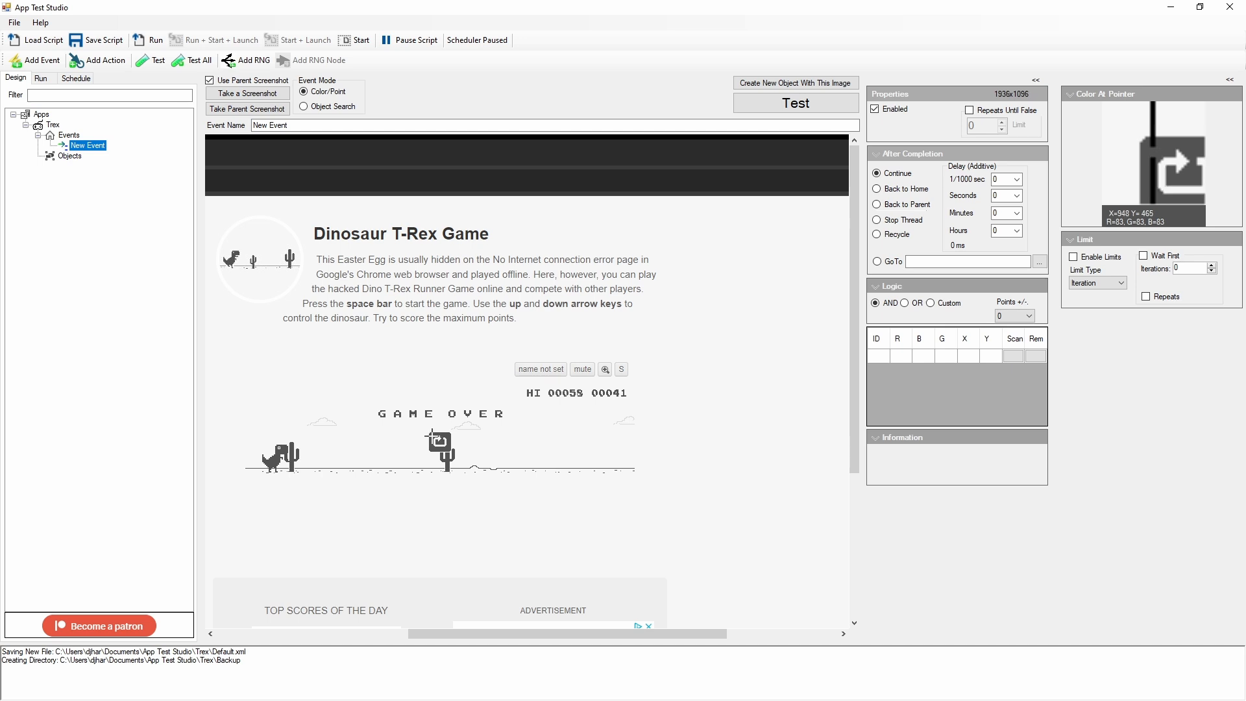
pyautogui.click(432, 437)
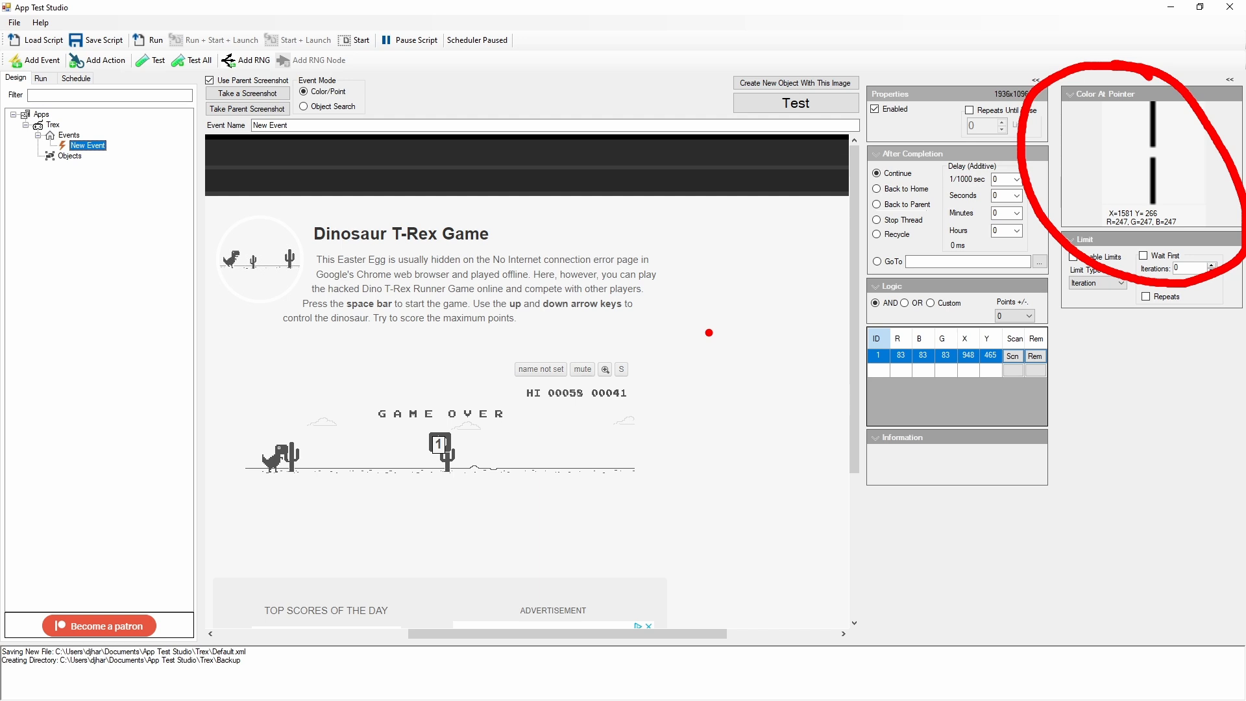
pyautogui.click(445, 438)
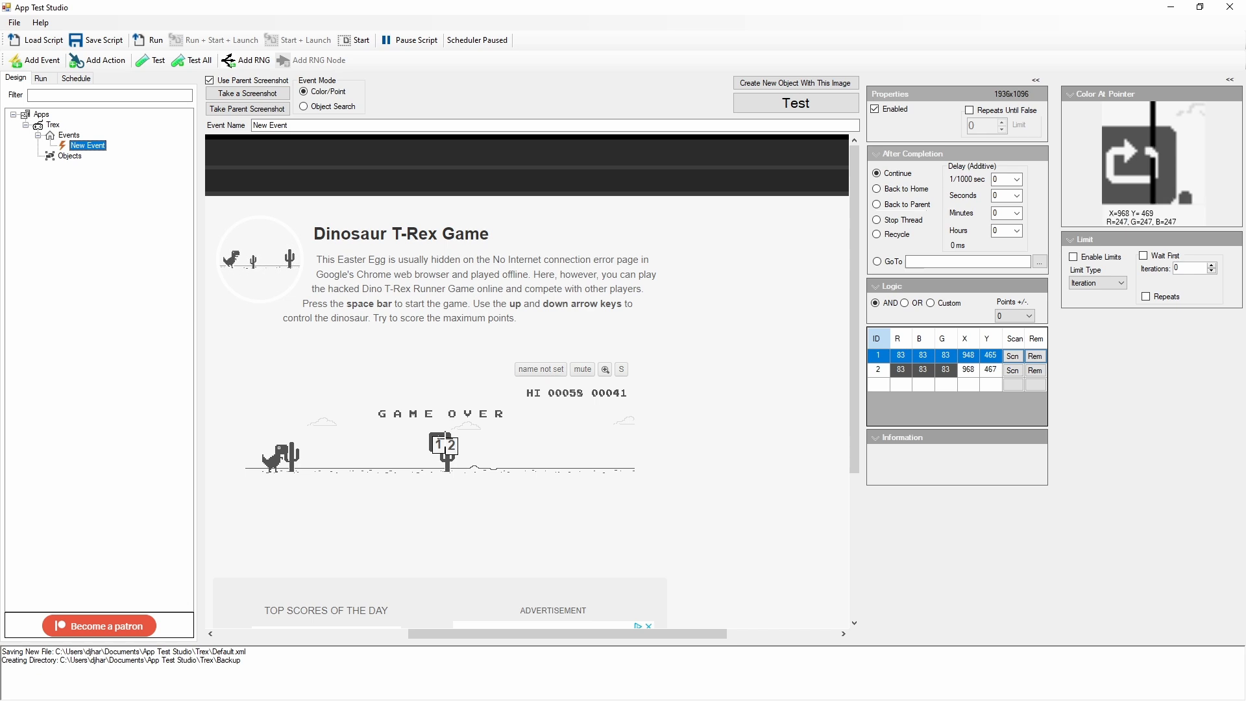
pyautogui.click(446, 439)
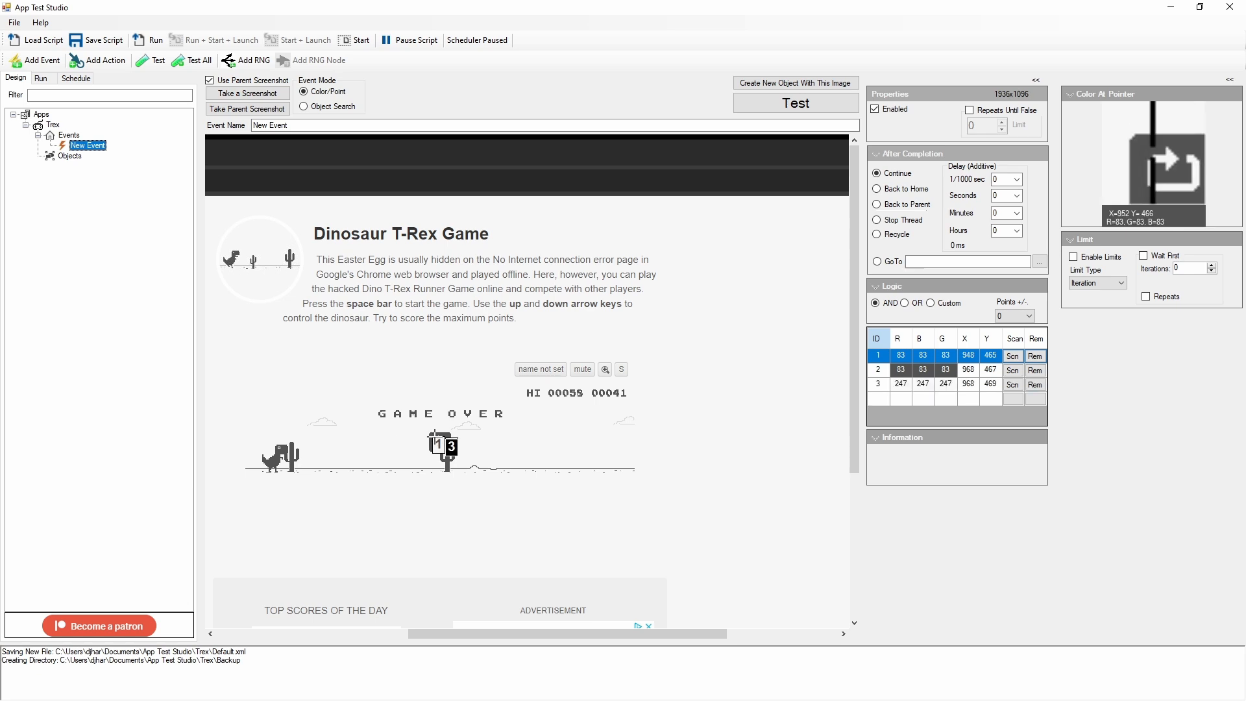
pyautogui.click(435, 440)
pyautogui.click(433, 434)
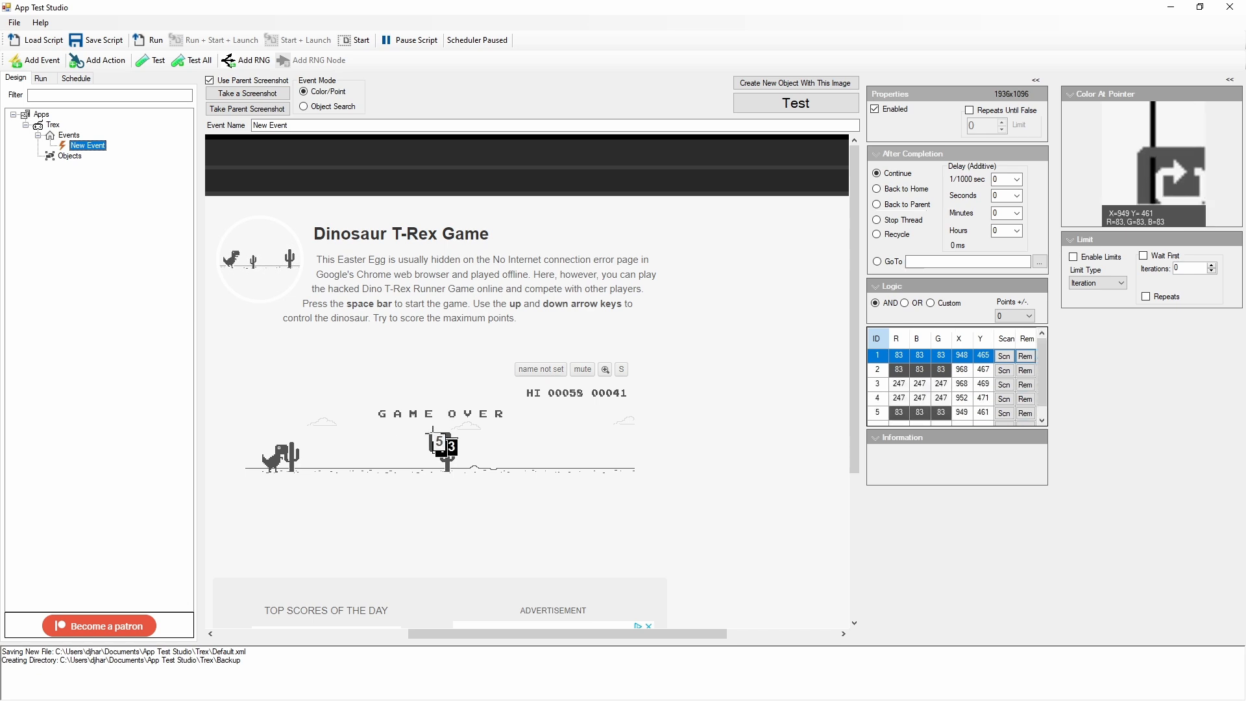
pyautogui.click(400, 416)
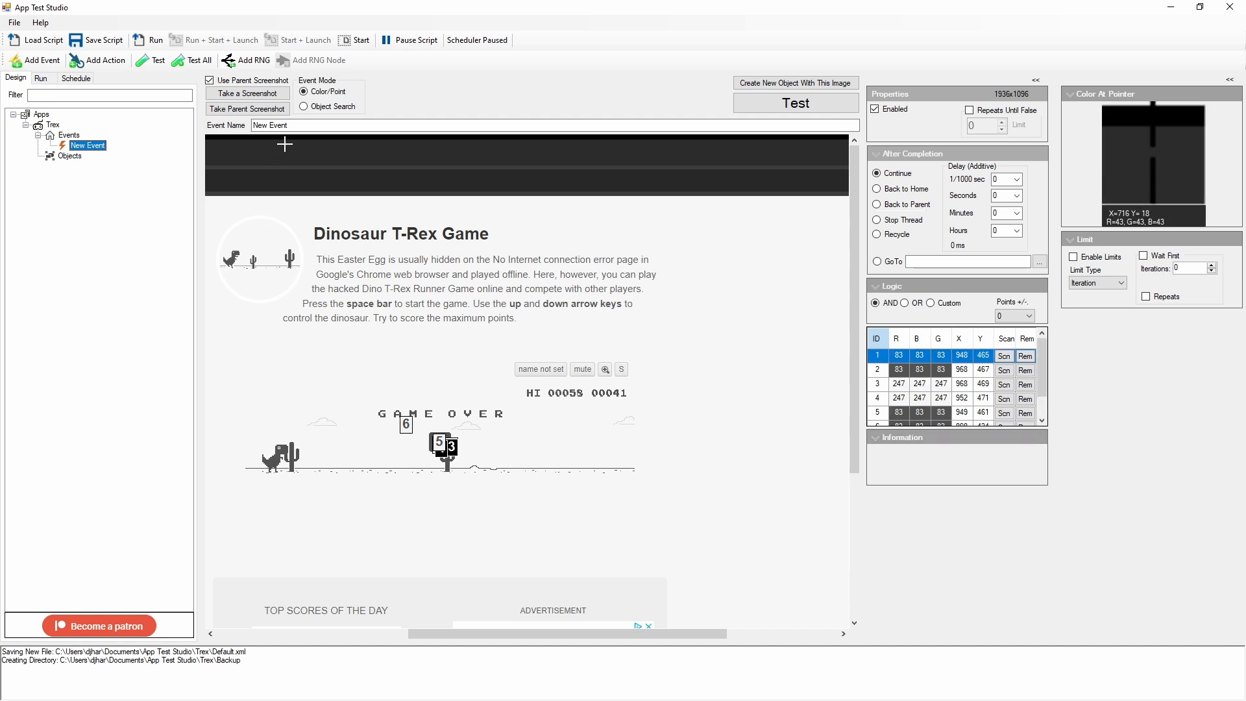
# Step: Rename the event to Game Over and add an action beneath it
pyautogui.moveTo(315, 125); pyautogui.dragTo(225, 133)
pyautogui.write('Game Over')
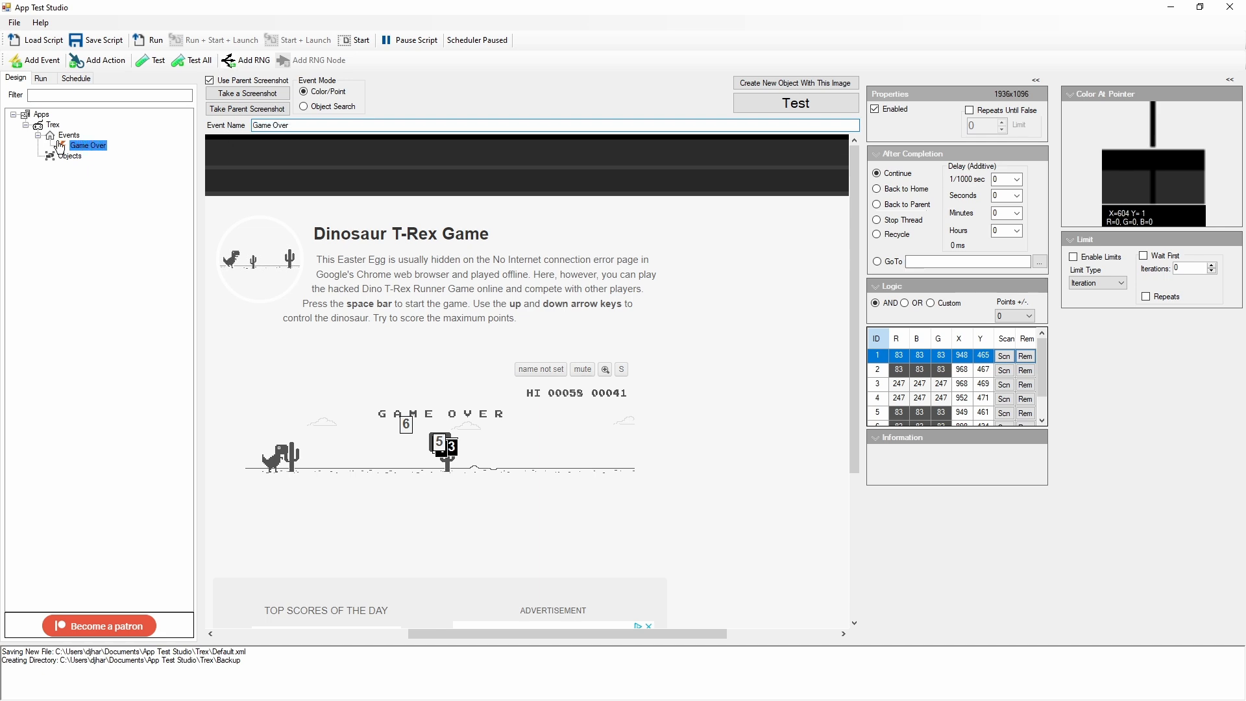
pyautogui.rightClick(99, 150)
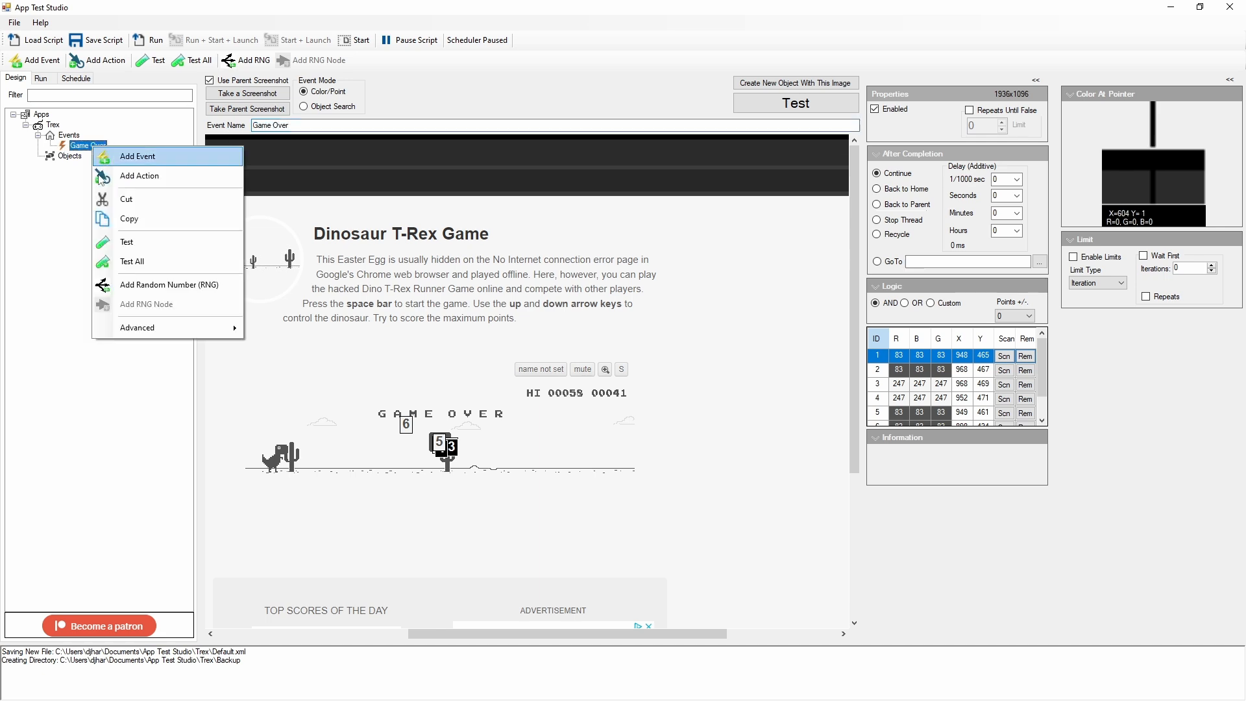
pyautogui.click(101, 176)
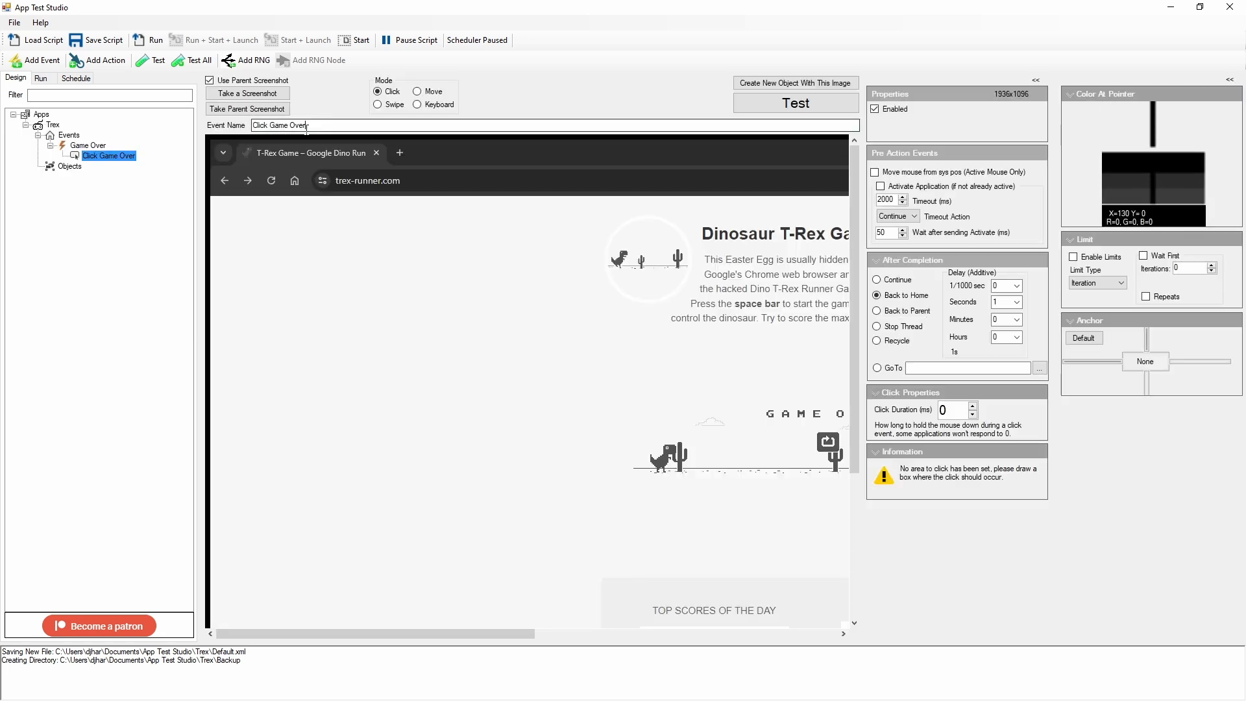
# Step: Switch the action to Keyboard mode and build the key sequence {SPACEDOWN}{WAIT.50}{SPACEUP}
pyautogui.moveTo(307, 127); pyautogui.dragTo(264, 126)
pyautogui.click(415, 105)
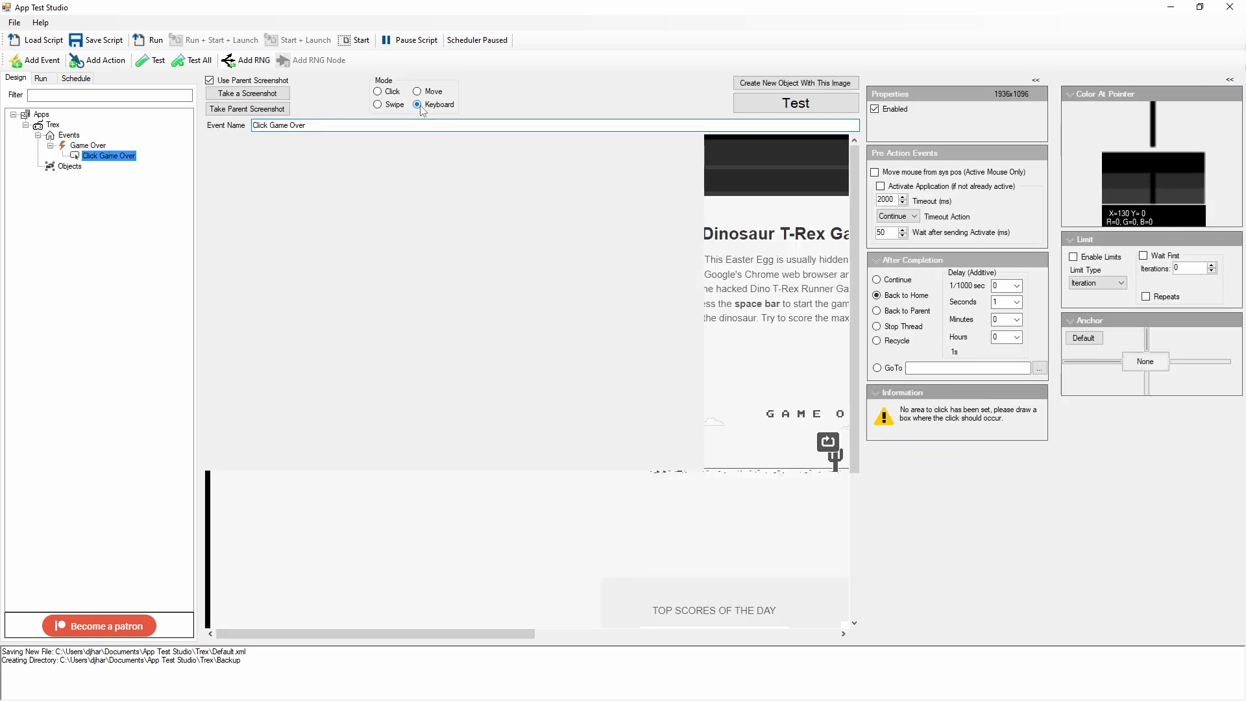
pyautogui.click(281, 278)
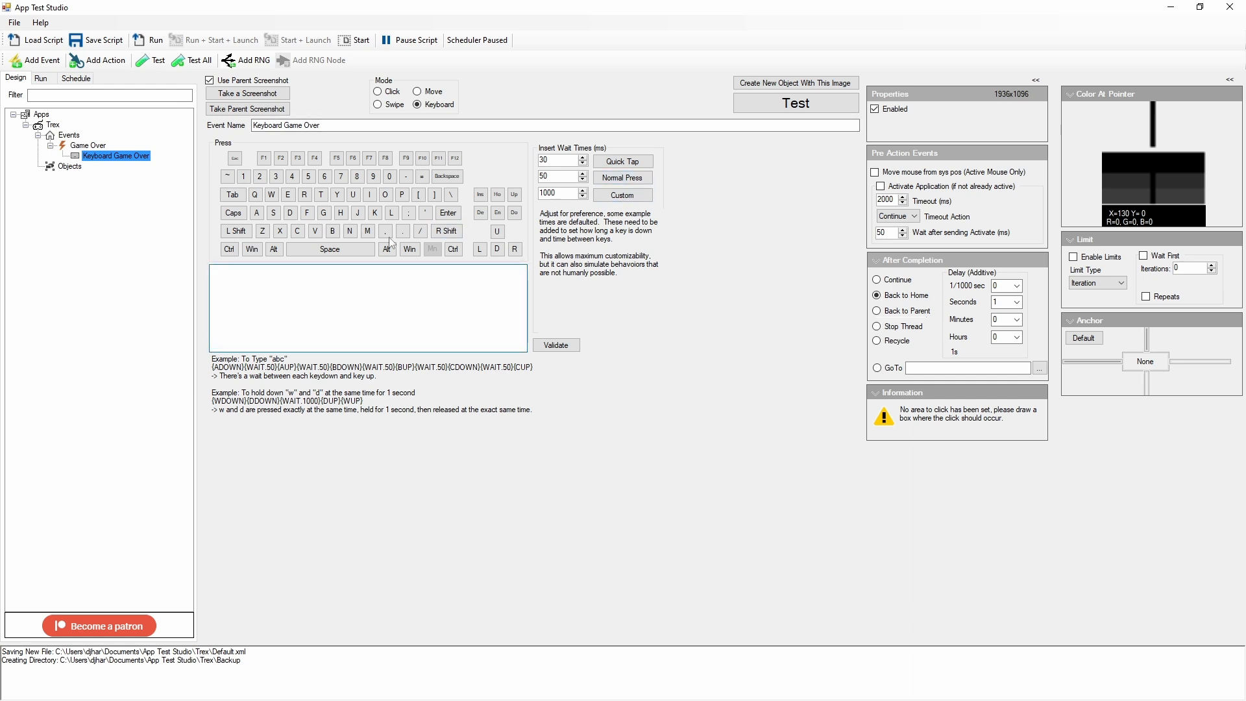
pyautogui.click(339, 251)
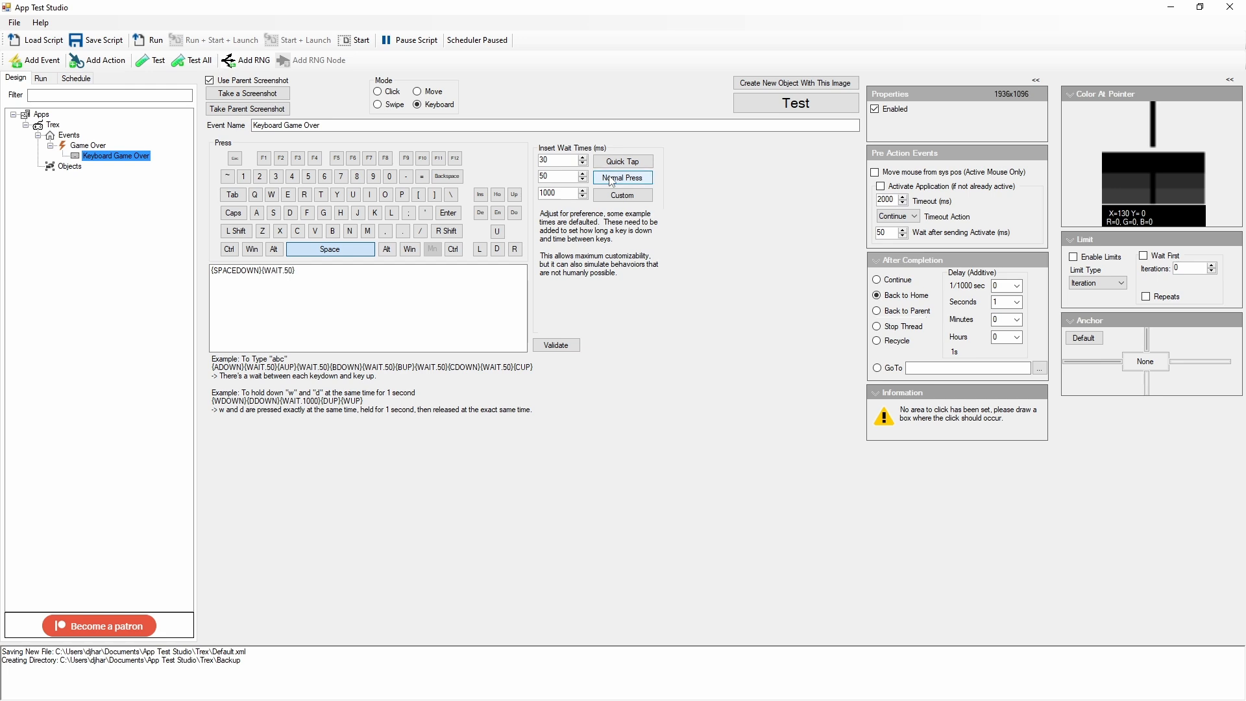
pyautogui.click(344, 250)
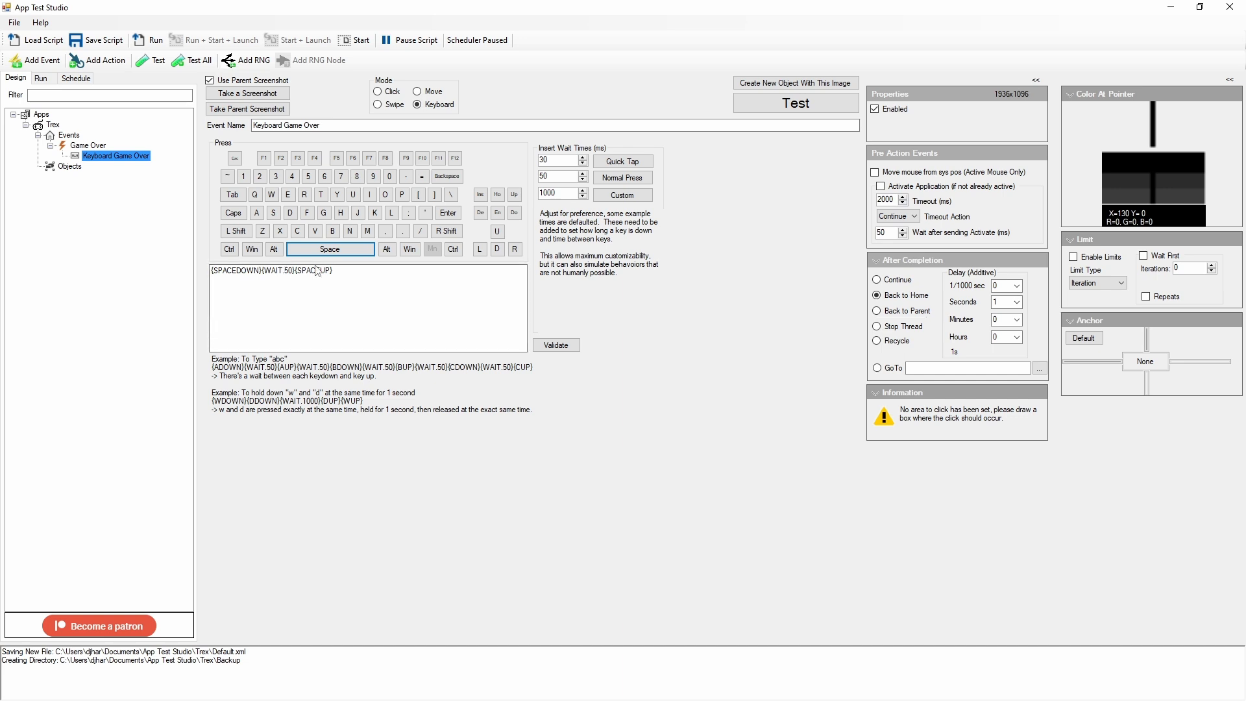
# Step: Validate the Game Over keyboard action's key sequence and save the script
pyautogui.click(556, 344)
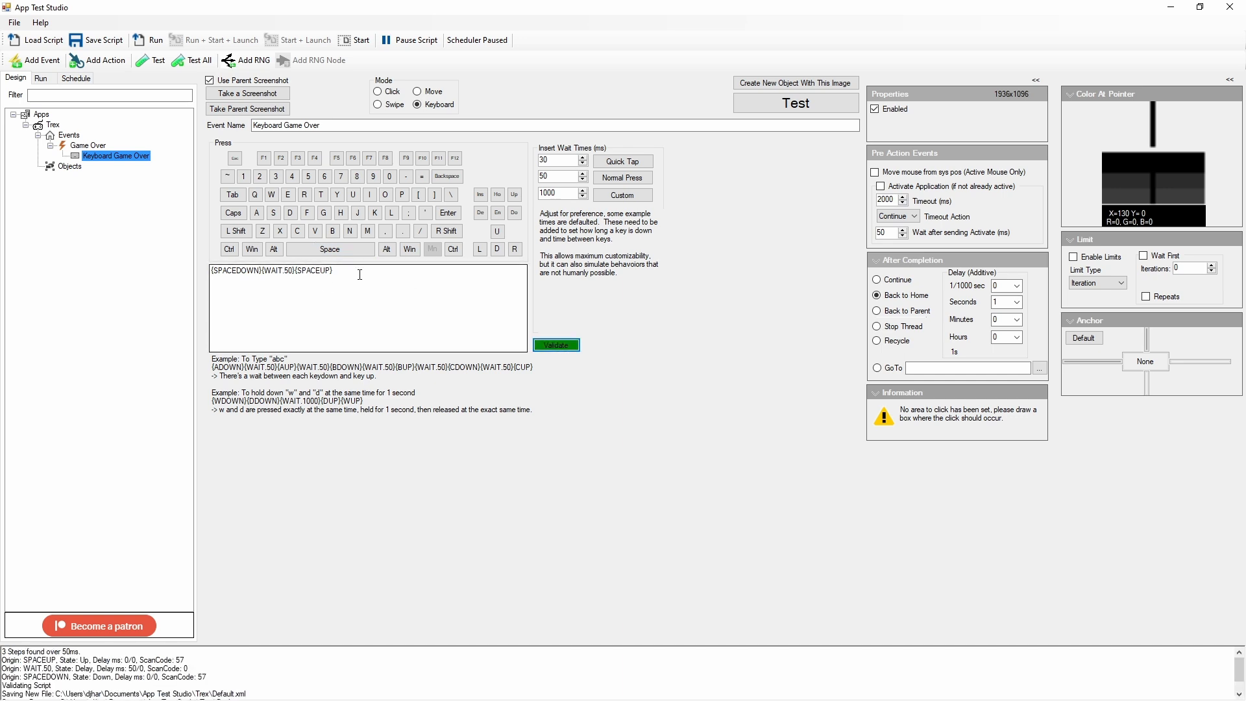
pyautogui.moveTo(377, 268); pyautogui.dragTo(194, 262)
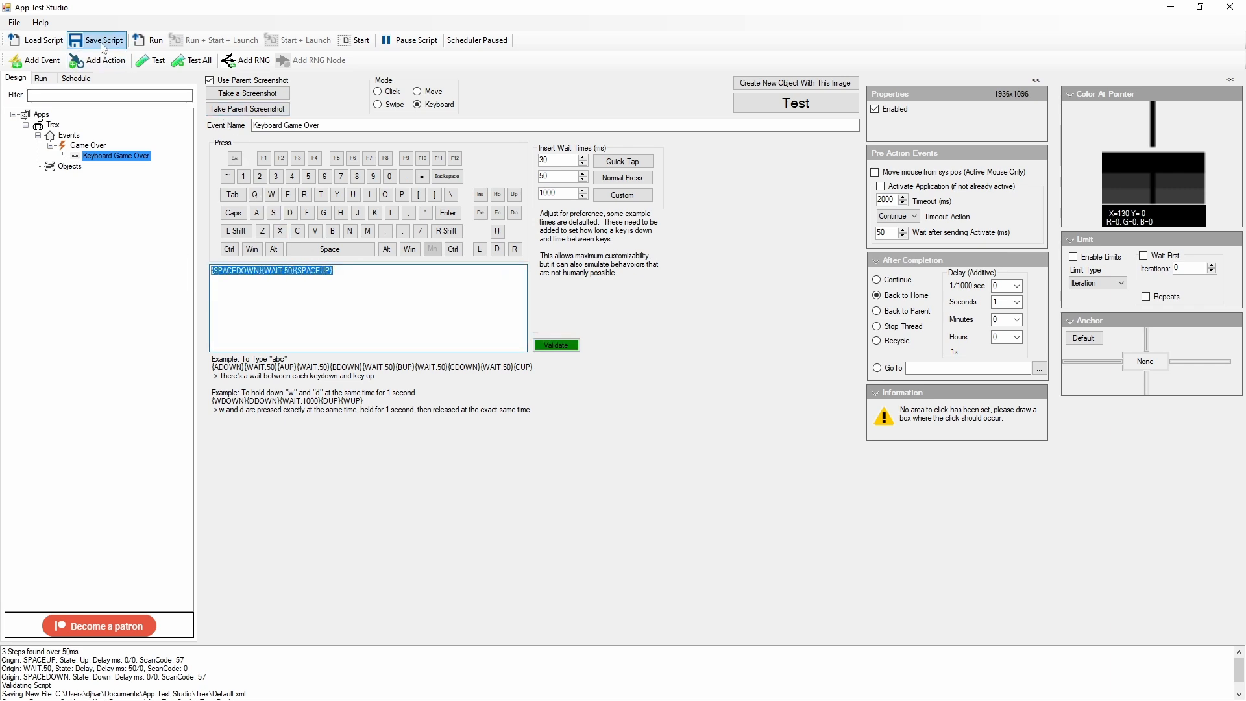
pyautogui.click(95, 40)
# Step: Run the script with its window clear of the T-Rex game, and test the Game Over keyboard action
pyautogui.click(148, 41)
pyautogui.moveTo(167, 12); pyautogui.dragTo(753, 94)
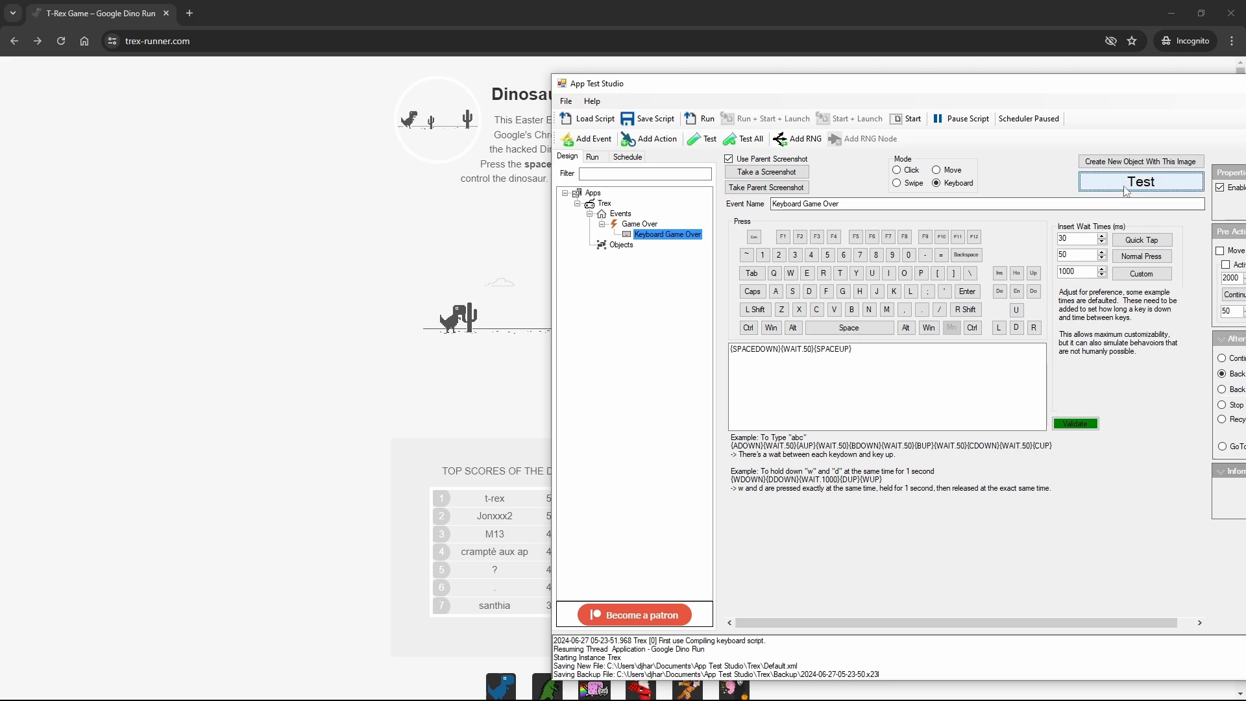
pyautogui.click(1124, 186)
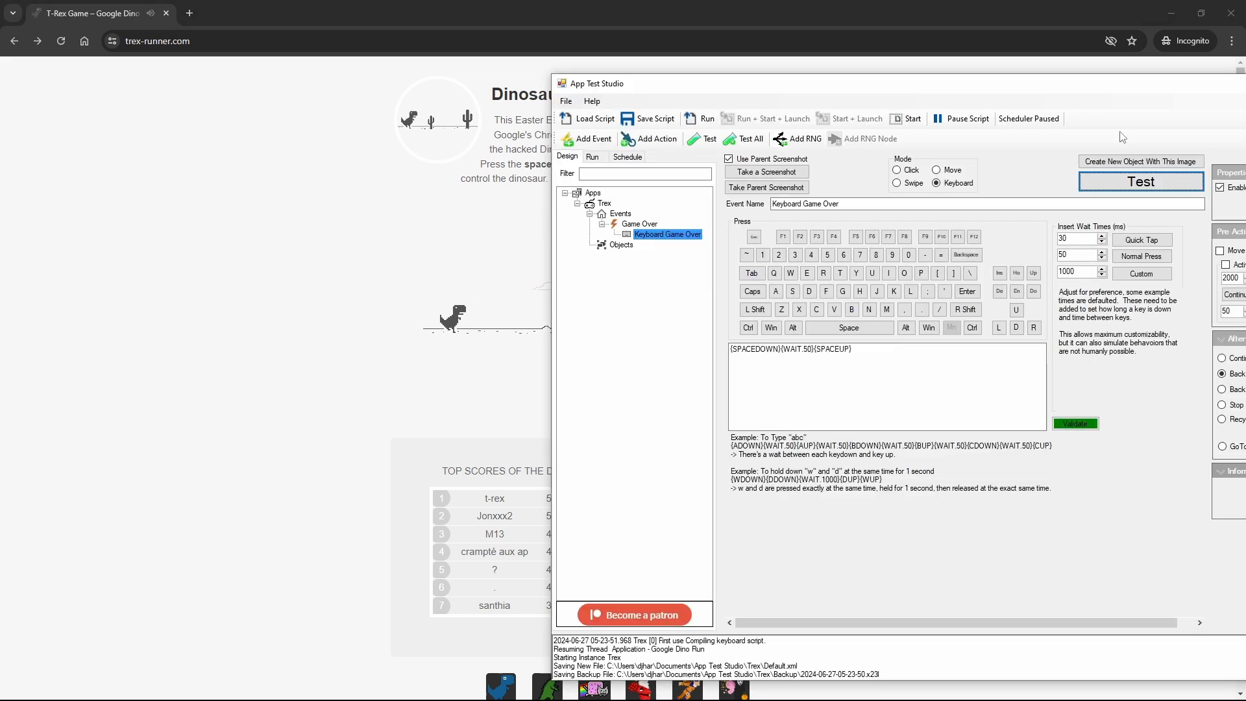
# Step: Watch the script's run timeline beside the game and restart the game
pyautogui.moveTo(655, 93); pyautogui.dragTo(323, 79)
pyautogui.click(261, 147)
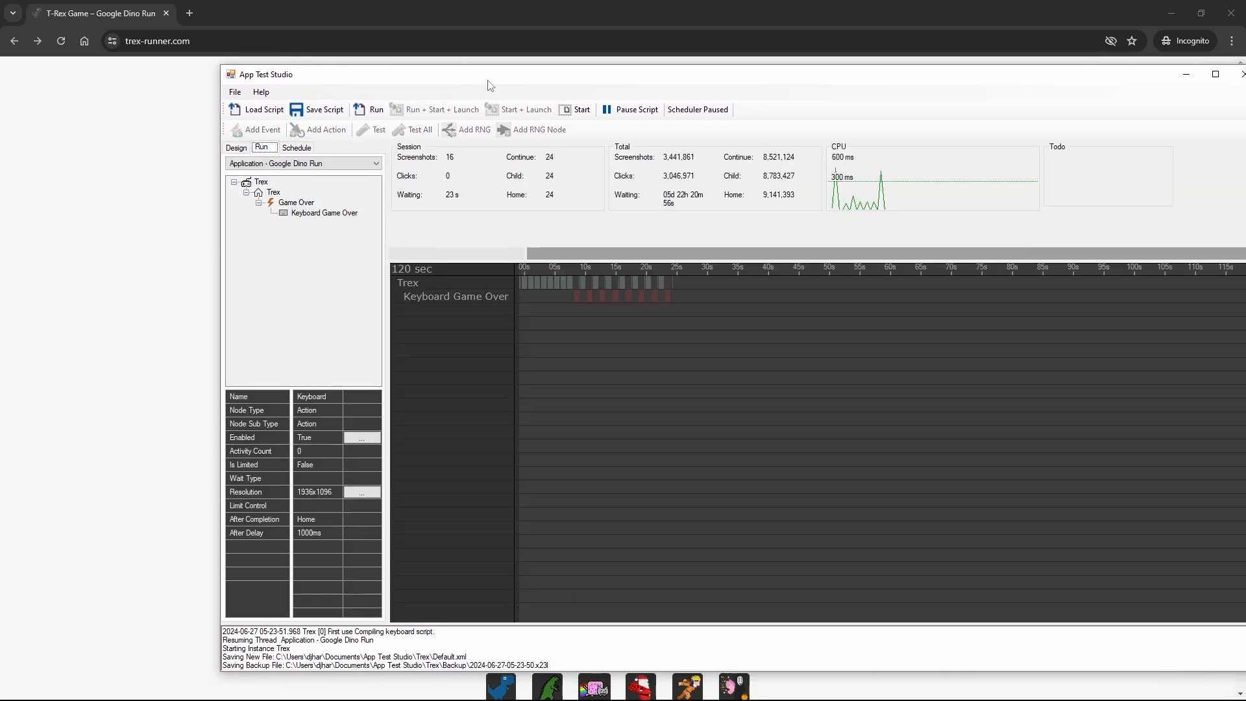
pyautogui.moveTo(490, 83); pyautogui.dragTo(1039, 98)
pyautogui.click(946, 123)
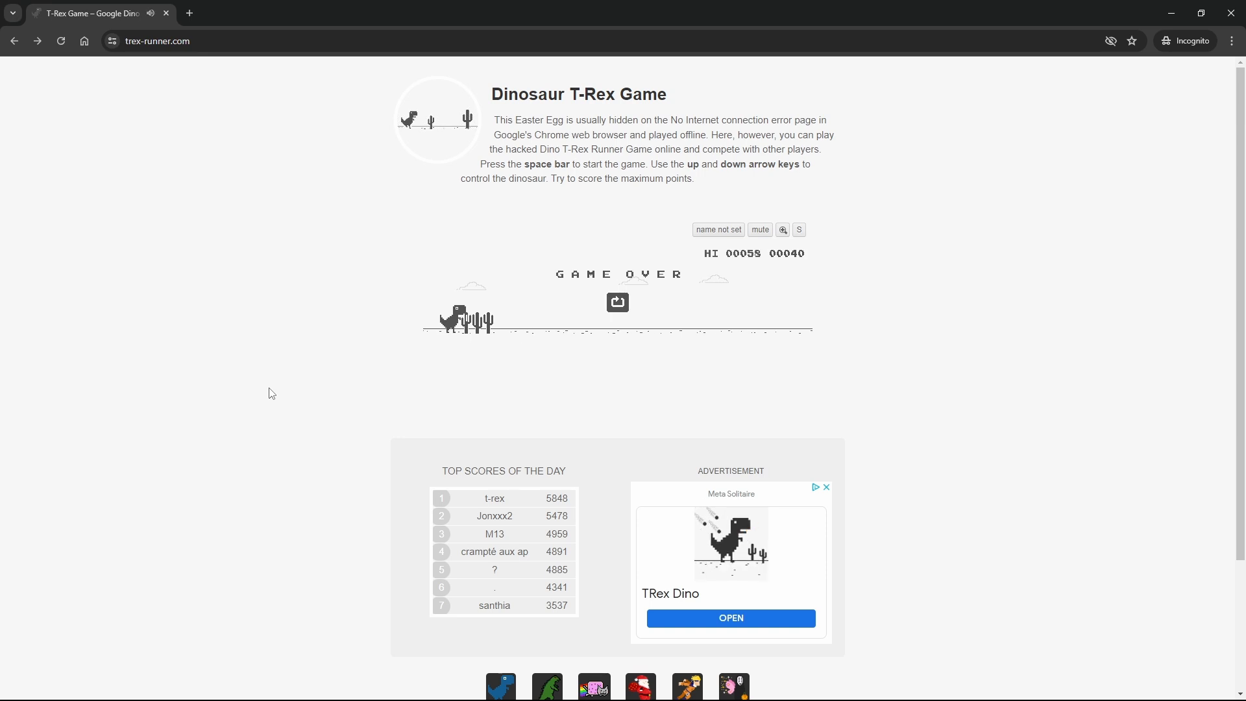
pyautogui.press('space')
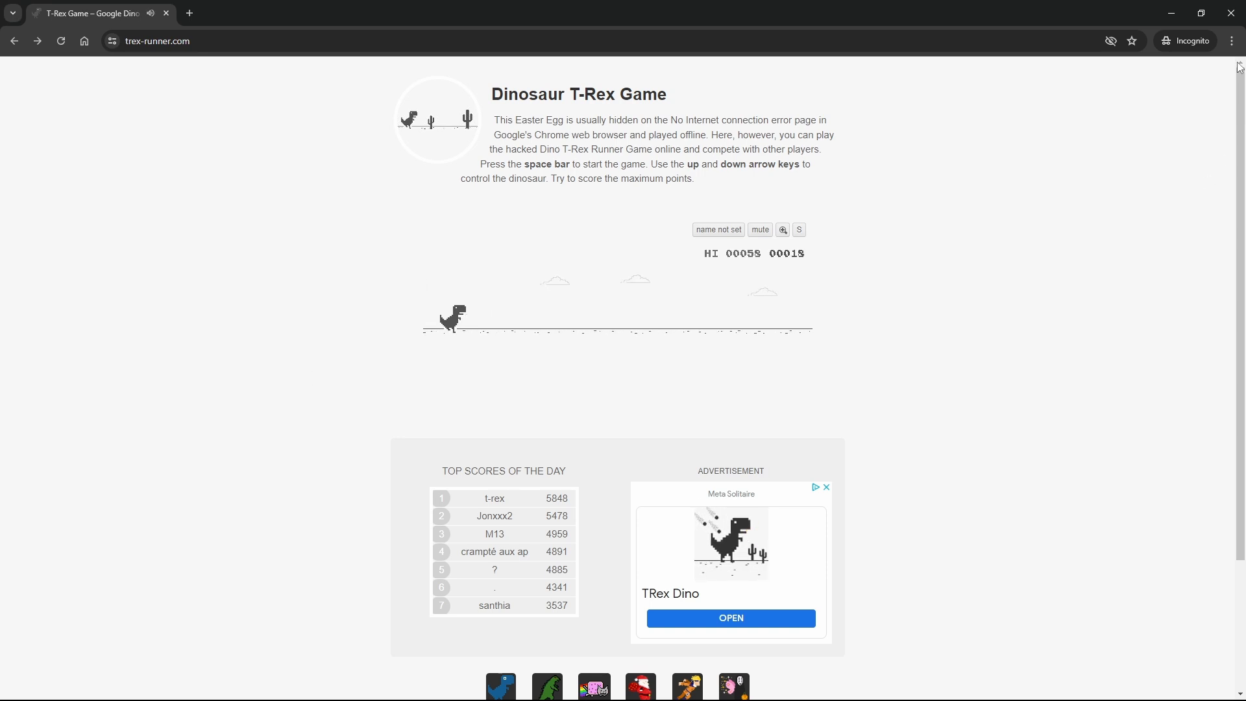
# Step: Restore the game's browser to a smaller window, stretch it to the full screen height and place App Test Studio beside it
pyautogui.click(1201, 13)
pyautogui.moveTo(533, 133); pyautogui.dragTo(414, 24)
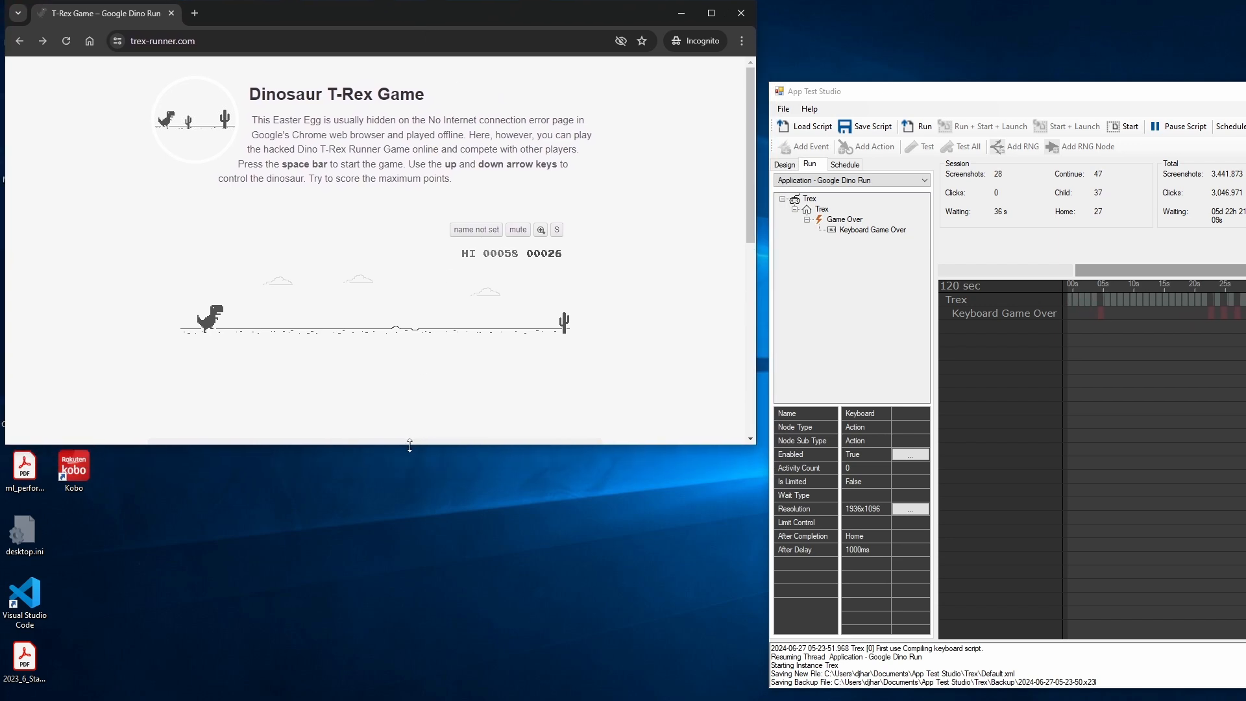
pyautogui.moveTo(410, 445); pyautogui.dragTo(409, 698)
pyautogui.moveTo(1049, 92); pyautogui.dragTo(934, 86)
pyautogui.click(613, 190)
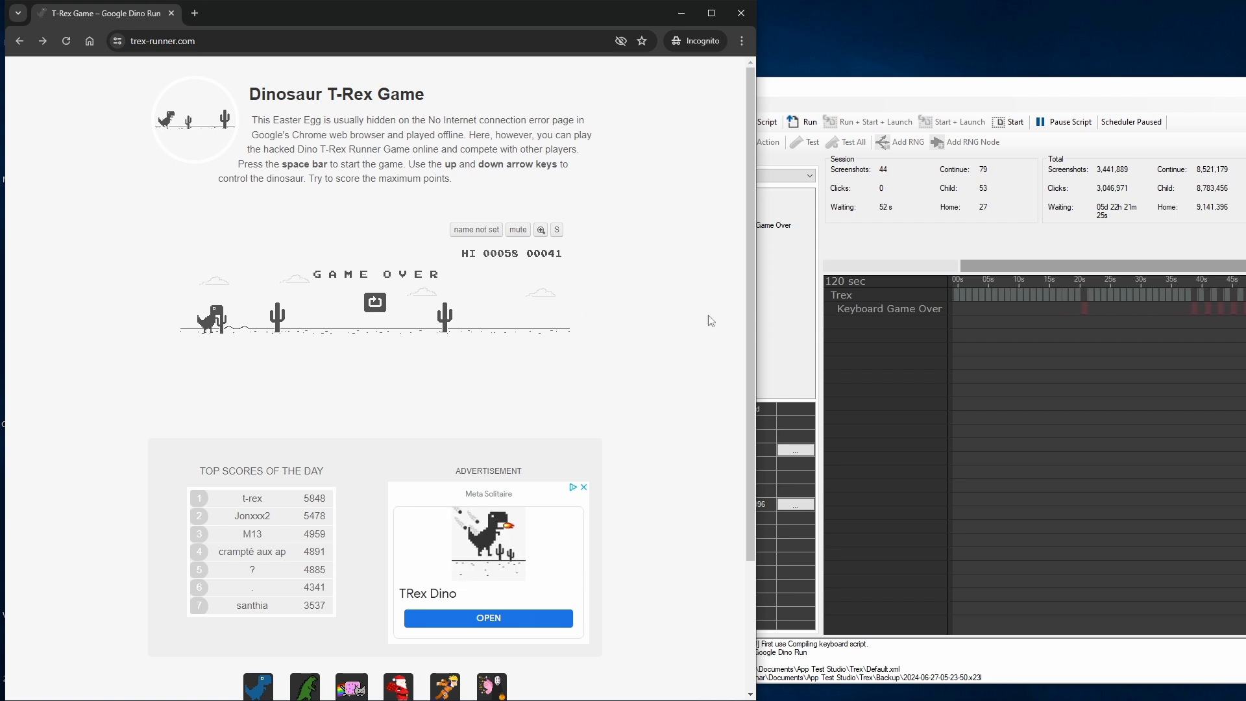
# Step: Retake the Game Over event's screenshot from the resized browser window without resampling the colors
pyautogui.click(885, 351)
pyautogui.click(670, 159)
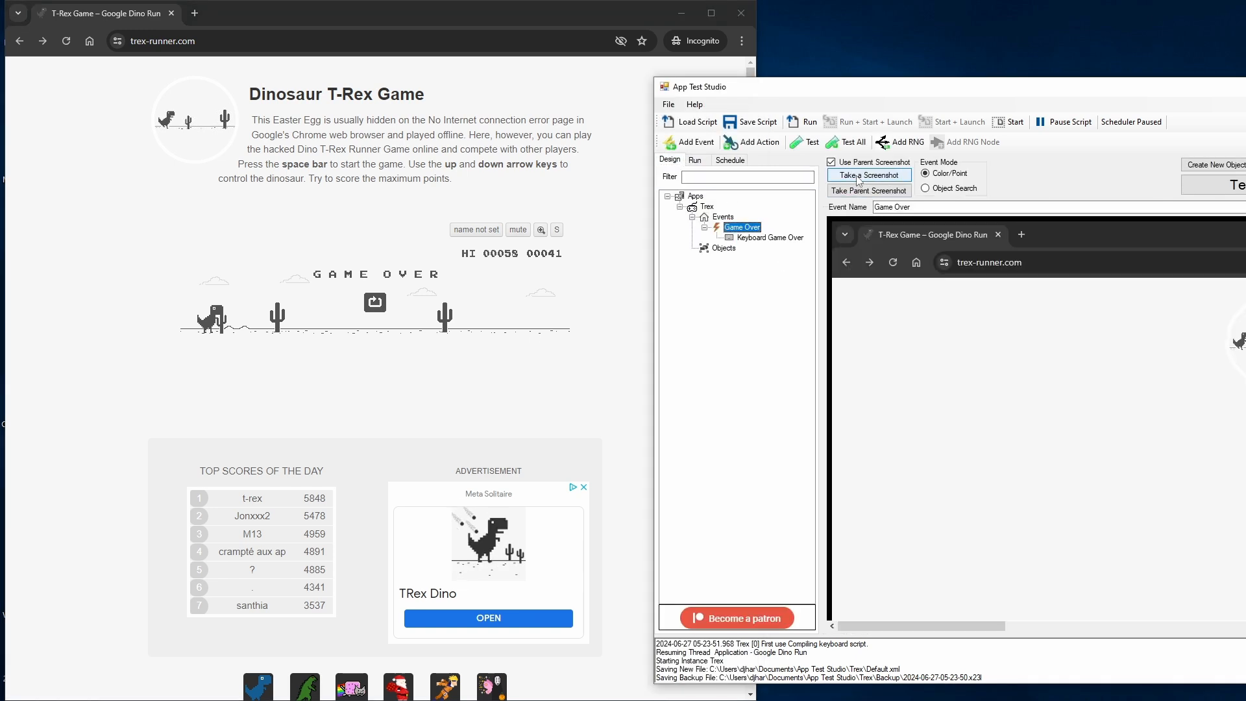
pyautogui.click(858, 177)
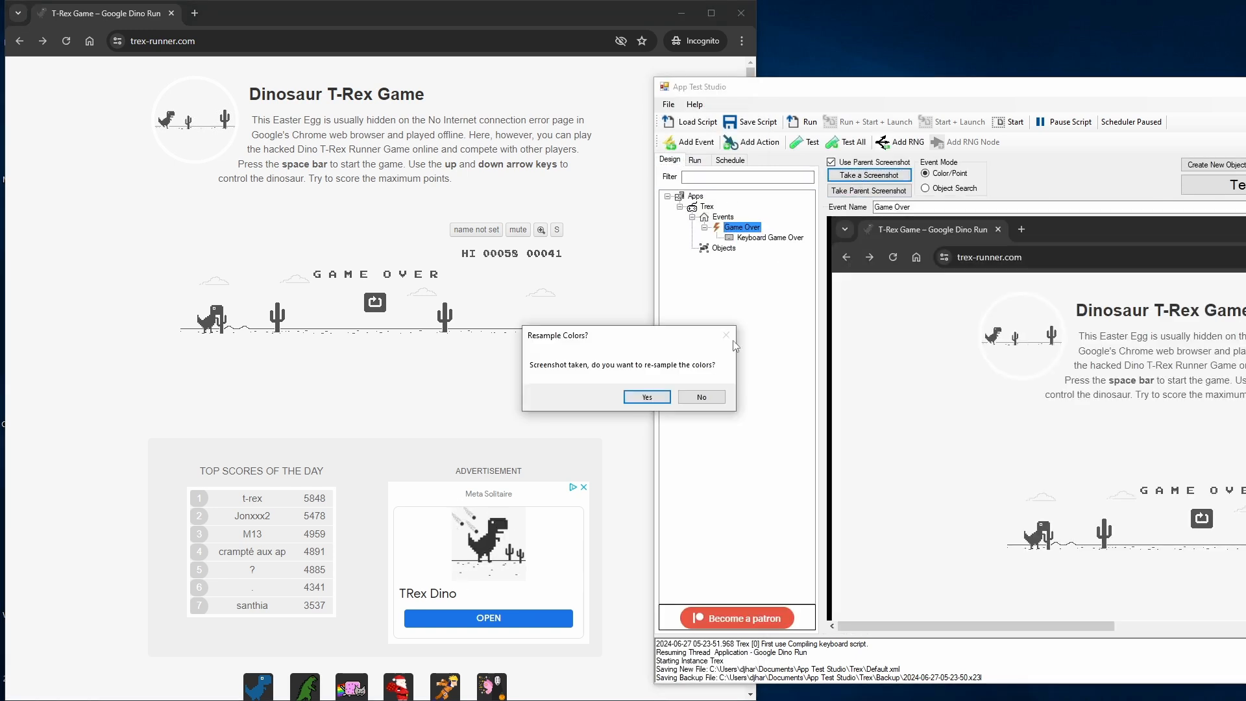
pyautogui.click(701, 396)
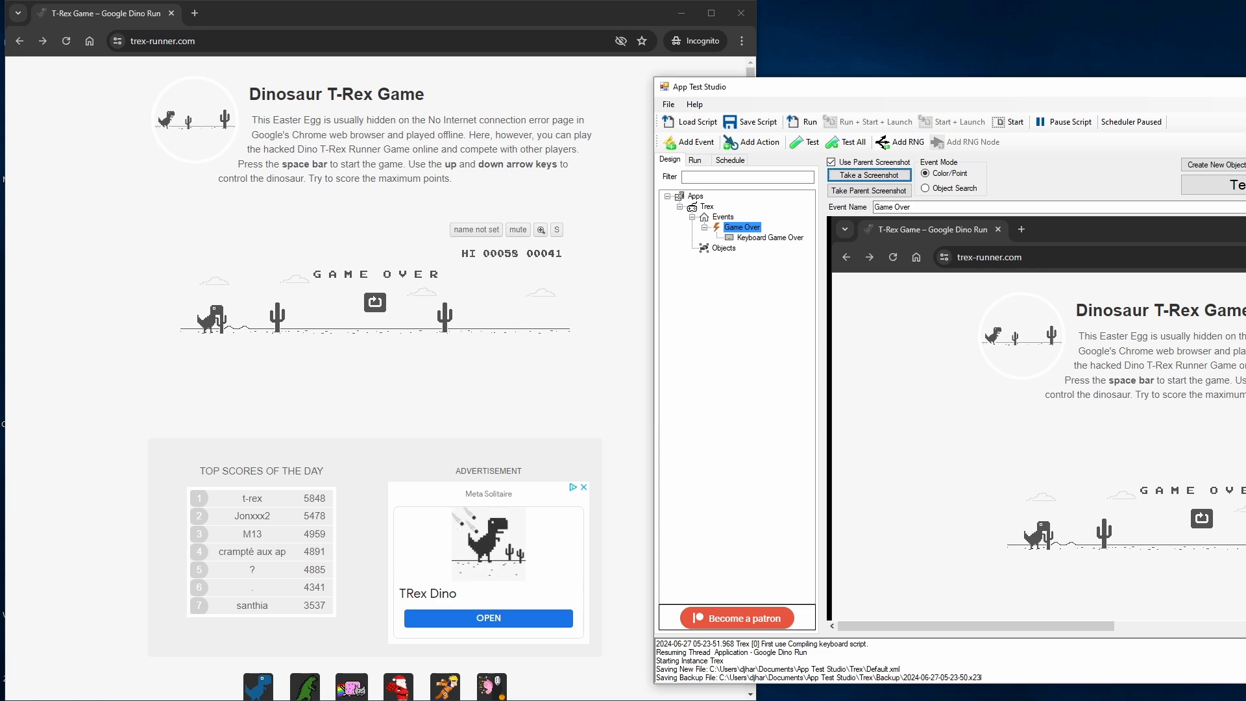
# Step: Remove all six existing color points from the Game Over event
pyautogui.moveTo(1113, 85); pyautogui.dragTo(619, 69)
pyautogui.moveTo(590, 610); pyautogui.dragTo(794, 609)
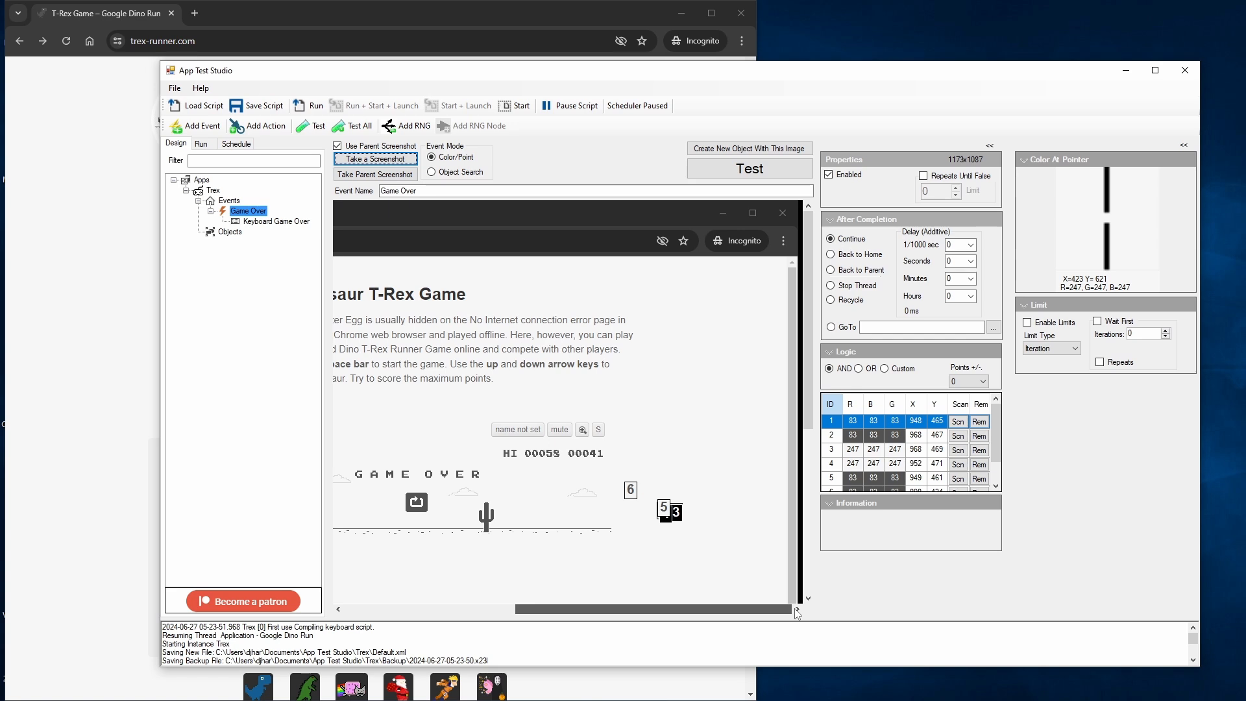
pyautogui.click(978, 423)
pyautogui.click(978, 423)
pyautogui.click(984, 423)
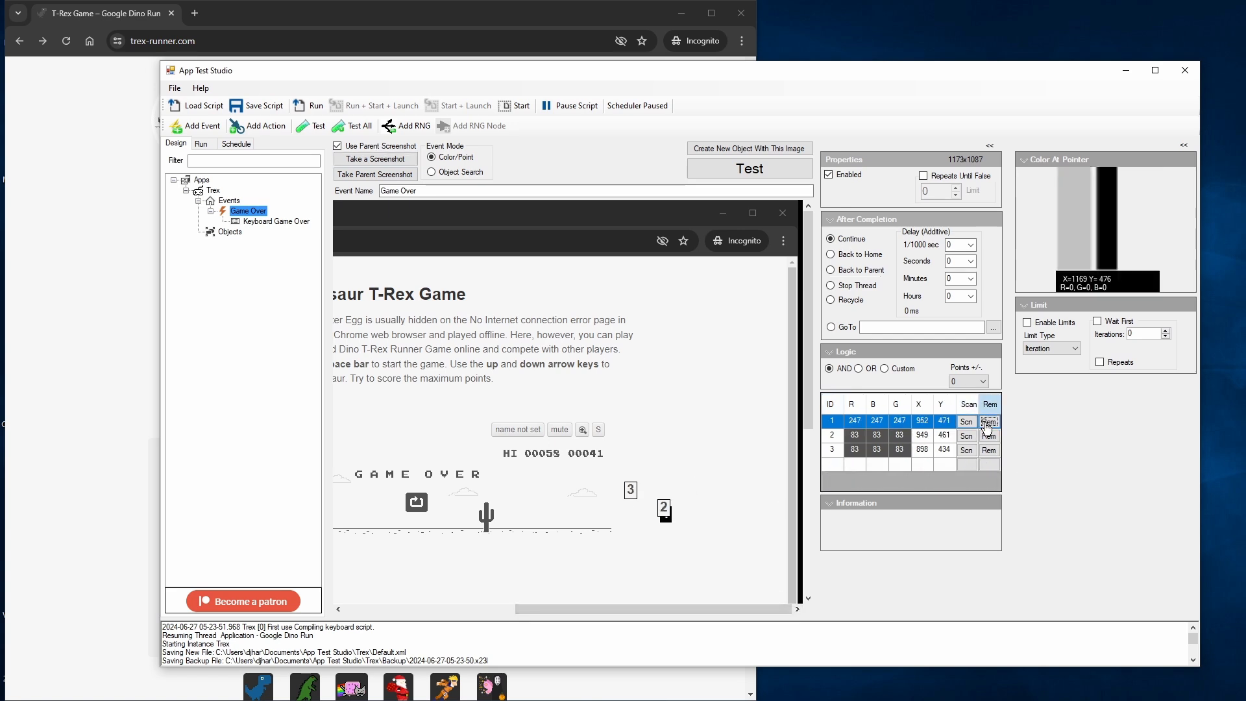
pyautogui.click(987, 423)
pyautogui.click(989, 423)
pyautogui.click(989, 423)
pyautogui.moveTo(652, 608); pyautogui.dragTo(477, 609)
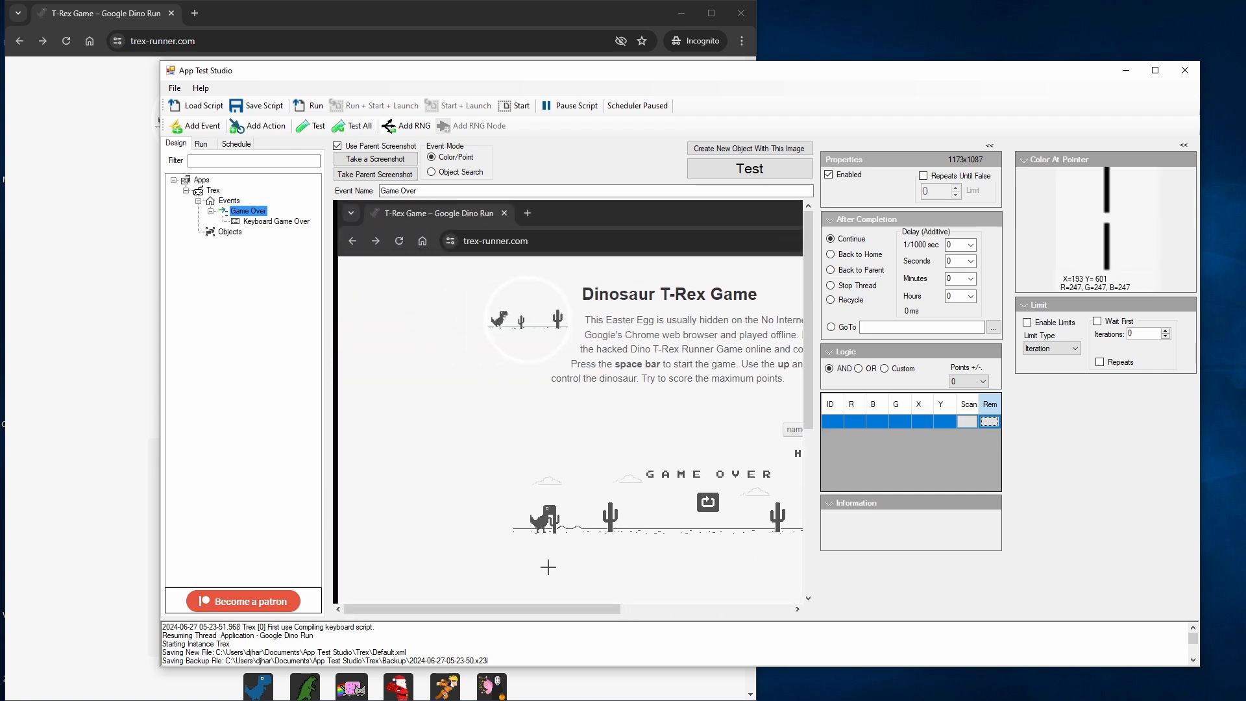
pyautogui.click(690, 493)
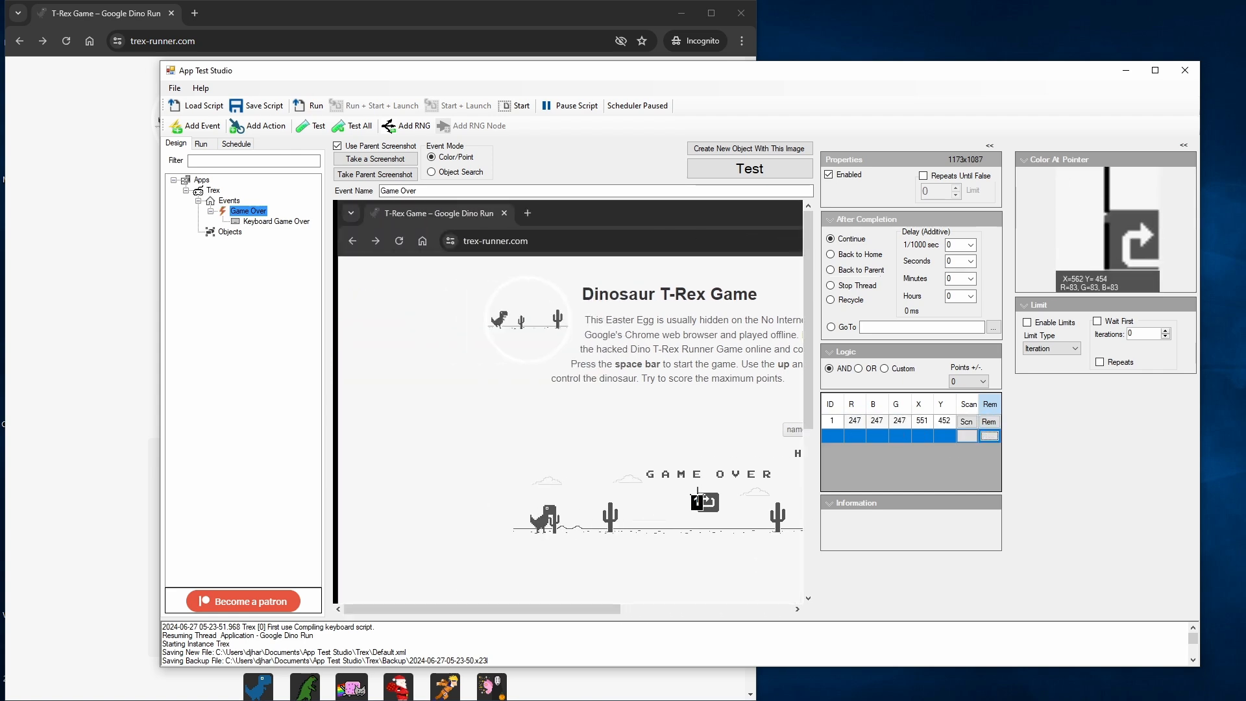
pyautogui.click(991, 429)
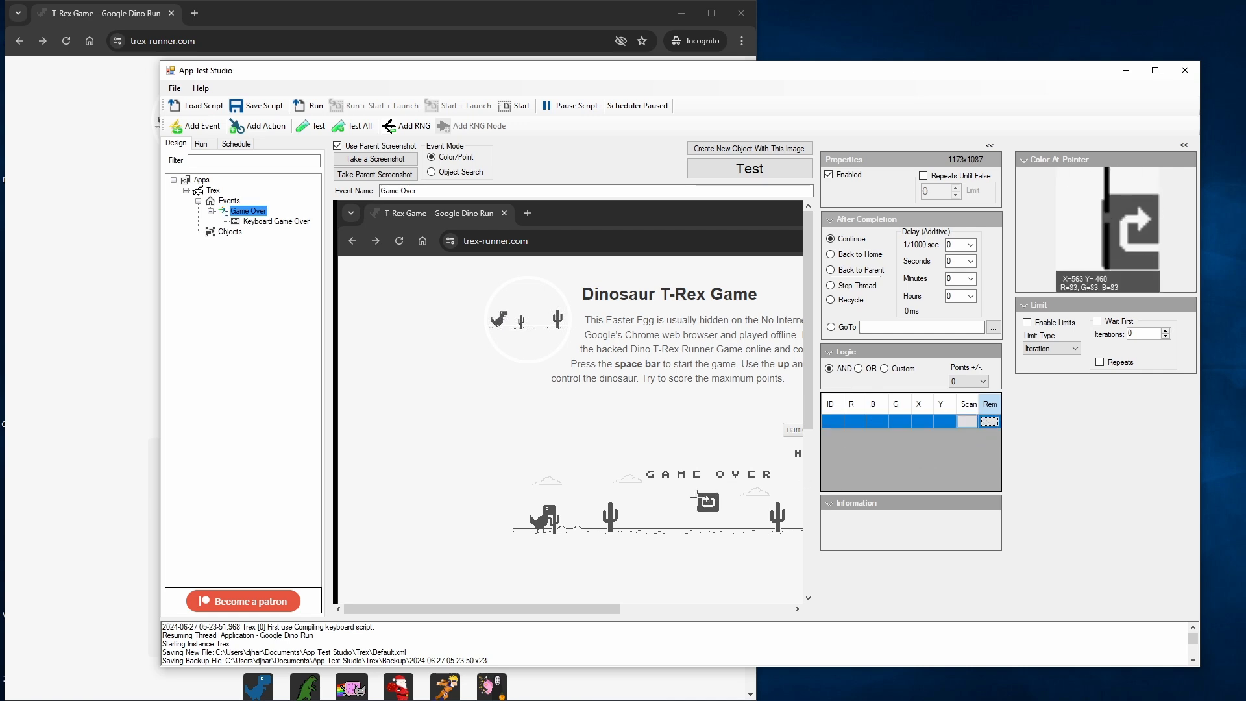
pyautogui.click(700, 494)
pyautogui.click(705, 495)
pyautogui.click(709, 497)
pyautogui.click(709, 498)
pyautogui.click(711, 502)
pyautogui.click(714, 506)
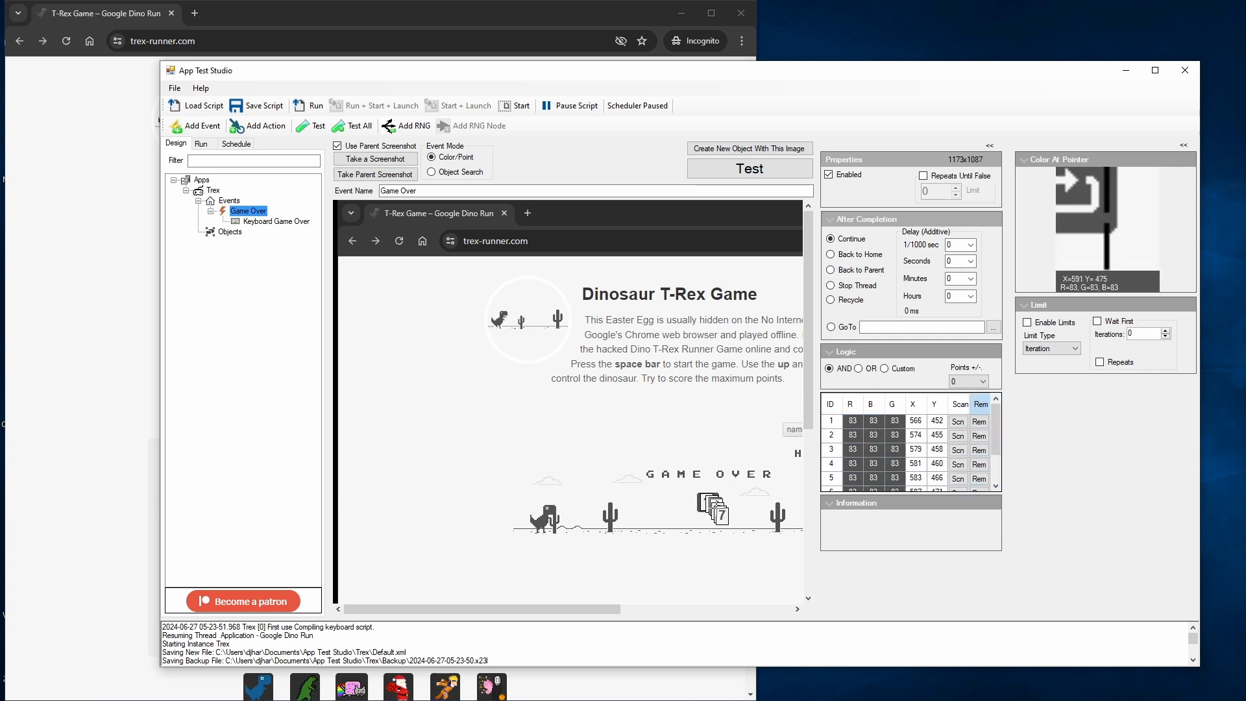
pyautogui.click(715, 507)
pyautogui.click(716, 509)
pyautogui.click(717, 510)
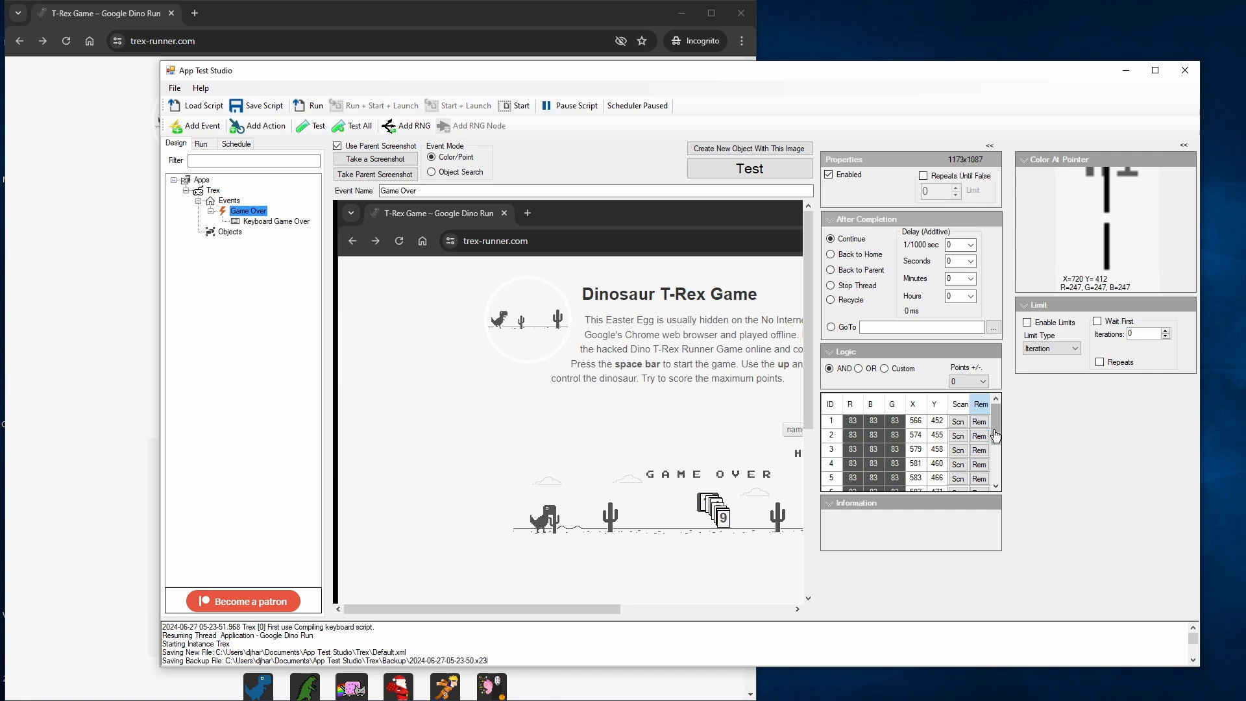
pyautogui.moveTo(996, 436)
pyautogui.mouseDown()
pyautogui.moveTo(998, 484)
pyautogui.moveTo(996, 437)
pyautogui.mouseUp()
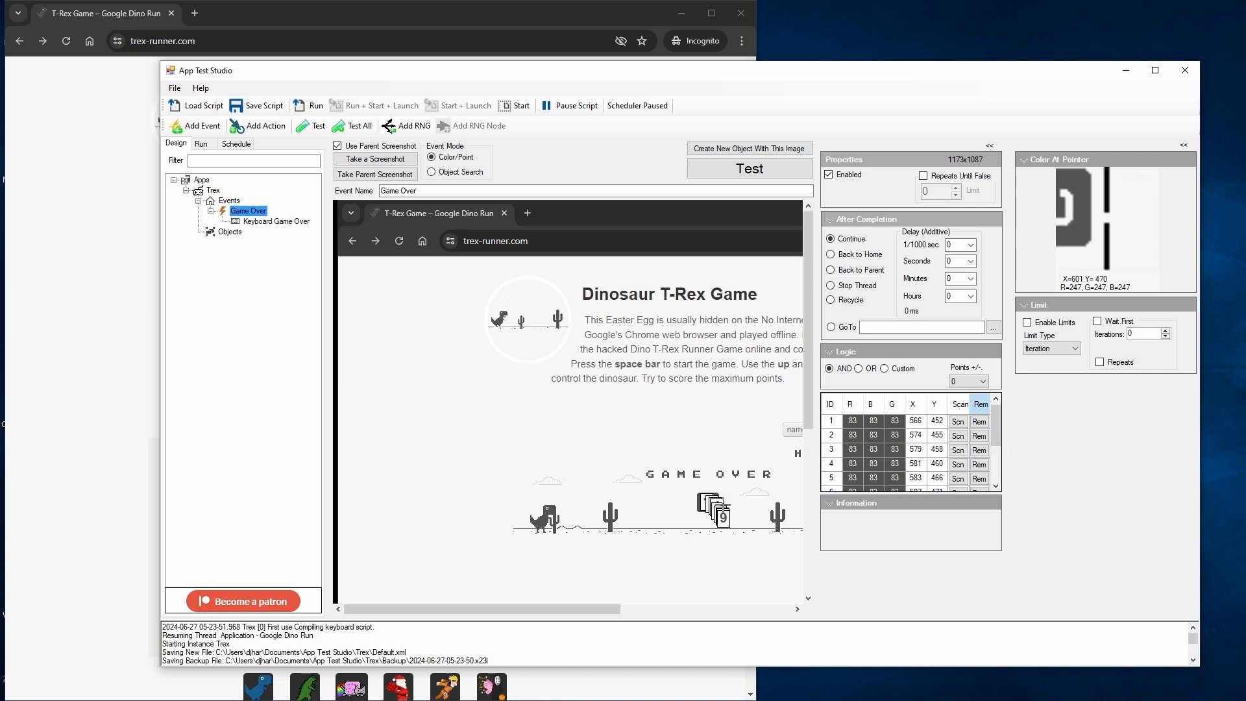
pyautogui.click(979, 423)
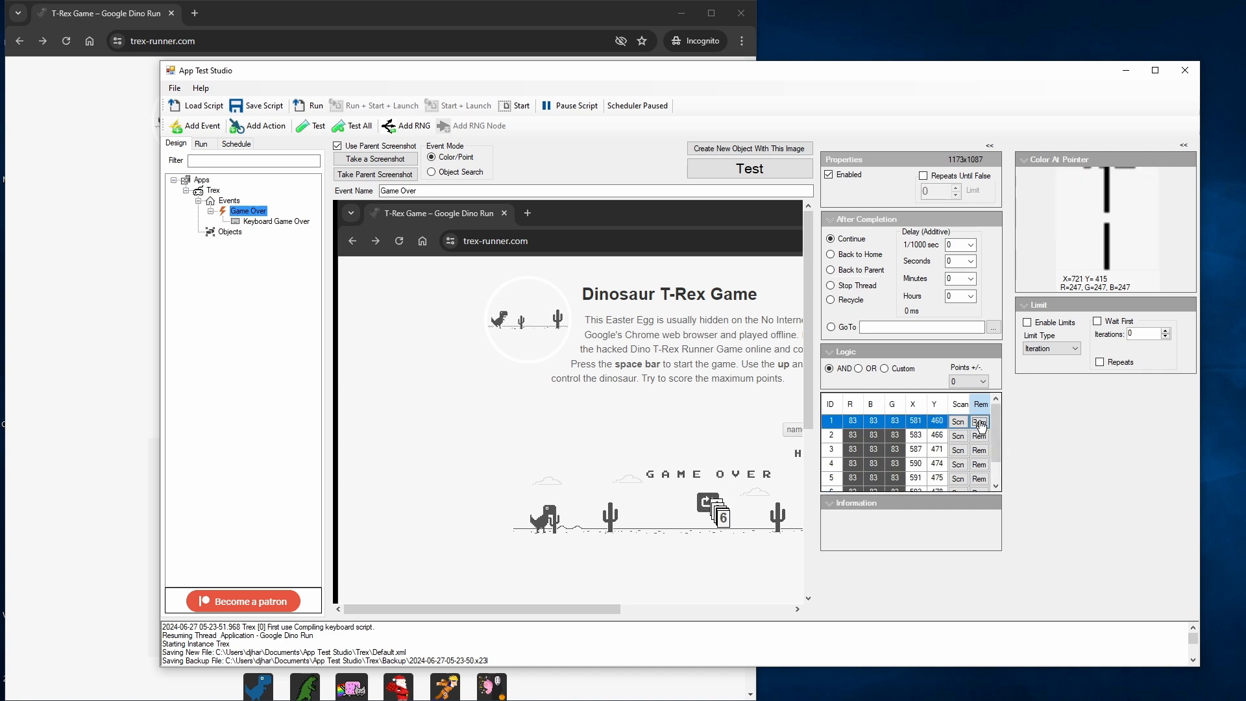
pyautogui.click(980, 425)
pyautogui.click(981, 426)
pyautogui.click(983, 428)
pyautogui.click(983, 428)
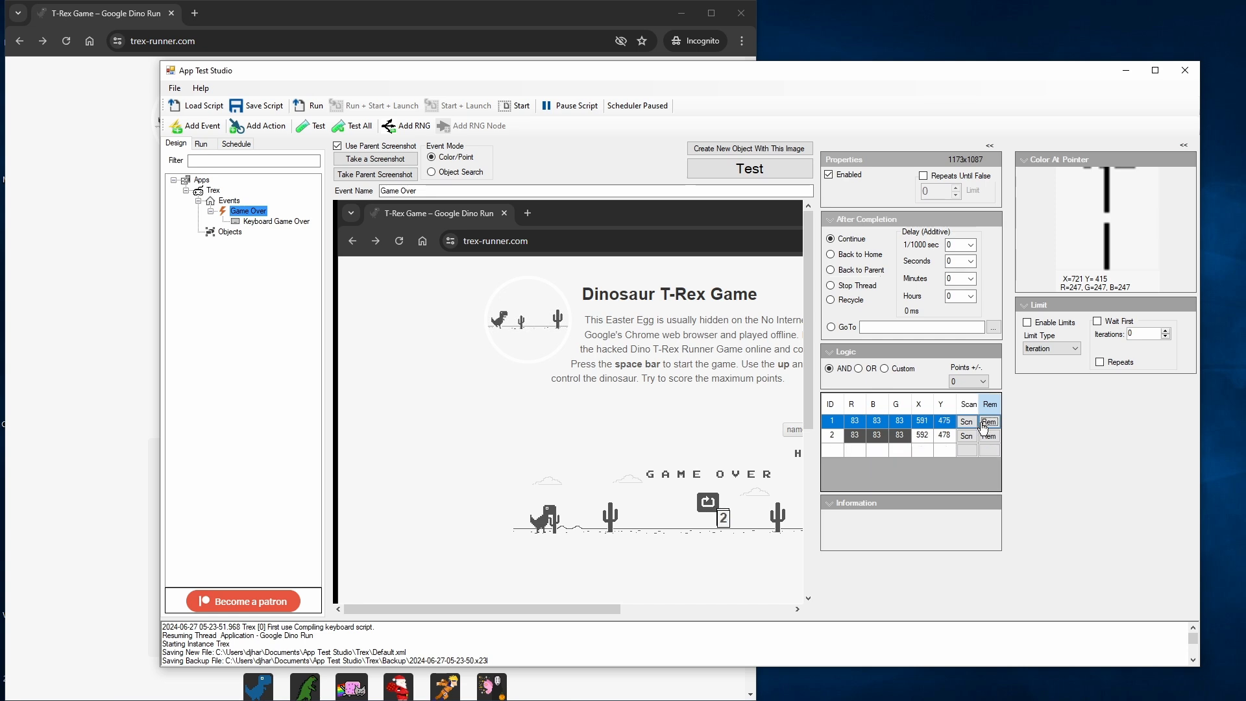
pyautogui.click(983, 426)
pyautogui.click(984, 427)
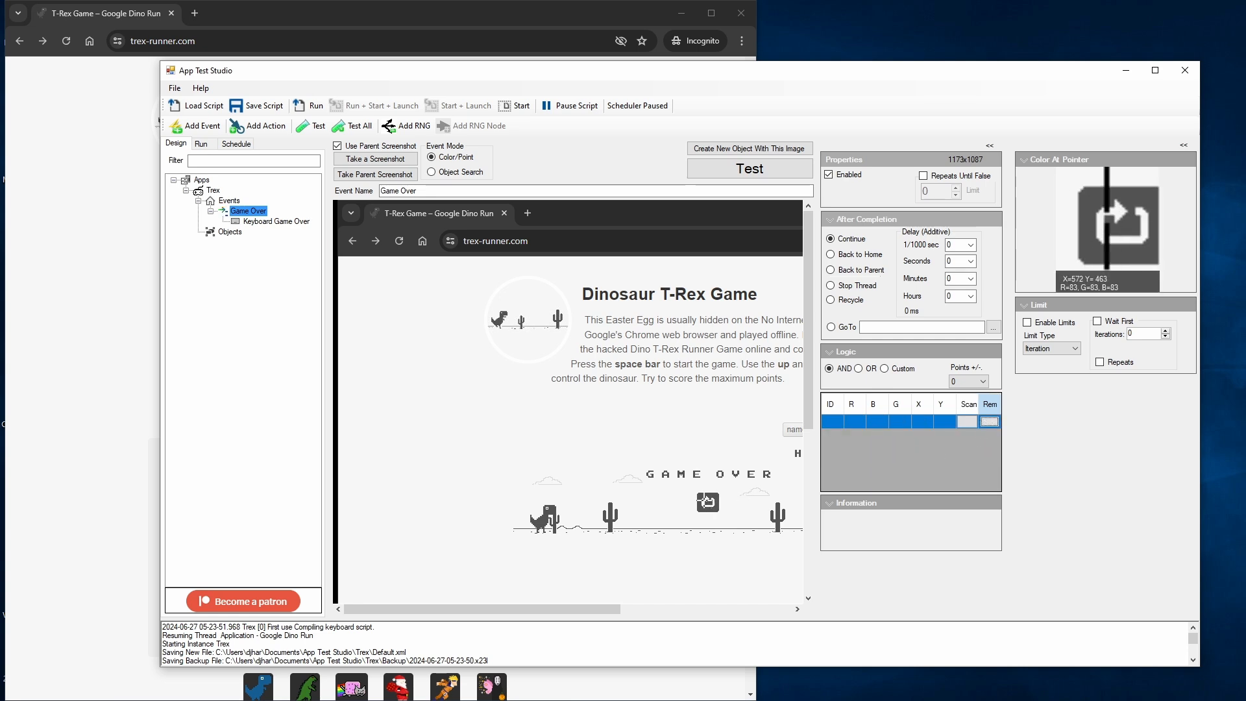
# Step: Add nine color points to the Game Over event, spread around the game's restart icon in the new screenshot
pyautogui.click(707, 501)
pyautogui.click(708, 495)
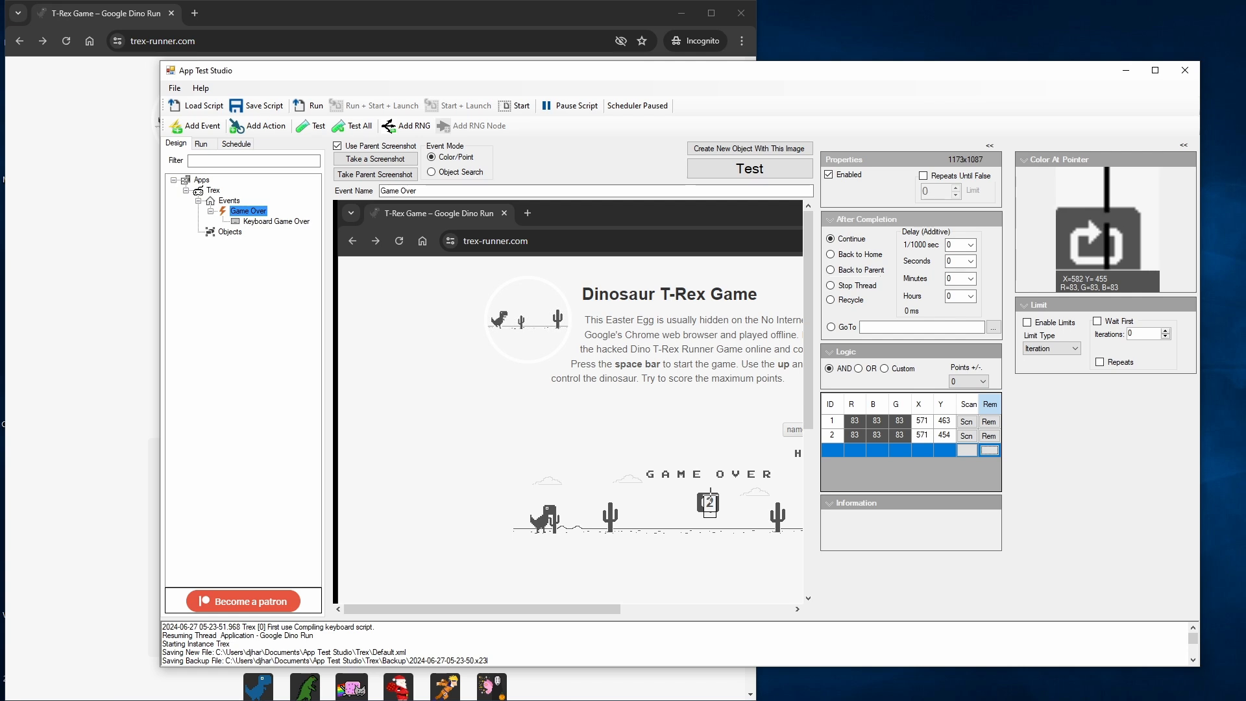
pyautogui.click(715, 495)
pyautogui.click(721, 501)
pyautogui.click(714, 503)
pyautogui.click(709, 507)
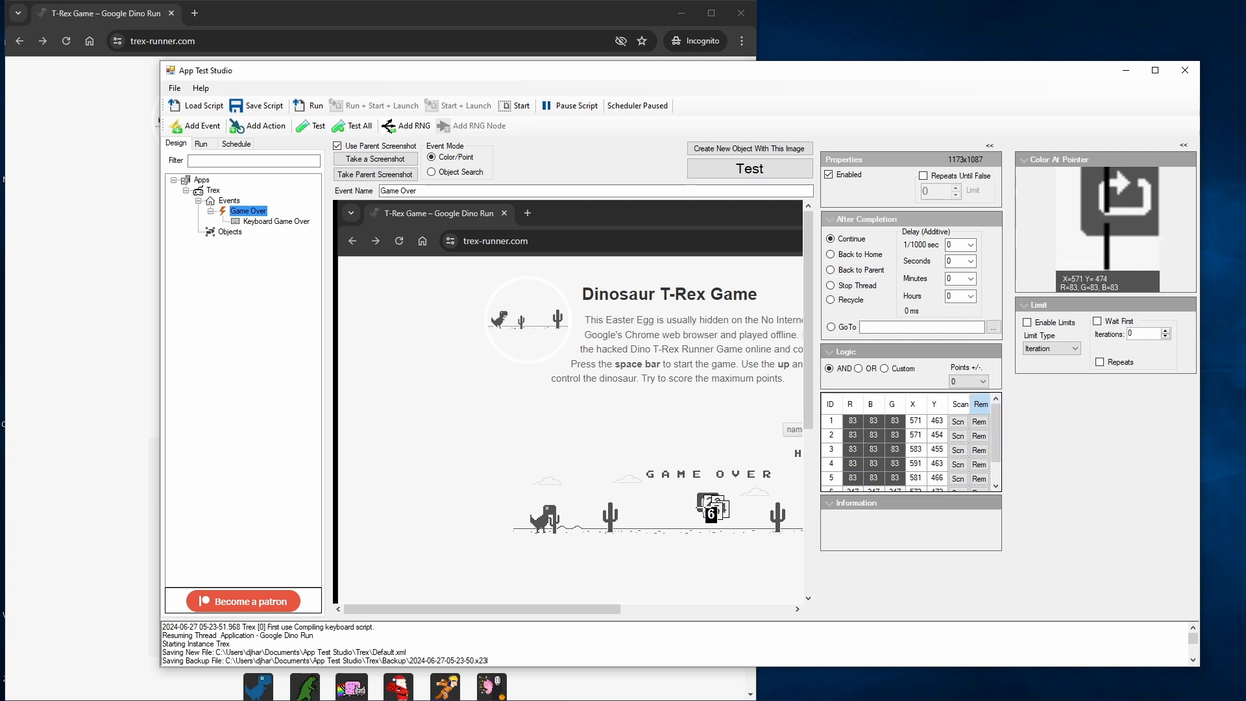
pyautogui.click(702, 507)
pyautogui.click(700, 507)
pyautogui.click(697, 505)
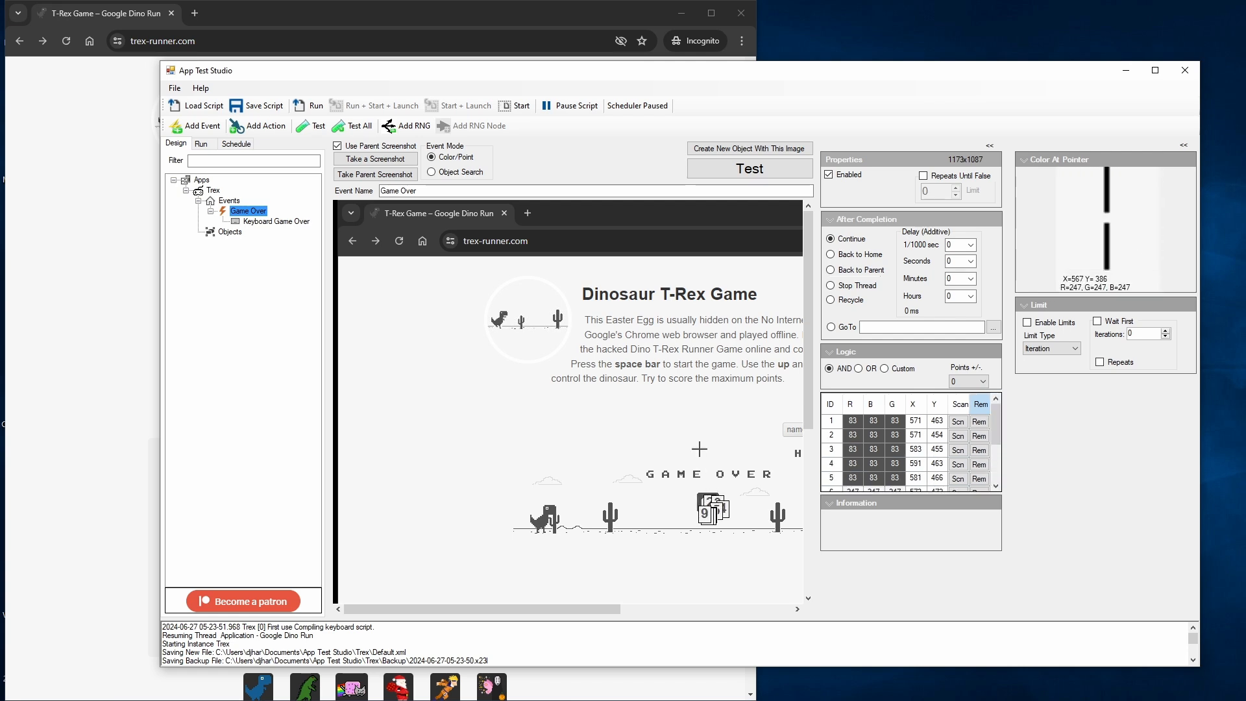
# Step: Save and run the updated script, and replay the game to check the automatic restart after game over
pyautogui.click(277, 110)
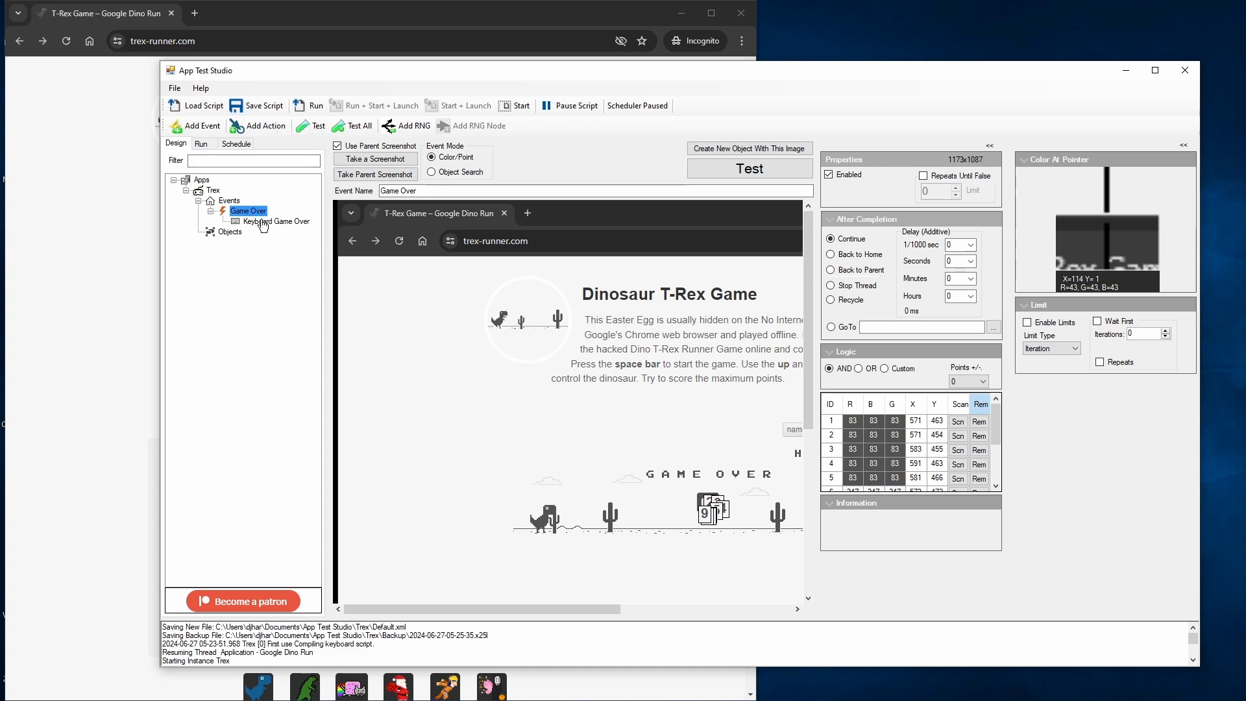
pyautogui.click(309, 106)
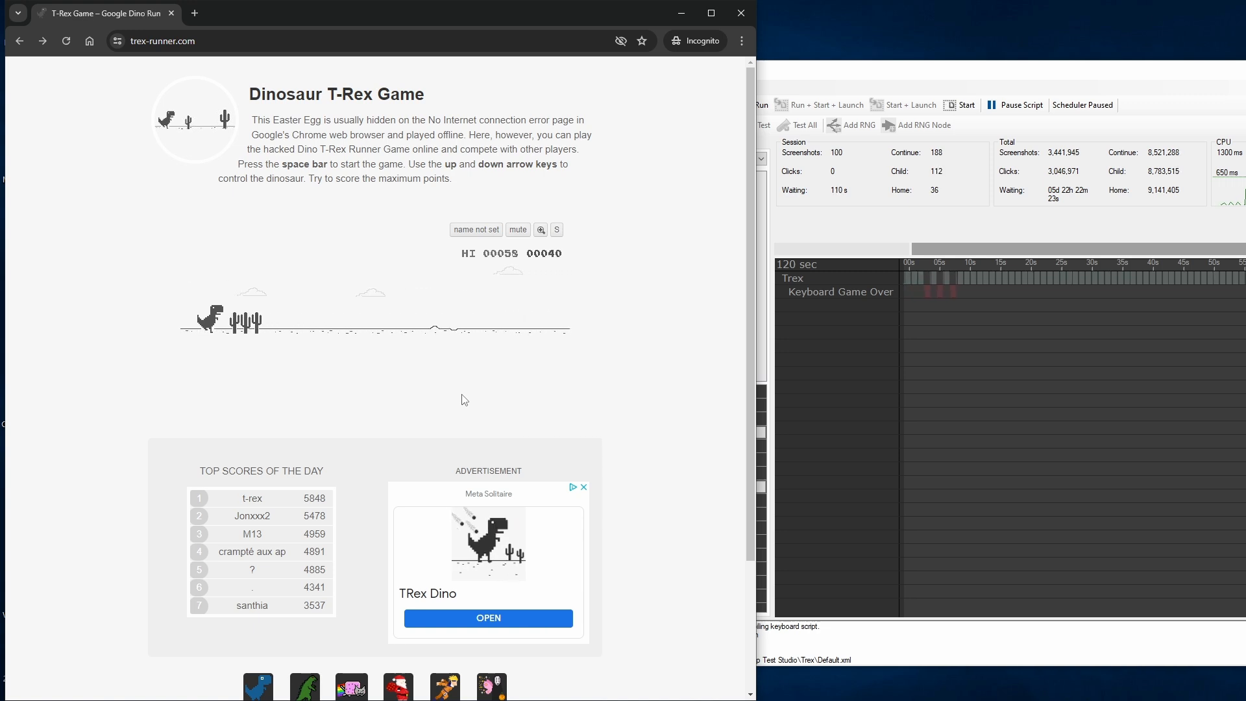
pyautogui.press('space')
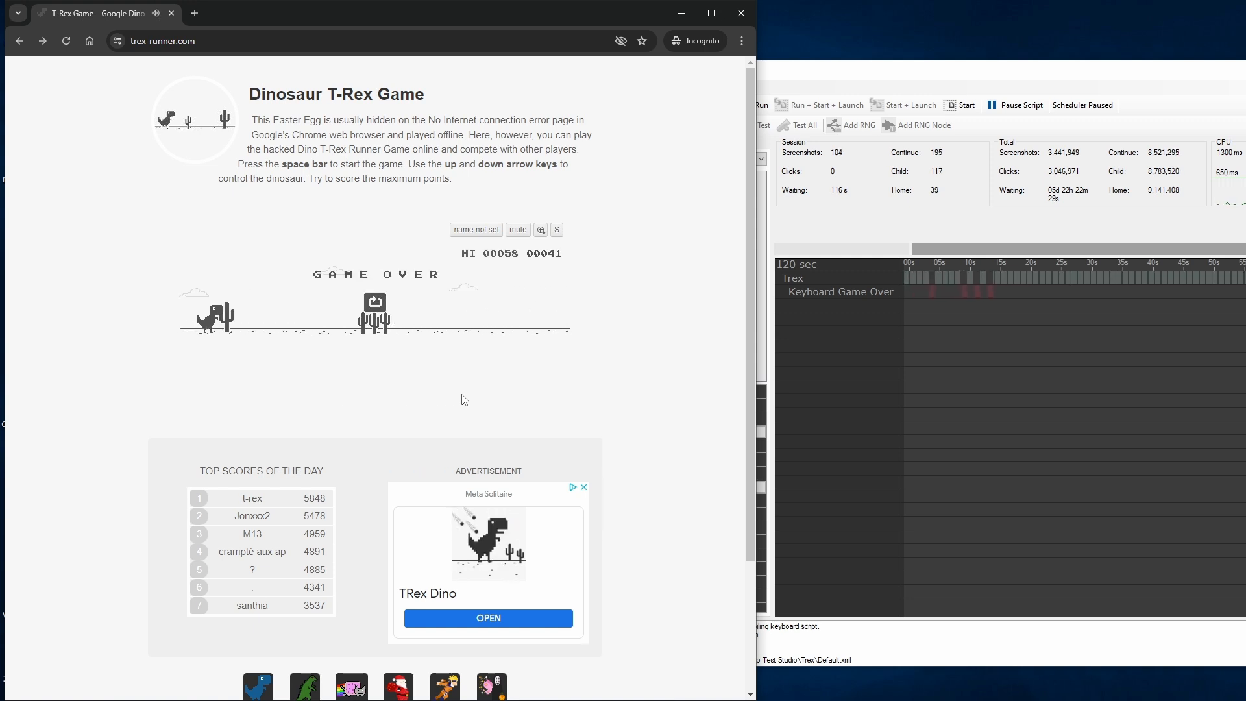
pyautogui.press('space')
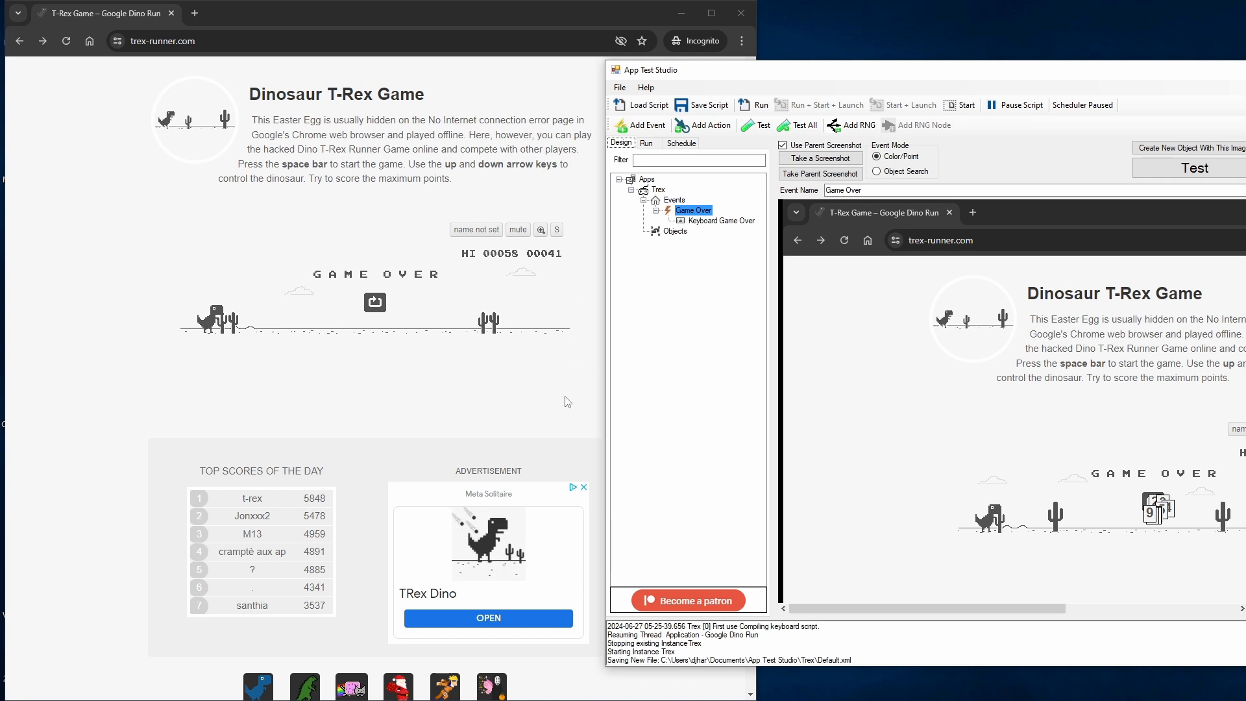
pyautogui.click(337, 403)
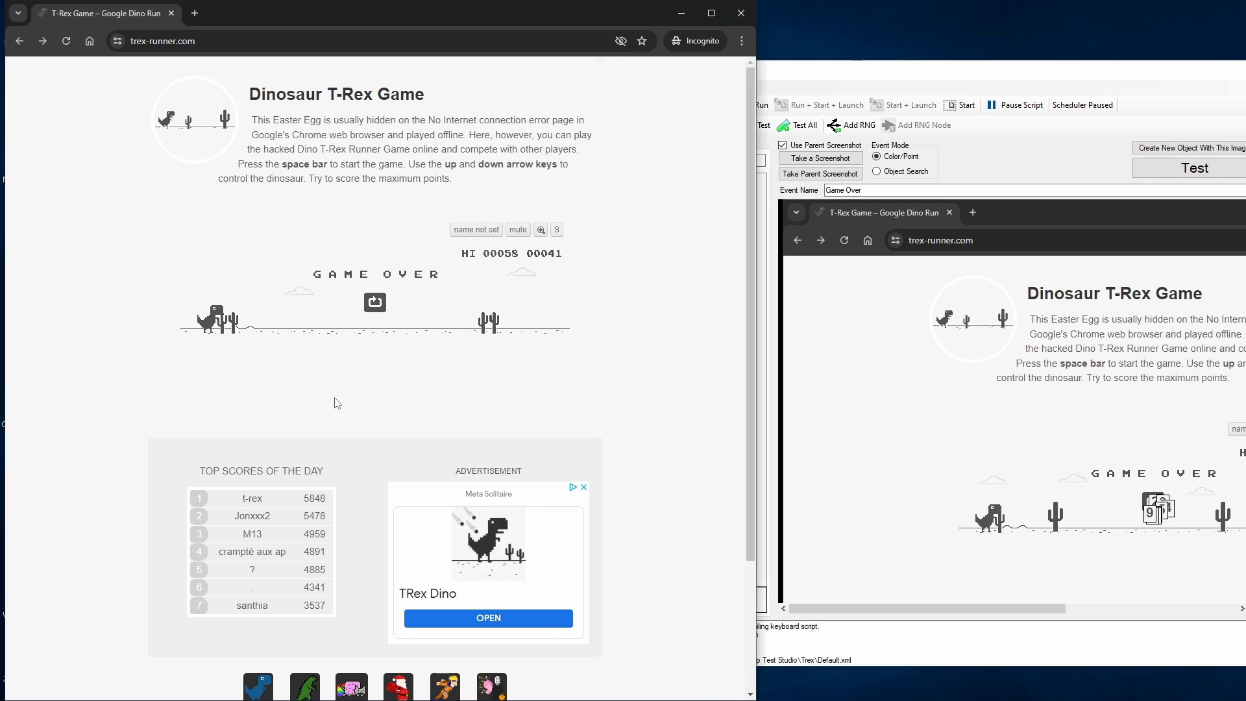
pyautogui.press('space')
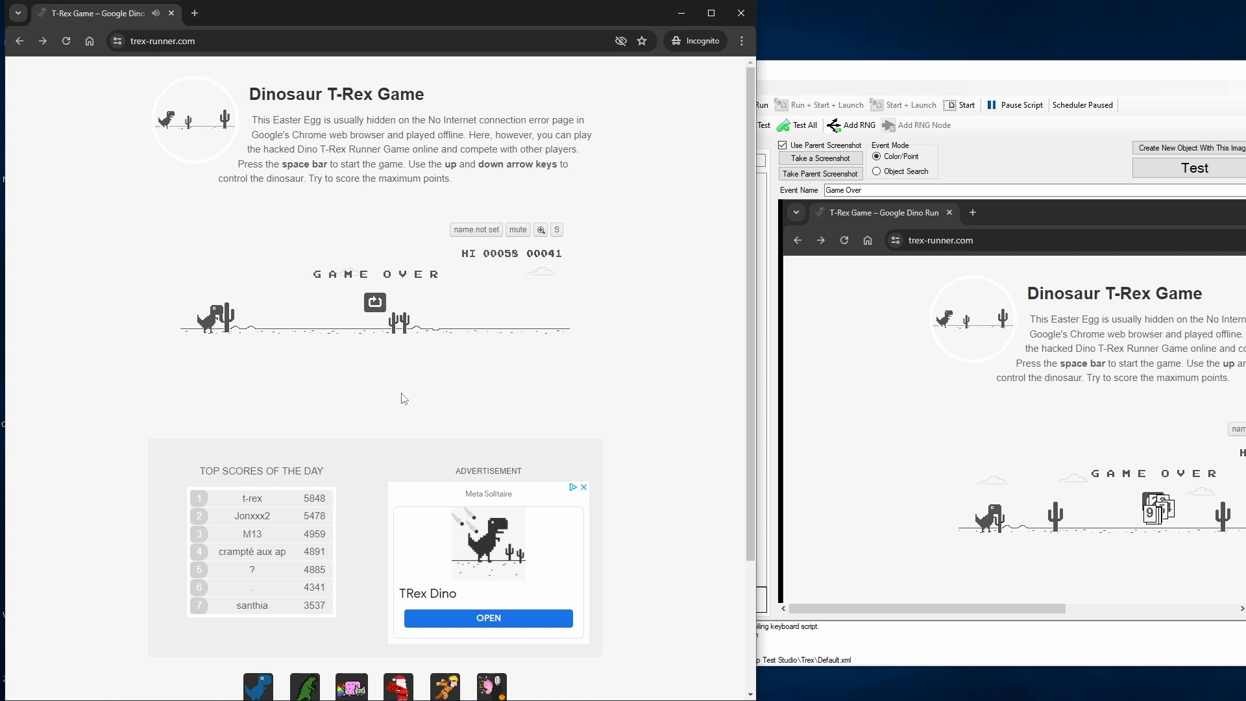
# Step: Show the Apps workspace overview and examine its keyboard shortcut for taking a screenshot
pyautogui.click(996, 156)
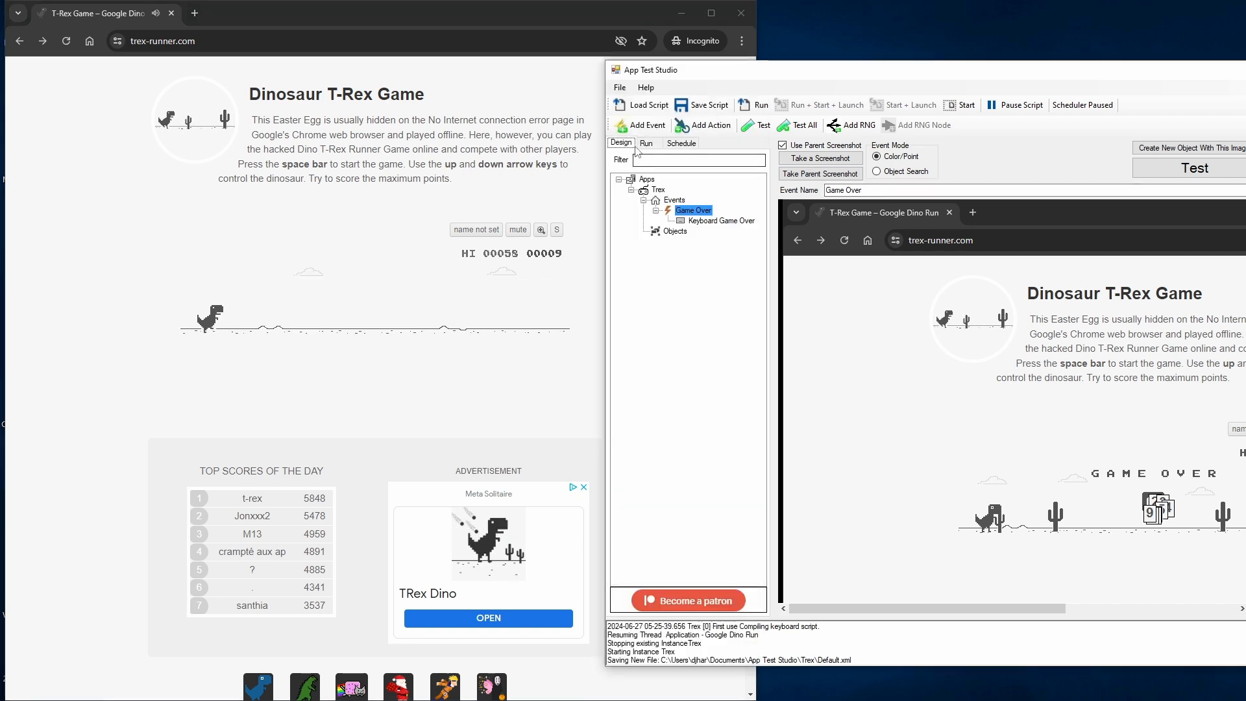
pyautogui.click(646, 179)
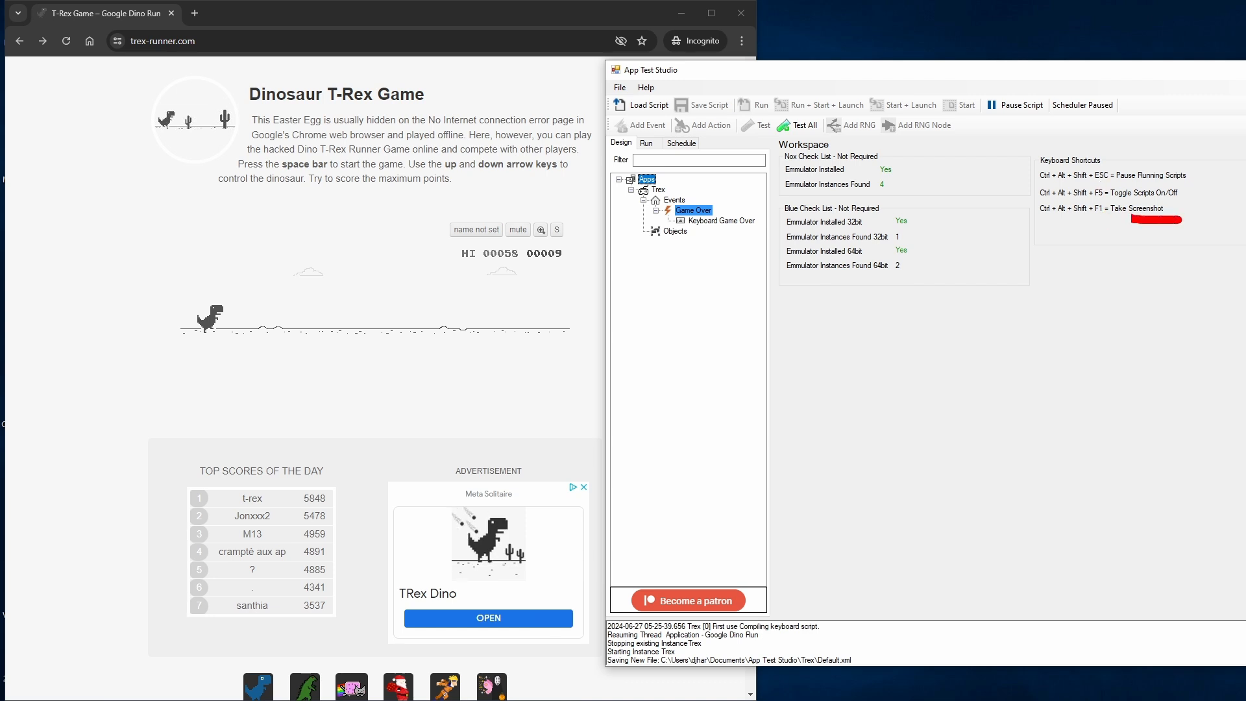
pyautogui.moveTo(1025, 205); pyautogui.dragTo(1143, 199)
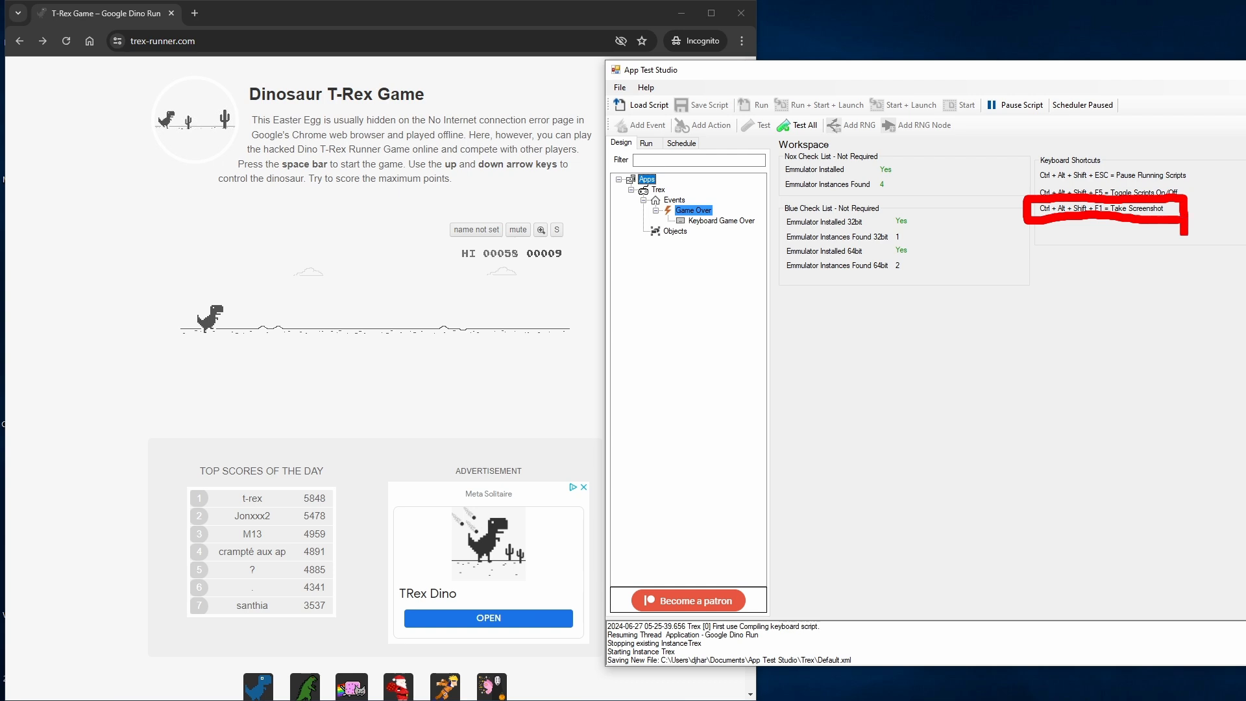
# Step: Play the T-Rex game, capture a screenshot event with a cactus near the dinosaur, and inspect it in the enlarged App Test Studio window
pyautogui.press('Escape')
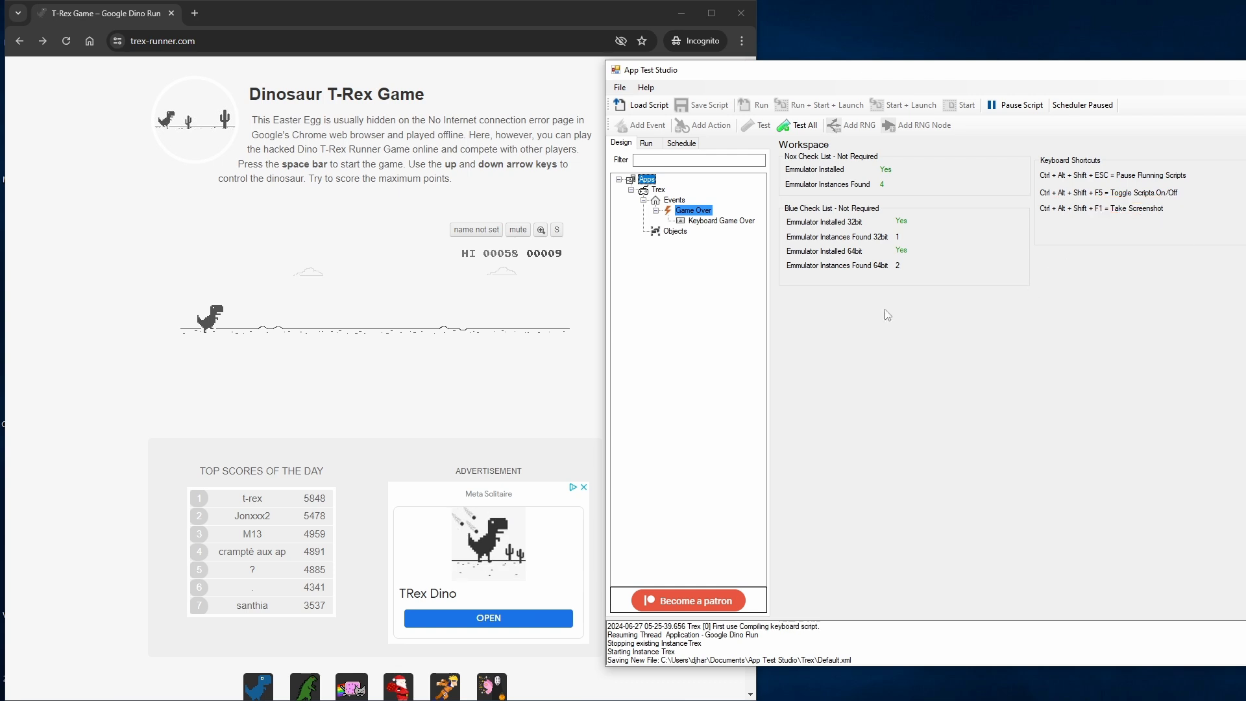
pyautogui.click(584, 376)
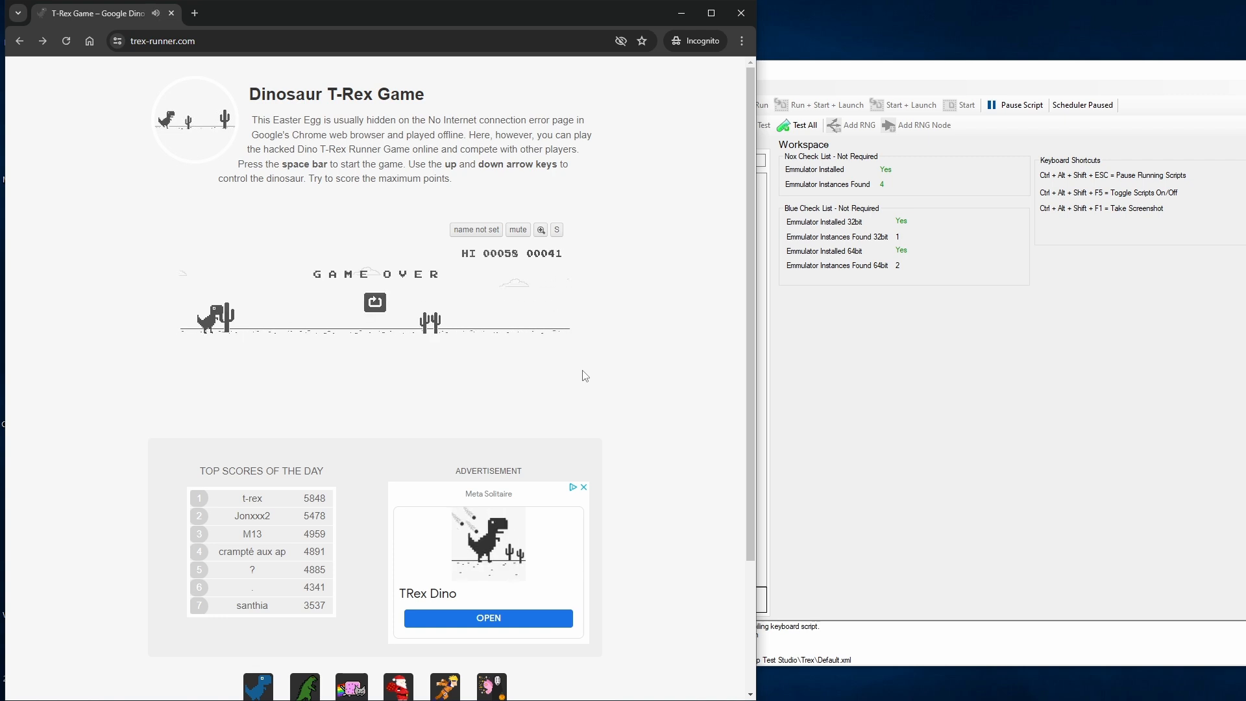
pyautogui.press('space')
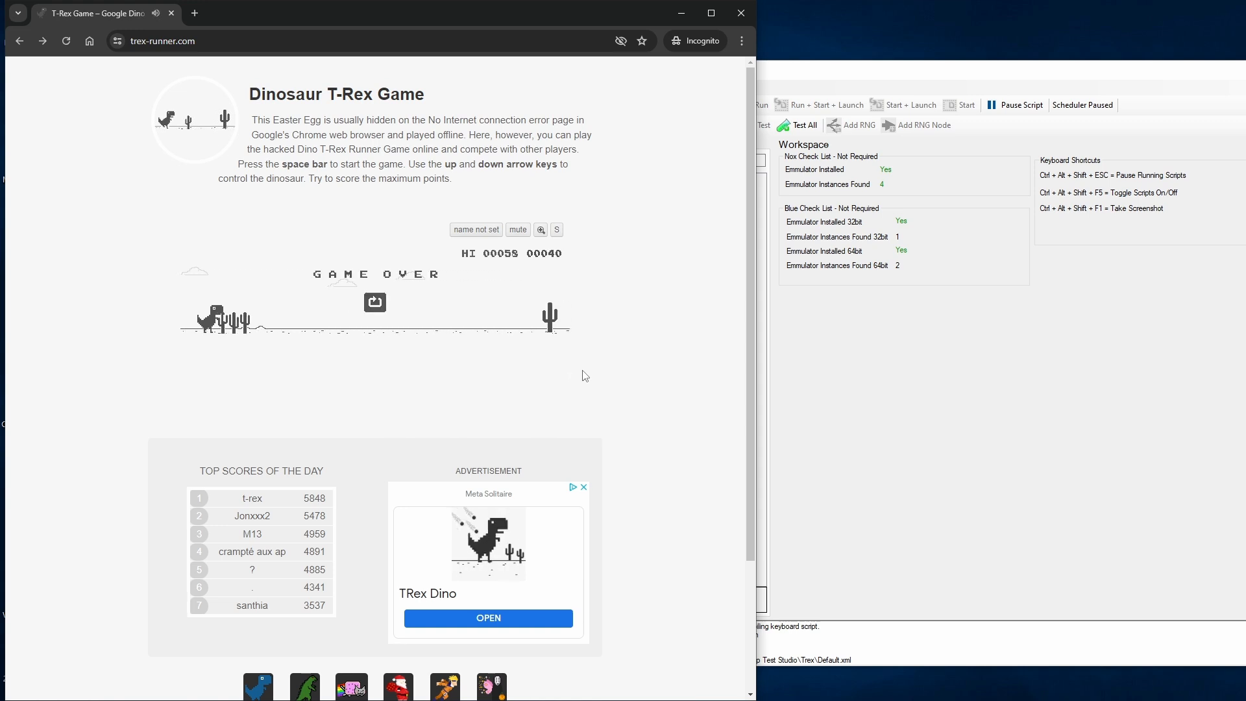
pyautogui.press('space')
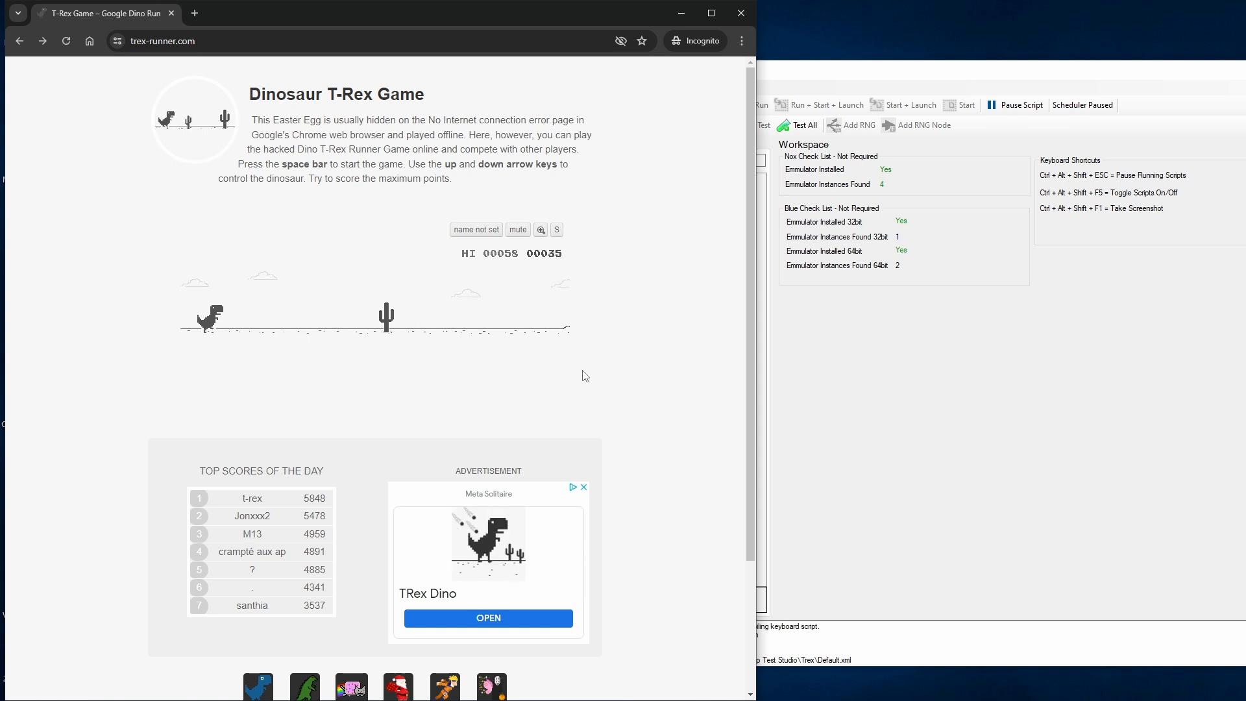
pyautogui.hotkey('ctrl', 'alt', 'shift', 'F1')
pyautogui.press('space')
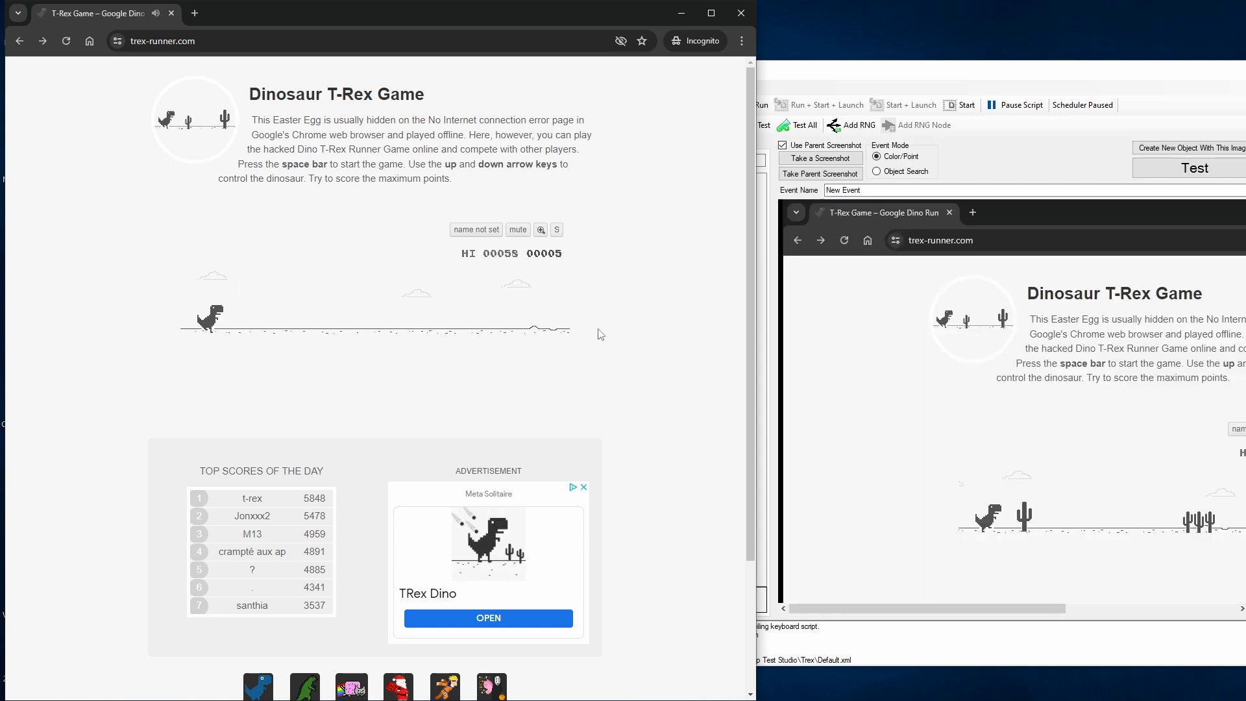
pyautogui.moveTo(866, 81); pyautogui.dragTo(548, 85)
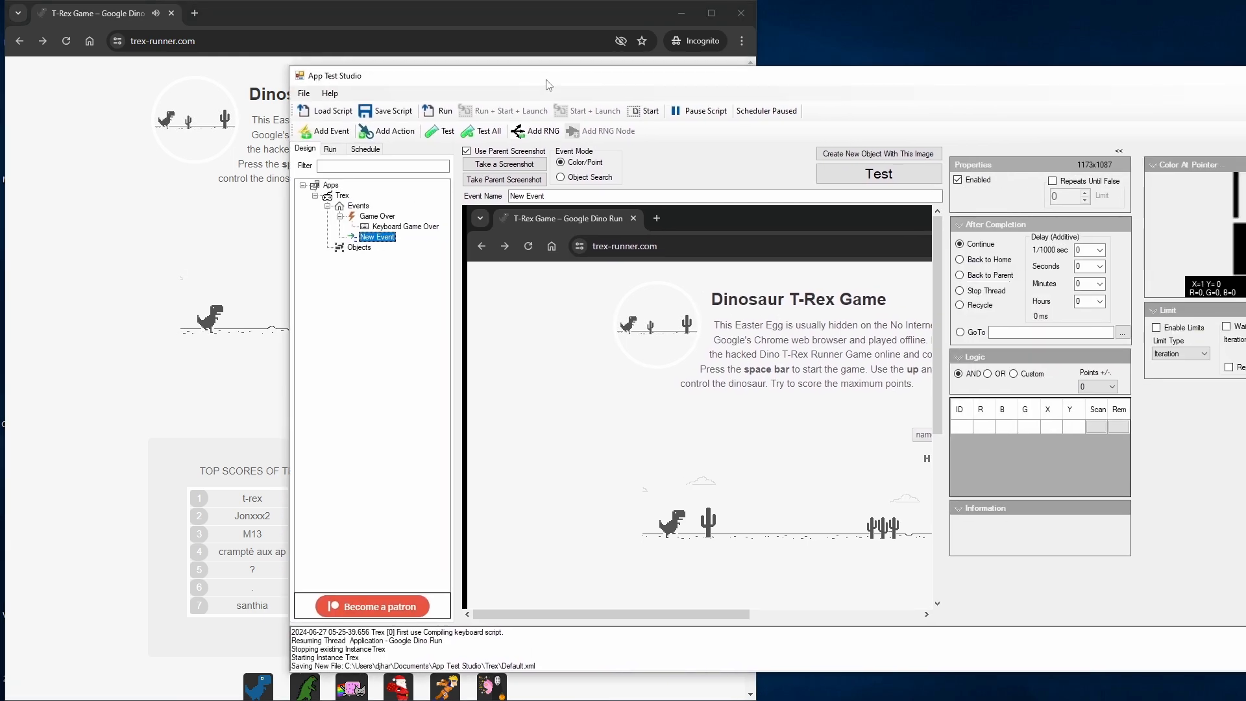
pyautogui.doubleClick(548, 84)
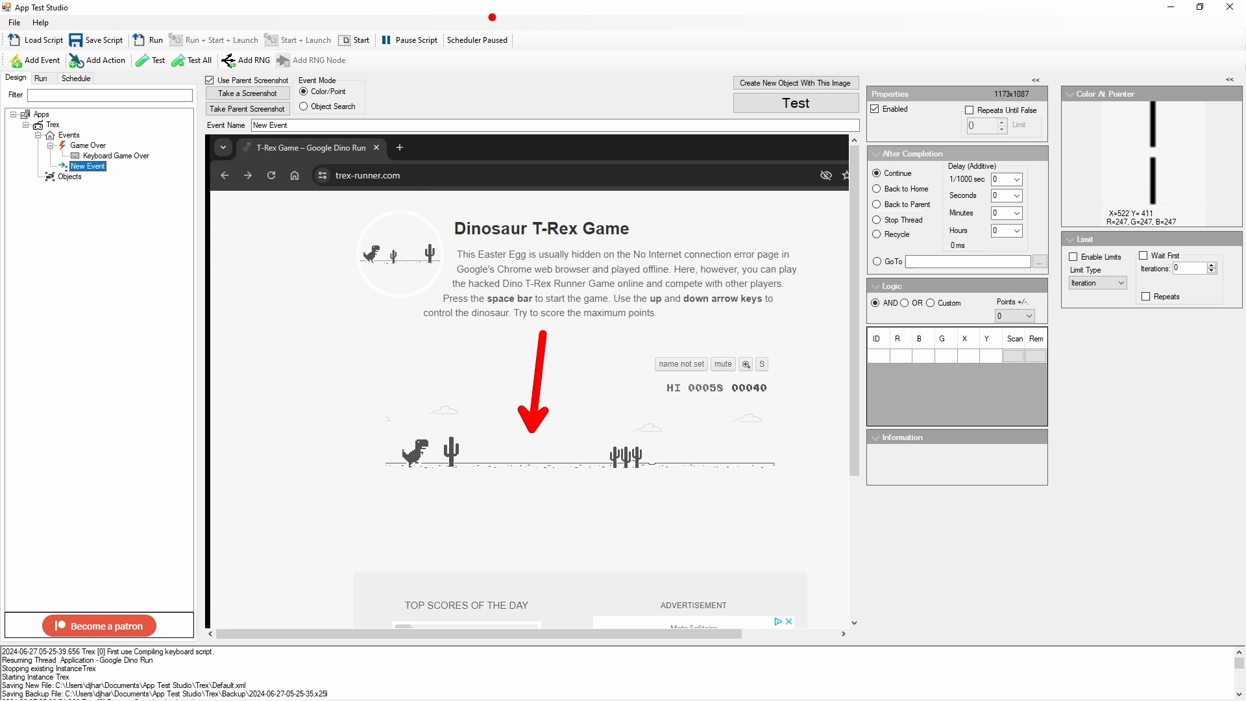
# Step: Restart the T-Rex game in the browser and capture a second screenshot event as a single cactus approaches the dinosaur
pyautogui.press('Escape')
pyautogui.moveTo(467, 13)
pyautogui.mouseDown()
pyautogui.moveTo(736, 58)
pyautogui.moveTo(1156, 33)
pyautogui.moveTo(1217, 46)
pyautogui.mouseUp()
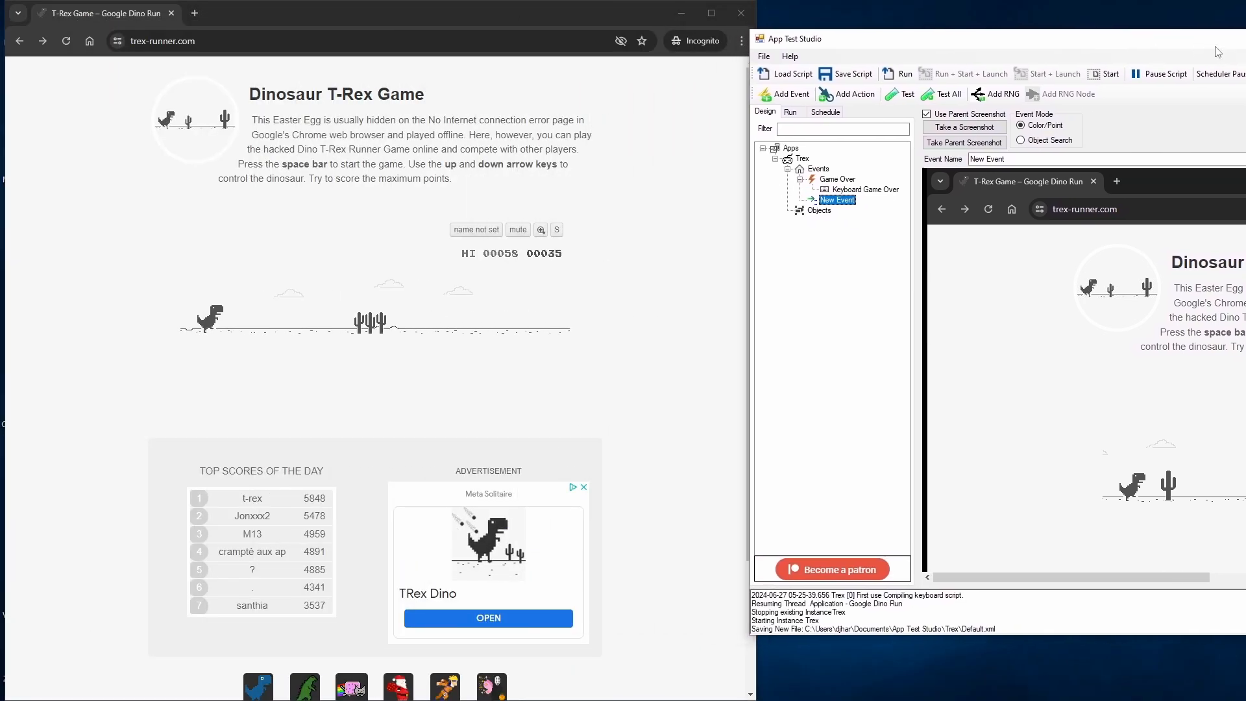
pyautogui.click(679, 334)
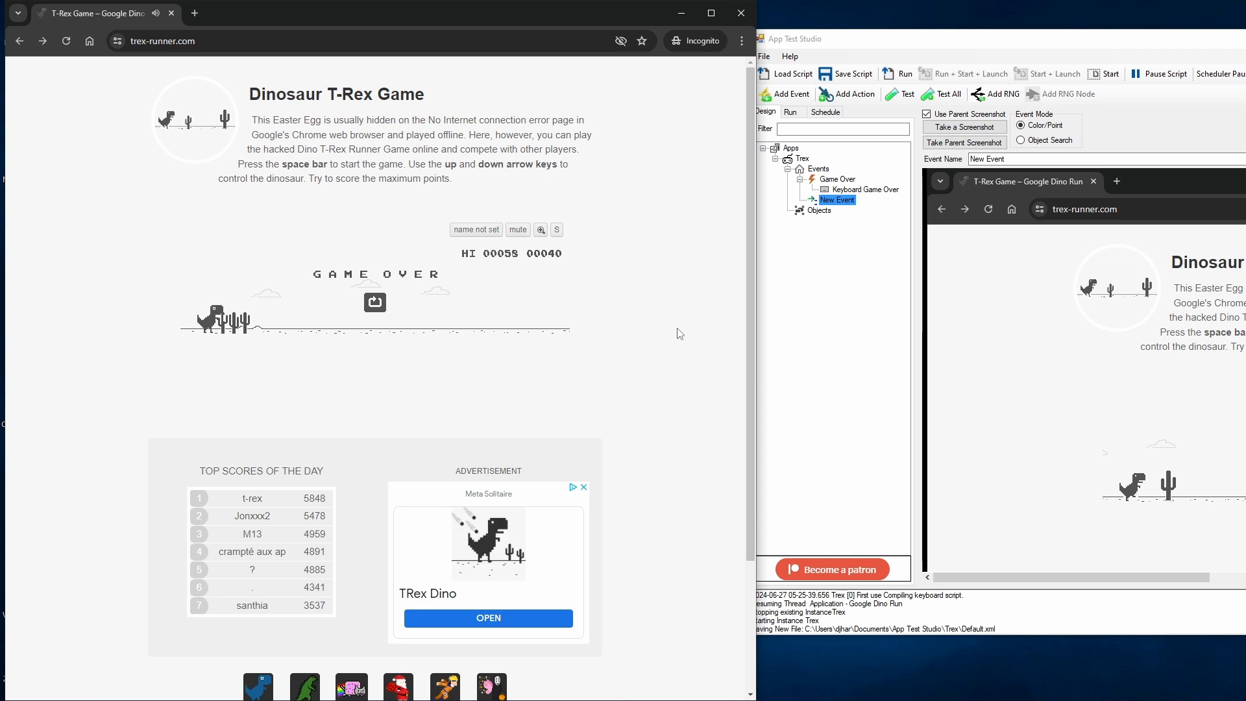
pyautogui.press('space')
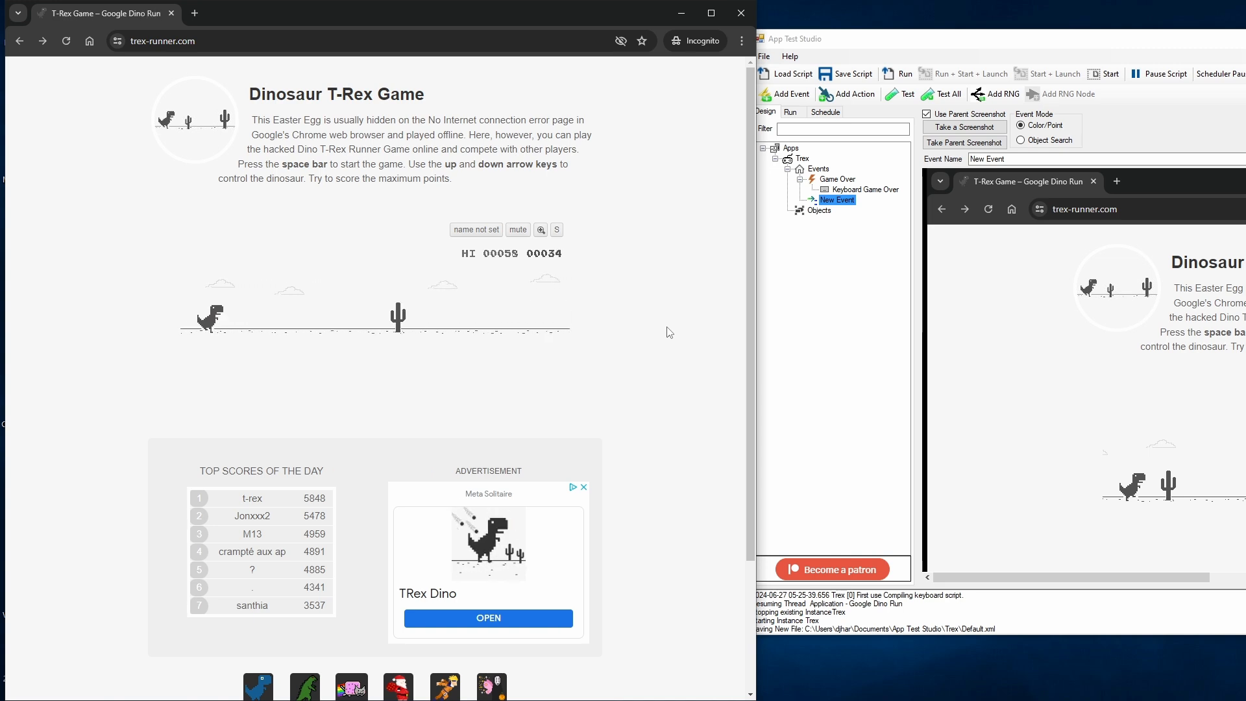
pyautogui.press('F2')
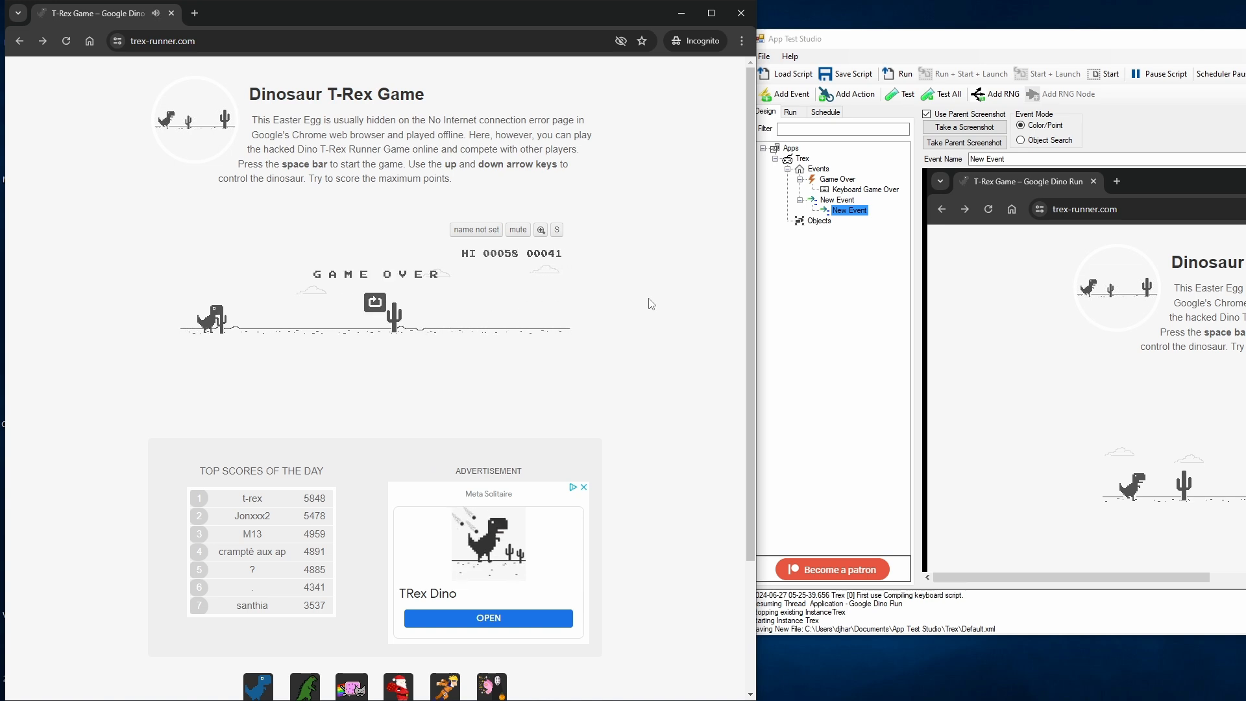
pyautogui.press('space')
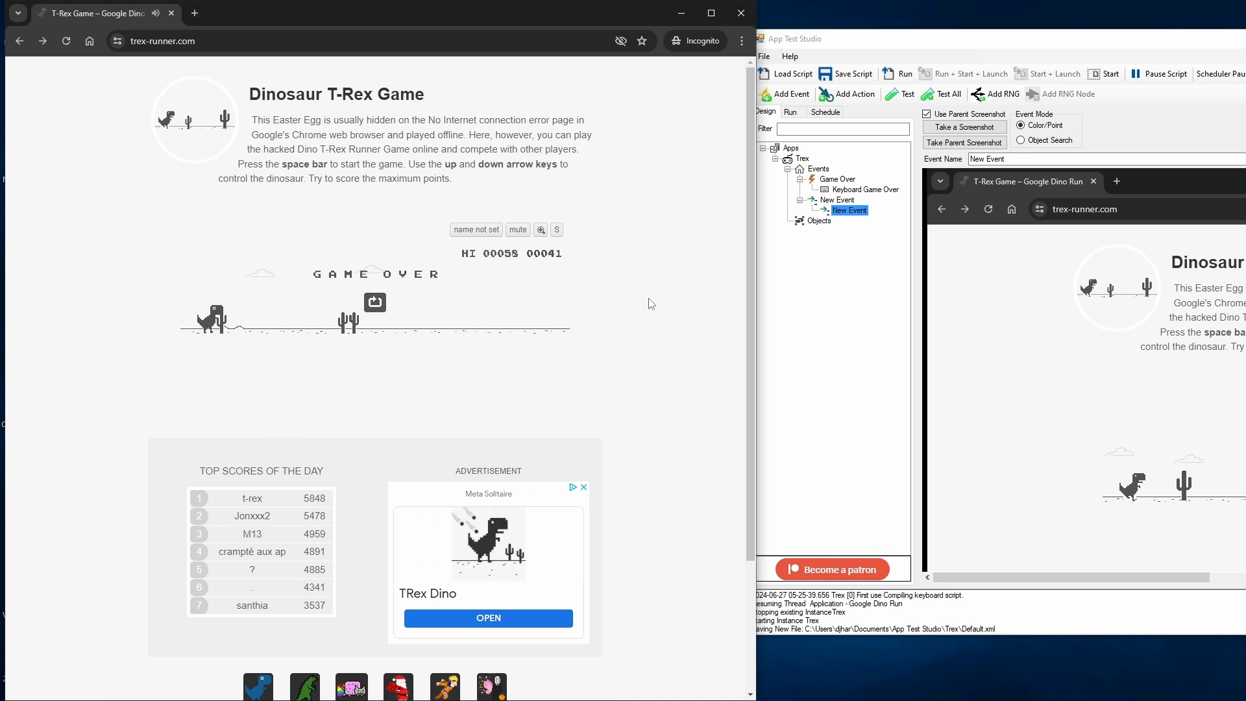
pyautogui.press('F1')
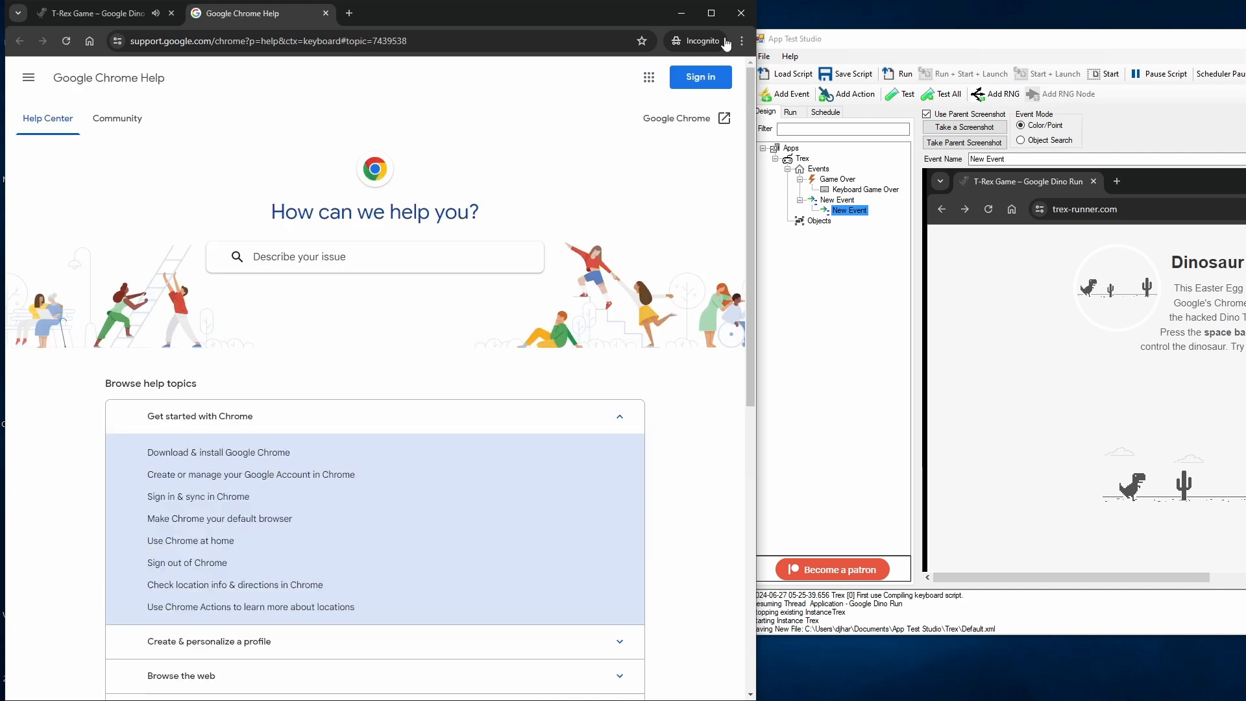
pyautogui.click(326, 13)
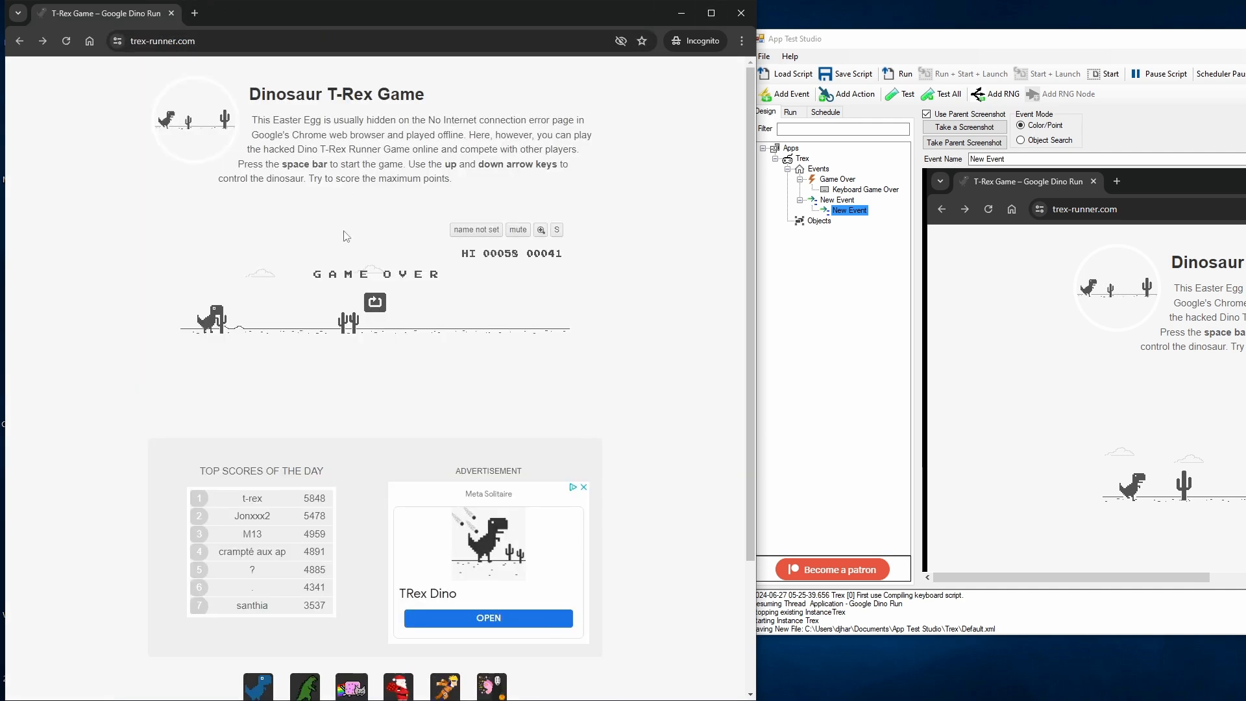
# Step: Replay the game, capture another screenshot event while the cactus is still ahead of the dinosaur, and enlarge the App Test Studio window
pyautogui.press('space')
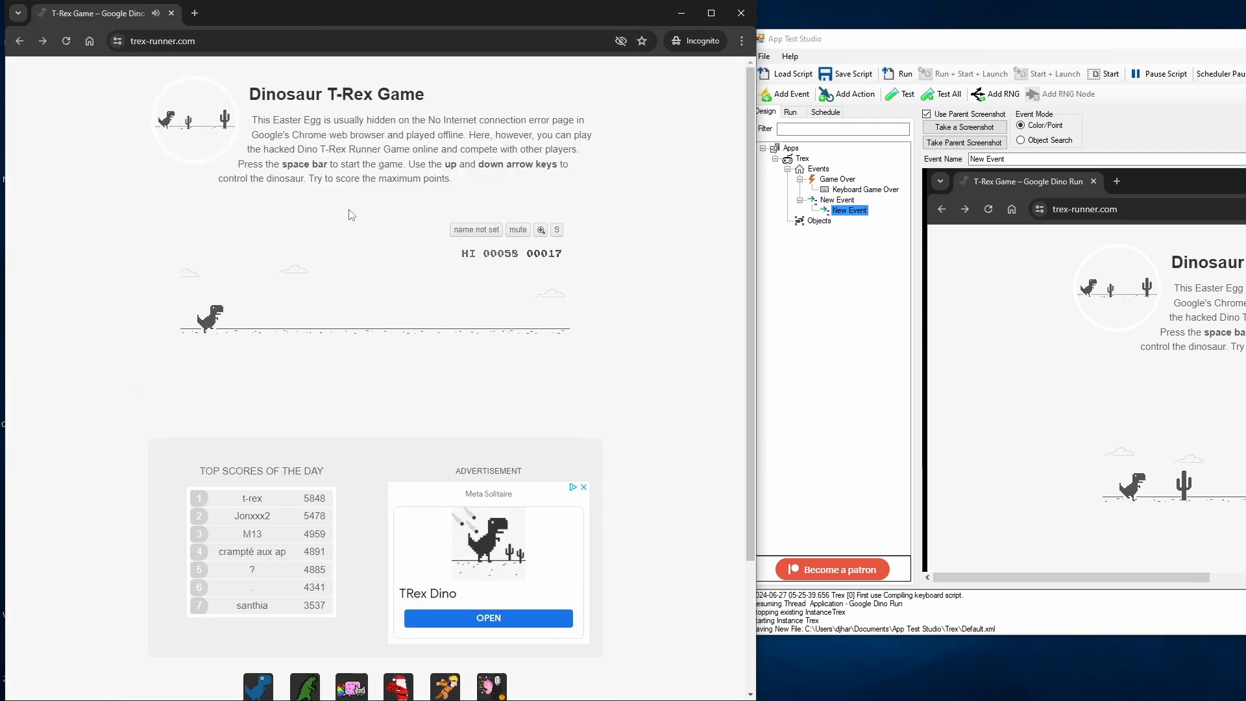
pyautogui.press('F1')
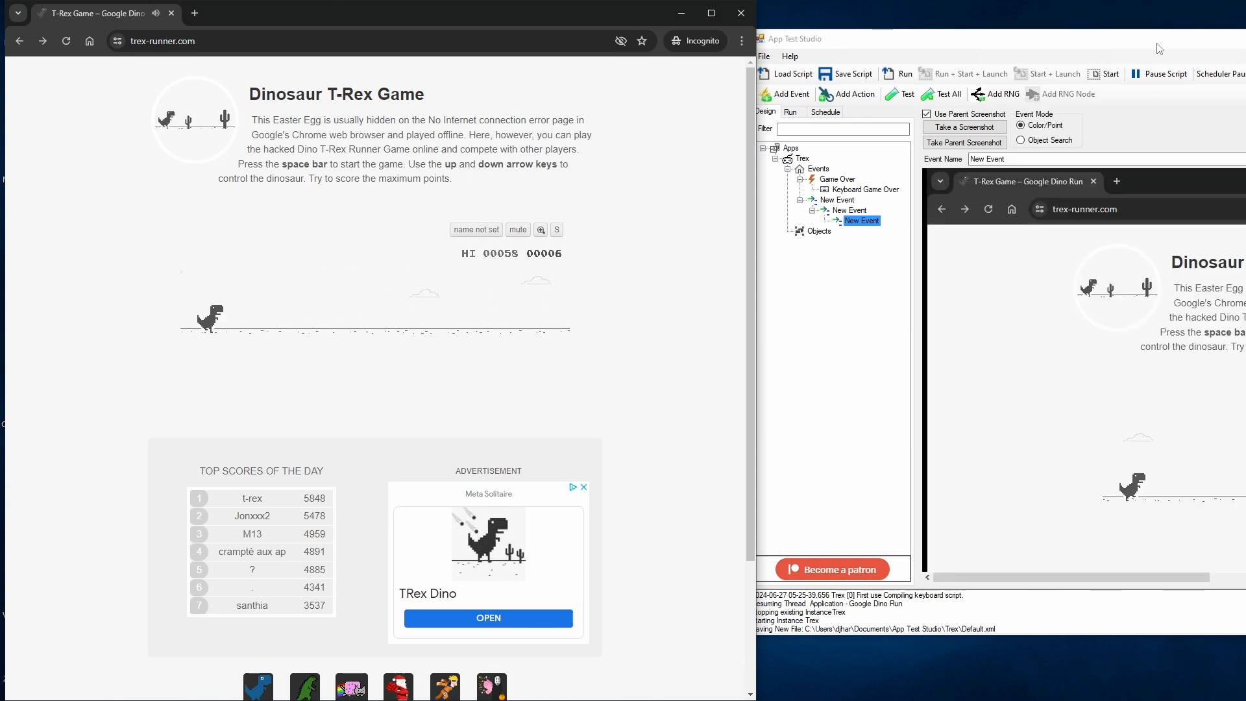
pyautogui.moveTo(1157, 43); pyautogui.dragTo(527, 84)
pyautogui.doubleClick(527, 83)
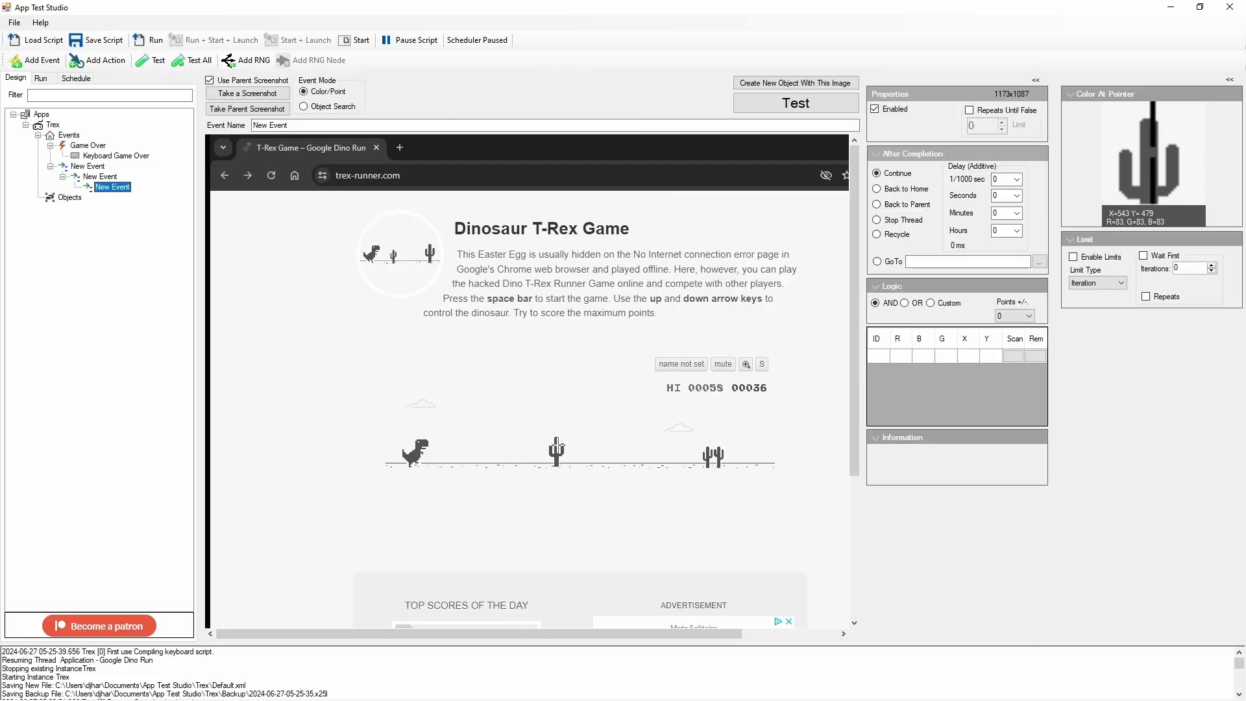
# Step: Compare the captured event screenshots and move the innermost new event directly under Events, just below Game Over
pyautogui.click(90, 179)
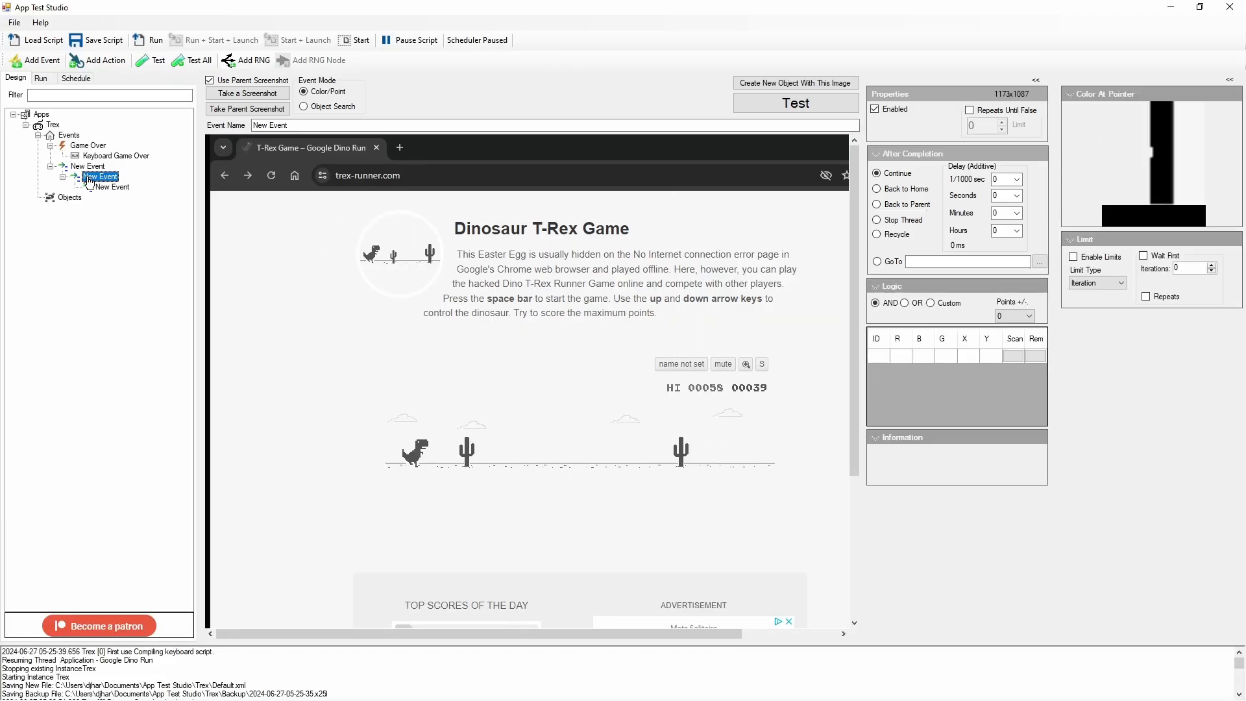
pyautogui.click(85, 170)
pyautogui.click(90, 179)
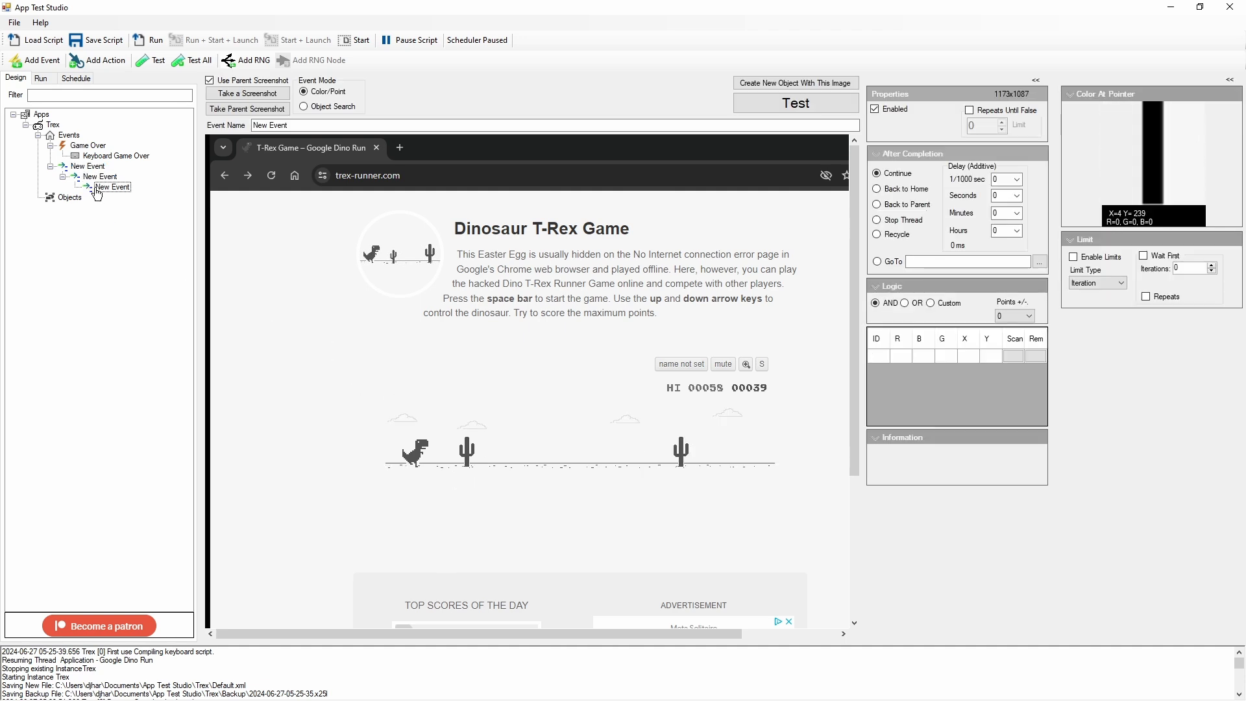
pyautogui.click(99, 188)
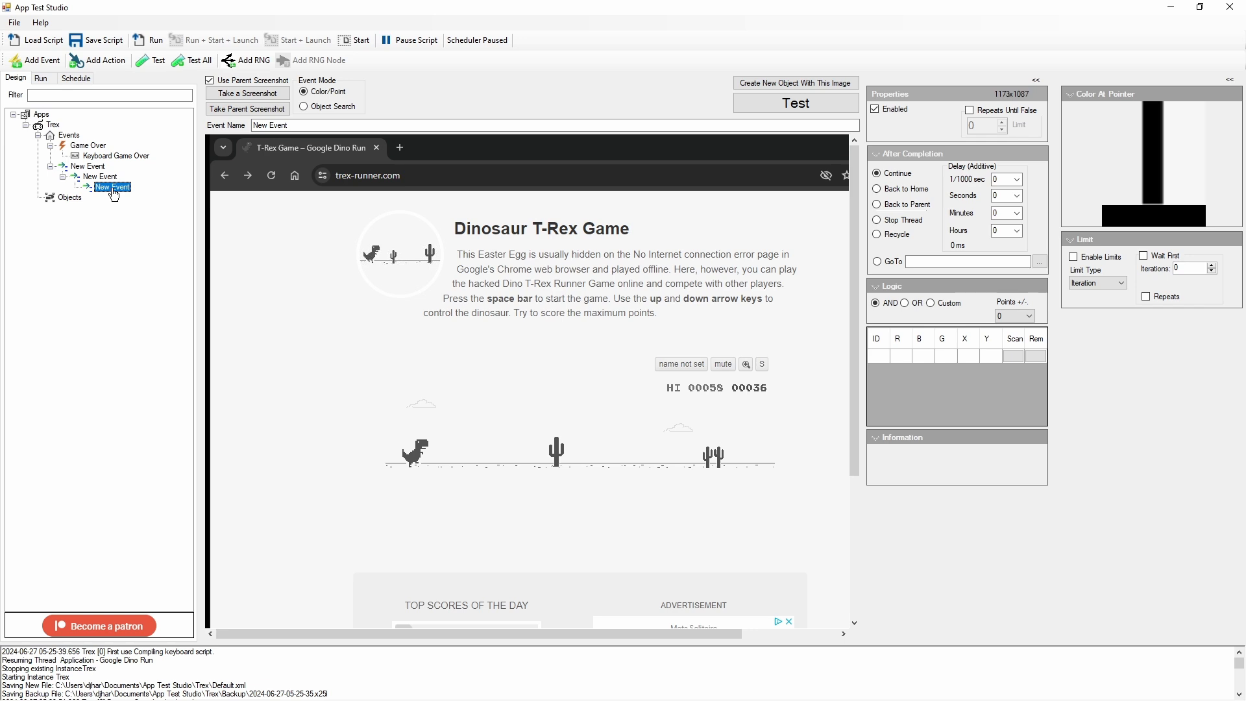
pyautogui.moveTo(111, 194); pyautogui.dragTo(67, 144)
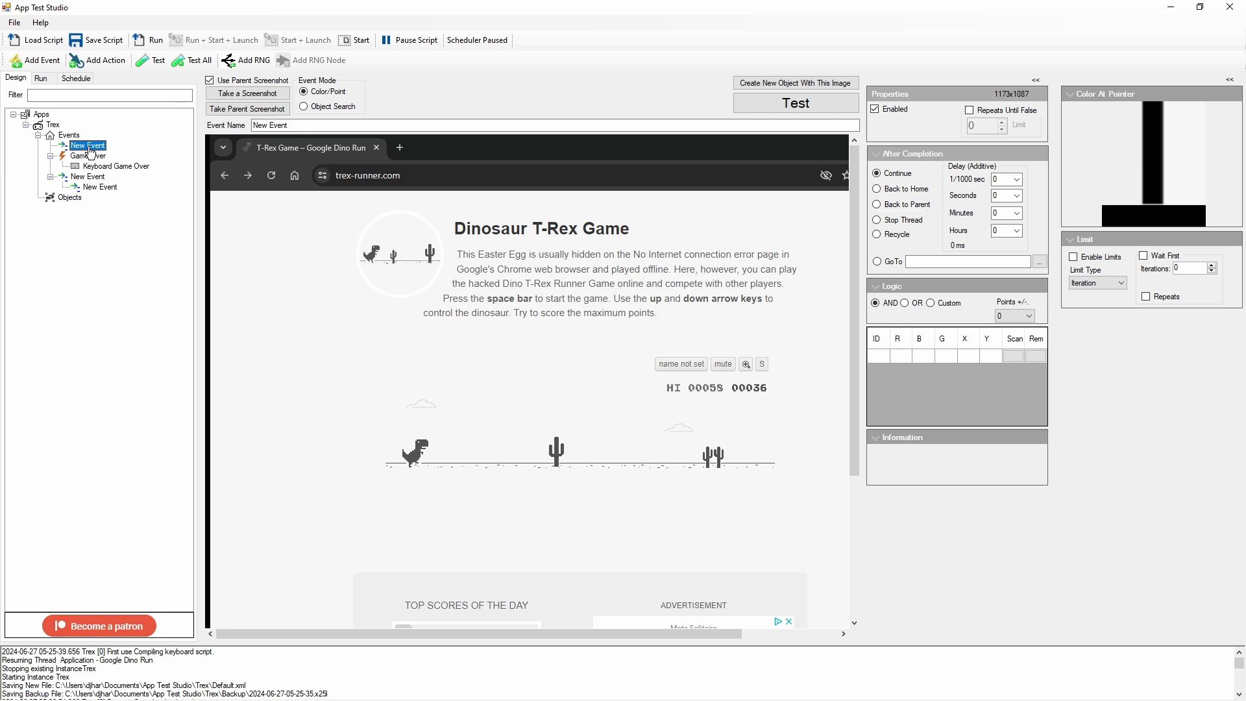
pyautogui.hotkey('ctrl', 'Down')
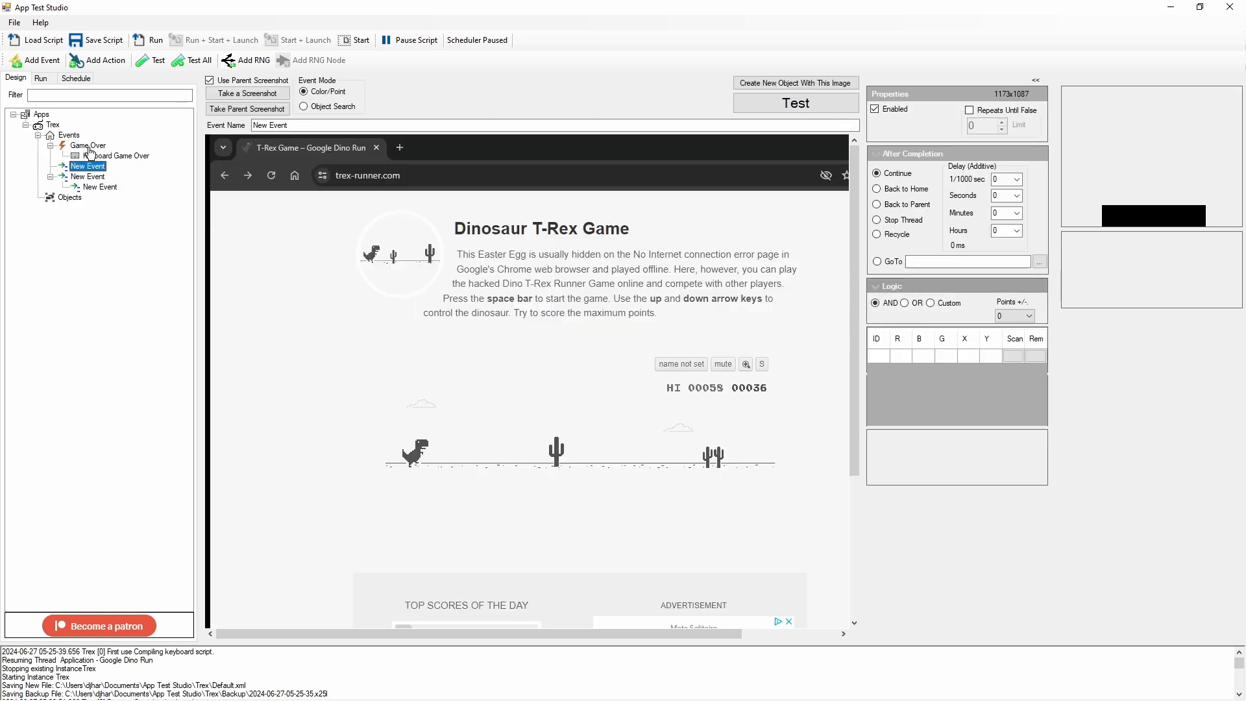
# Step: Delete the spare captured event together with its nested event, and rename the remaining new event as Cactus
pyautogui.rightClick(85, 166)
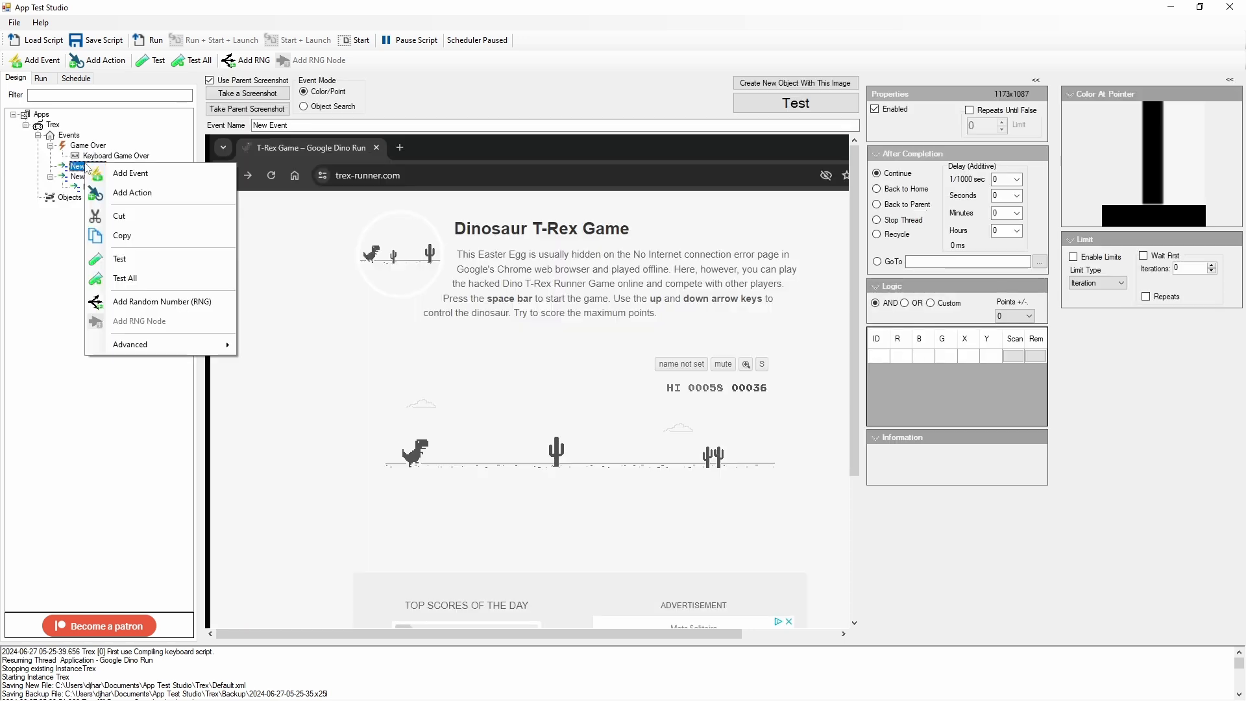
pyautogui.click(83, 178)
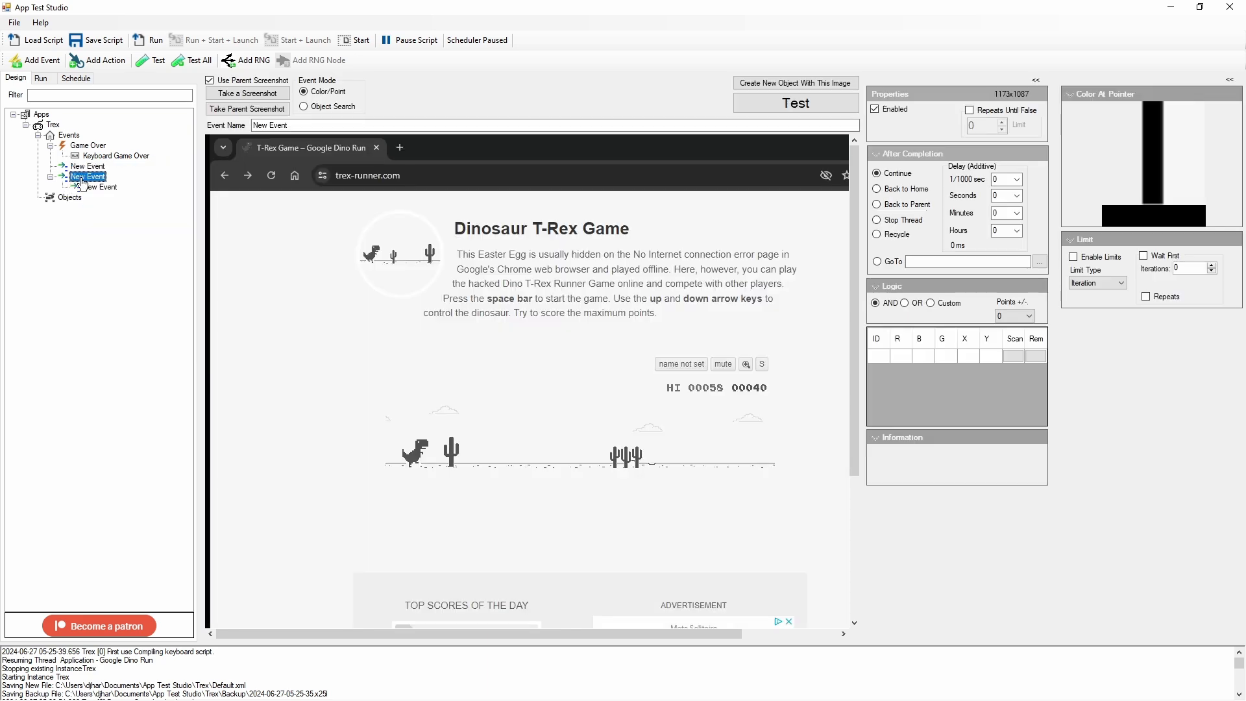
pyautogui.click(89, 166)
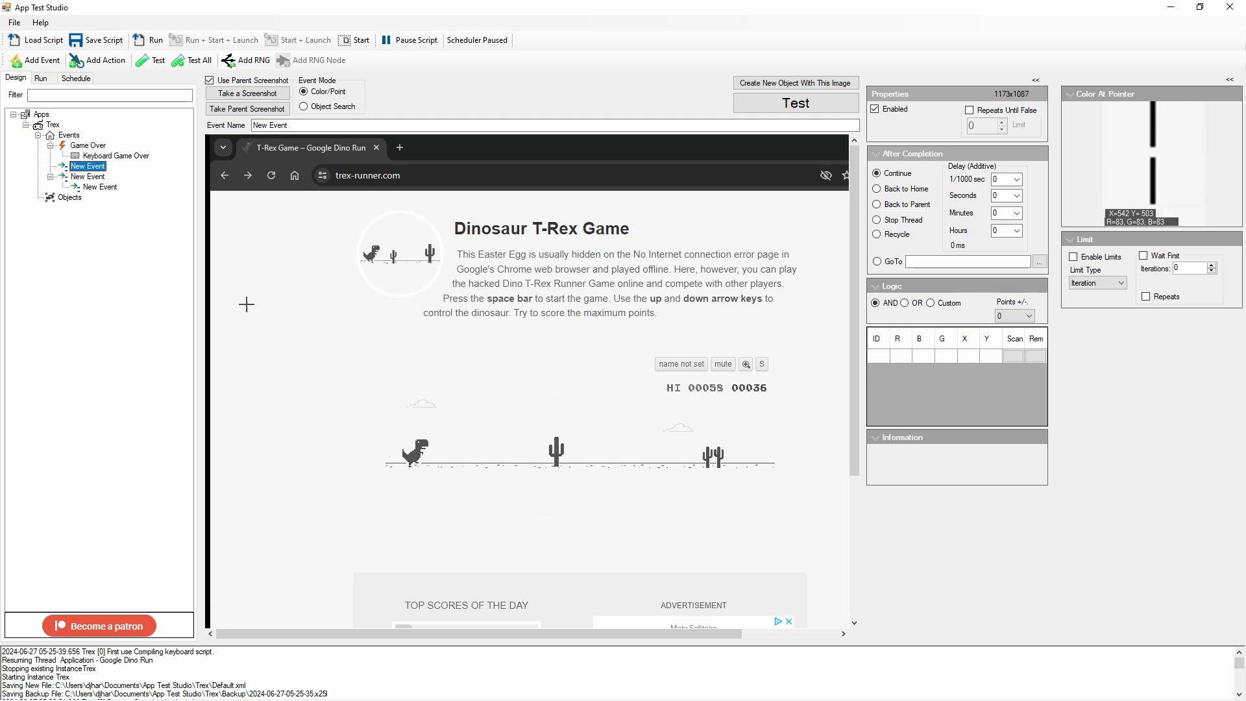
pyautogui.click(91, 187)
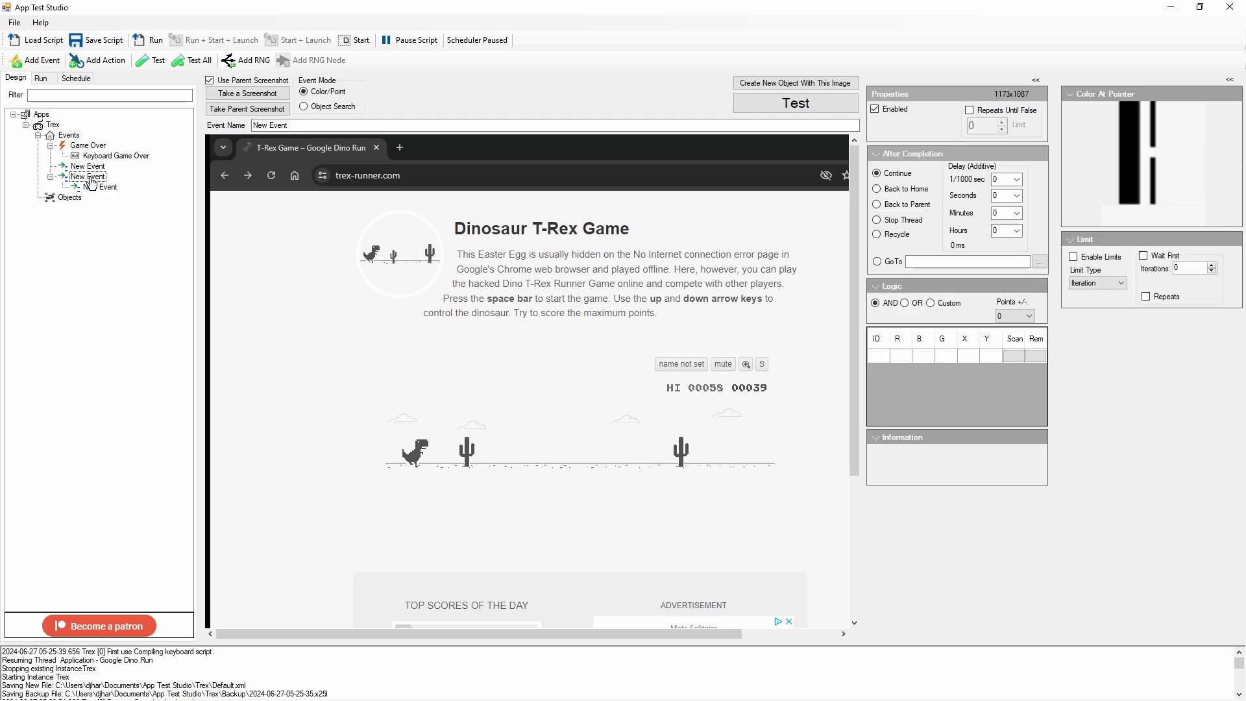
pyautogui.rightClick(92, 183)
pyautogui.moveTo(193, 368)
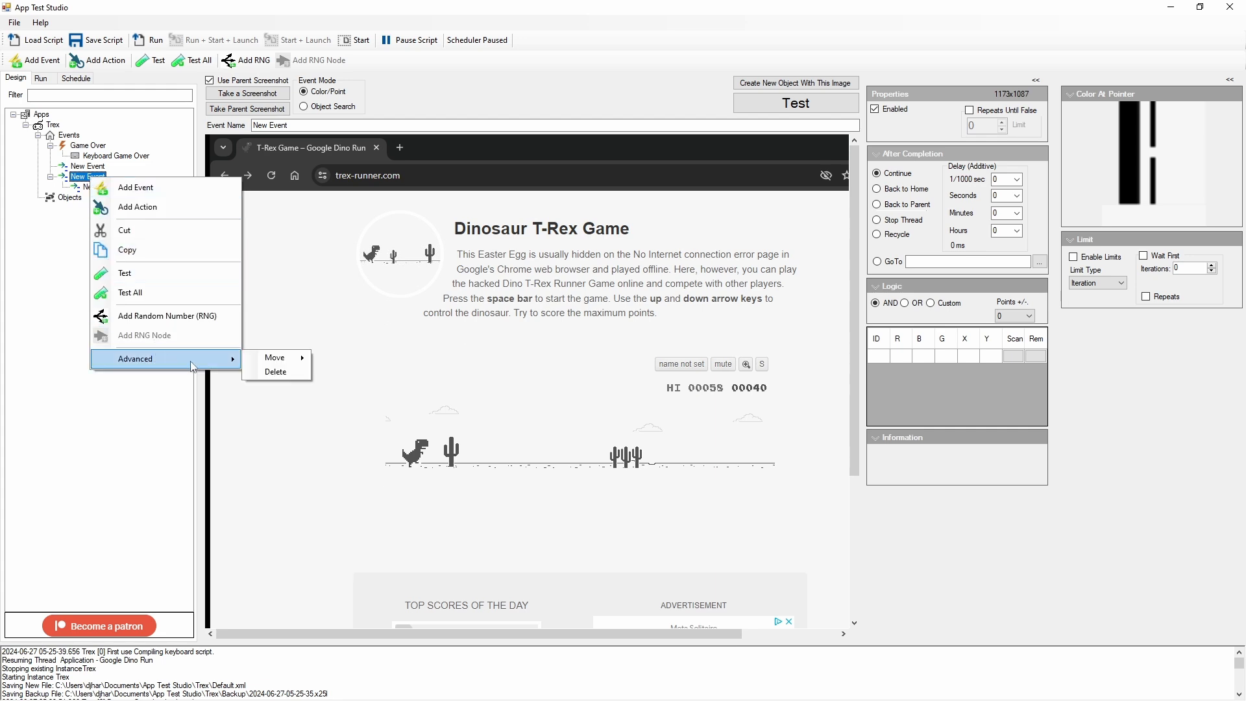
pyautogui.click(275, 371)
pyautogui.click(90, 167)
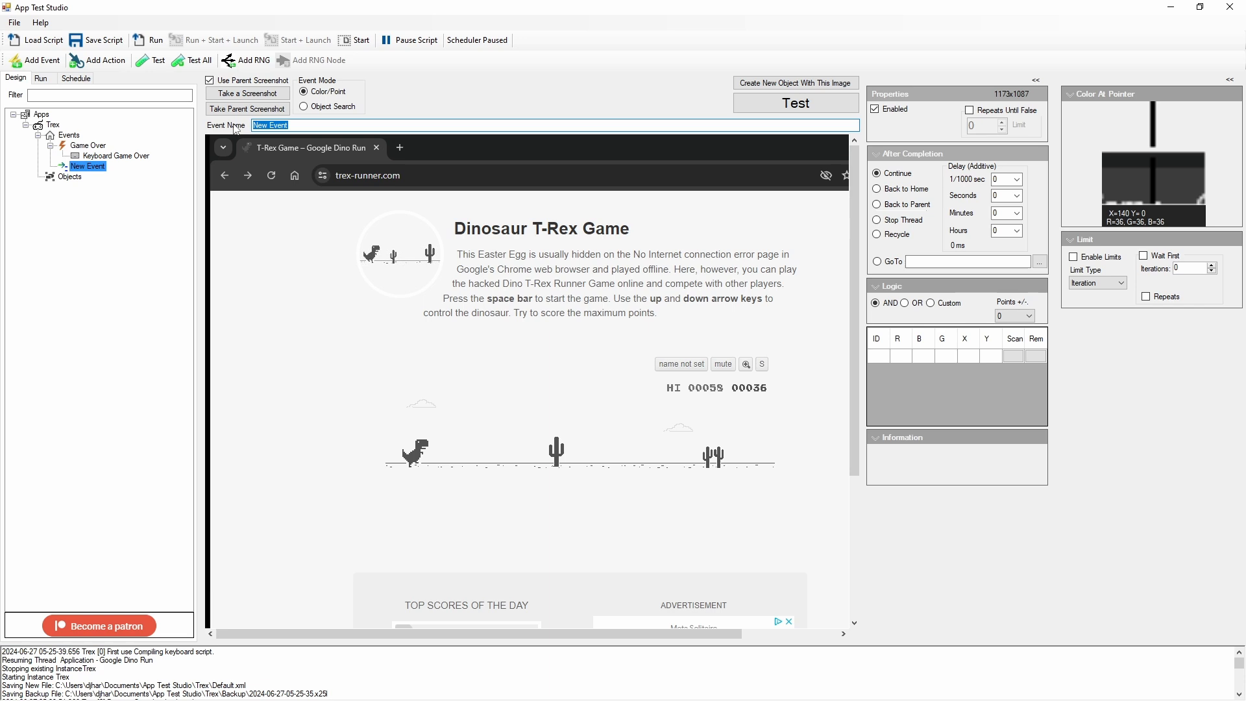
pyautogui.write('Cactus')
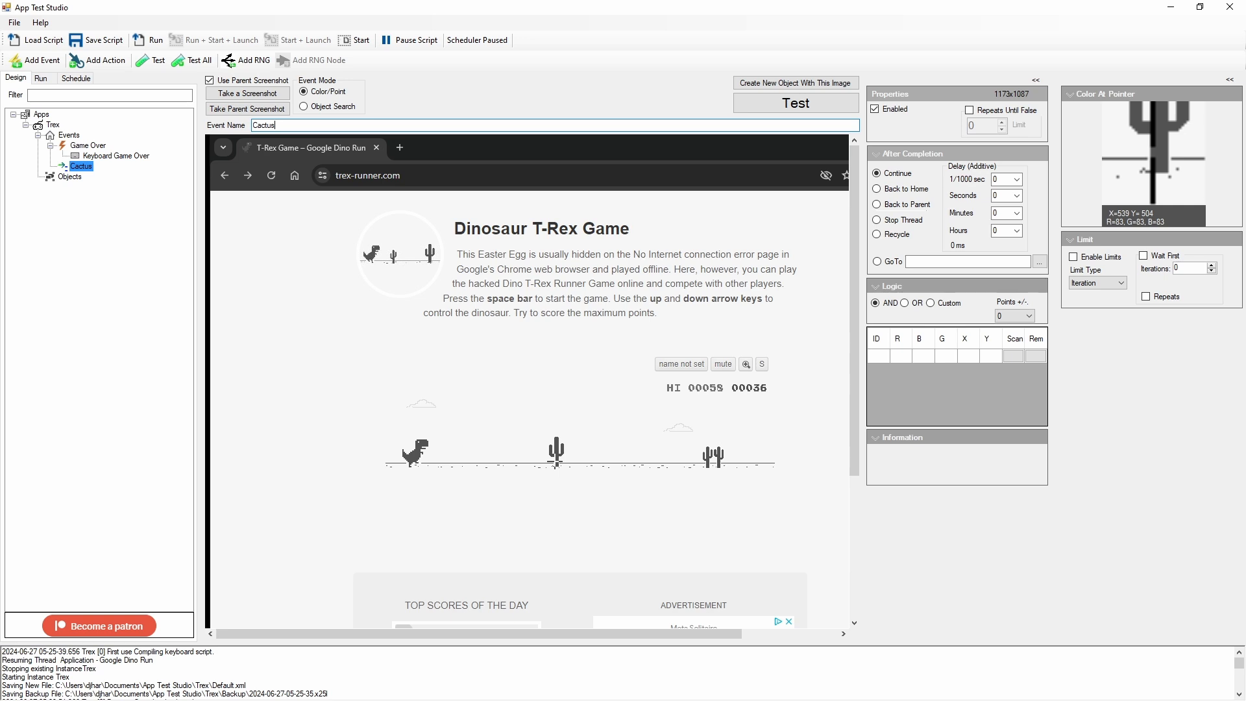
# Step: Add six color points on the lower trunk of the nearest cactus ahead of the dinosaur, and test the Cactus event
pyautogui.click(556, 462)
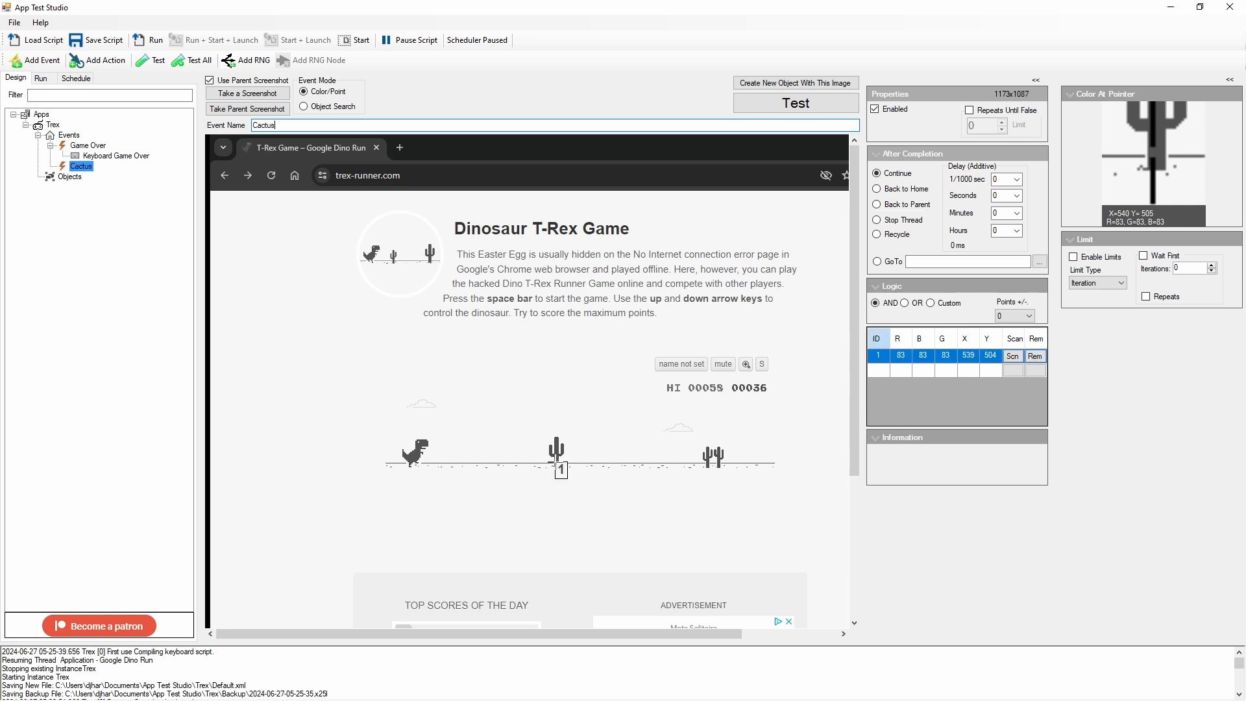
pyautogui.click(556, 462)
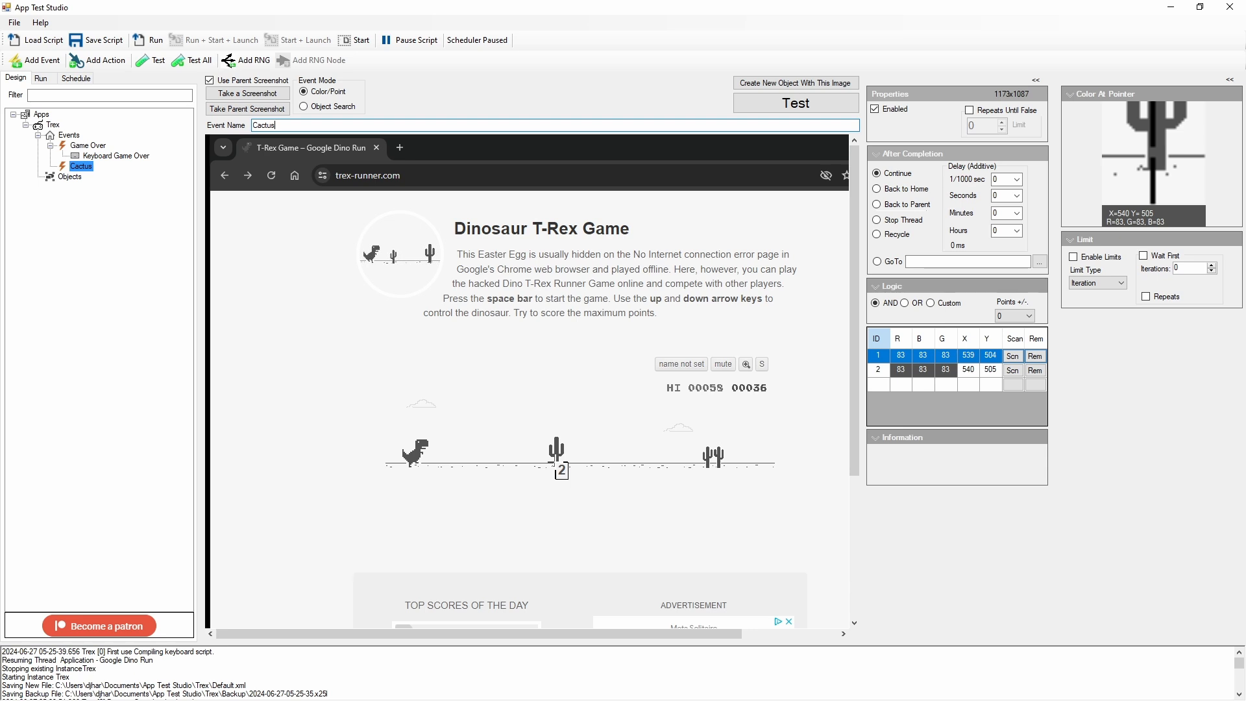
pyautogui.click(557, 462)
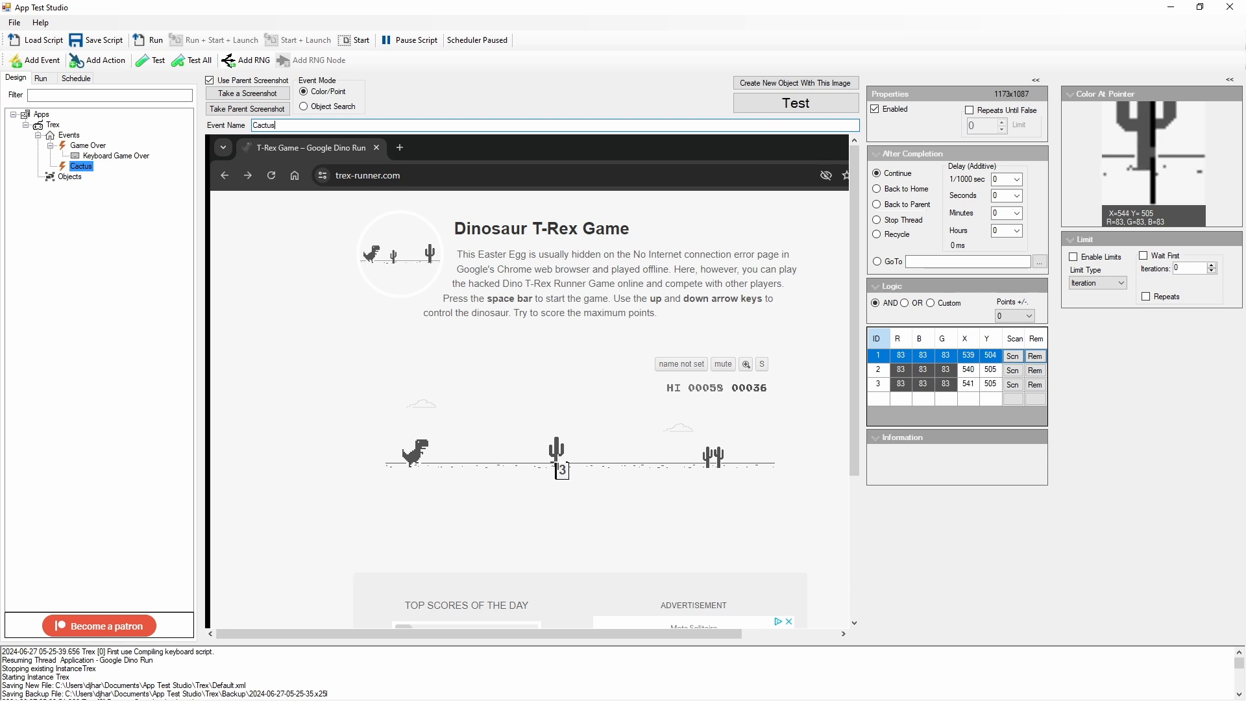
pyautogui.click(559, 462)
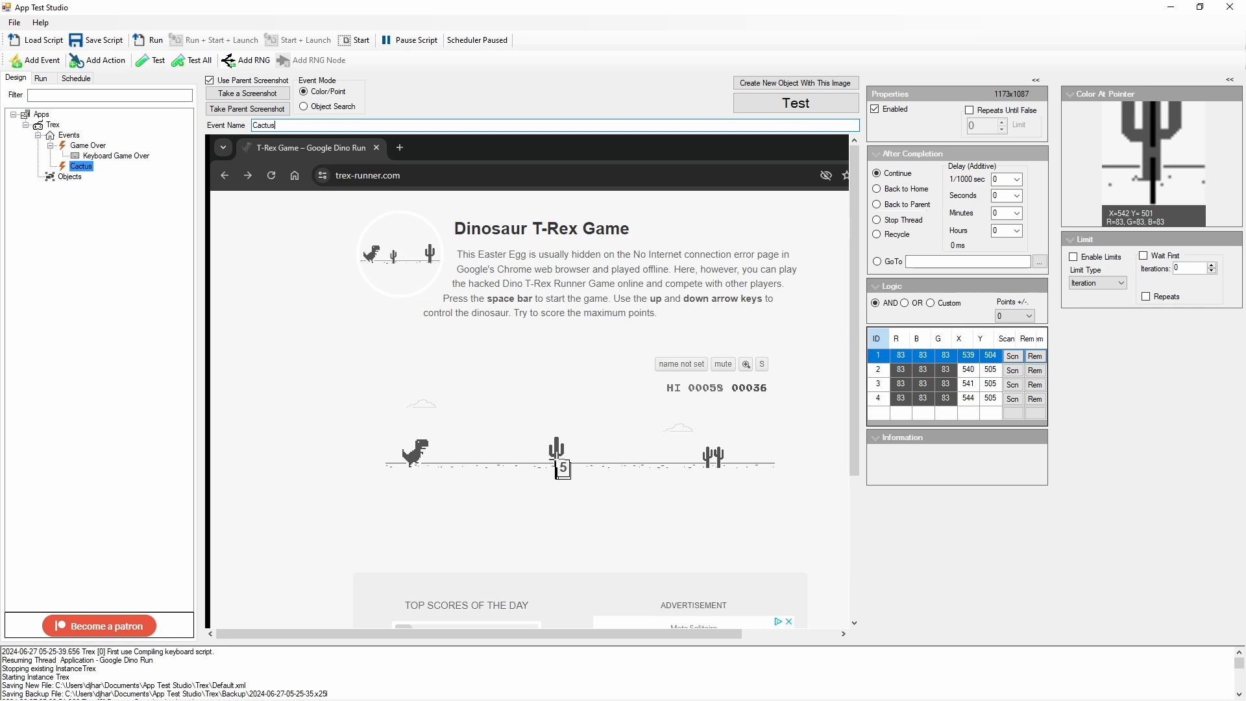
pyautogui.click(557, 460)
pyautogui.click(555, 460)
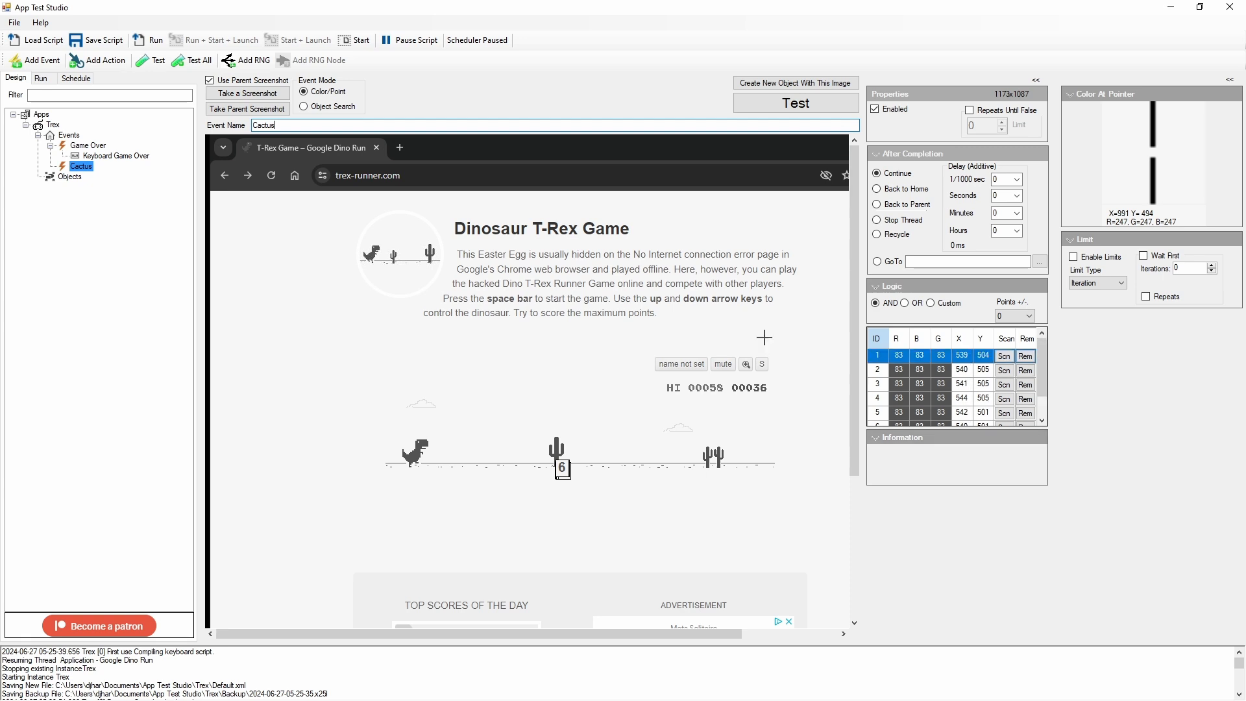
pyautogui.click(796, 102)
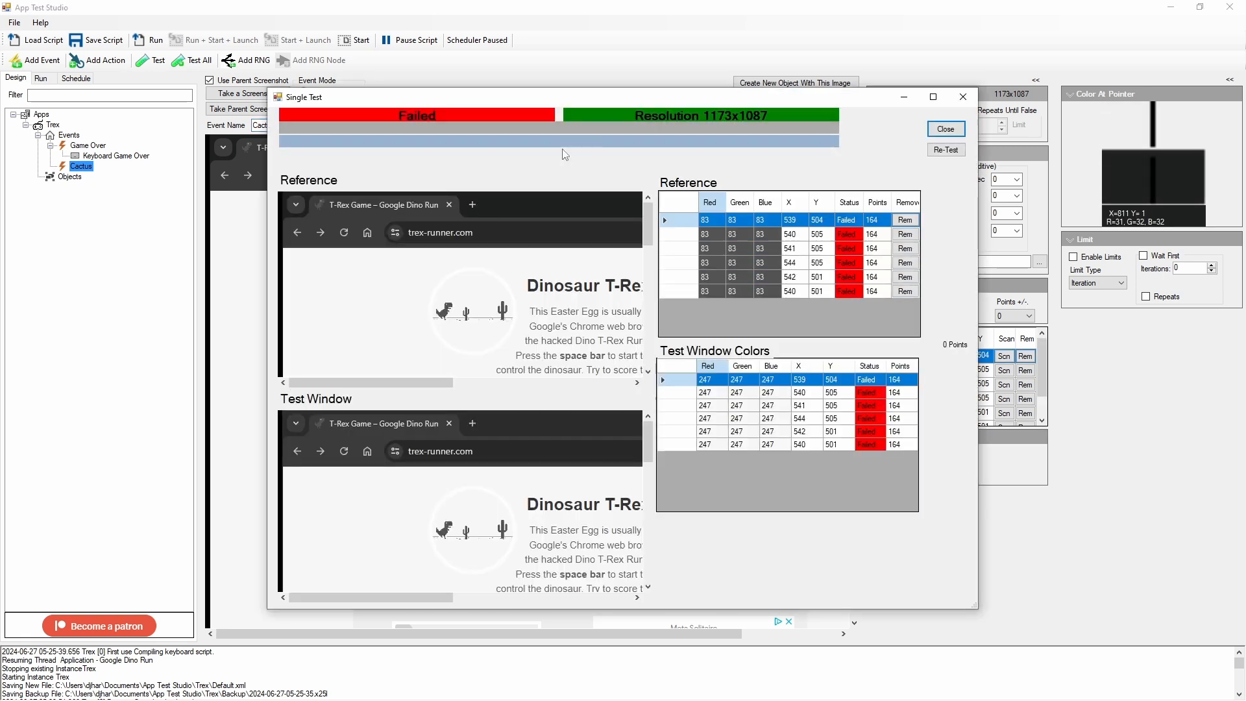
# Step: Enlarge the Cactus test results, compare the color point locations in the reference and live game images, and restore the window size
pyautogui.doubleClick(574, 101)
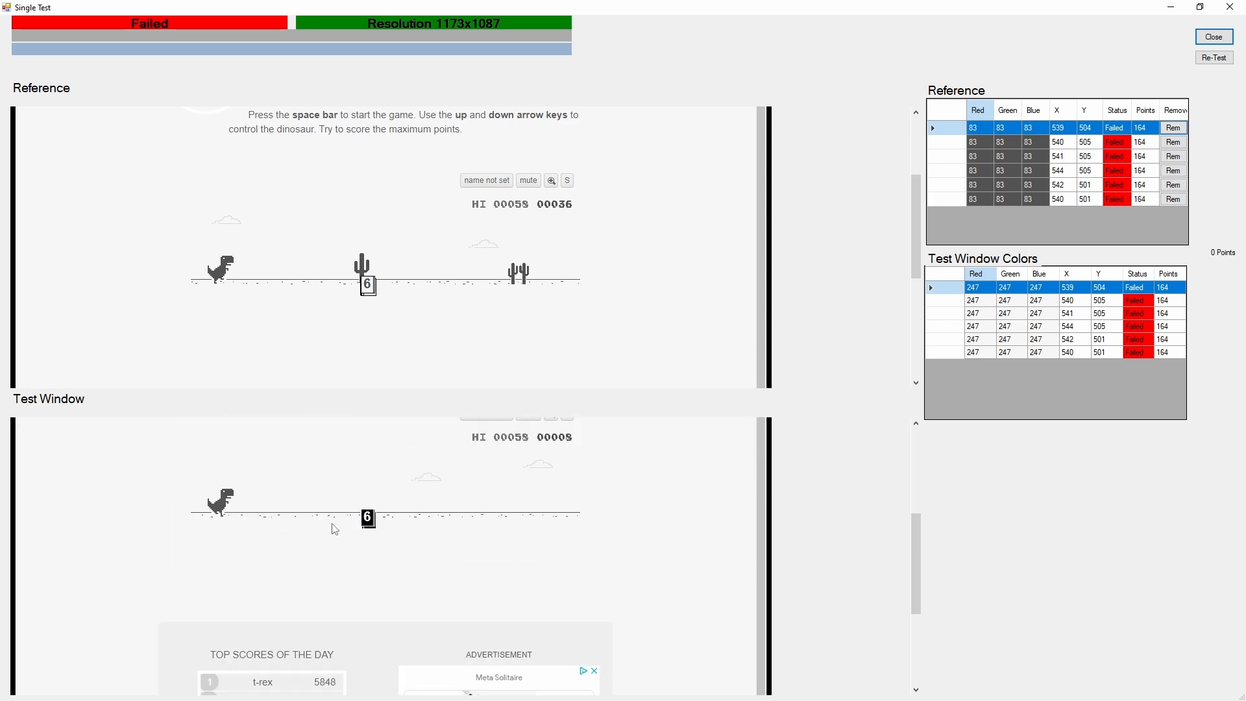
pyautogui.moveTo(502, 10); pyautogui.dragTo(984, 129)
pyautogui.click(1171, 10)
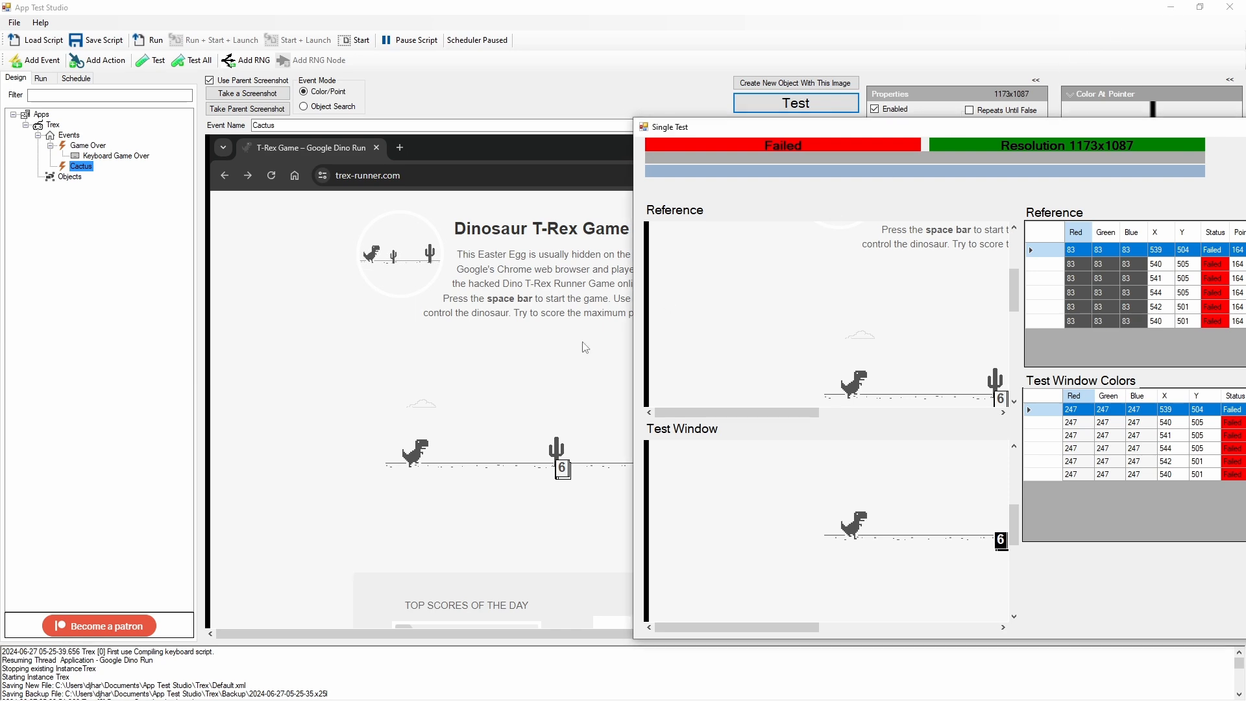
# Step: Switch to the Chrome game to check the running dinosaur, return to the test results, and re-test the Cactus event
pyautogui.click(486, 576)
pyautogui.hotkey('alt', 'Tab')
pyautogui.hotkey('alt', 'Tab')
pyautogui.hotkey('alt', 'Tab')
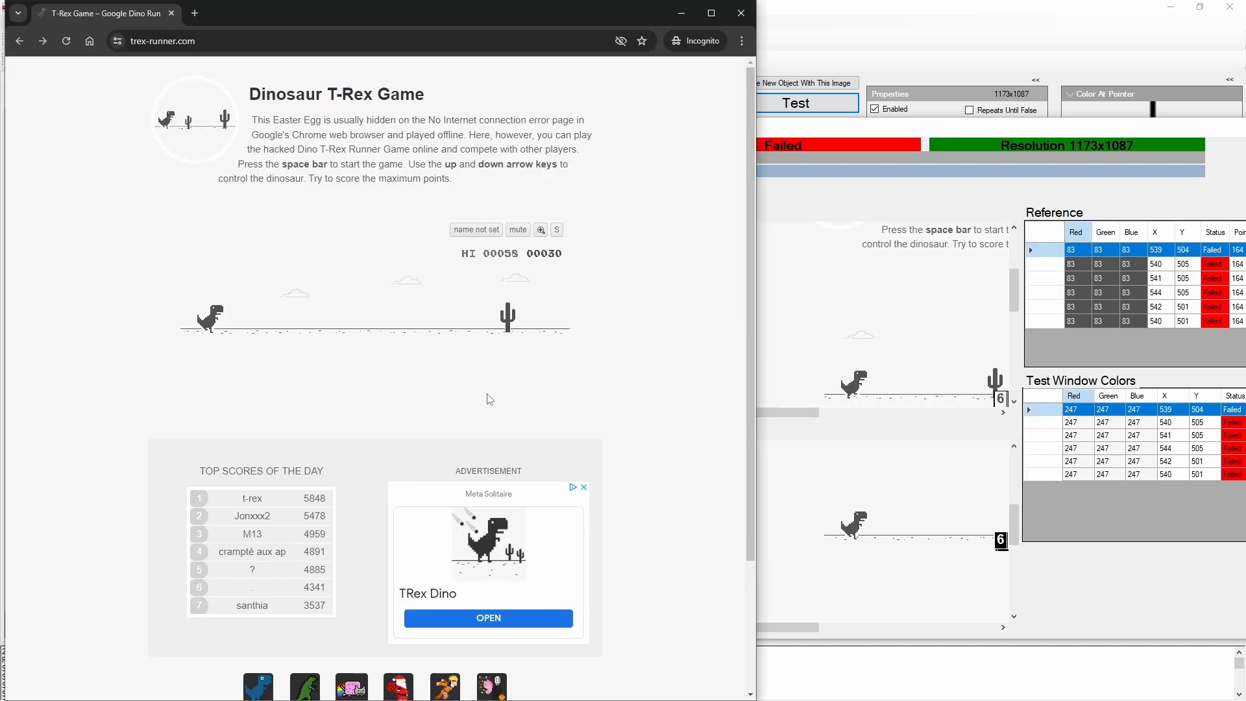
pyautogui.hotkey('alt', 'Tab')
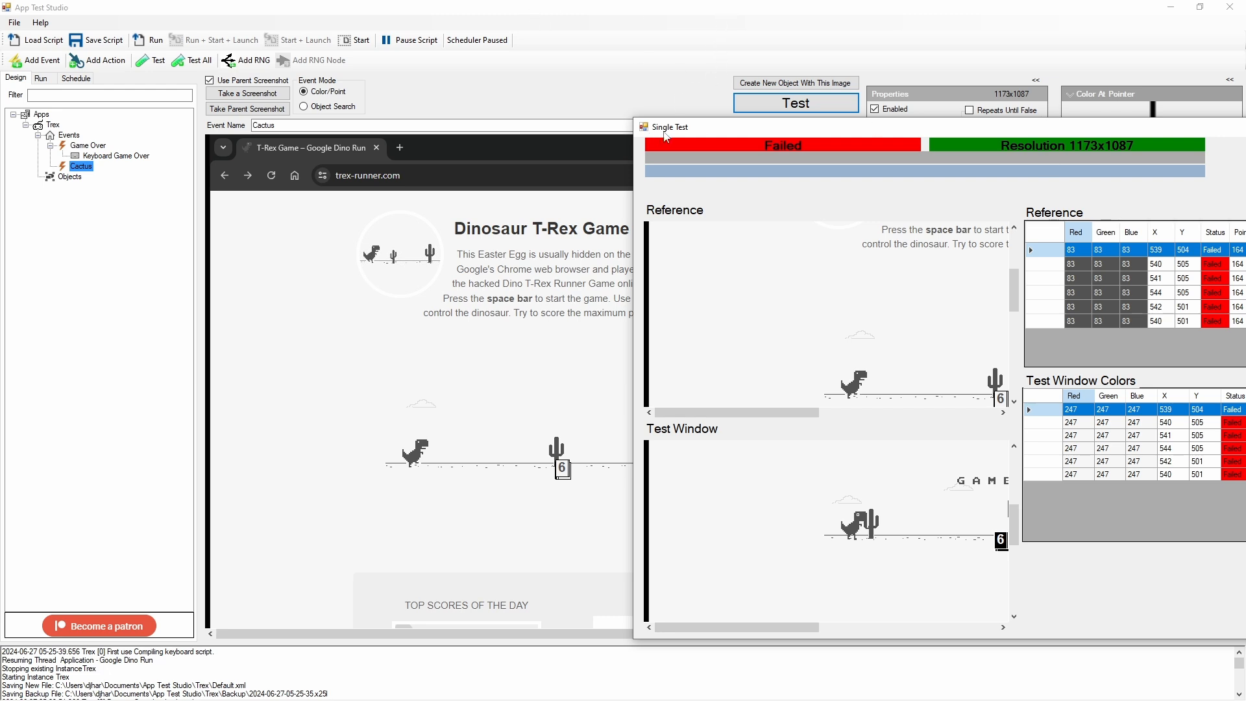
pyautogui.moveTo(1172, 128); pyautogui.dragTo(939, 106)
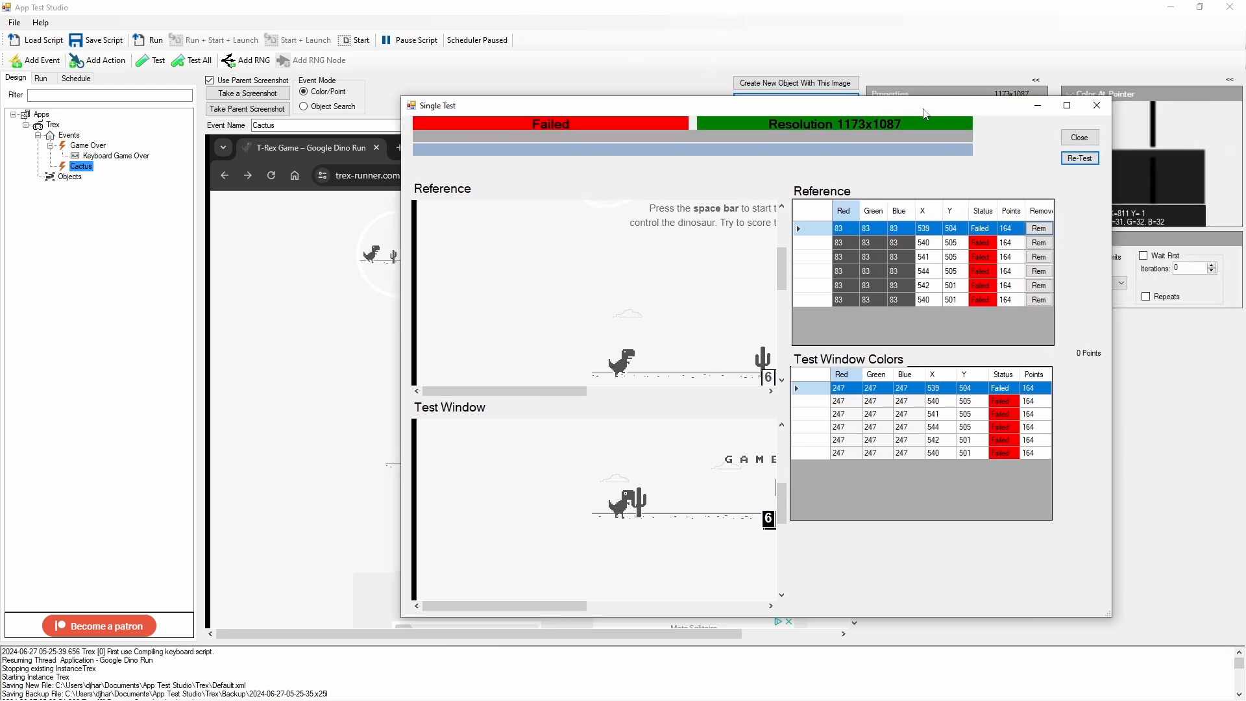
pyautogui.click(1089, 163)
pyautogui.moveTo(683, 104); pyautogui.dragTo(598, 108)
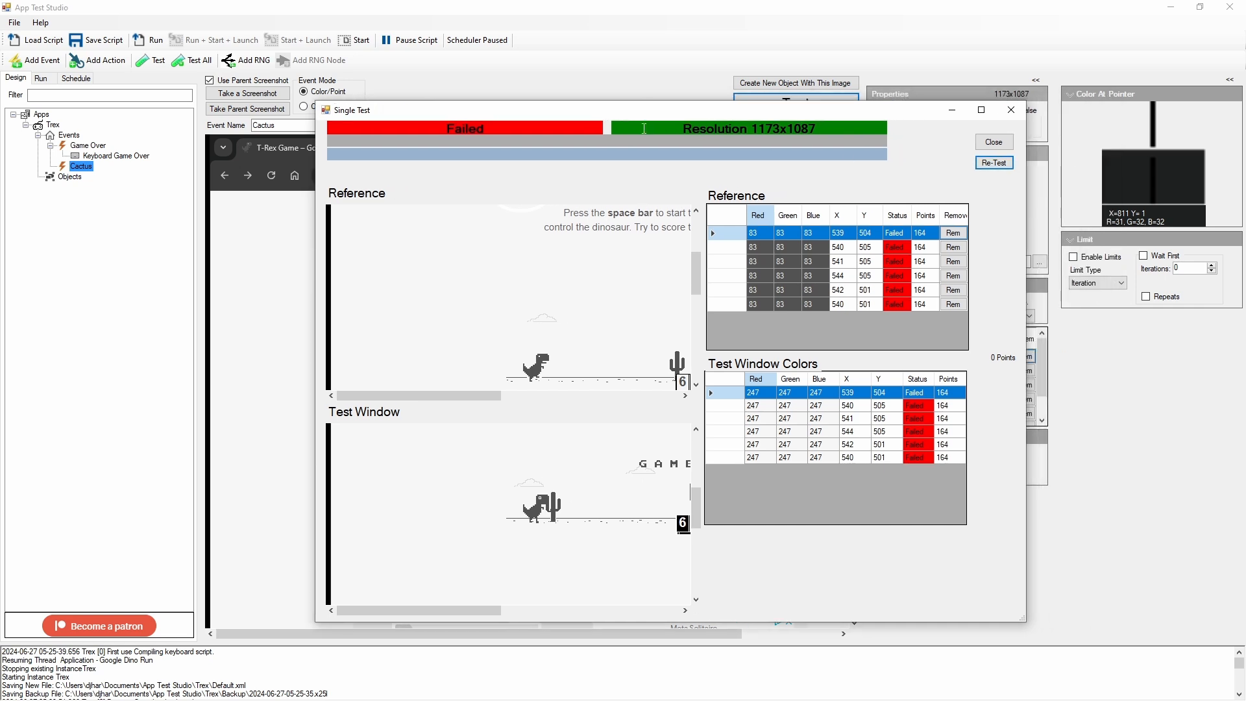
pyautogui.click(995, 164)
pyautogui.click(995, 165)
# Step: Close the results and run fresh tests of the Cactus event against the live game, closing each result
pyautogui.click(989, 144)
pyautogui.click(802, 103)
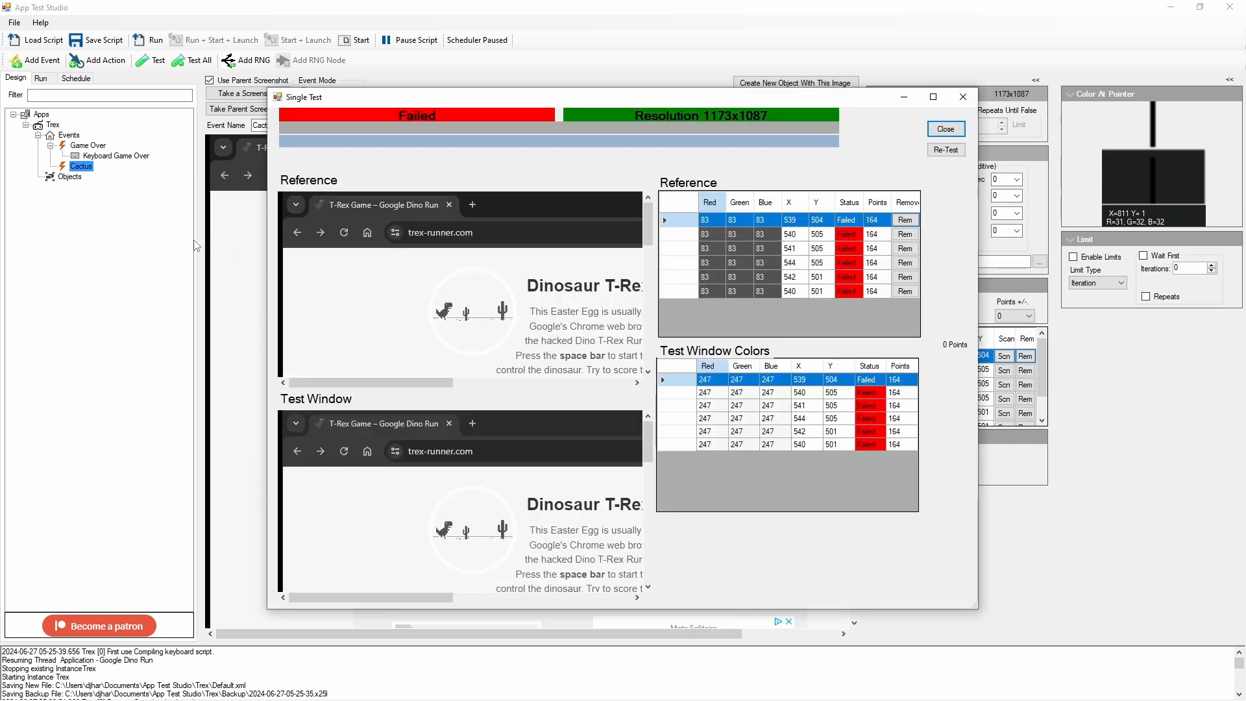
pyautogui.click(946, 129)
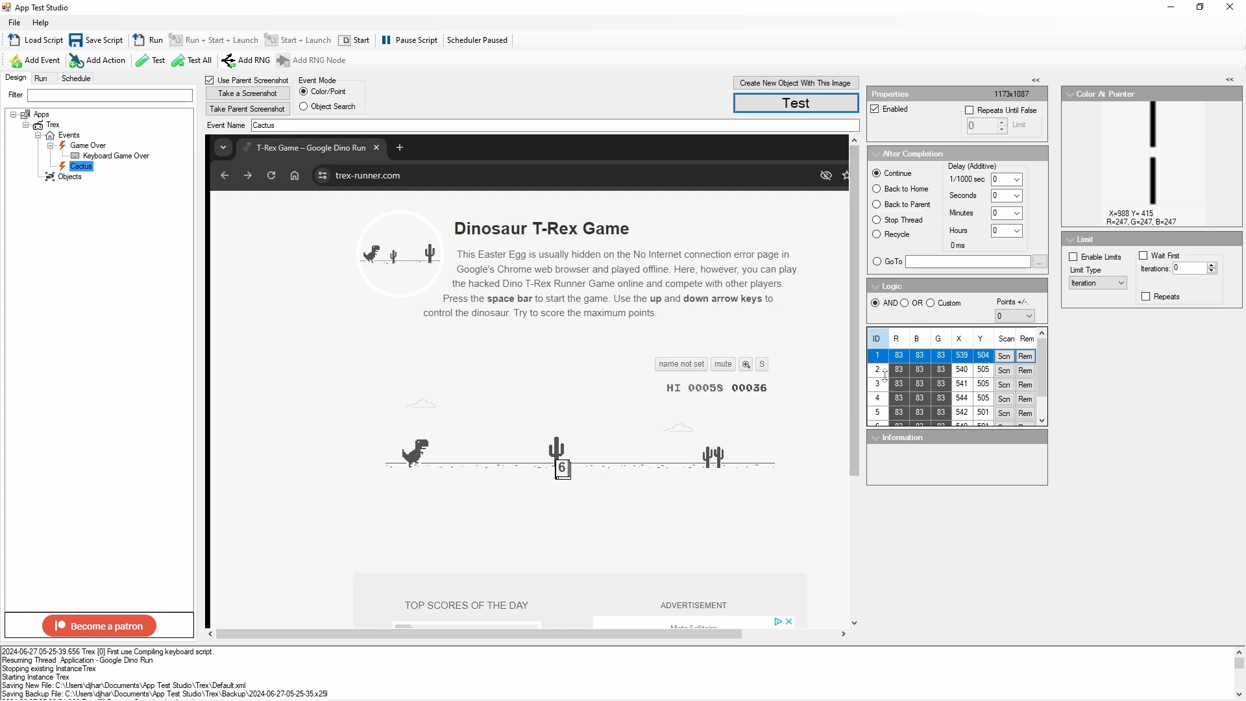
pyautogui.press('space')
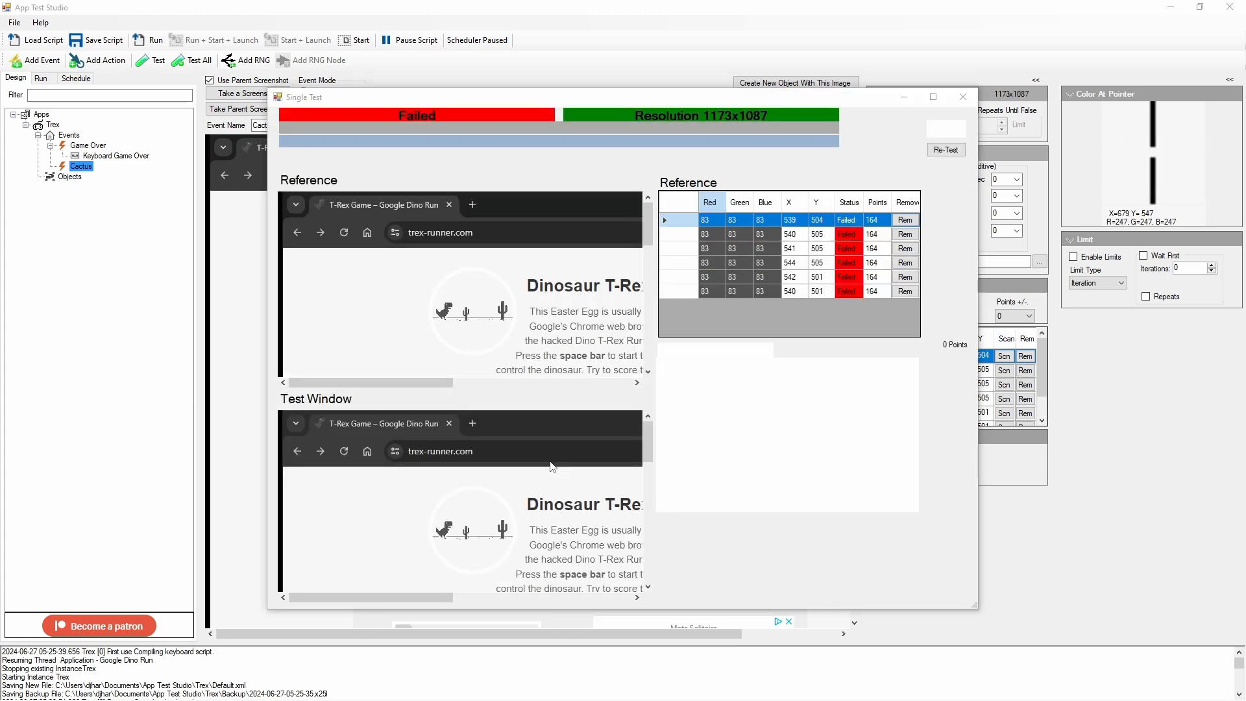
pyautogui.click(946, 129)
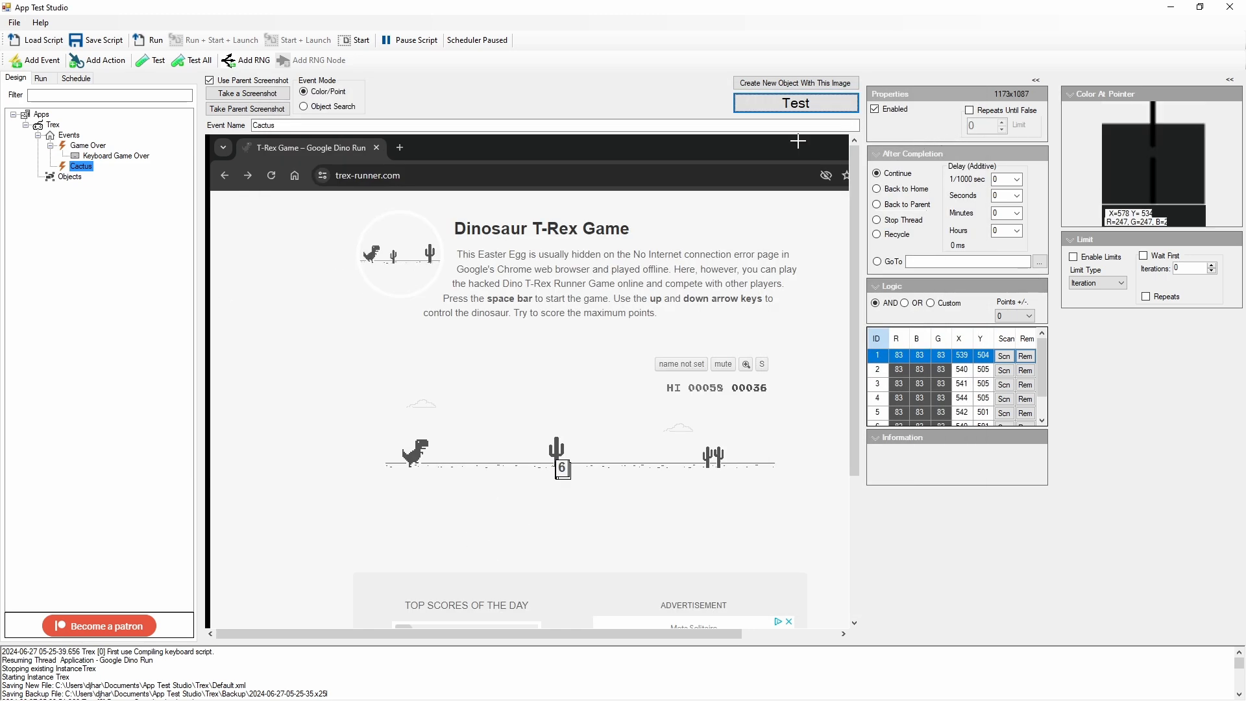
# Step: Pause the script, set the Cactus event's logic to OR, and review its color points
pyautogui.click(416, 41)
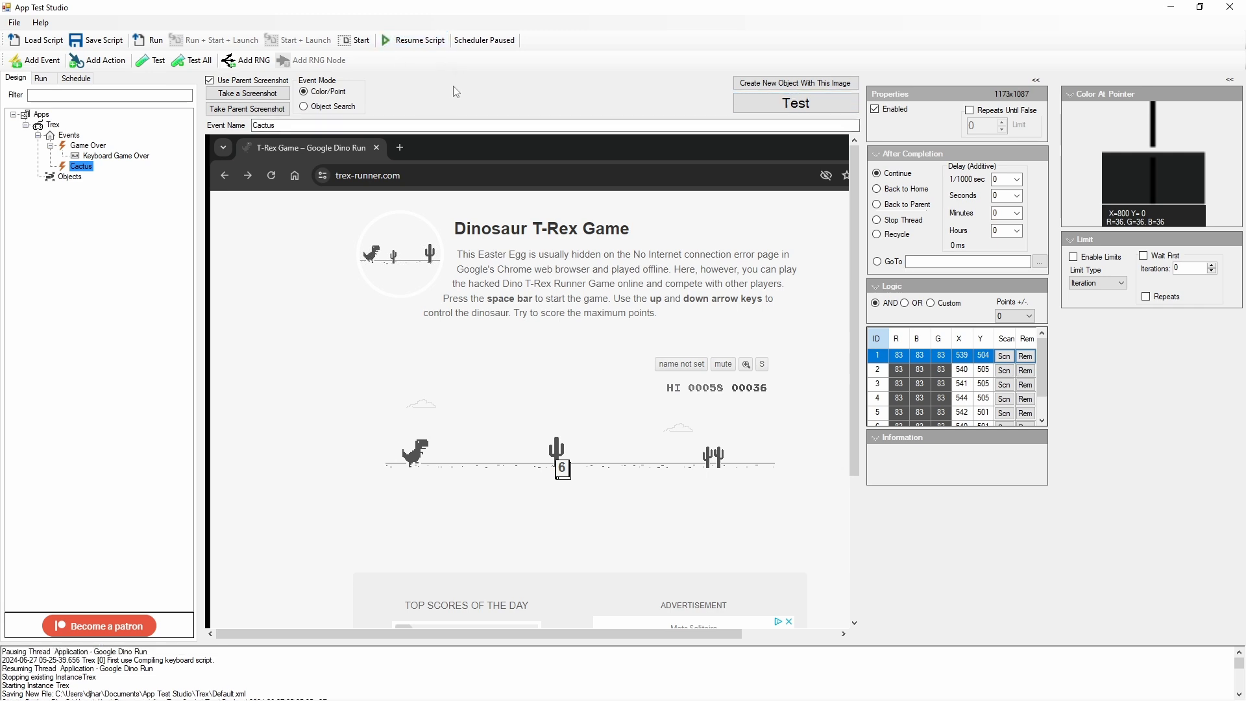
pyautogui.rightClick(76, 168)
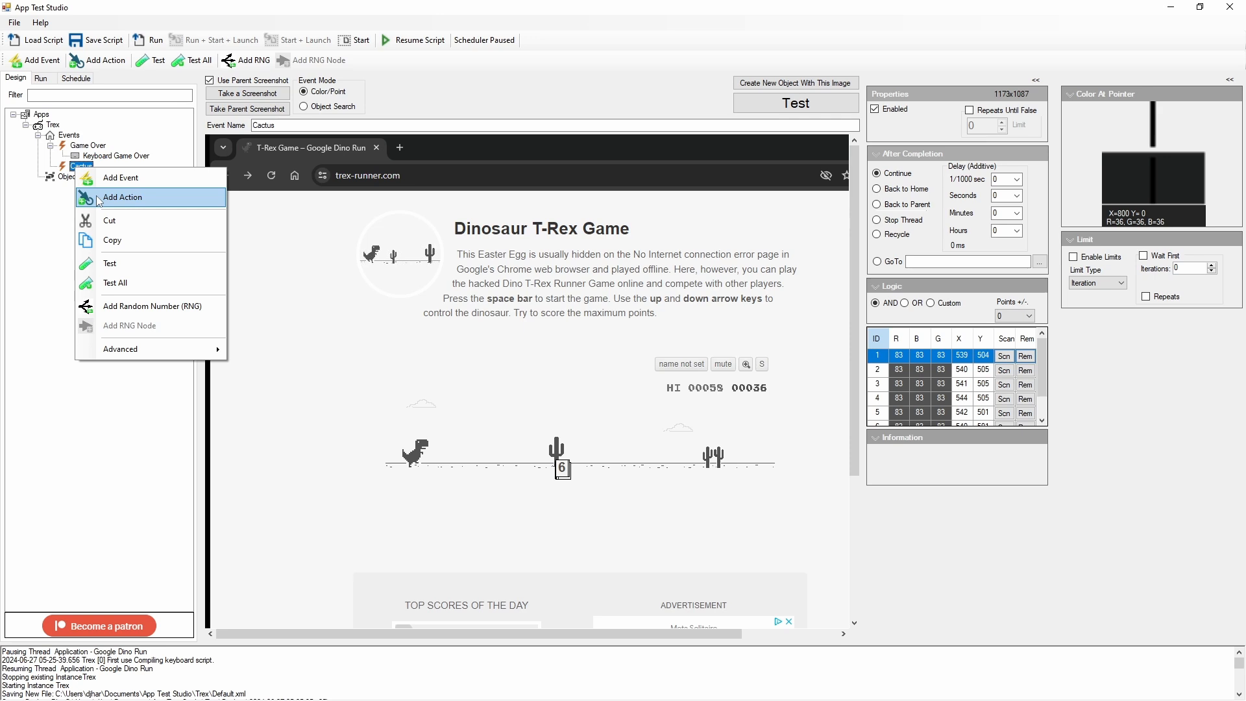
pyautogui.click(907, 307)
pyautogui.click(905, 303)
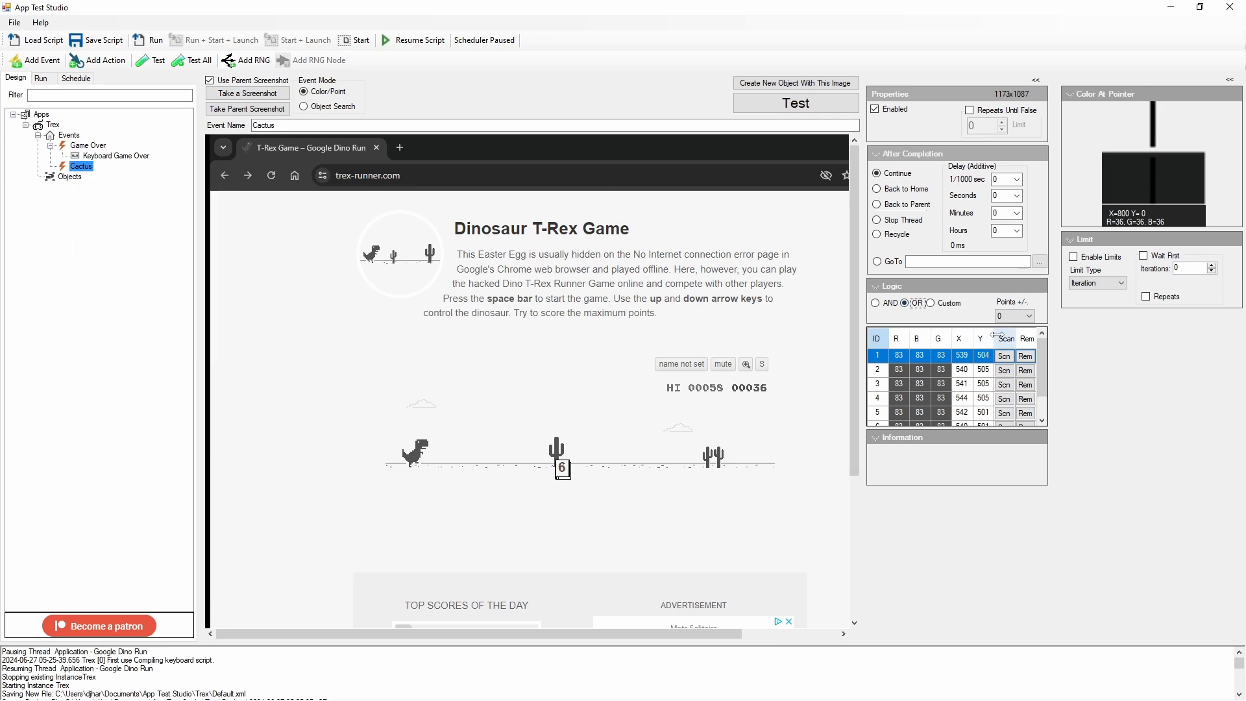
pyautogui.scroll(-1, 948, 406)
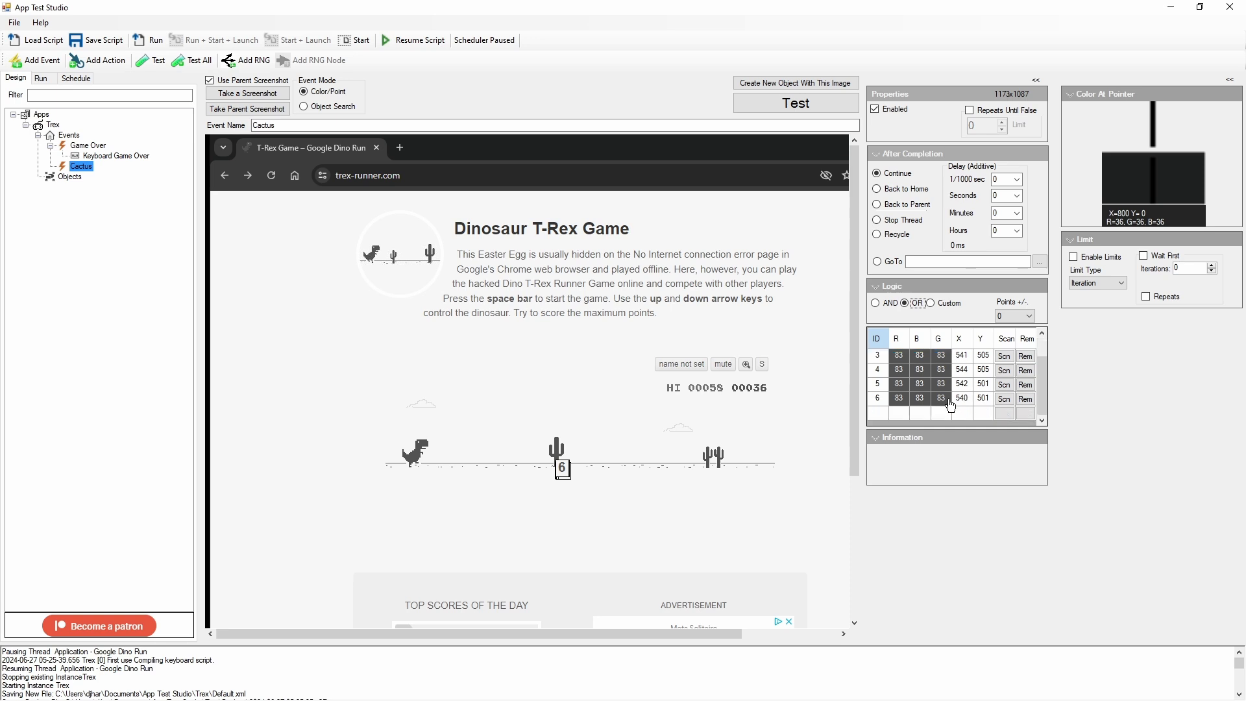
pyautogui.scroll(1, 936, 363)
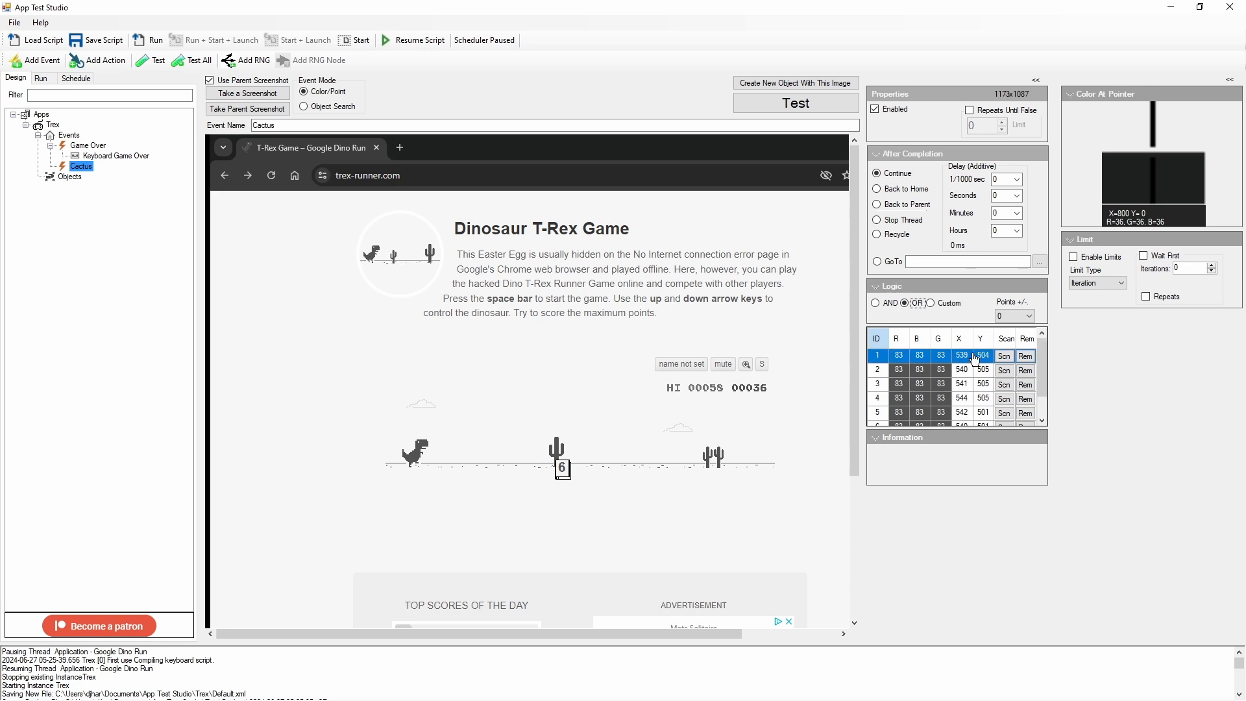
pyautogui.click(937, 370)
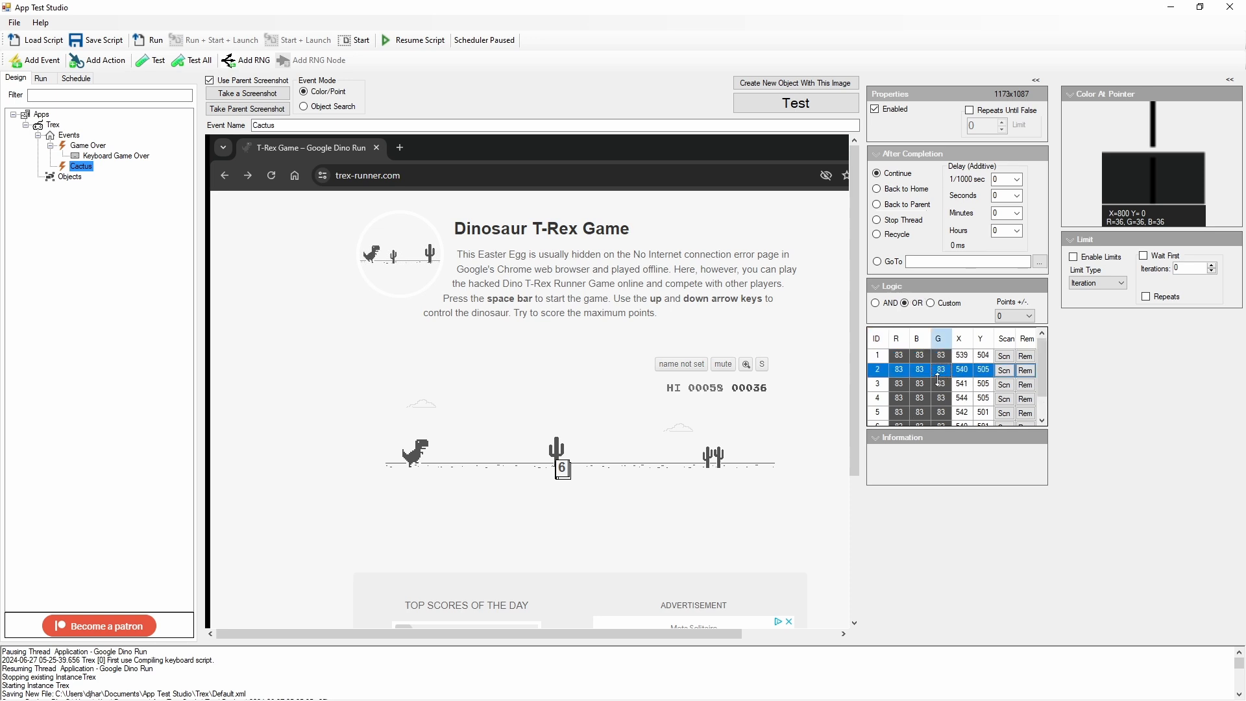
pyautogui.click(937, 384)
pyautogui.click(938, 400)
pyautogui.scroll(-1, 938, 402)
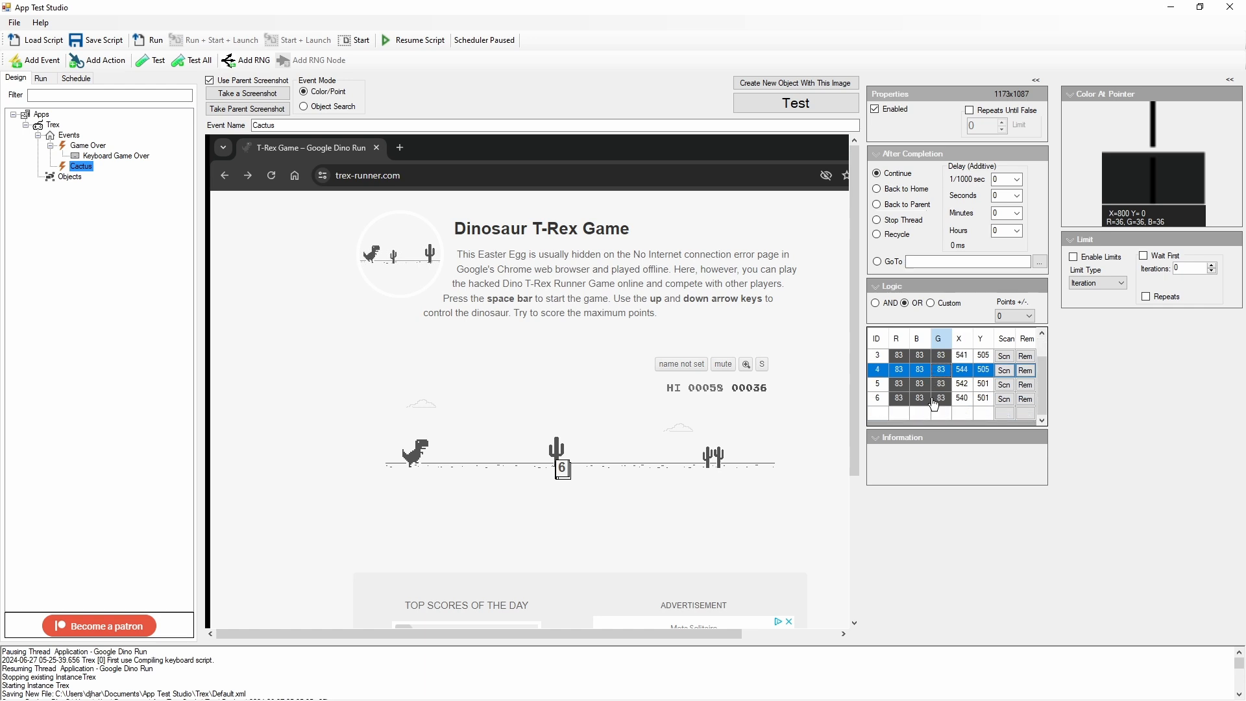
# Step: Copy the Keyboard Game Over action and paste it as a child under the Cactus event
pyautogui.click(98, 156)
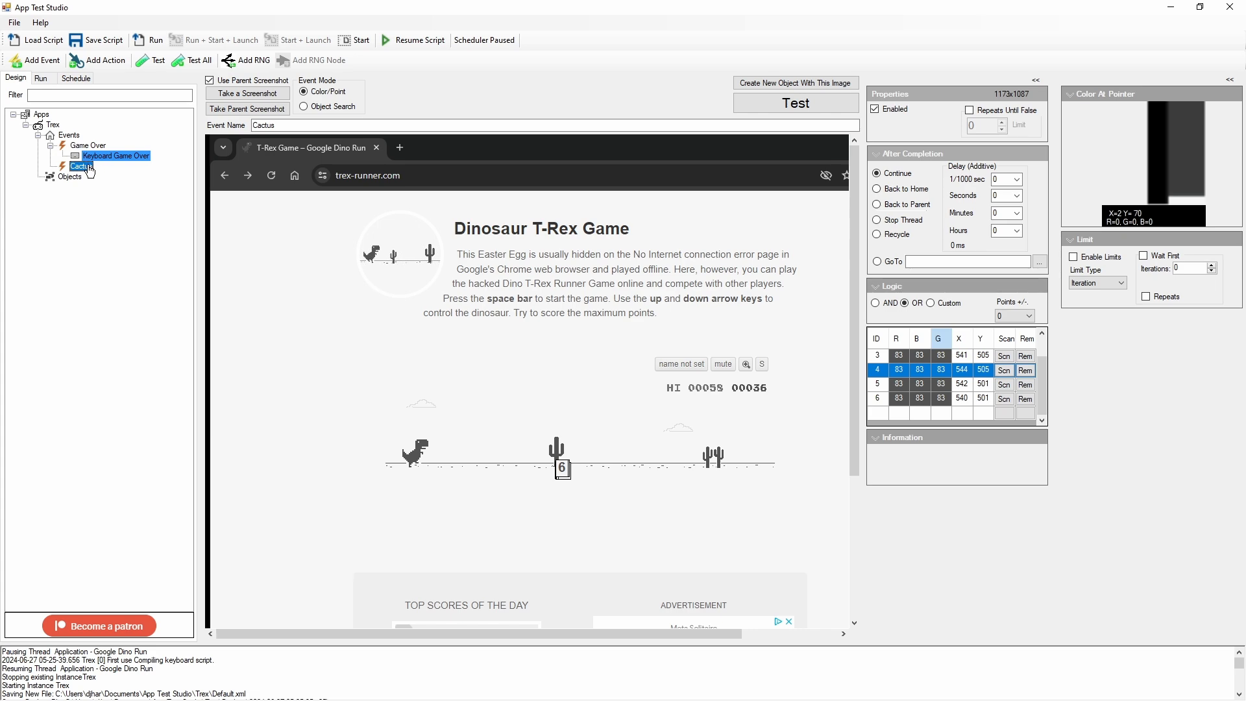
pyautogui.hotkey('alt', 'Tab')
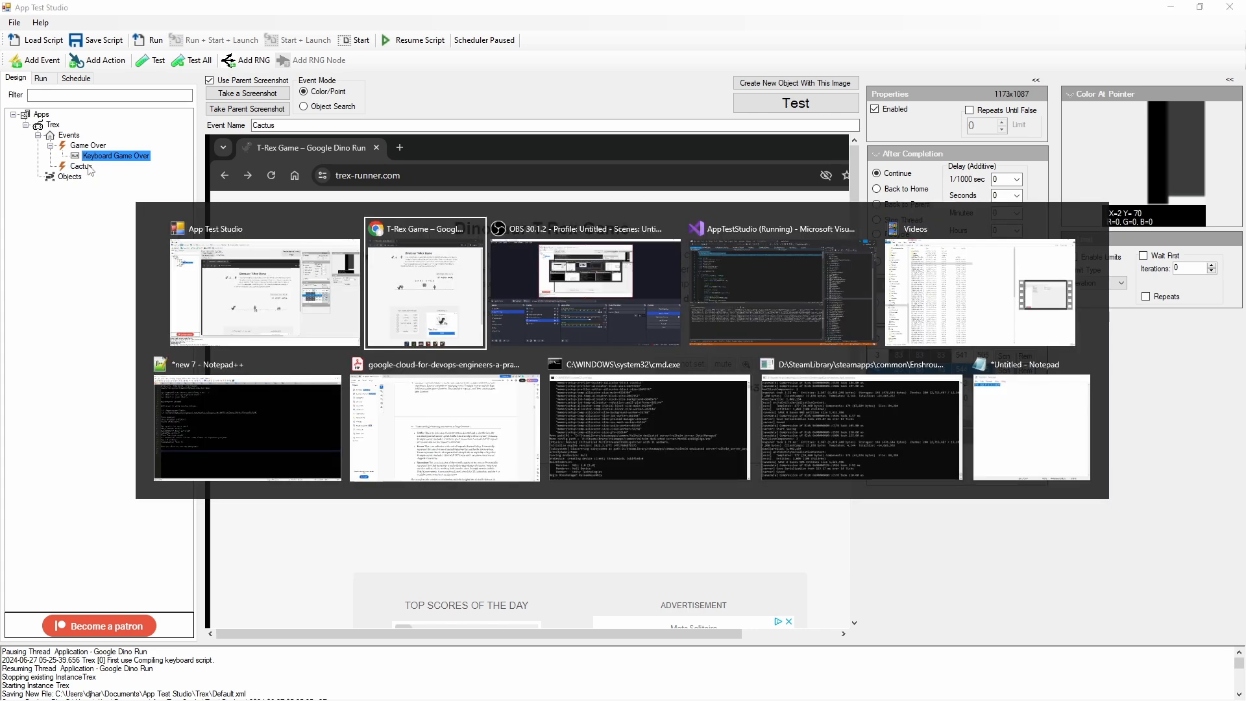
pyautogui.hotkey('alt', 'Tab')
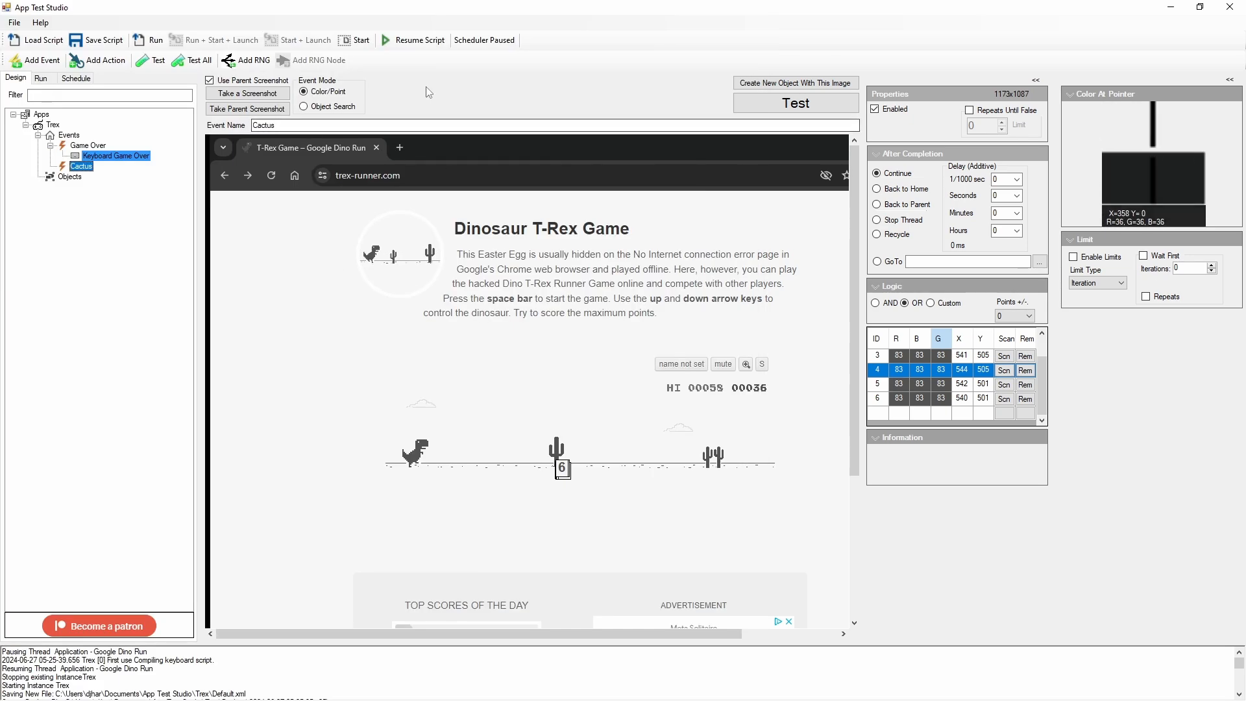
pyautogui.click(116, 156)
pyautogui.rightClick(131, 155)
pyautogui.click(171, 227)
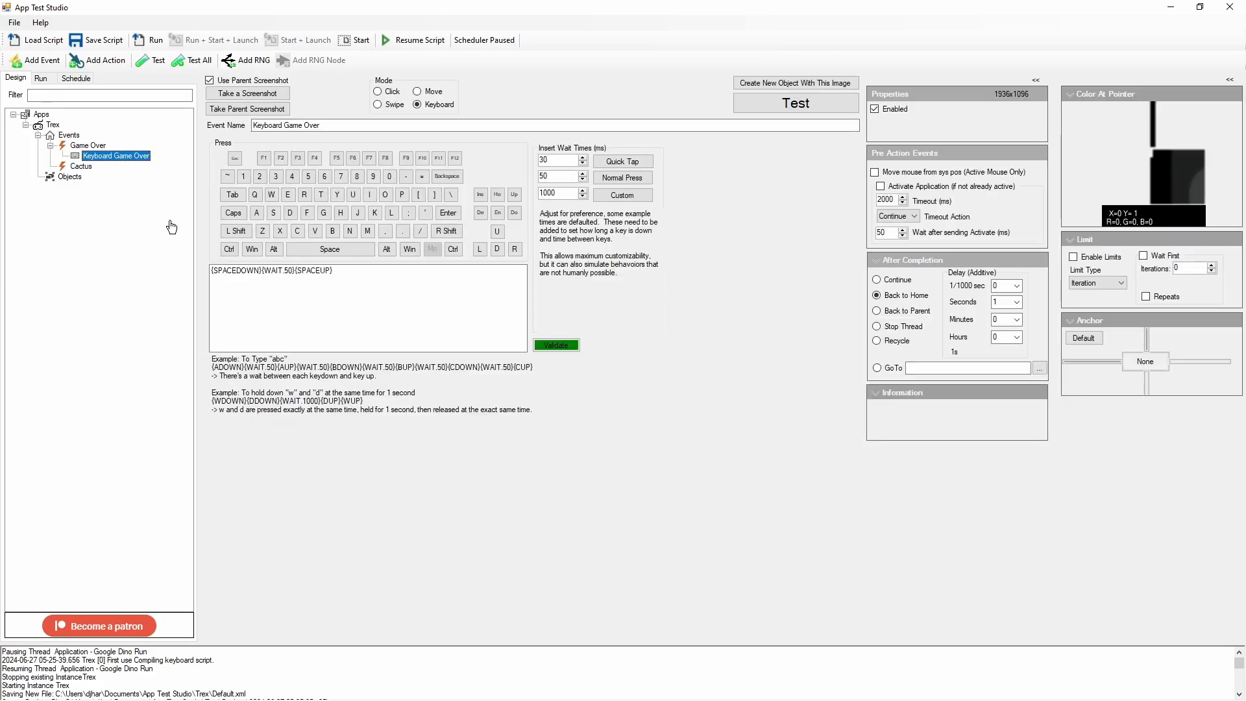
pyautogui.rightClick(80, 166)
pyautogui.moveTo(131, 258)
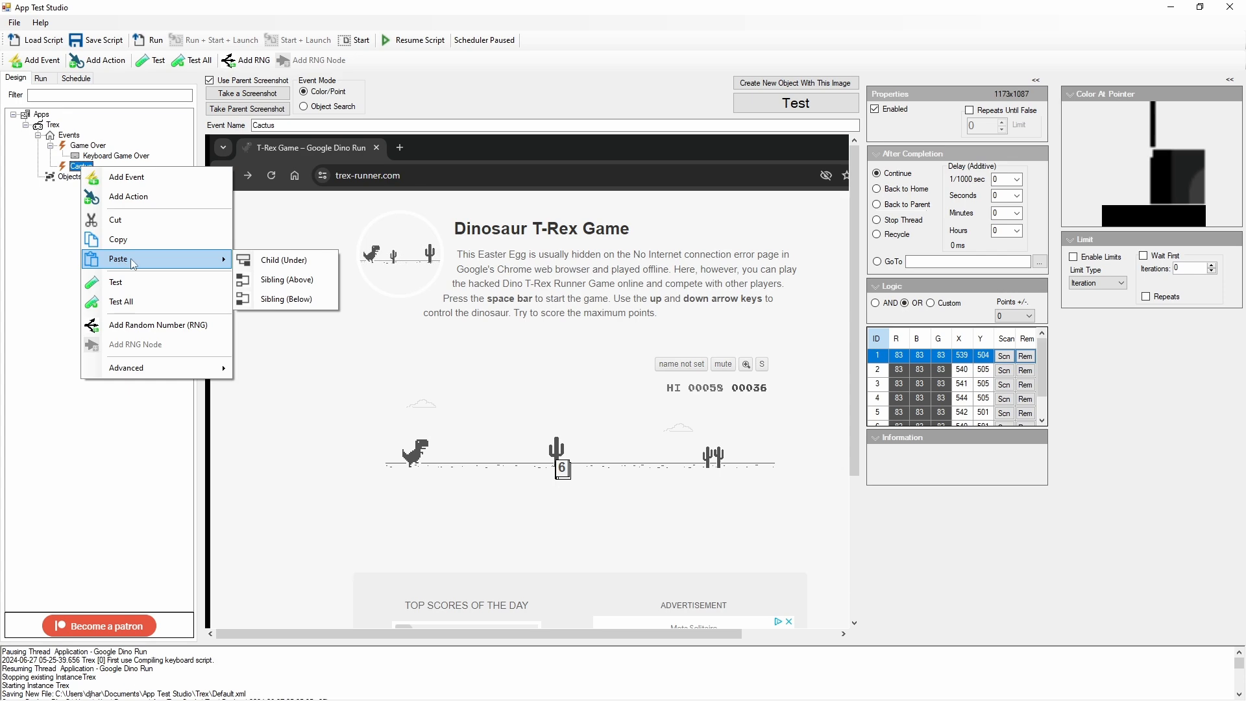
pyautogui.click(279, 260)
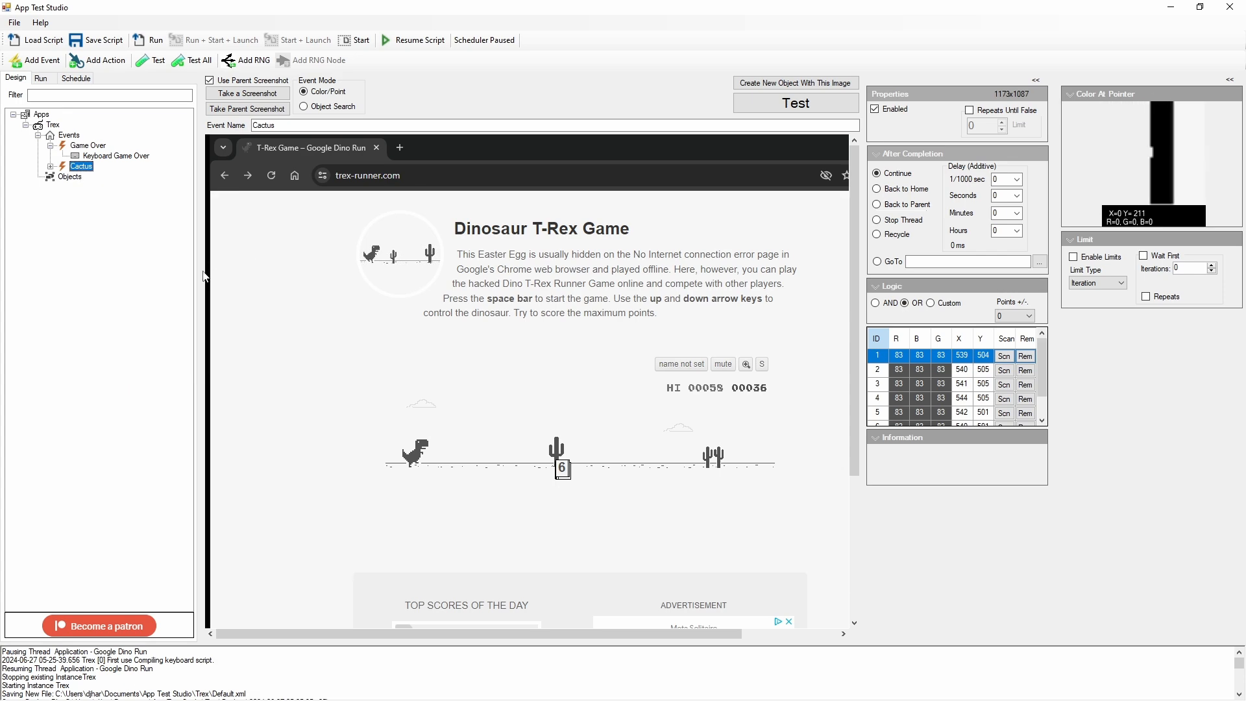
# Step: Rename the pasted keyboard action under Cactus as Keyboard Jump
pyautogui.click(92, 179)
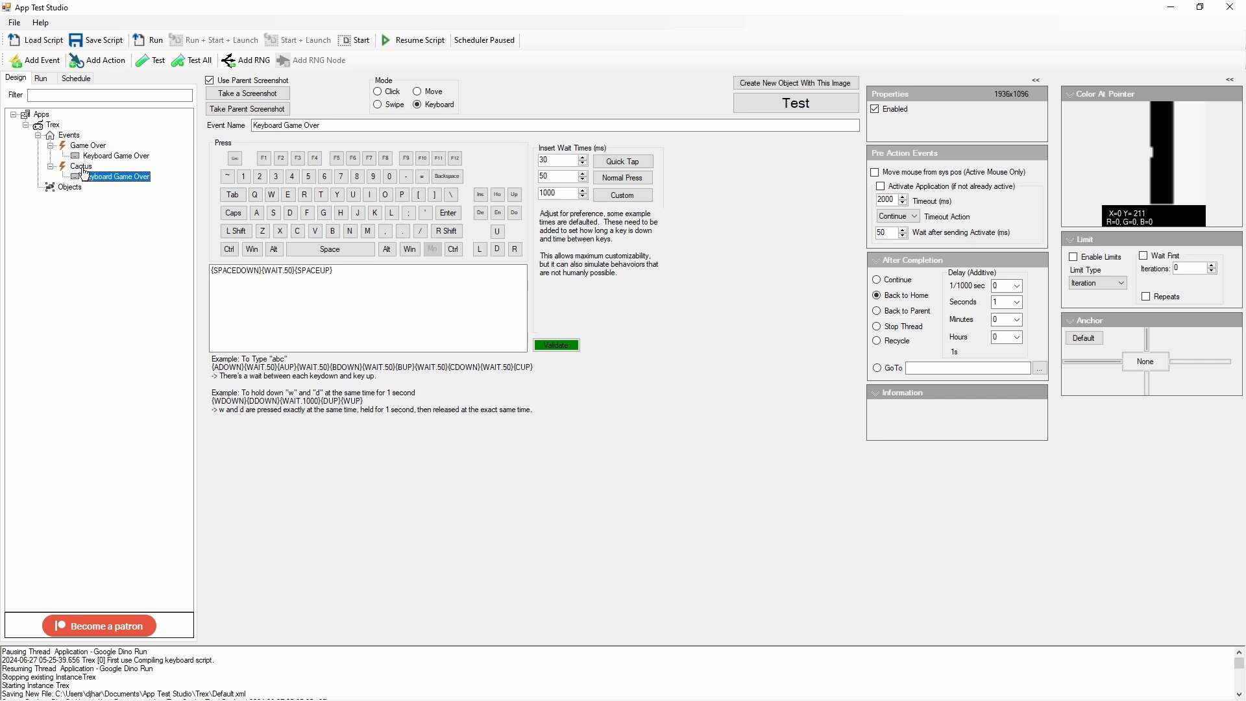
pyautogui.moveTo(321, 124); pyautogui.dragTo(286, 123)
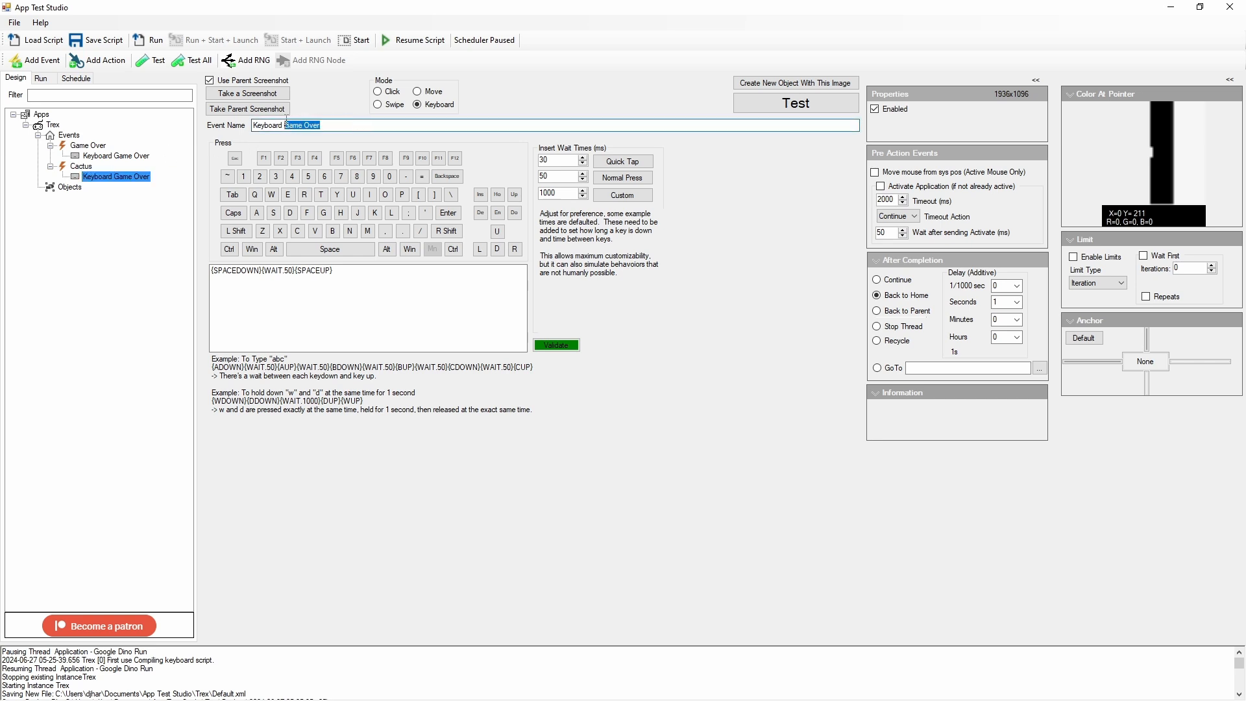
pyautogui.write('Jump')
# Step: Save and run the script, and switch to the Chrome game window
pyautogui.click(96, 40)
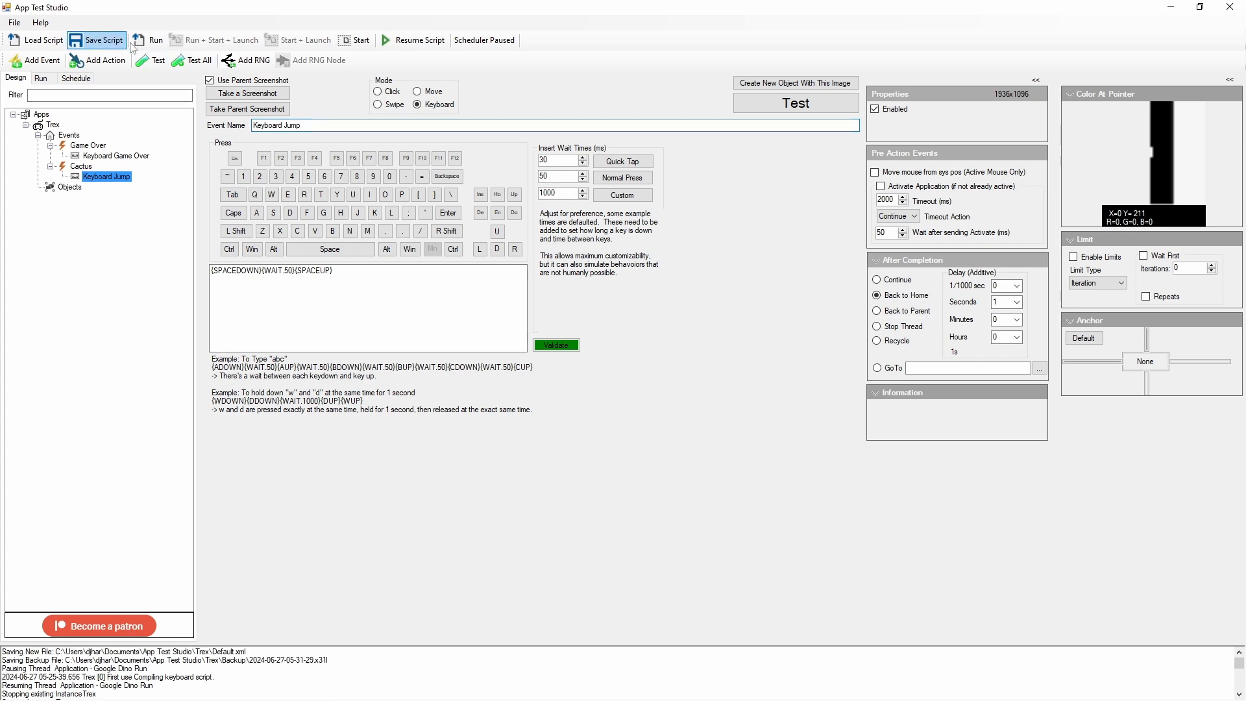
pyautogui.click(146, 42)
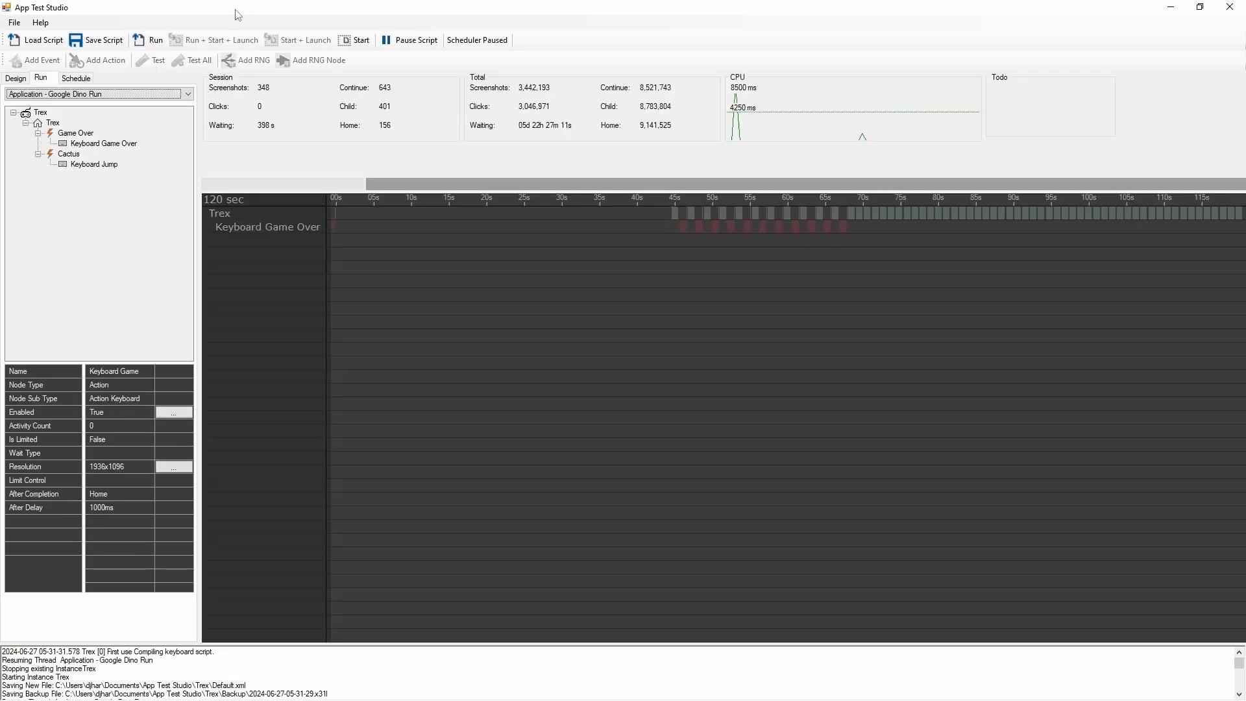
pyautogui.hotkey('alt', 'Tab')
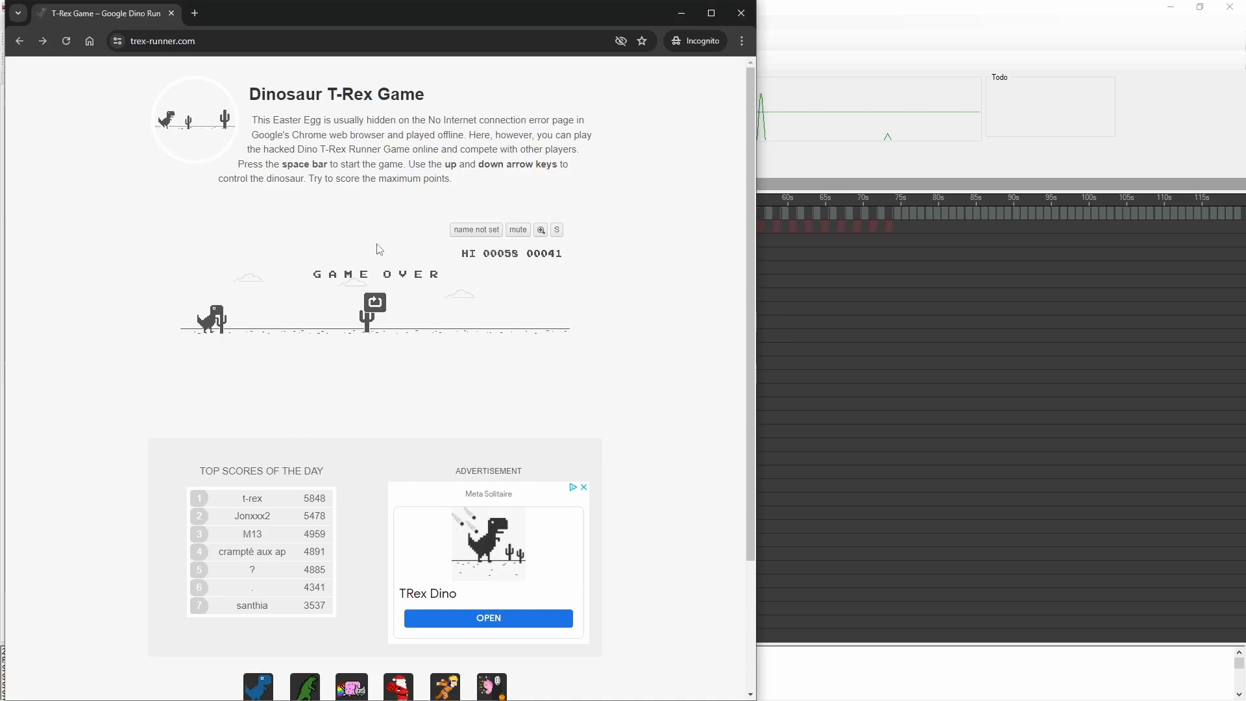
# Step: Restart the game and watch over several rounds whether the script jumps the cacti and restarts after game over
pyautogui.click(376, 303)
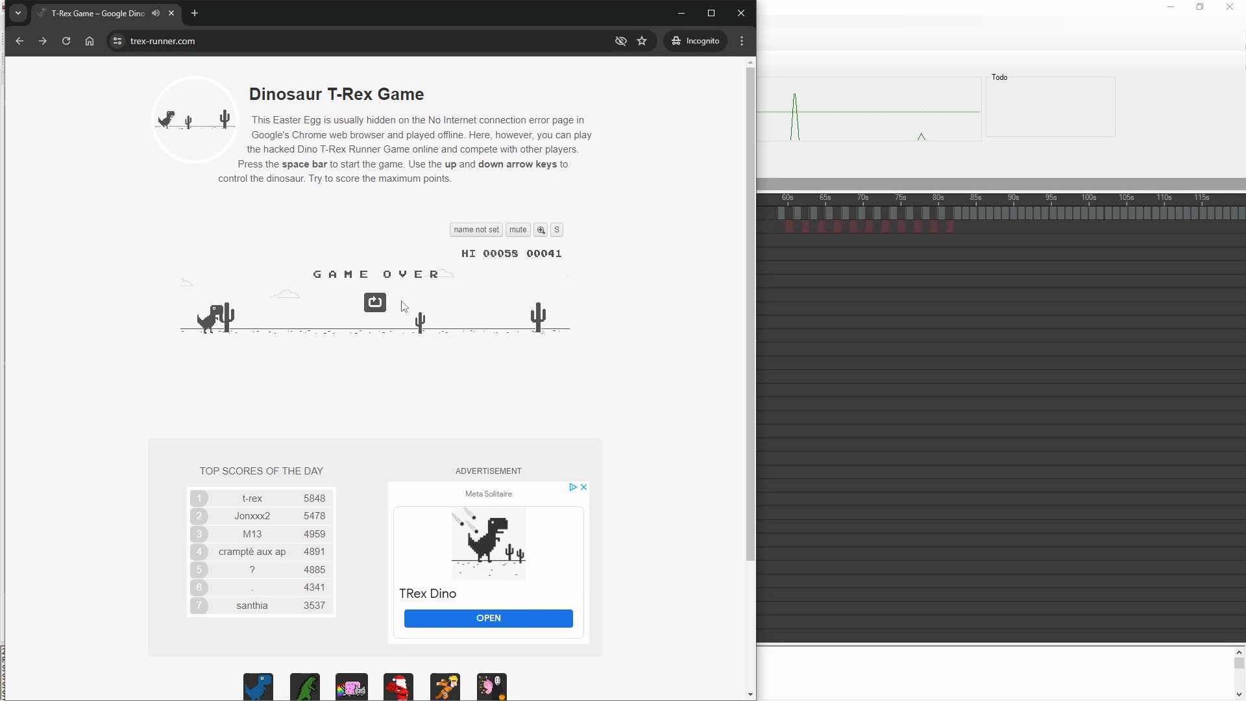
pyautogui.press('space')
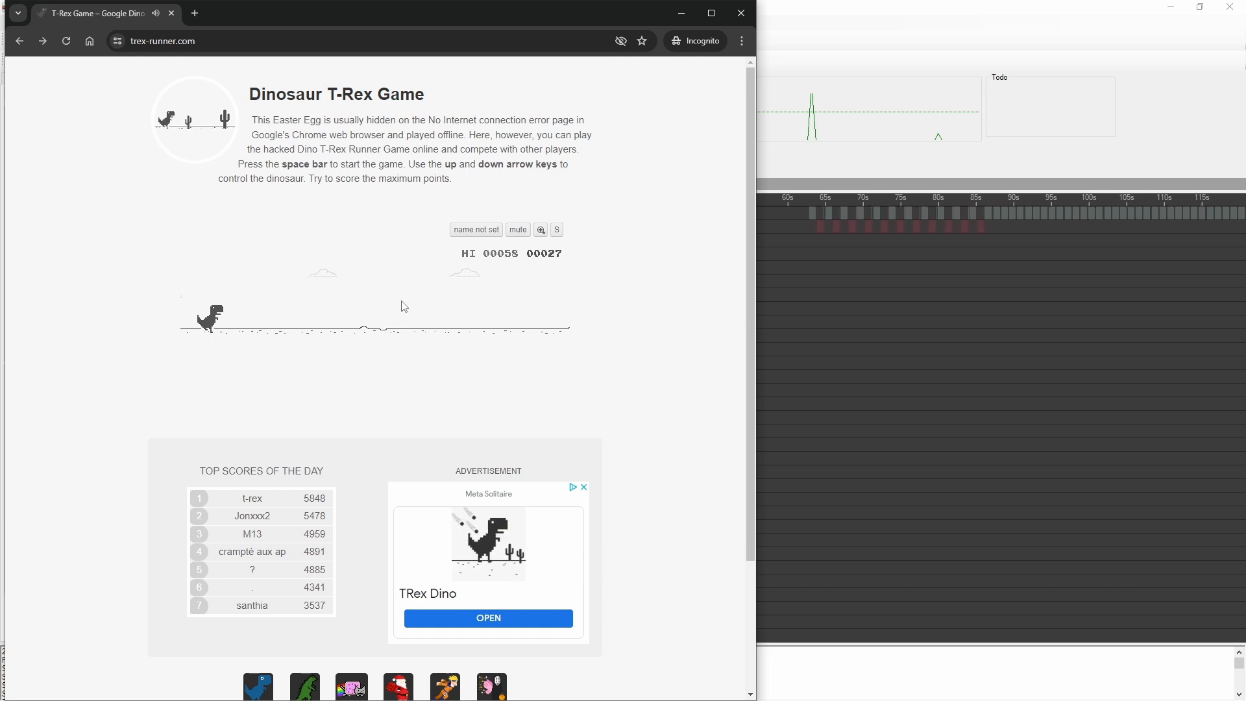
pyautogui.press('space')
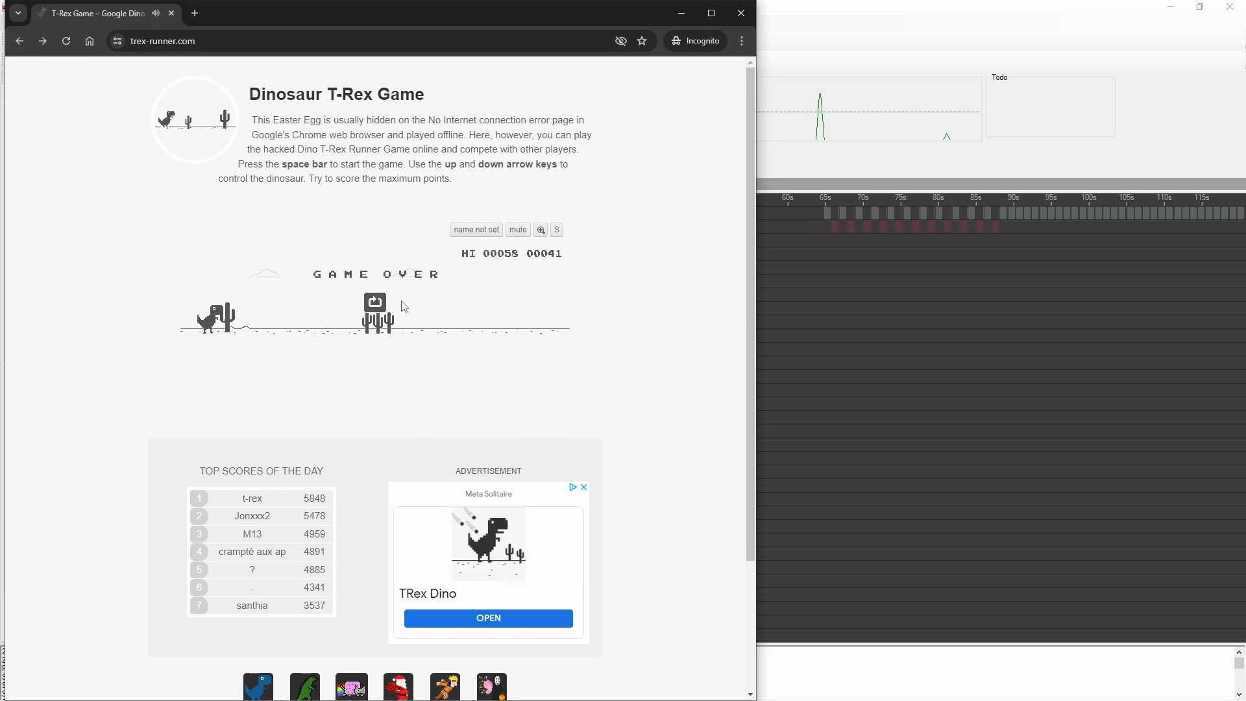
pyautogui.press('space')
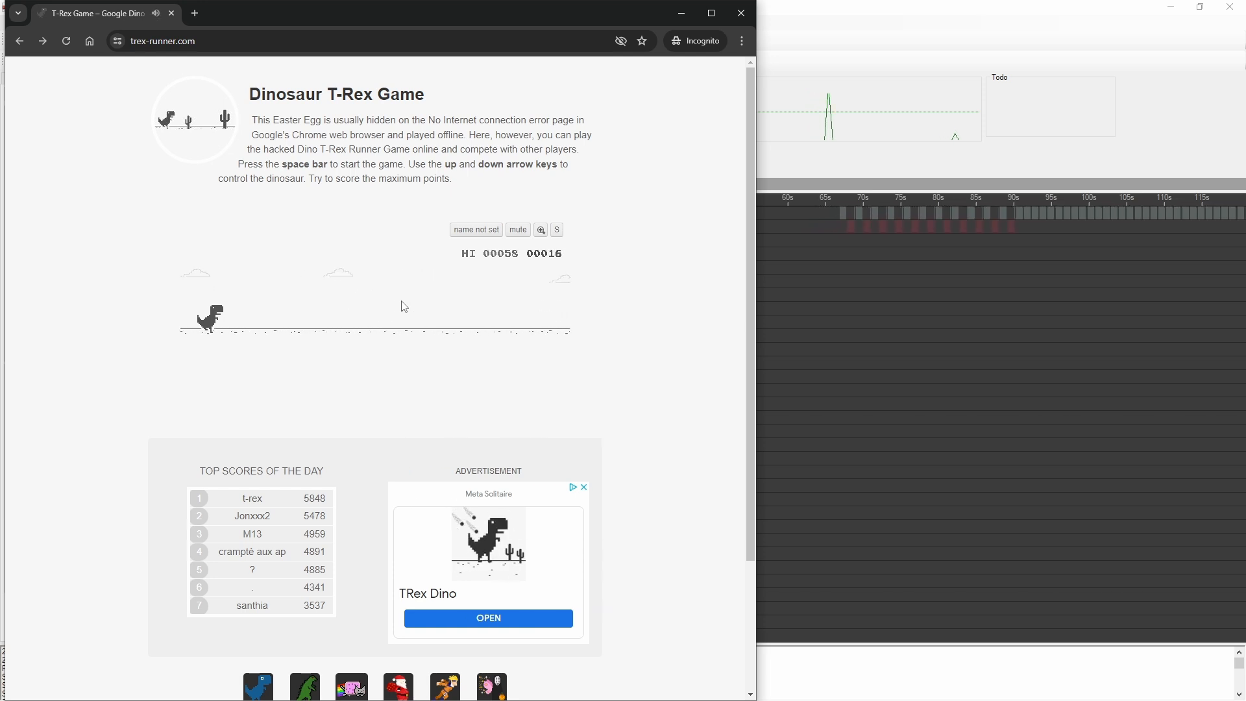
pyautogui.press('space')
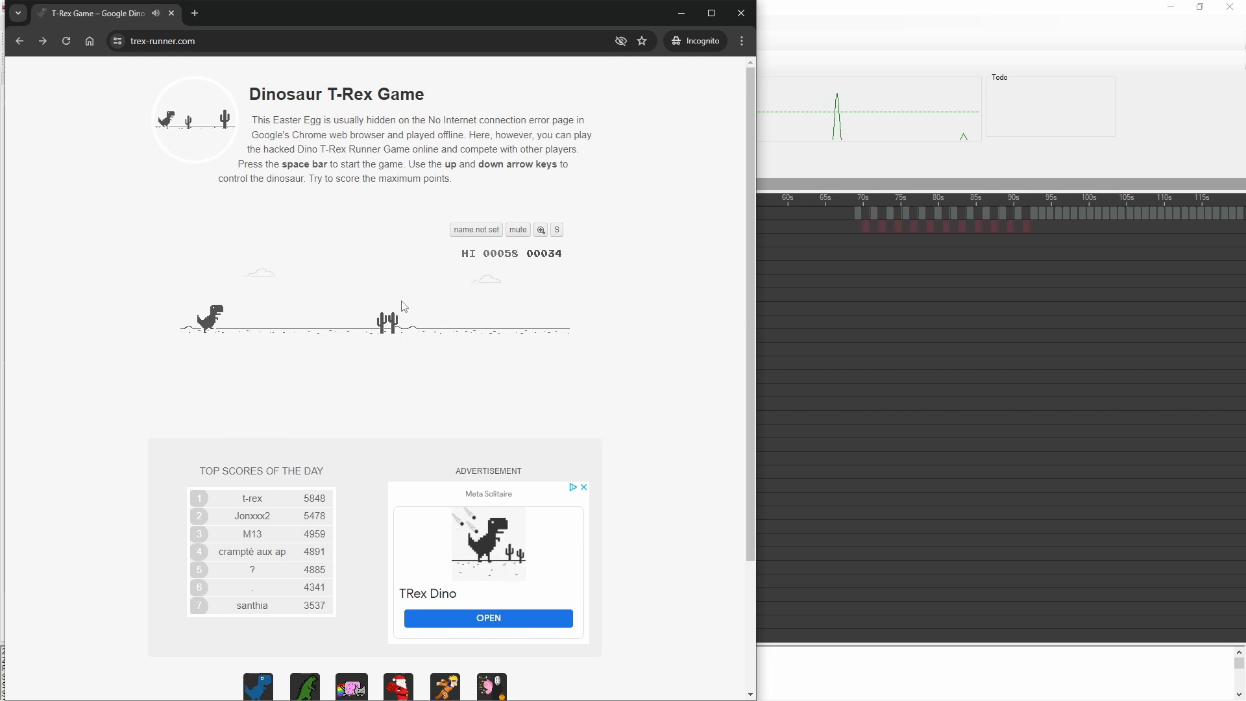
pyautogui.press('space')
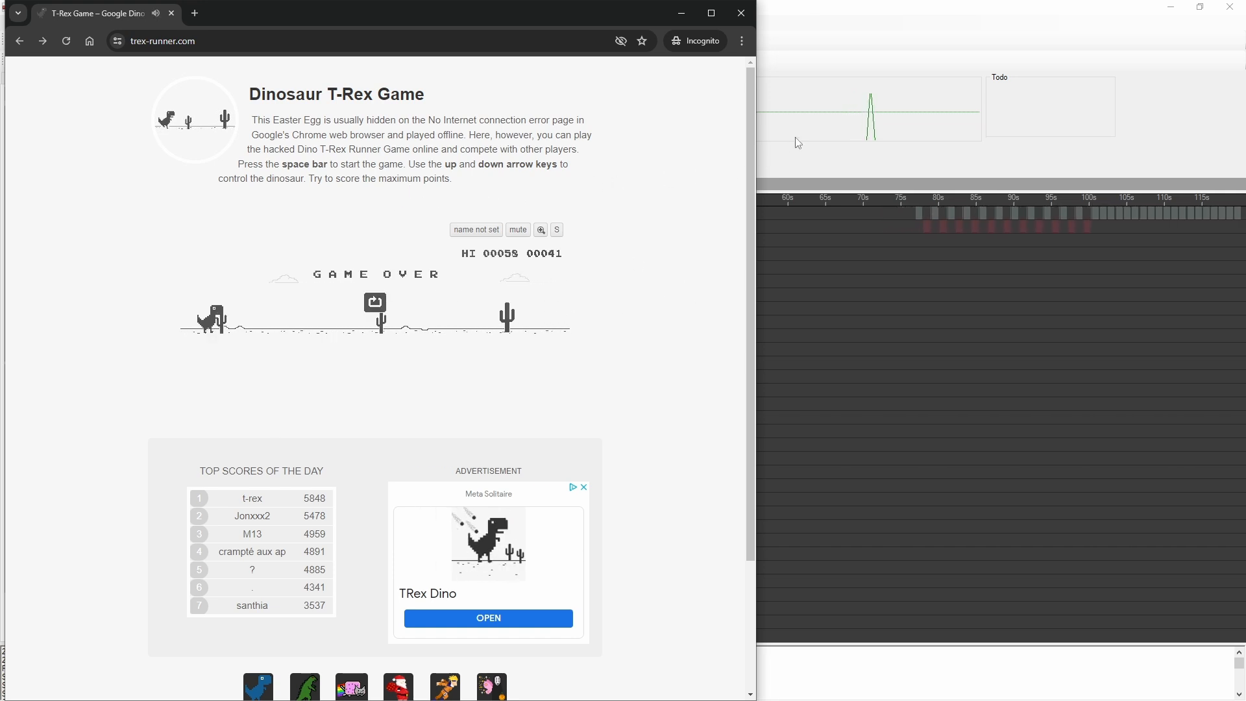
pyautogui.press('space')
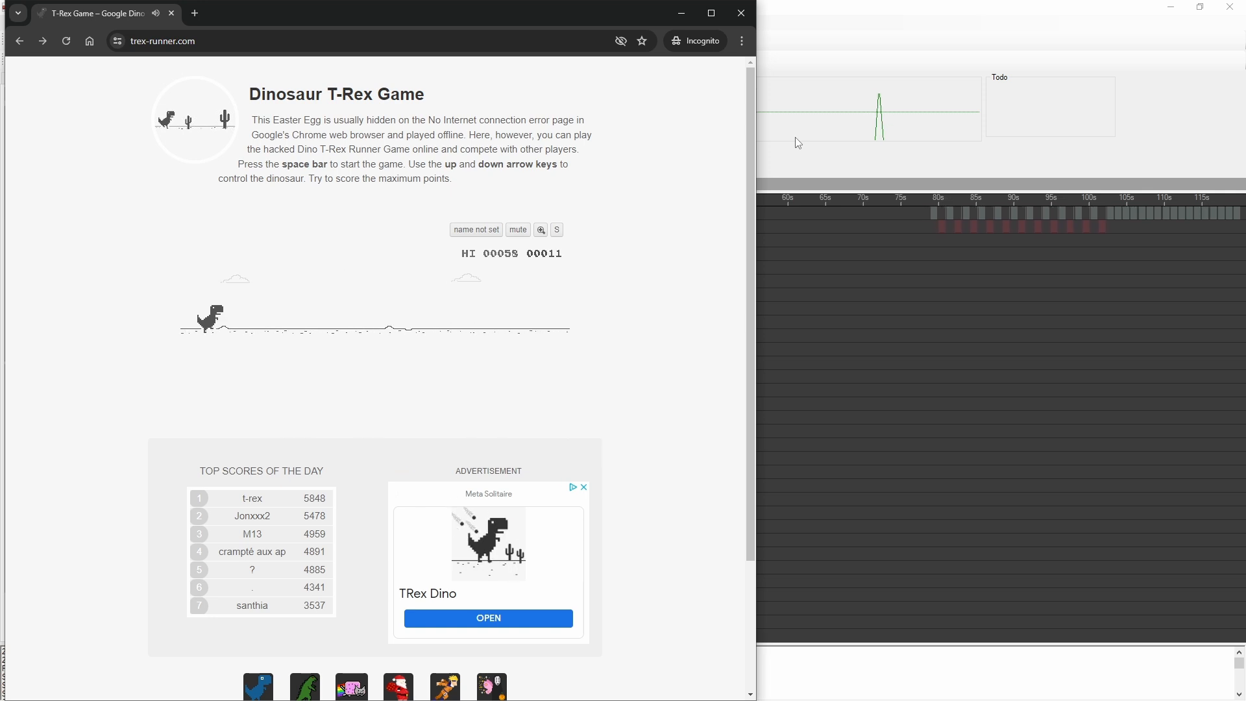
# Step: Switch back to App Test Studio, pause the script, set the Trex app's loop delay to 50 ms and save
pyautogui.click(788, 139)
pyautogui.click(406, 41)
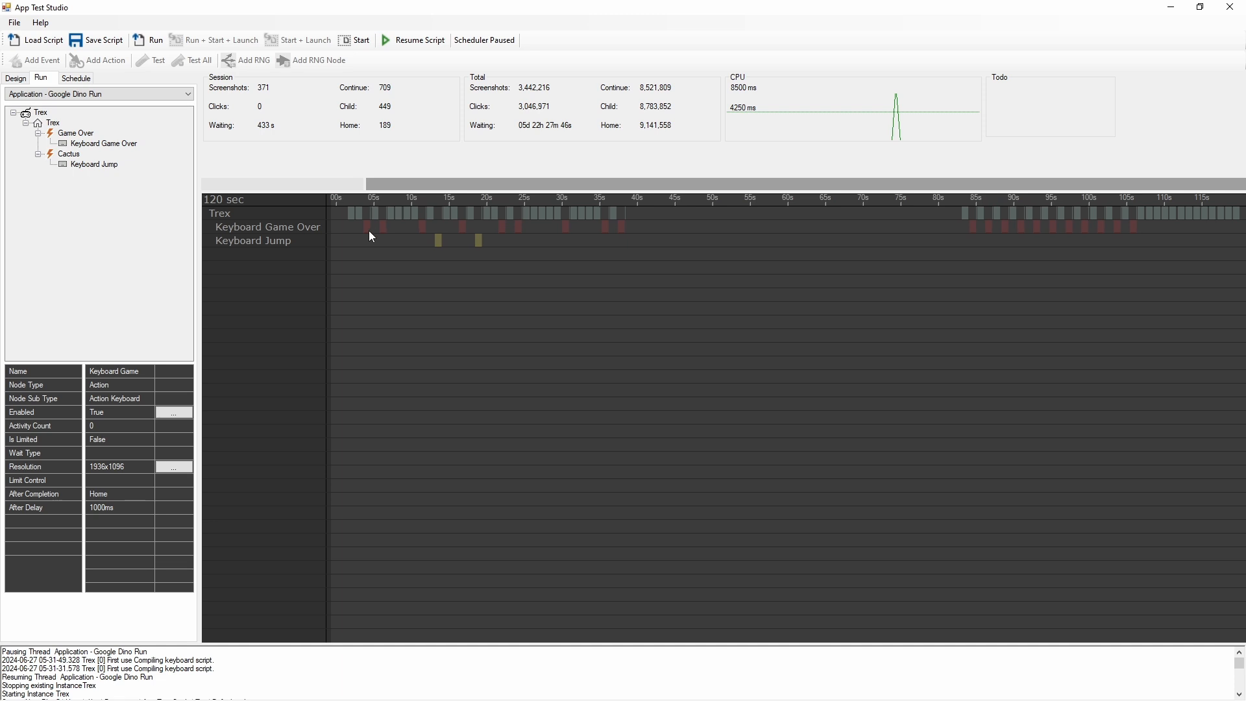
pyautogui.click(20, 79)
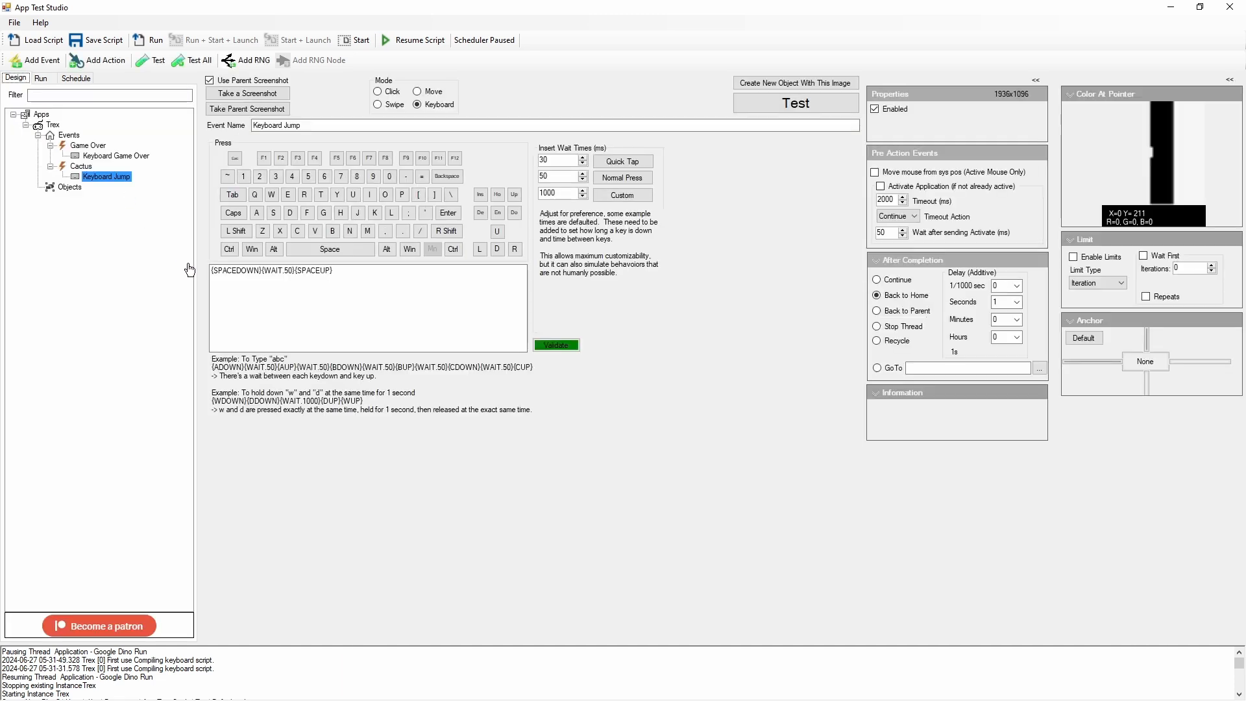
pyautogui.click(53, 125)
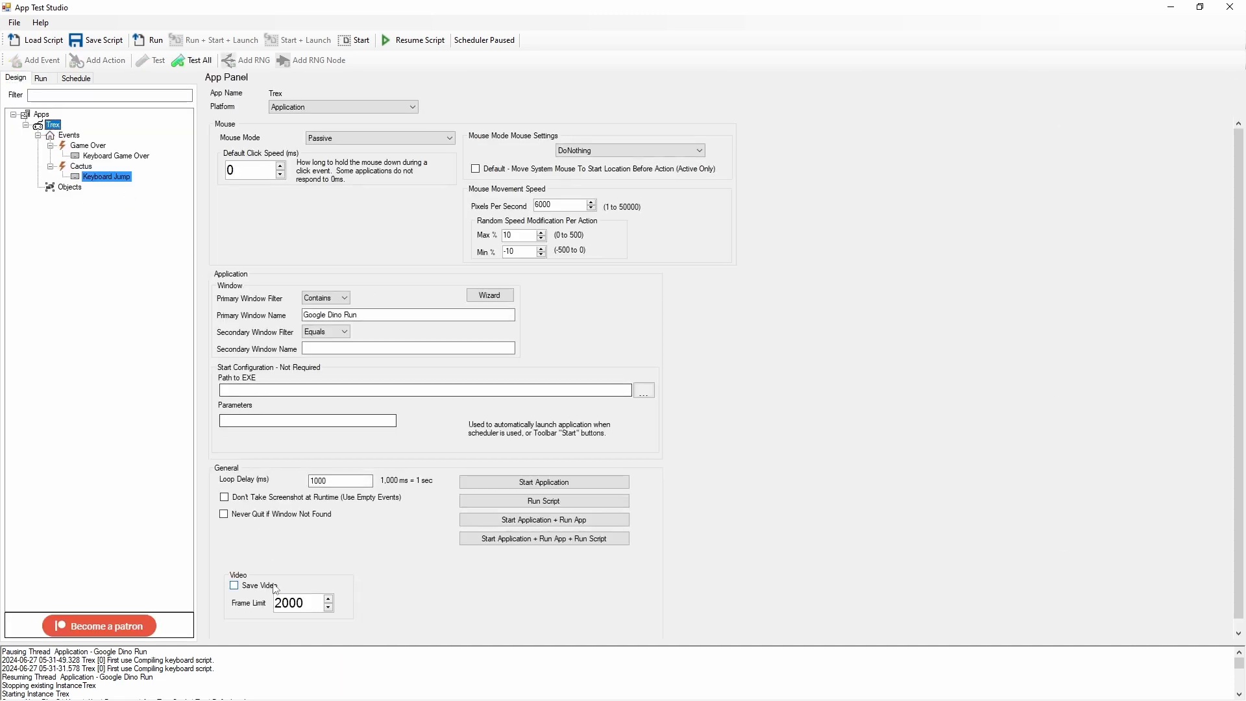
pyautogui.click(350, 482)
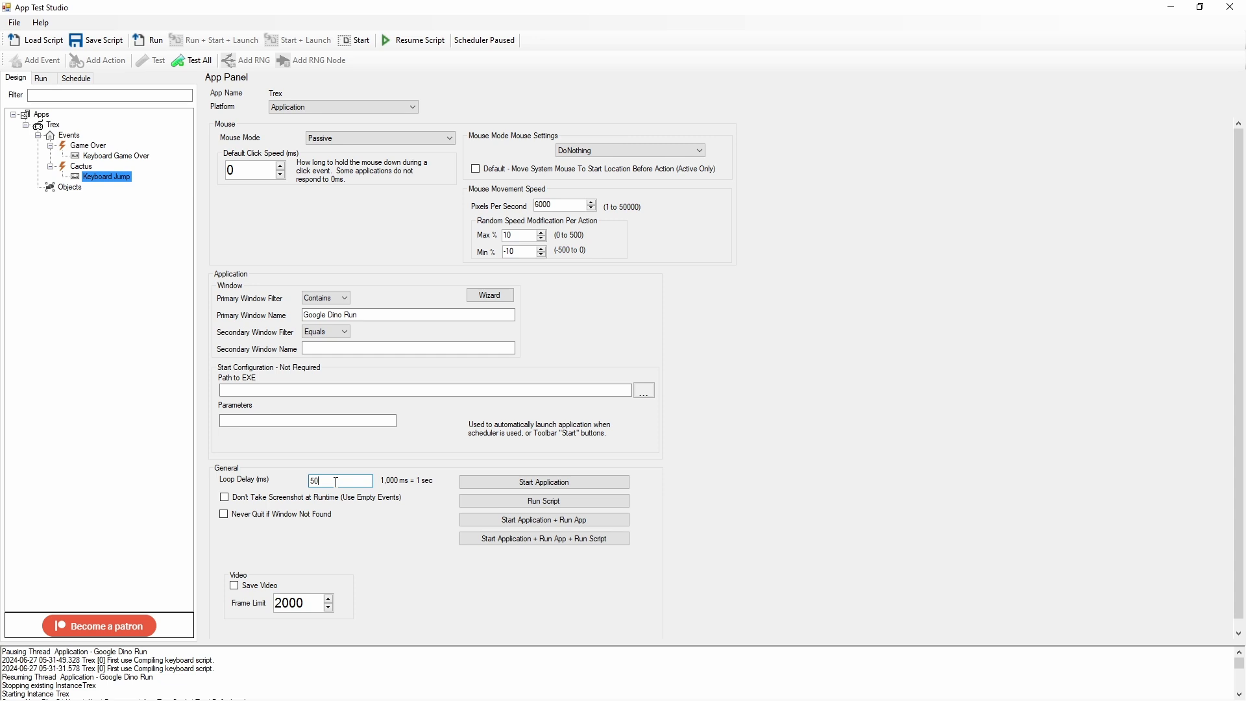
pyautogui.click(96, 40)
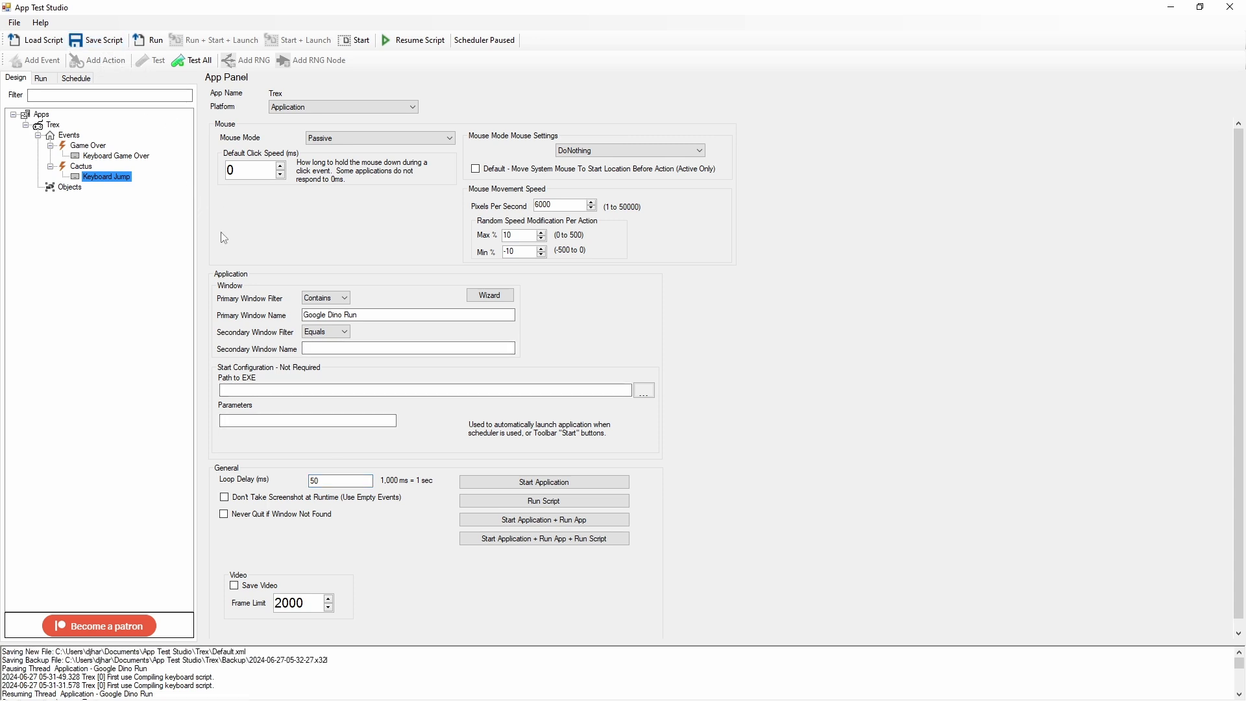
# Step: Review the Keyboard Jump action's key sequence and after-completion delay, and save and run the script
pyautogui.click(109, 182)
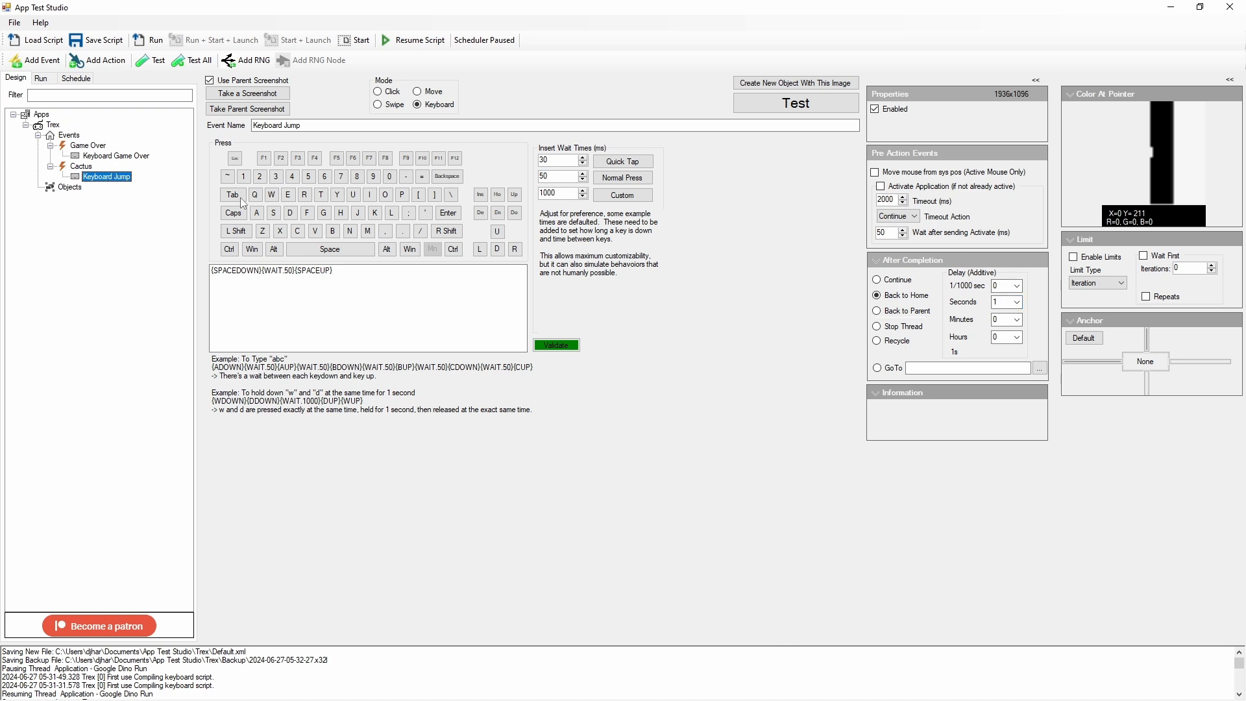
pyautogui.moveTo(348, 270); pyautogui.dragTo(164, 268)
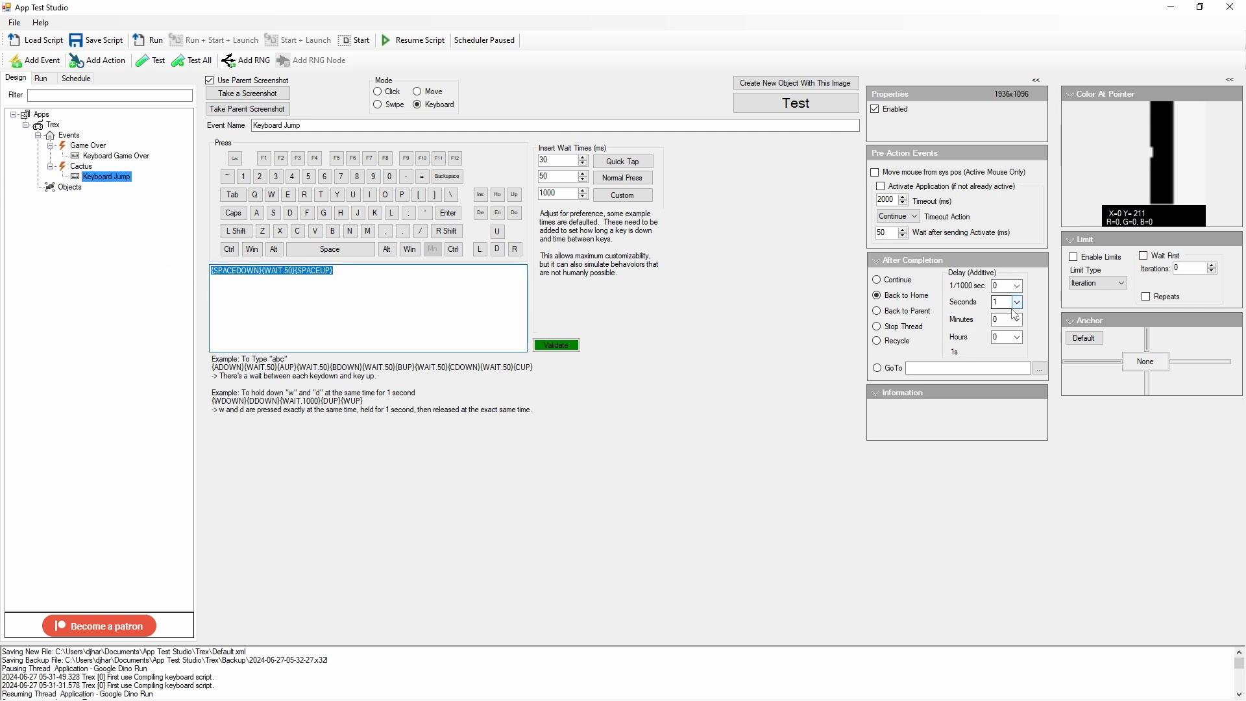
pyautogui.click(96, 40)
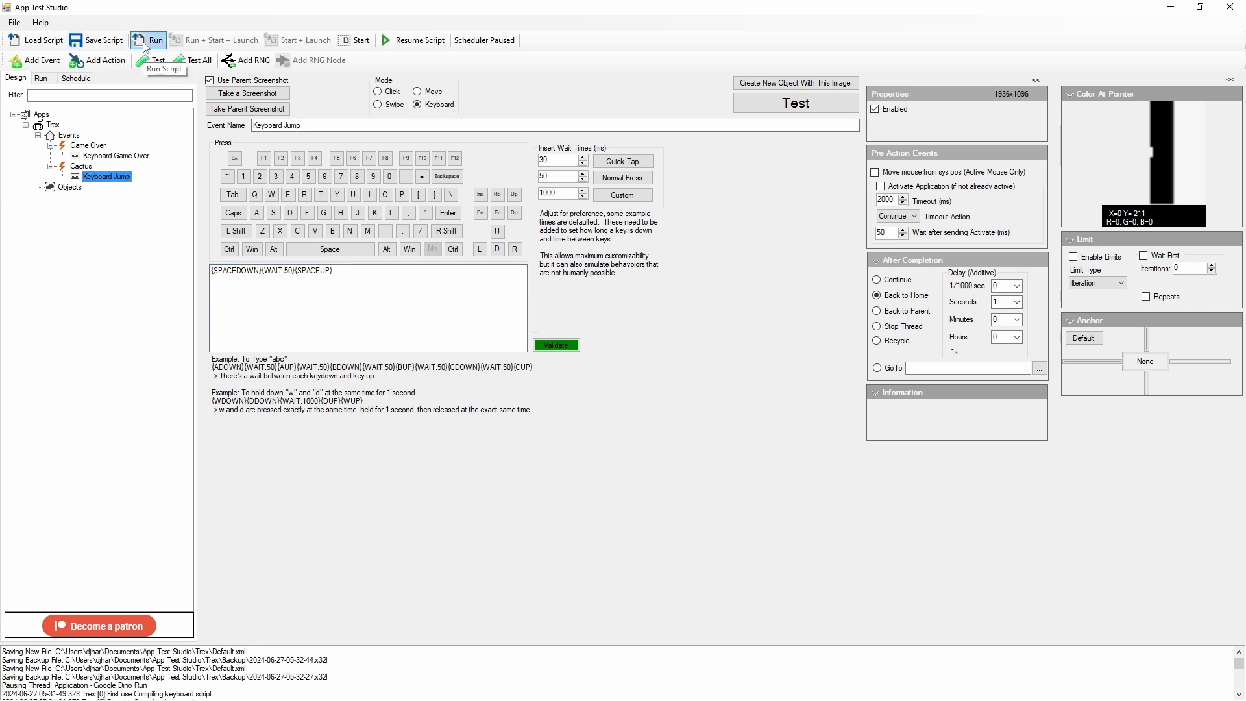
pyautogui.click(147, 42)
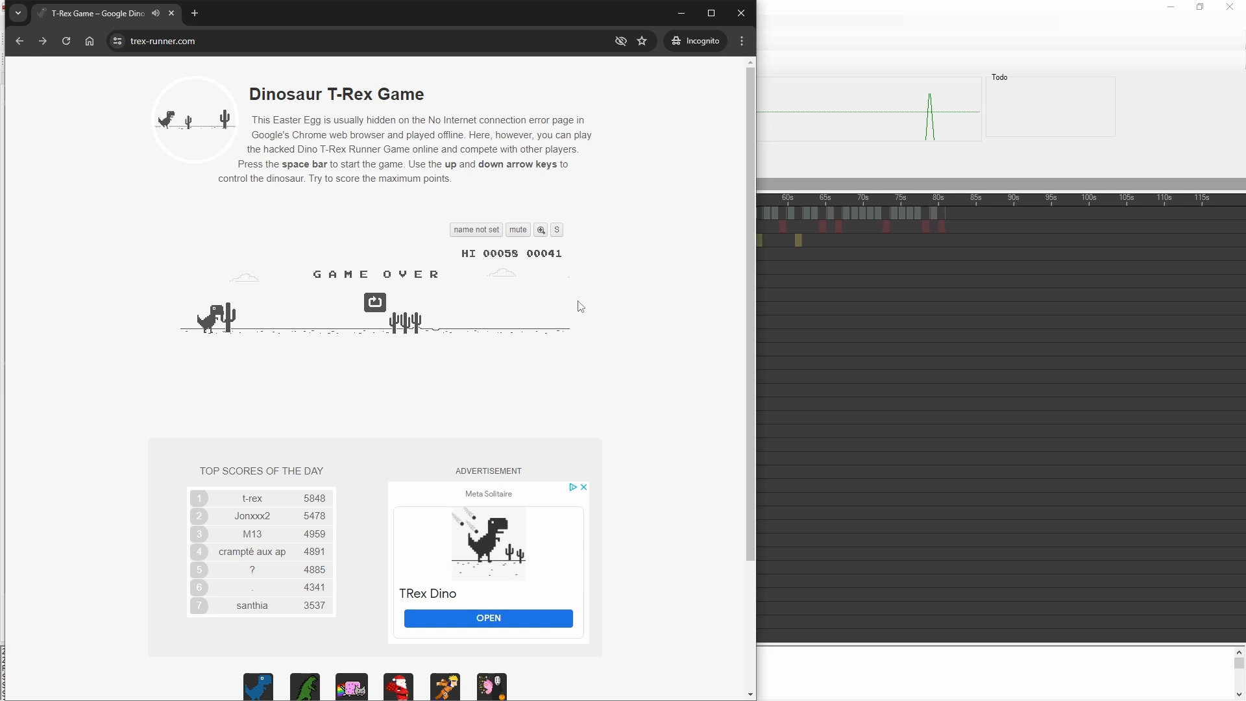
# Step: Watch several rounds of the T-Rex game in Chrome to check how the script jumps and restarts with the shorter loop delay
pyautogui.press('space')
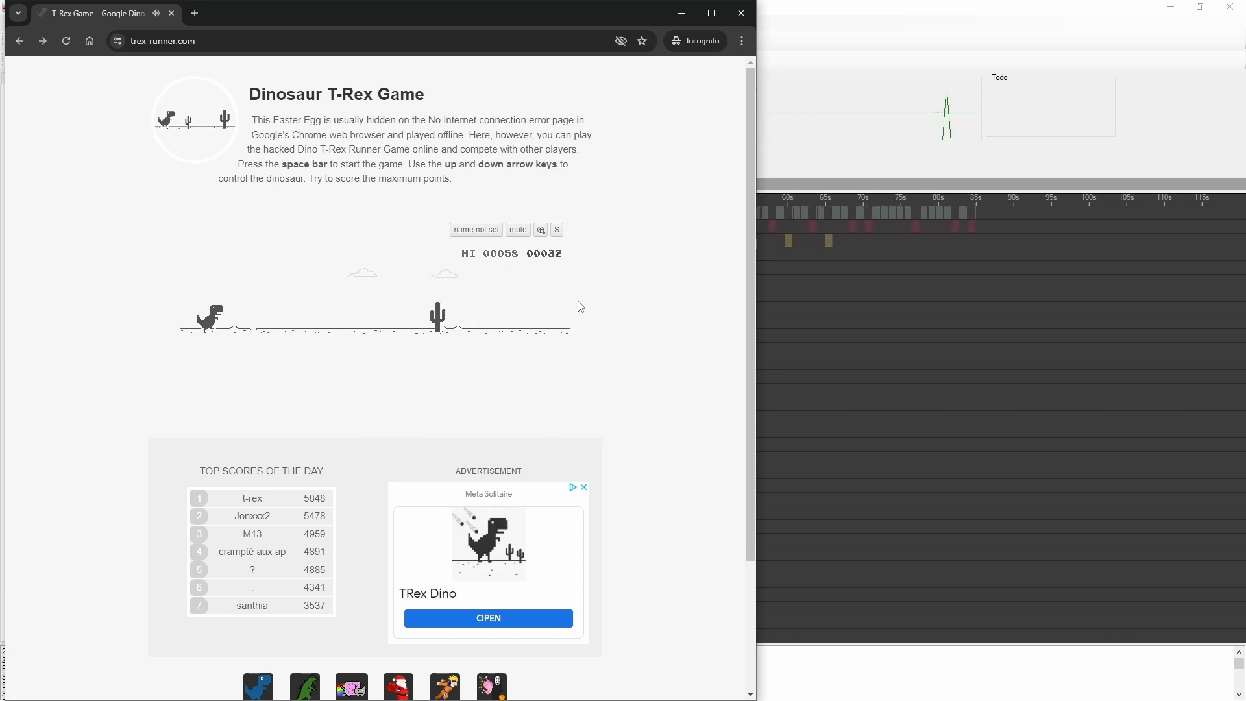
pyautogui.press('space')
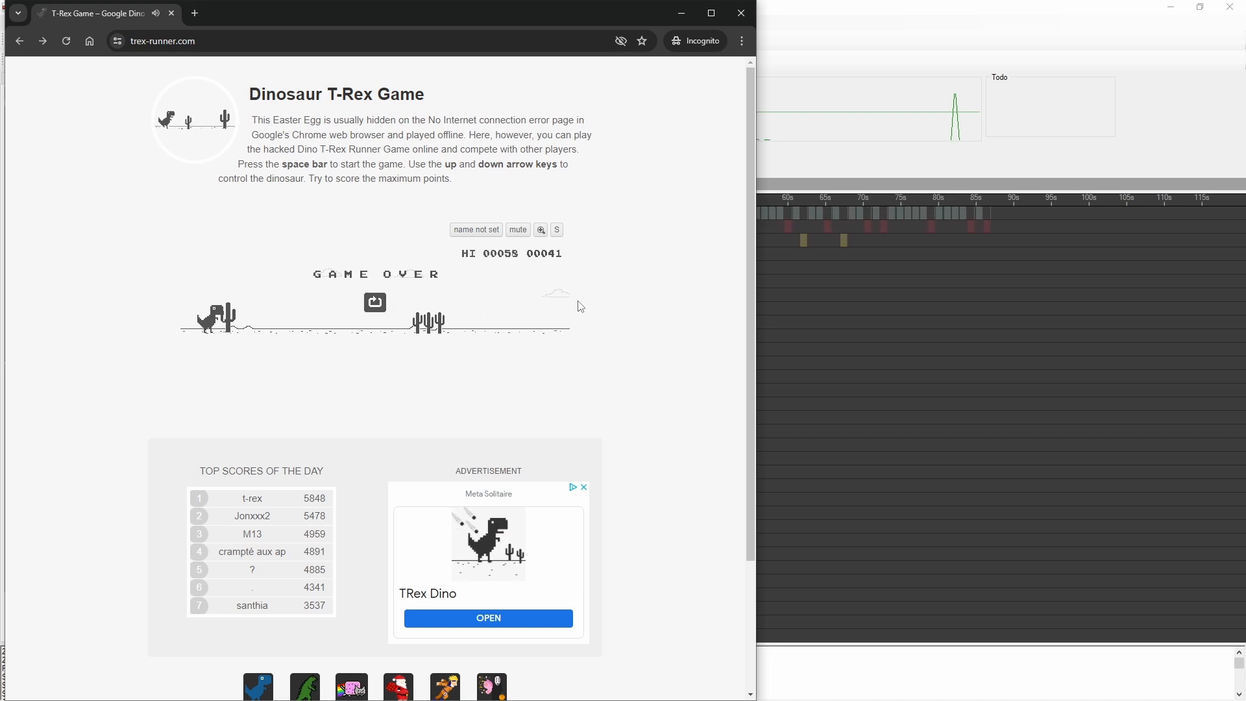
pyautogui.press('space')
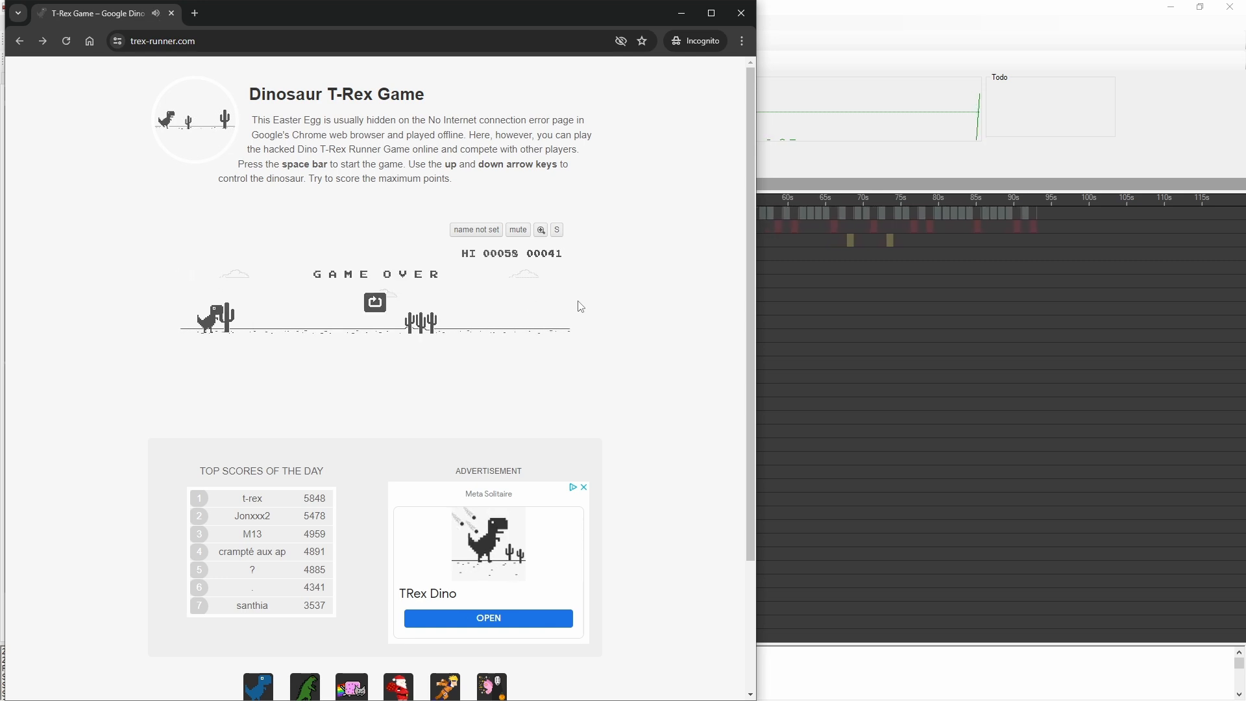
pyautogui.press('space')
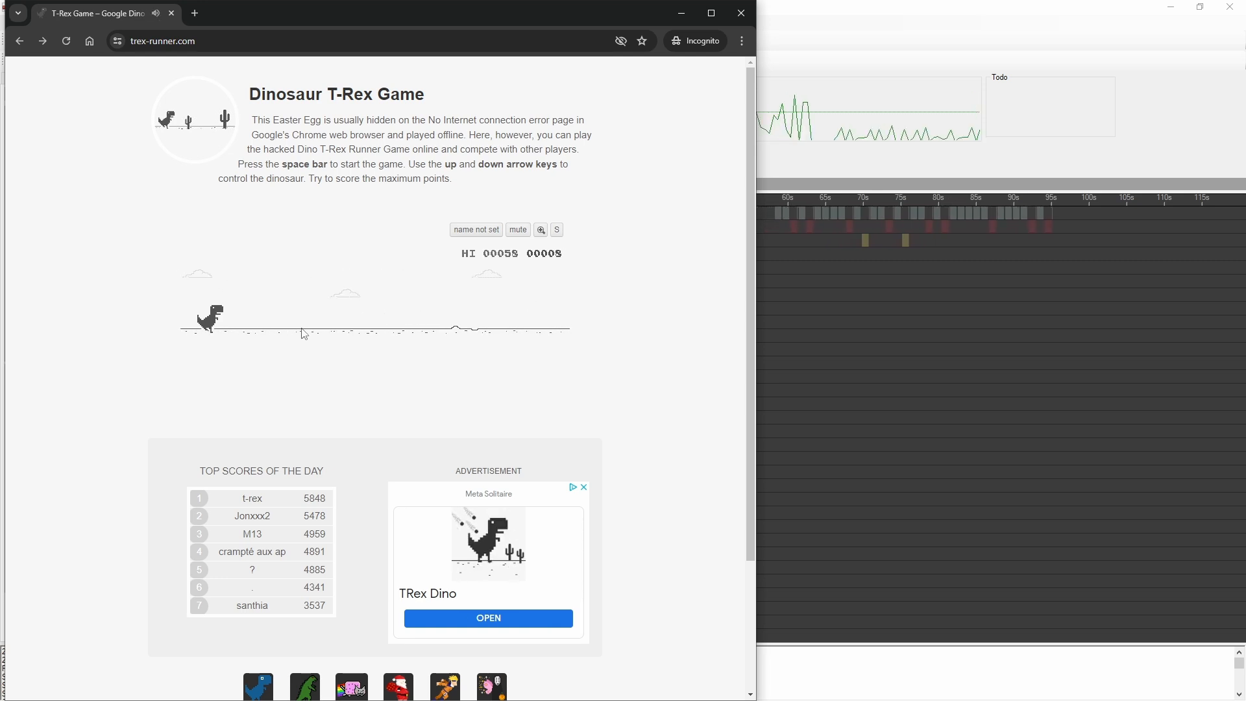
pyautogui.press('space')
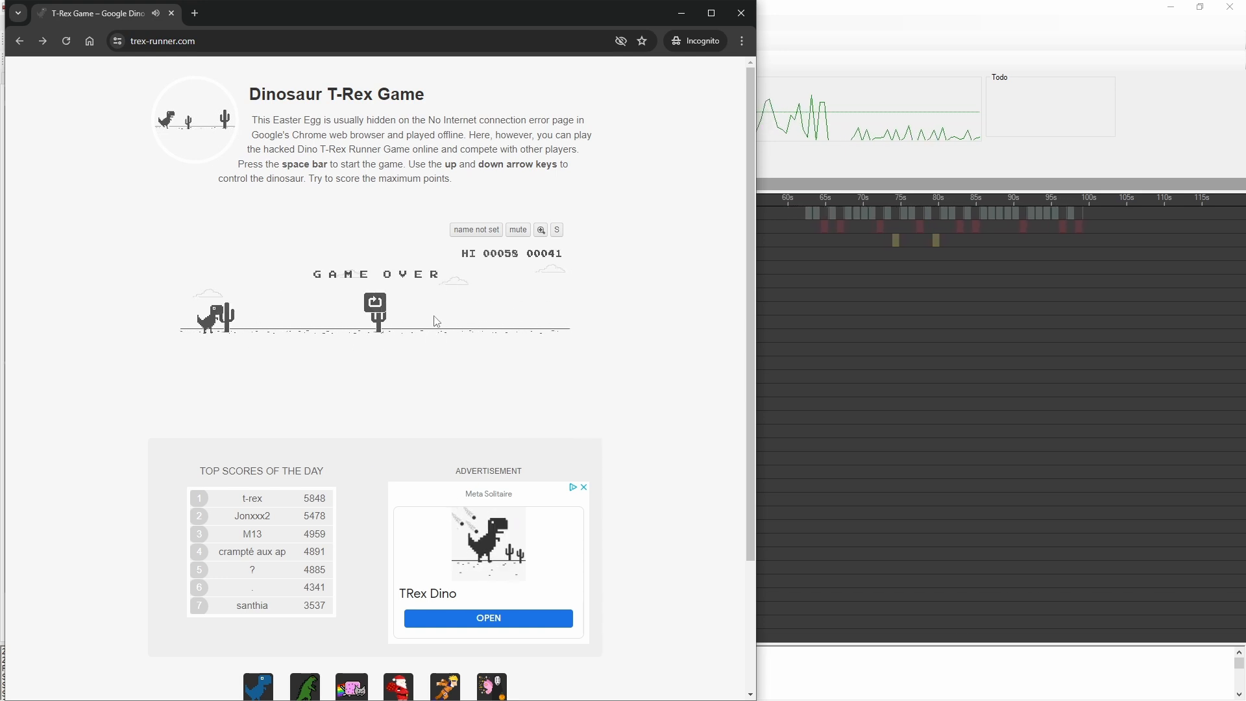
# Step: Pause the script in App Test Studio and remove all existing color points from the Cactus event
pyautogui.click(891, 149)
pyautogui.click(411, 39)
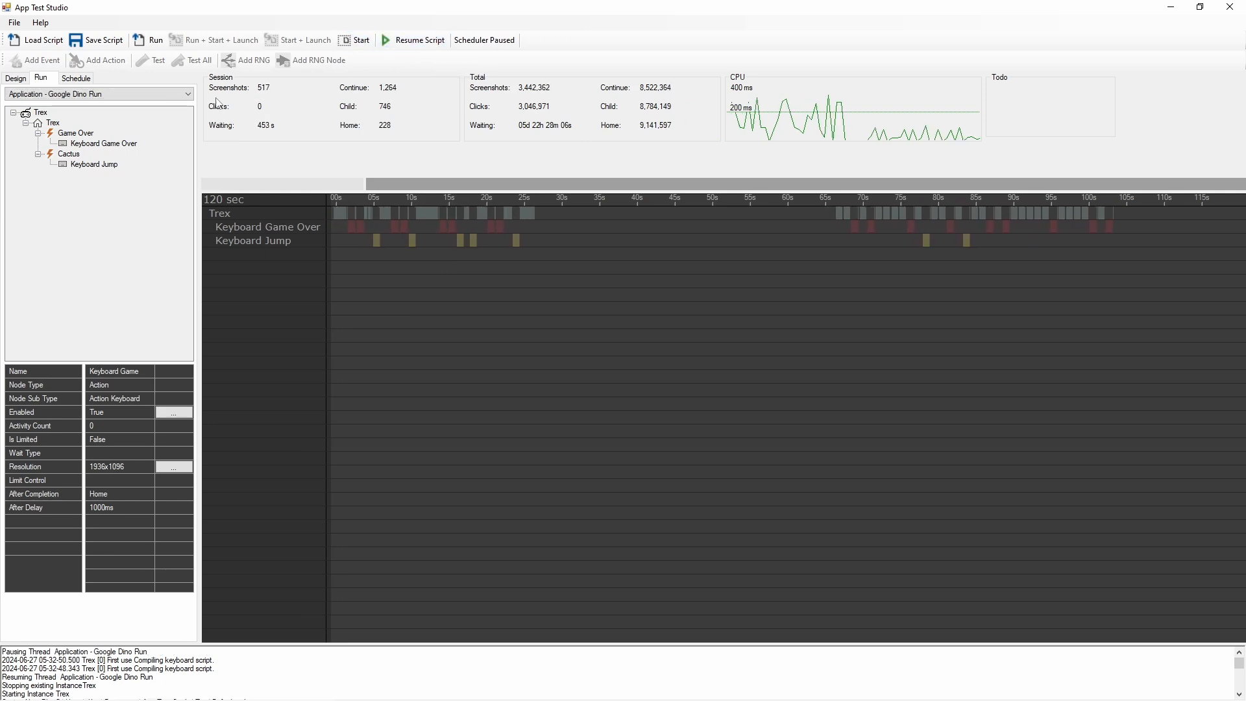
pyautogui.click(16, 78)
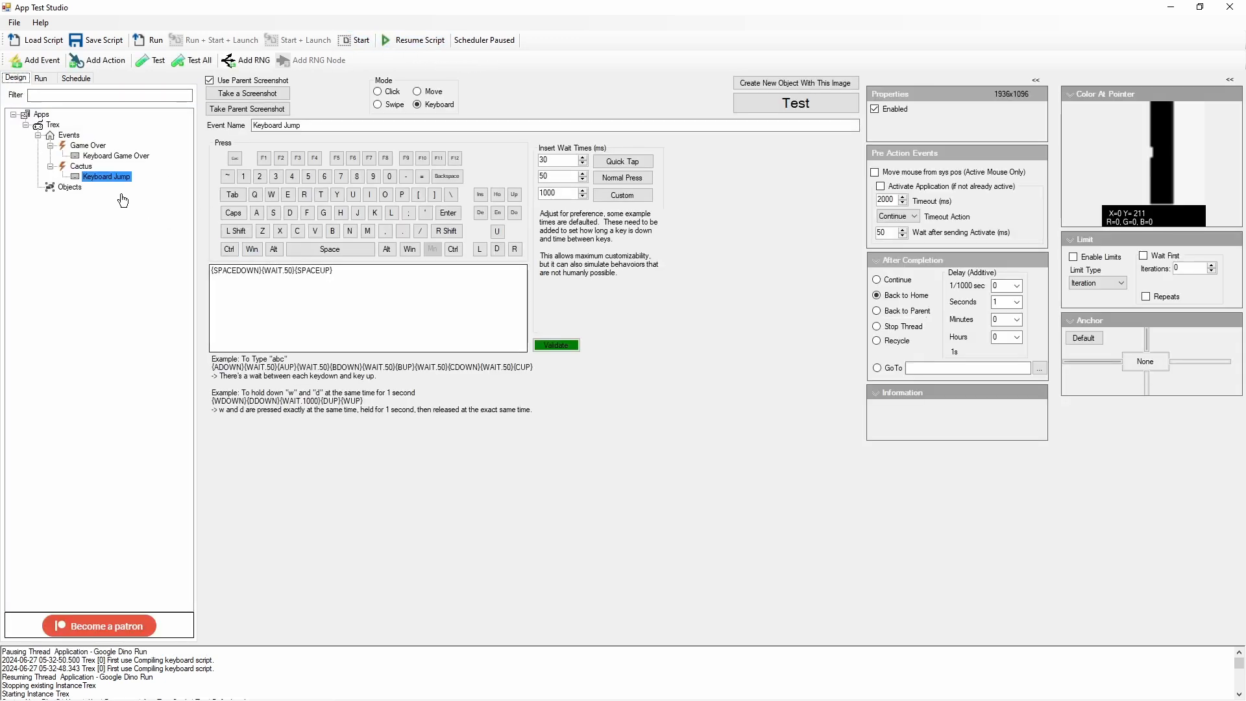
pyautogui.click(82, 166)
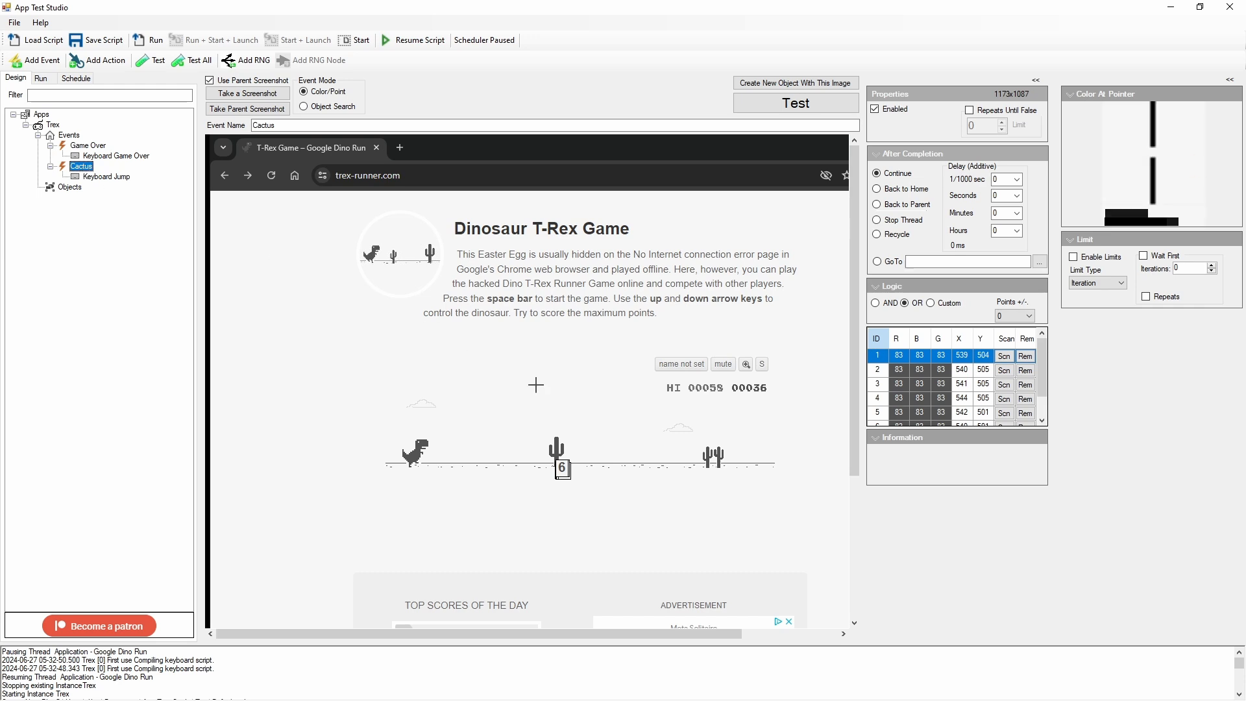
pyautogui.moveTo(1043, 362)
pyautogui.mouseDown()
pyautogui.moveTo(1043, 398)
pyautogui.moveTo(1043, 375)
pyautogui.mouseUp()
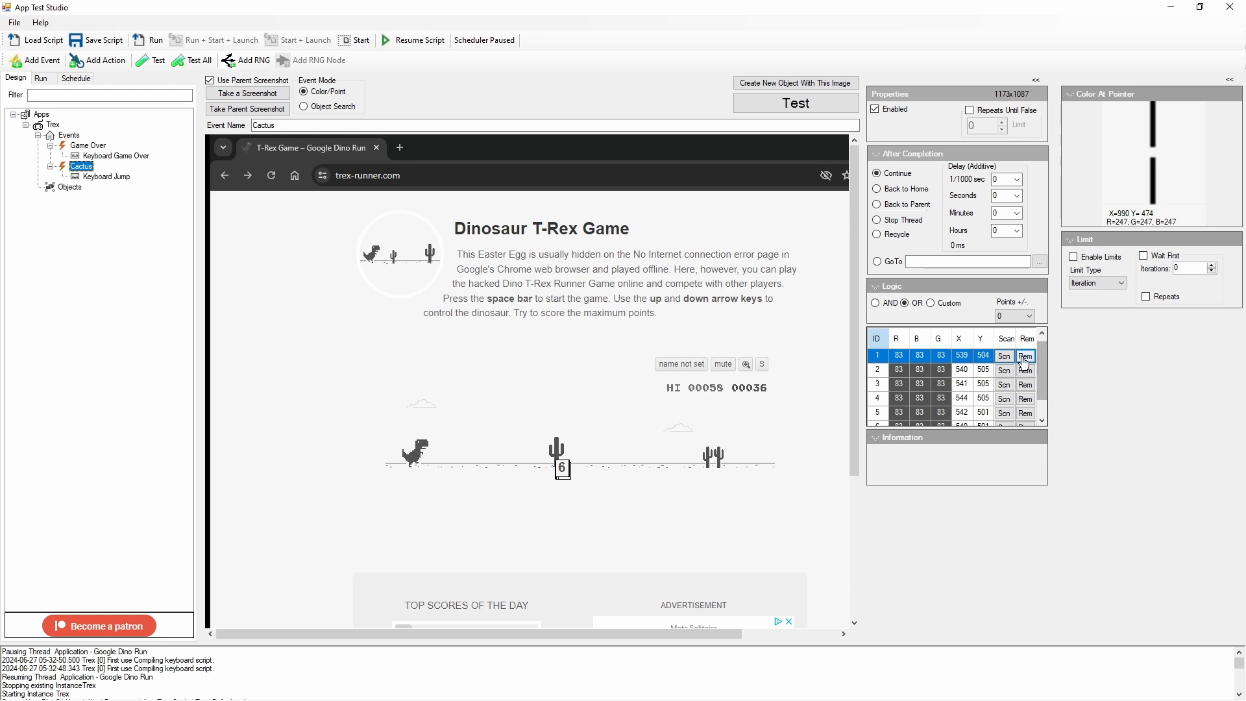
pyautogui.click(1026, 356)
pyautogui.click(1027, 357)
pyautogui.click(1035, 357)
pyautogui.click(1035, 358)
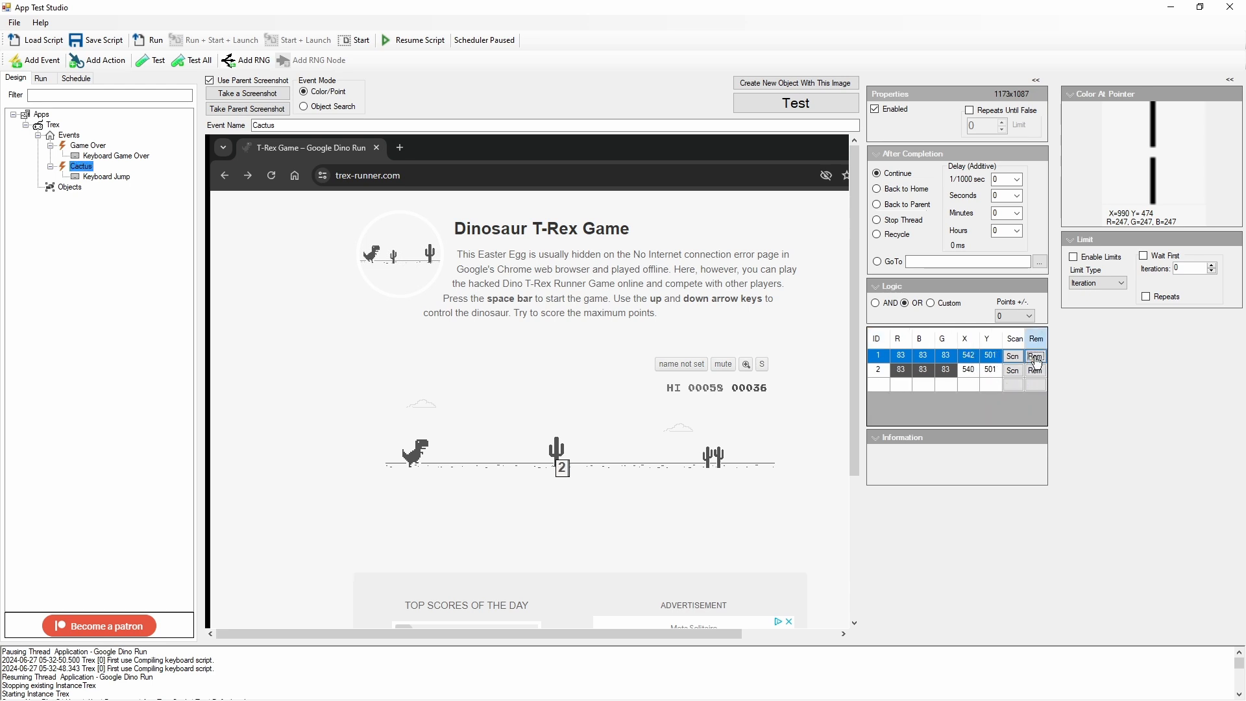
pyautogui.click(1036, 357)
pyautogui.click(1035, 357)
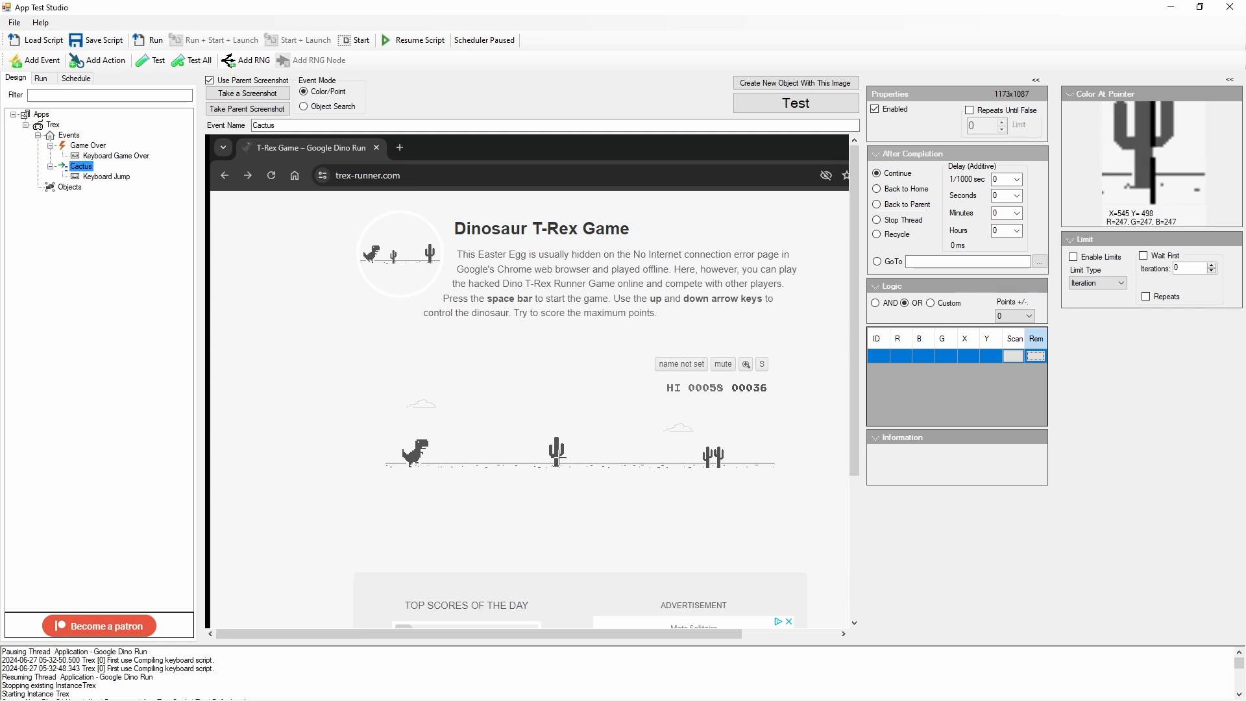
# Step: Add seven color points across the lower trunk of the nearest cactus in the Cactus event's screenshot, around X 540–545, Y 497–501
pyautogui.click(556, 458)
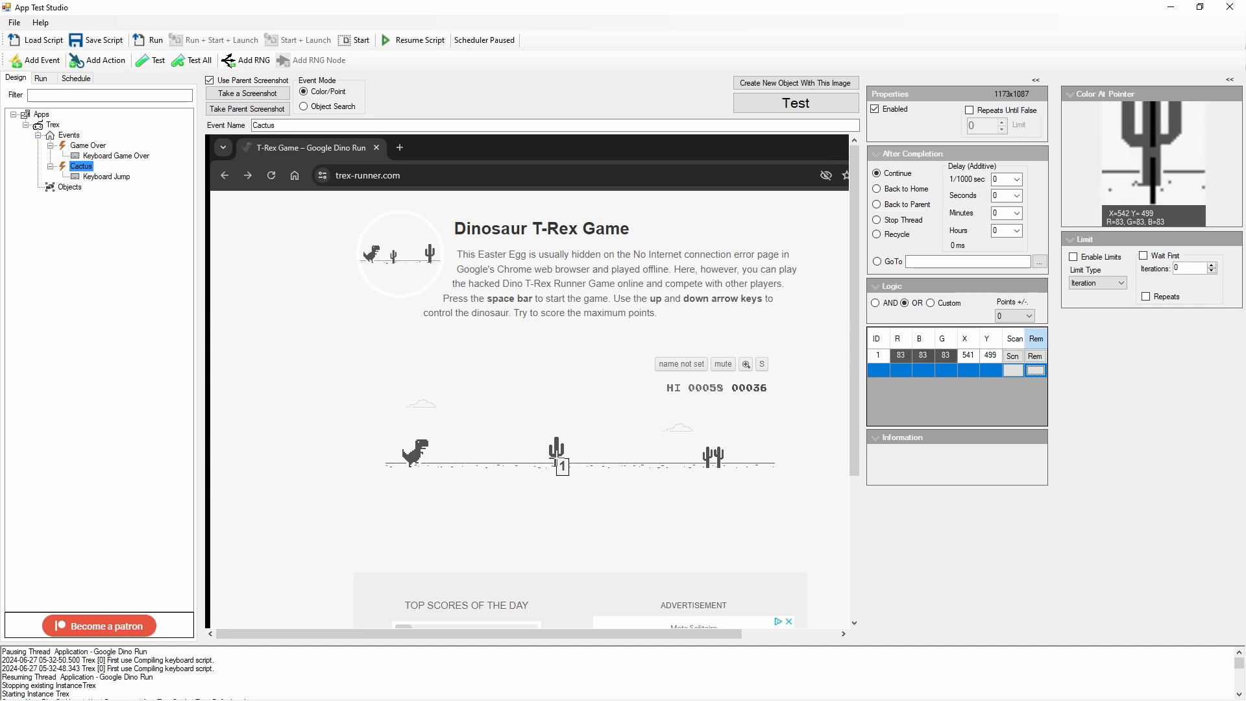
pyautogui.click(557, 458)
pyautogui.click(558, 459)
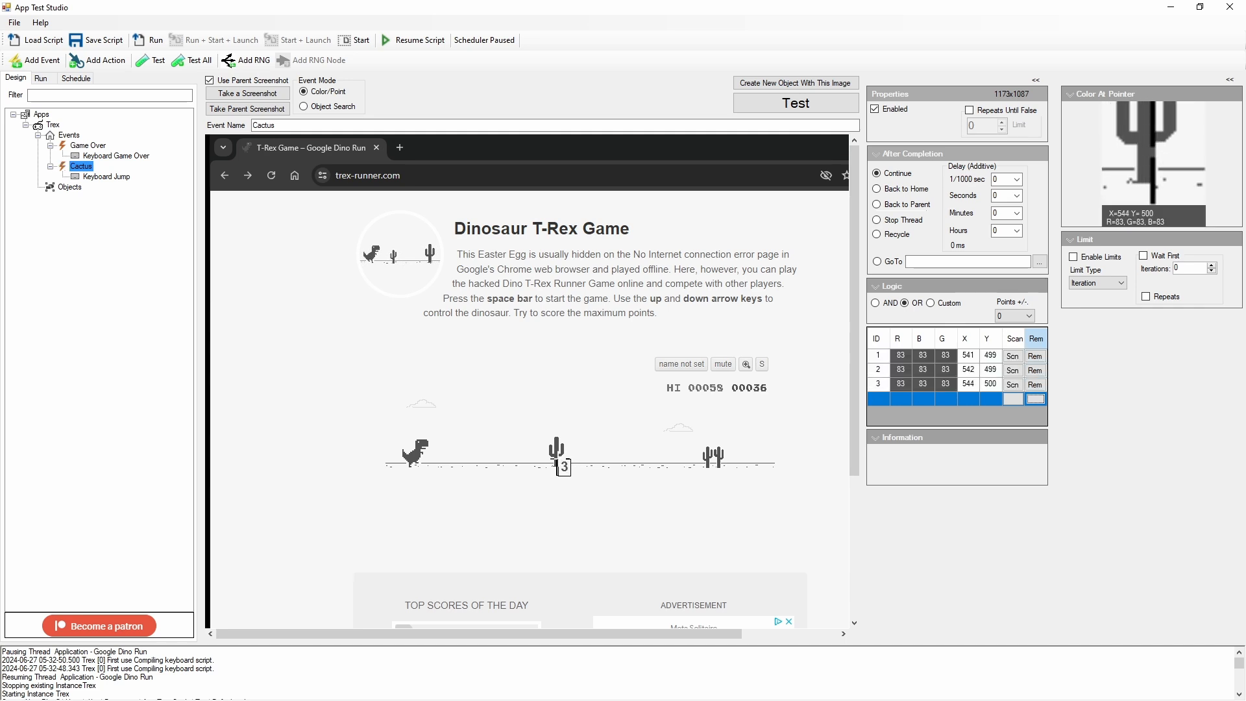
pyautogui.click(555, 459)
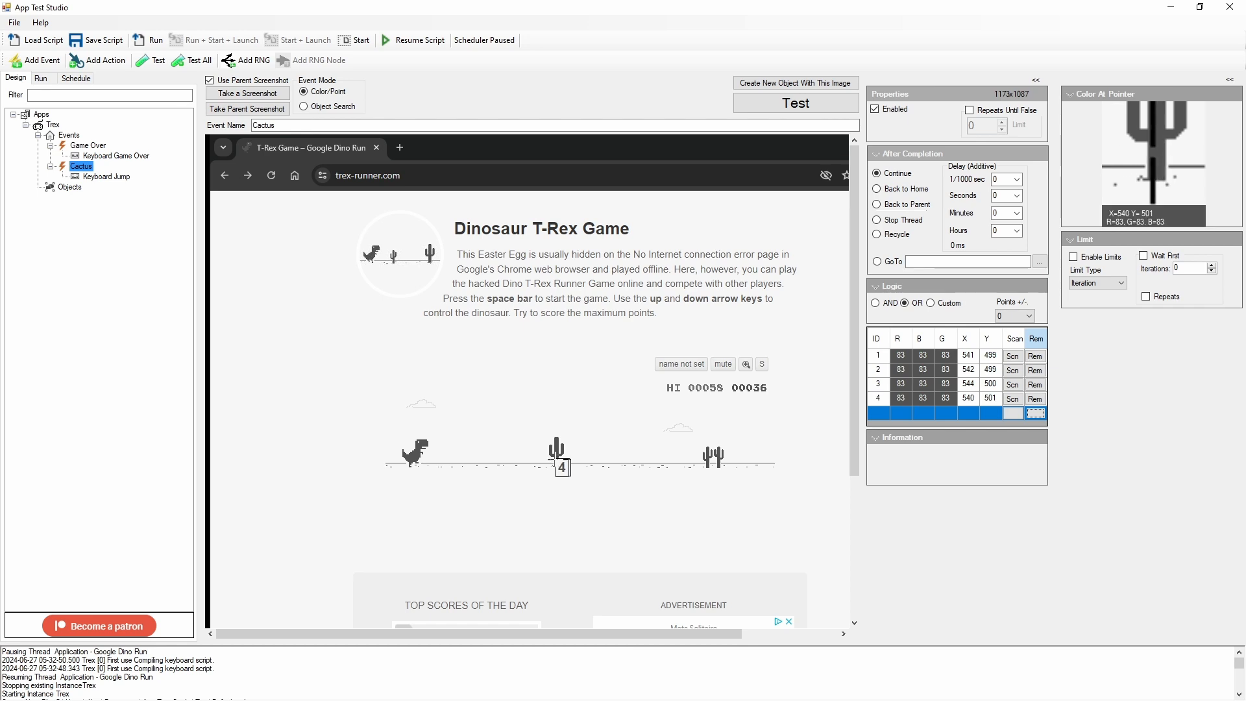
pyautogui.click(555, 456)
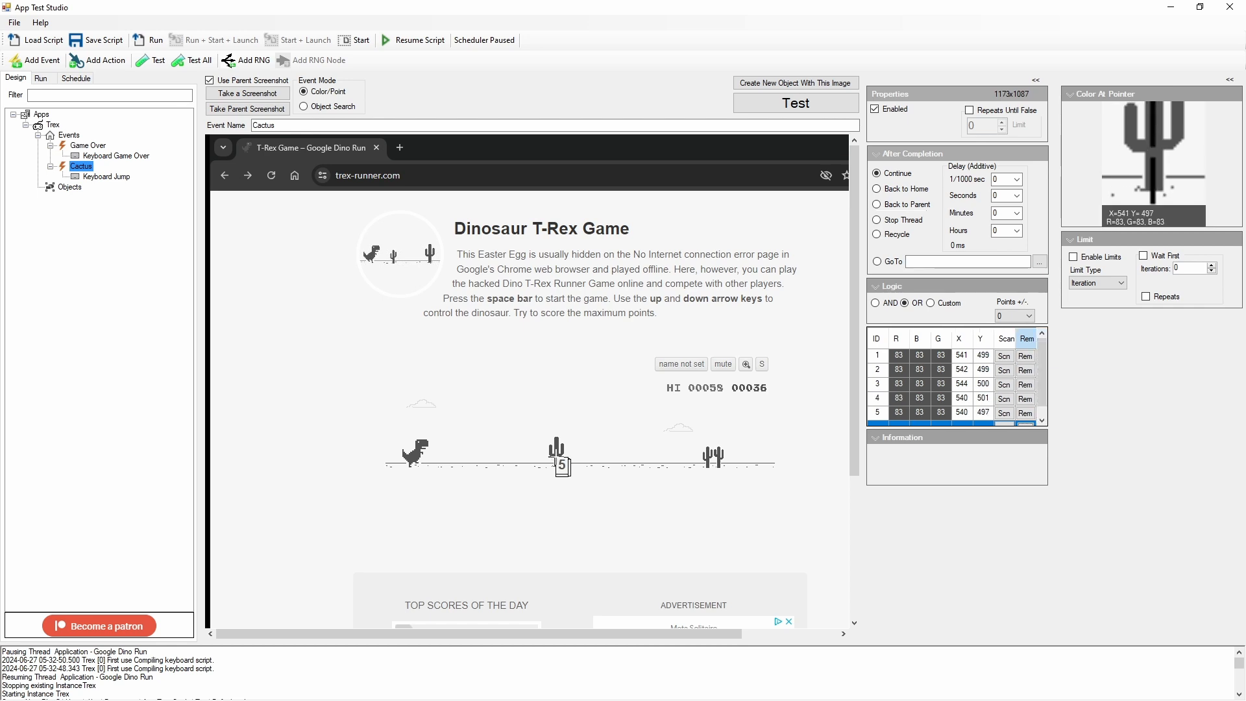
pyautogui.click(556, 457)
pyautogui.click(559, 457)
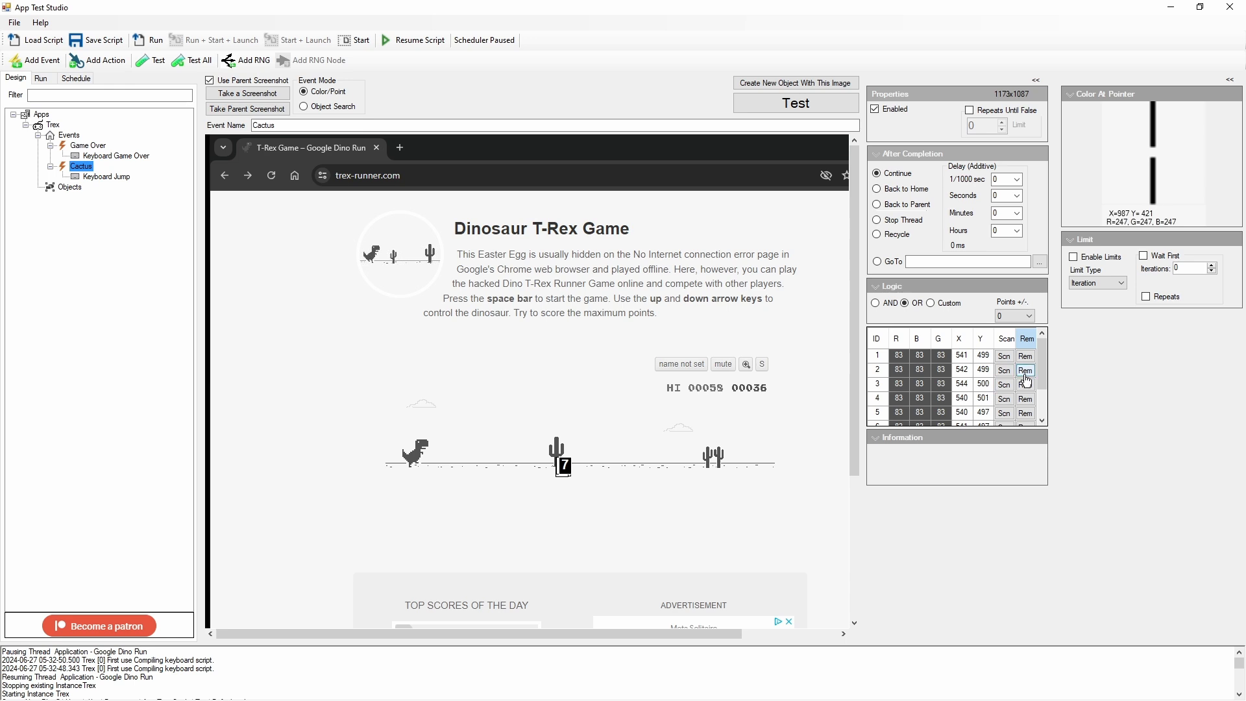
# Step: Remove the light background color point (247) at X 545, Y 497 from the Cactus event
pyautogui.moveTo(1041, 379); pyautogui.dragTo(1042, 406)
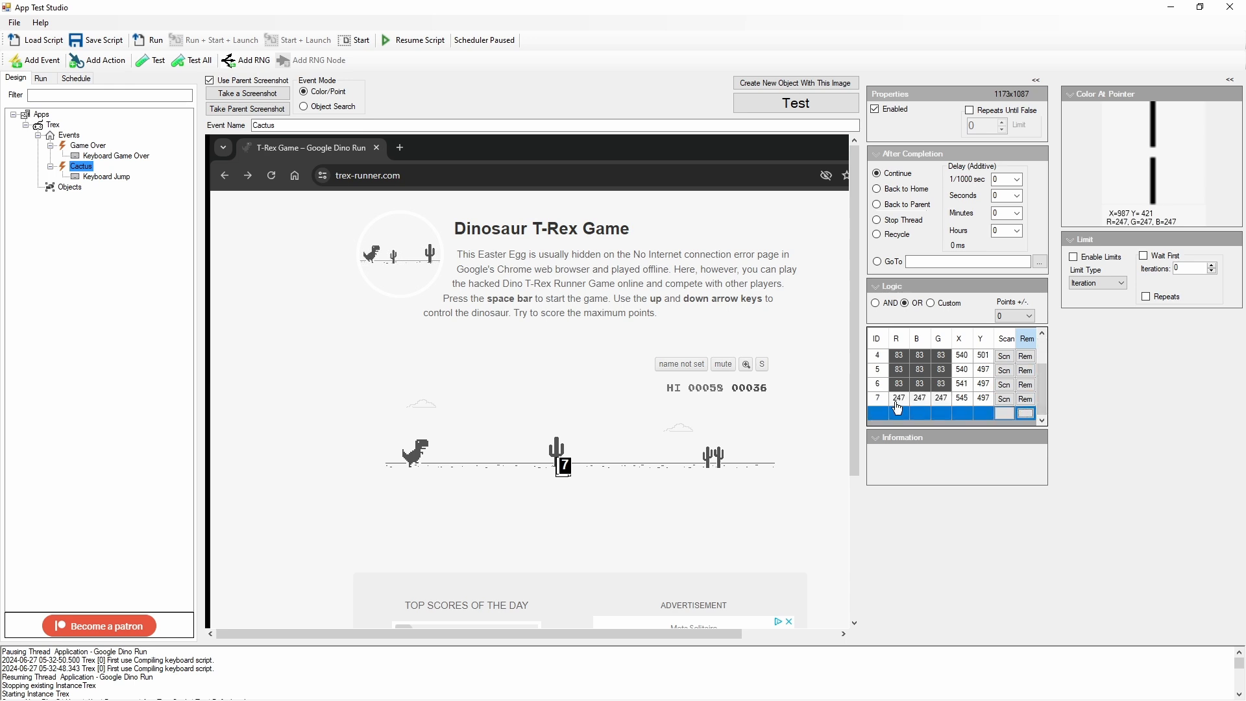
pyautogui.click(920, 398)
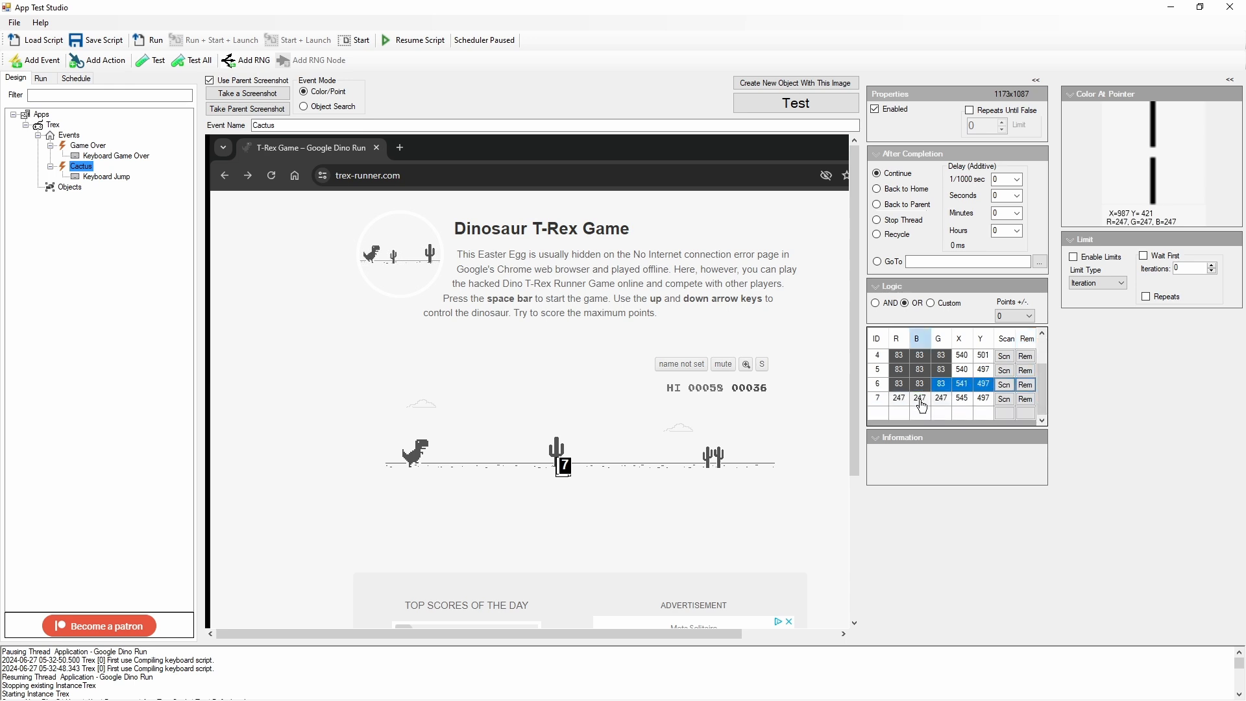
pyautogui.click(1026, 399)
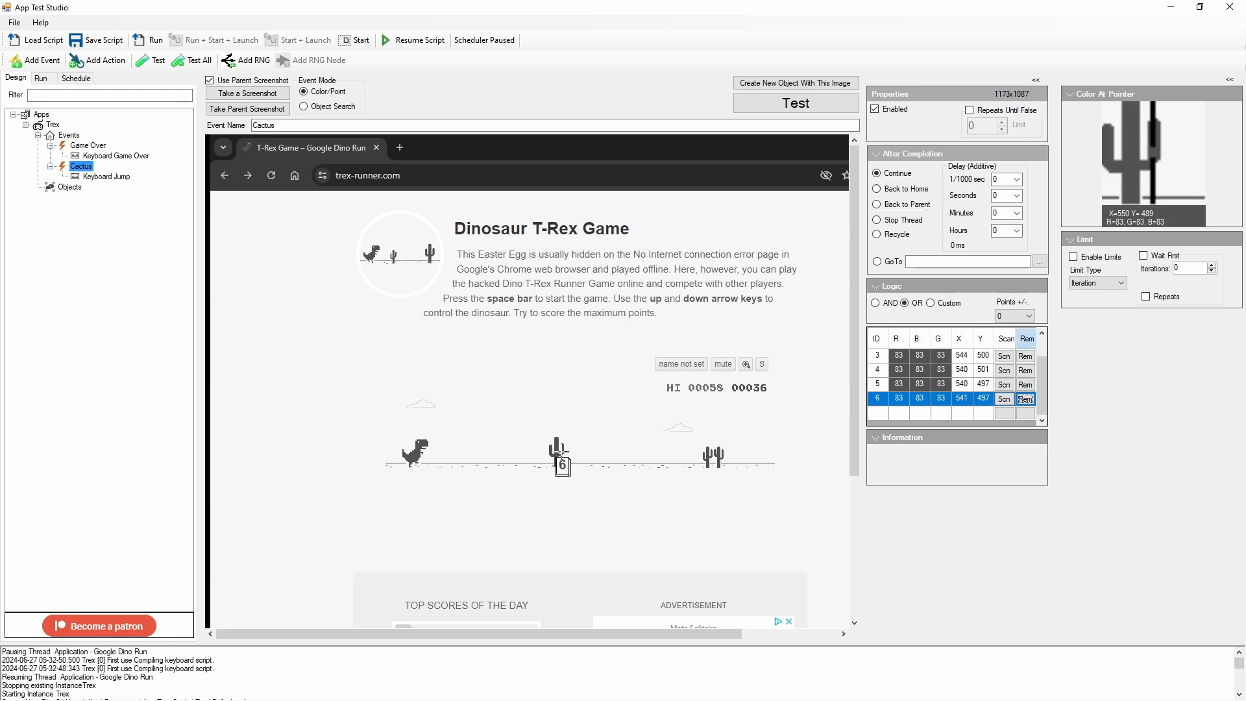
# Step: Add color points on the cactus at 542,488 and 534,492, and remove the stray background point at 553,487
pyautogui.click(557, 451)
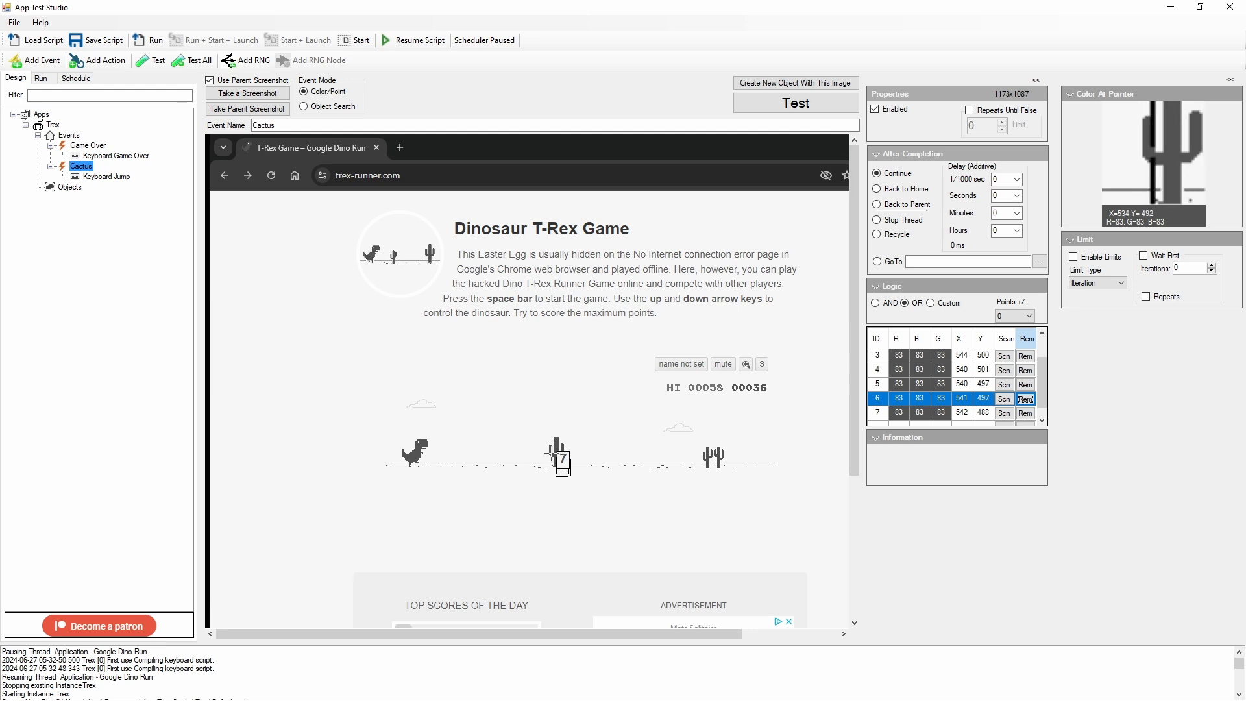
pyautogui.click(551, 455)
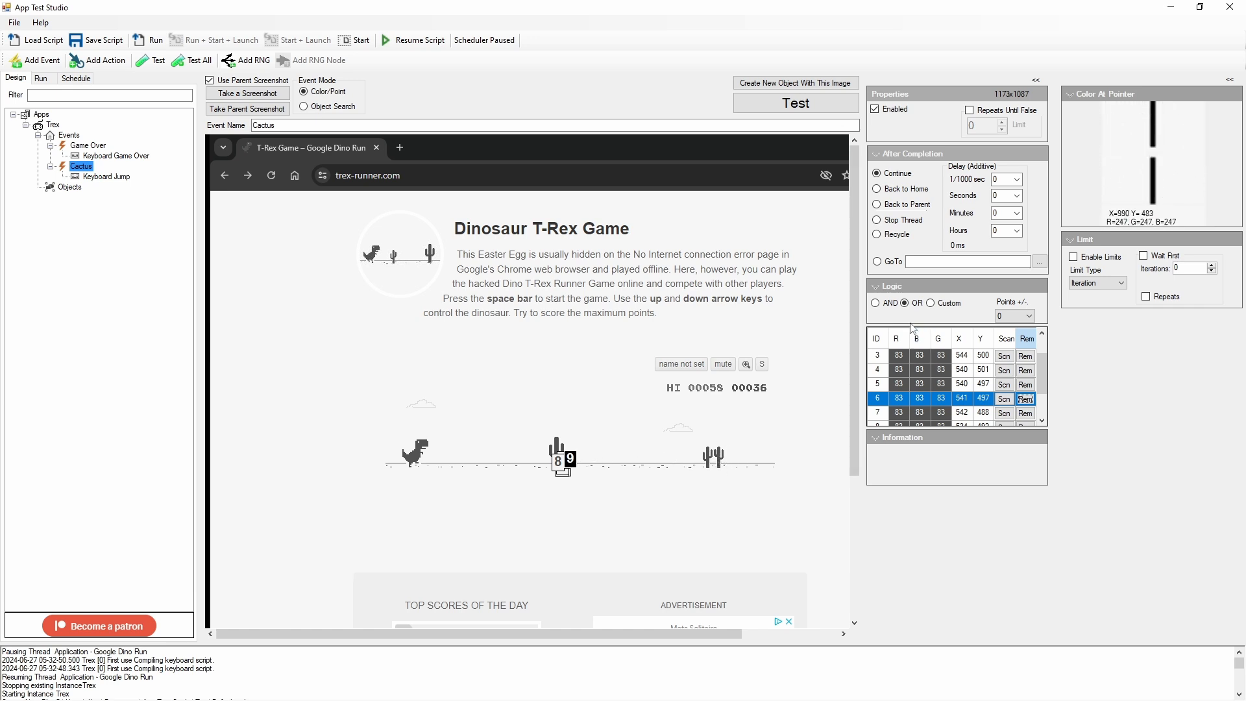
pyautogui.scroll(-1, 942, 375)
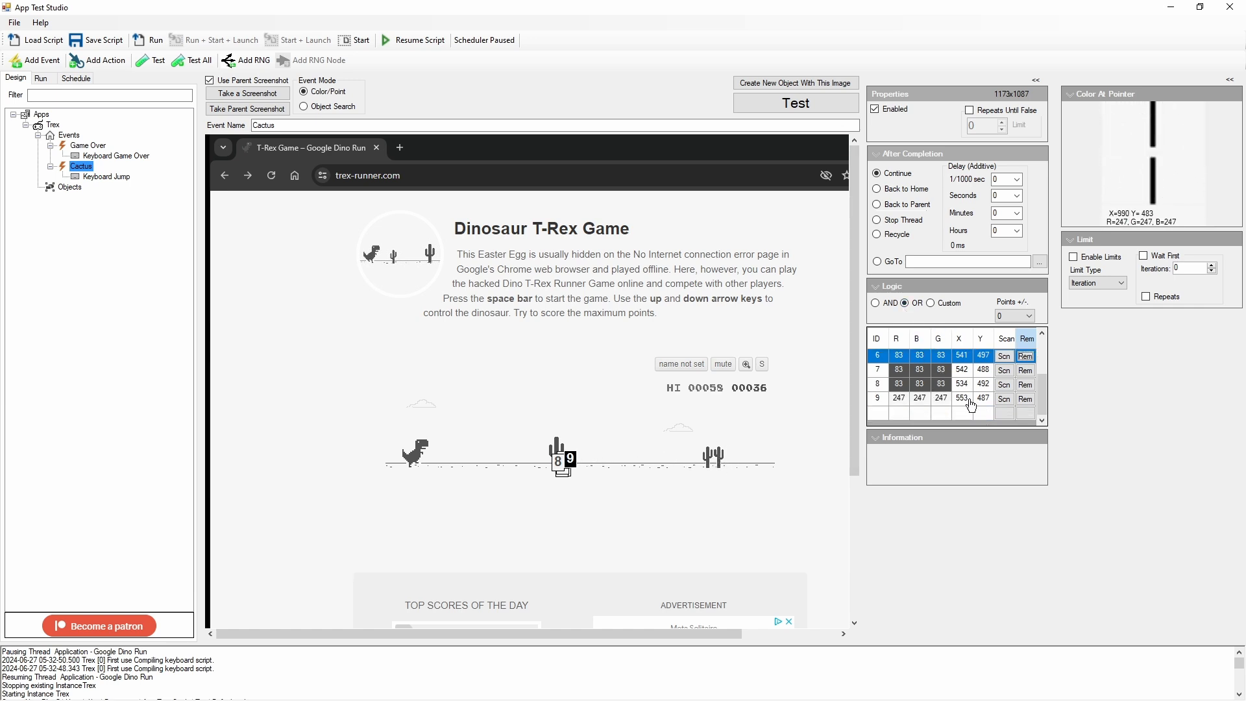
pyautogui.click(1025, 398)
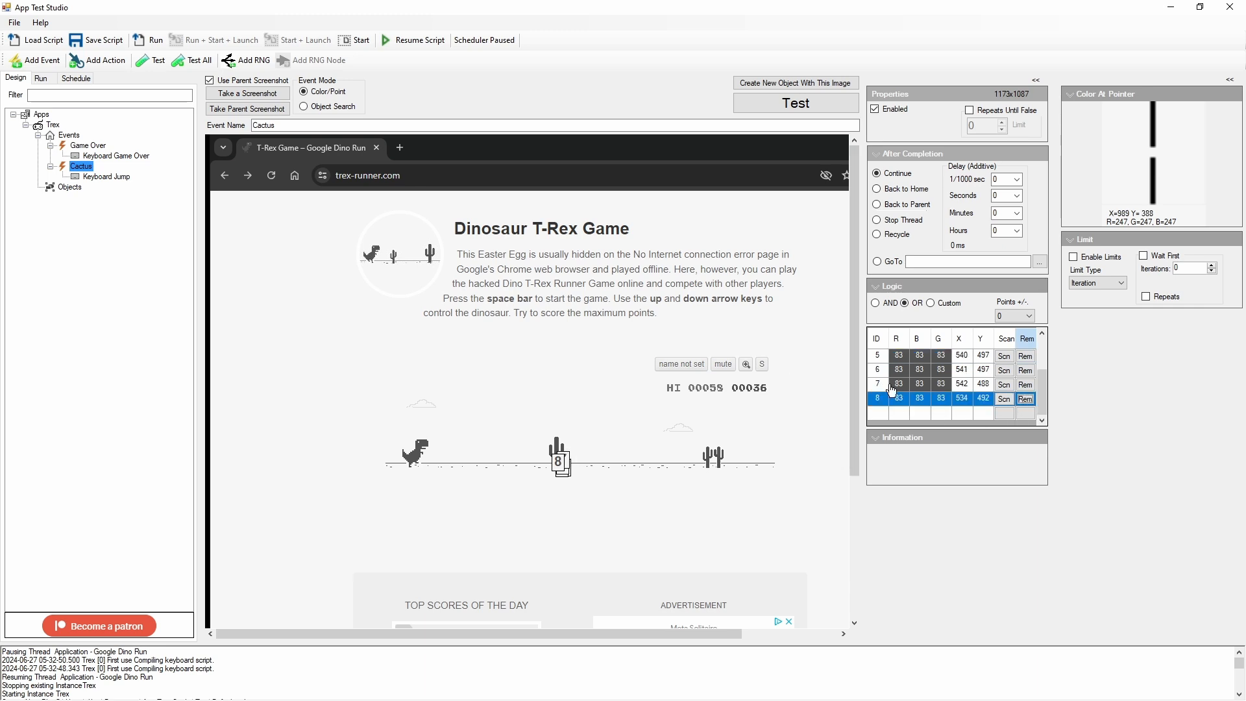
# Step: Save and run the script, and restart the game in the Chrome window to test the new cactus points
pyautogui.click(108, 43)
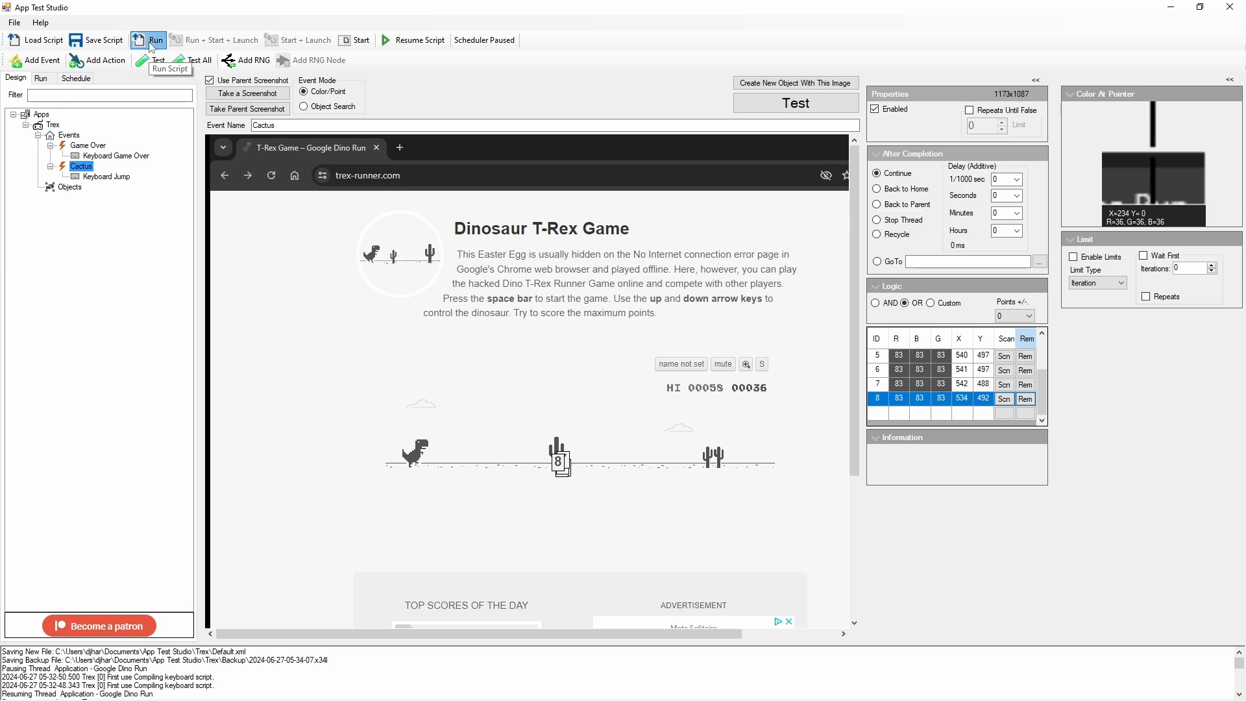
pyautogui.click(151, 42)
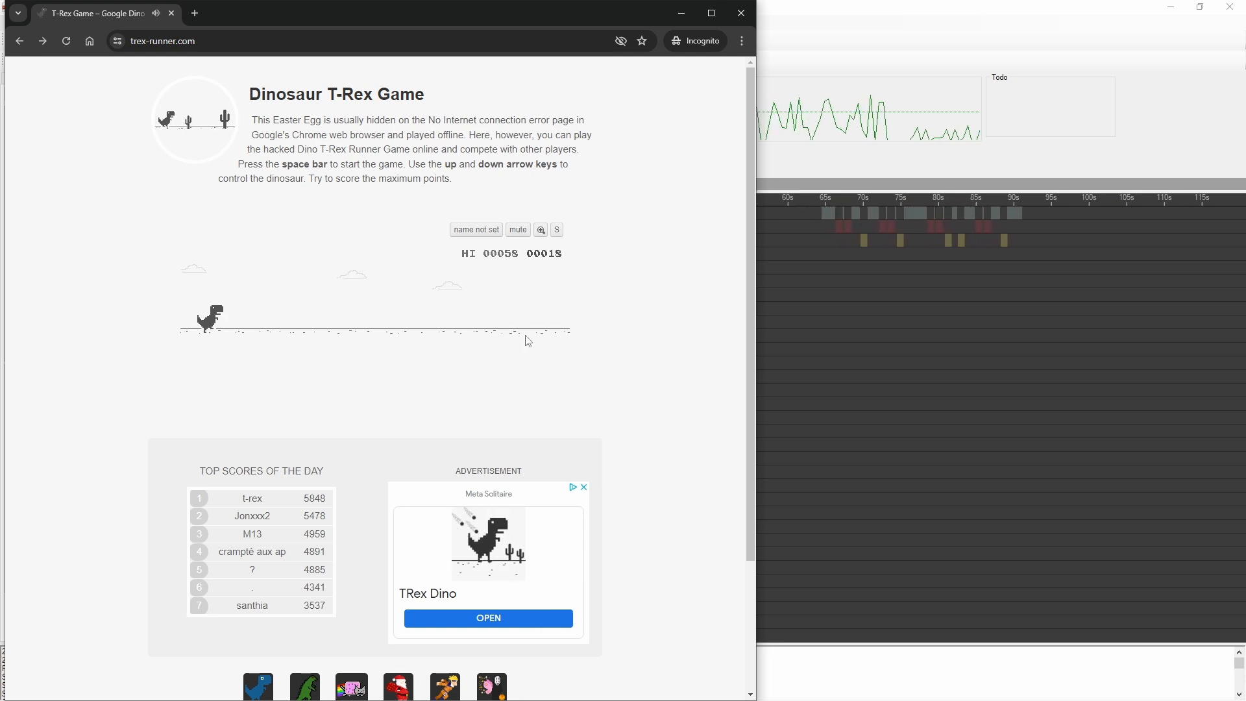
pyautogui.press('space')
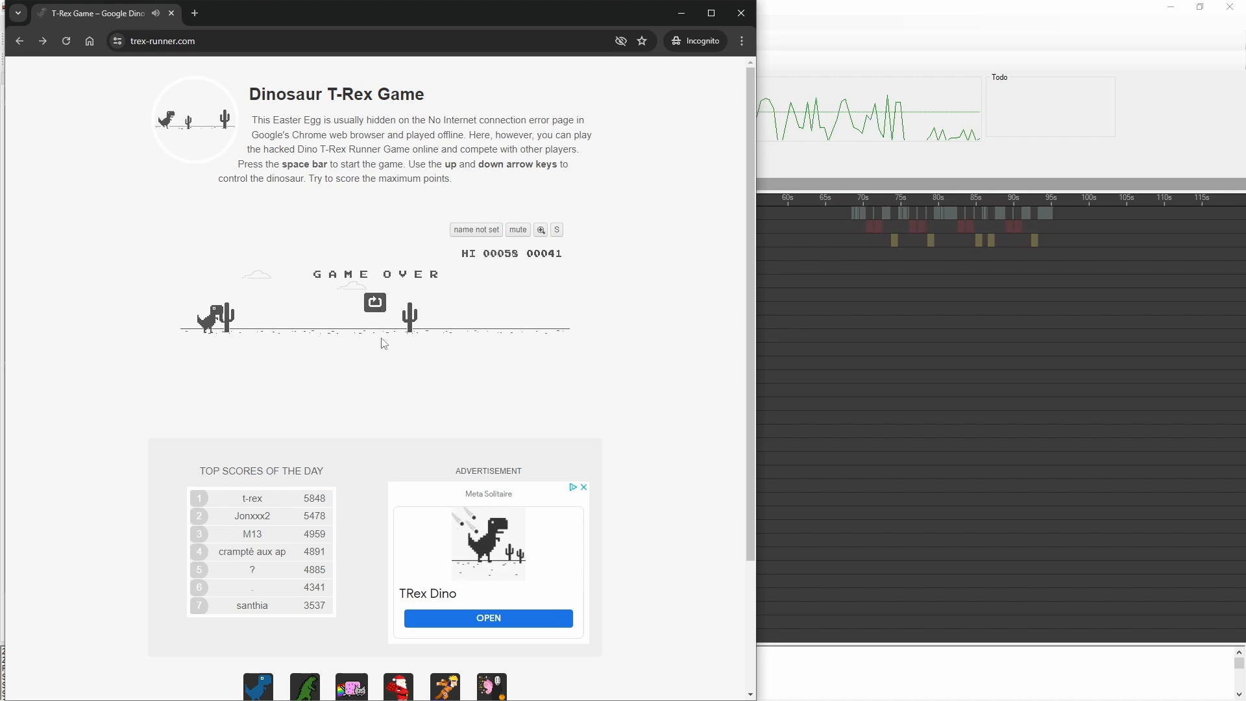
# Step: Watch several rounds of the T-Rex game to check how the script jumps the cacti and restarts after game over
pyautogui.press('space')
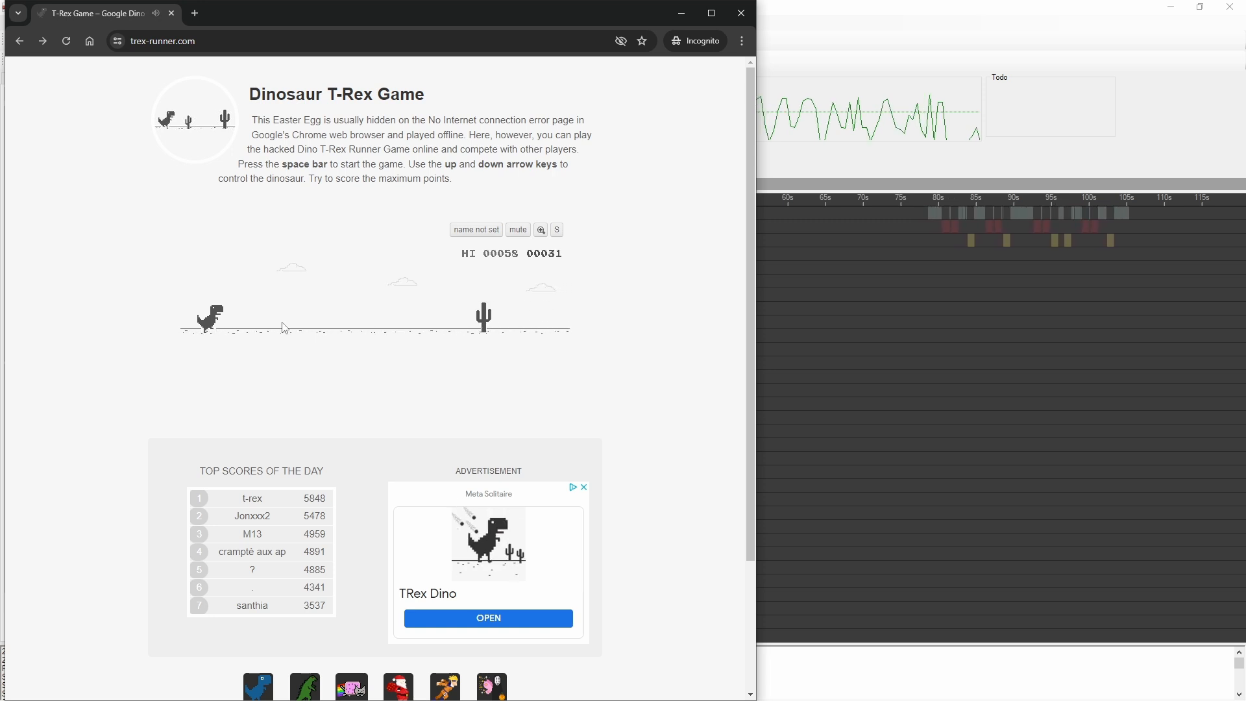
pyautogui.press('space')
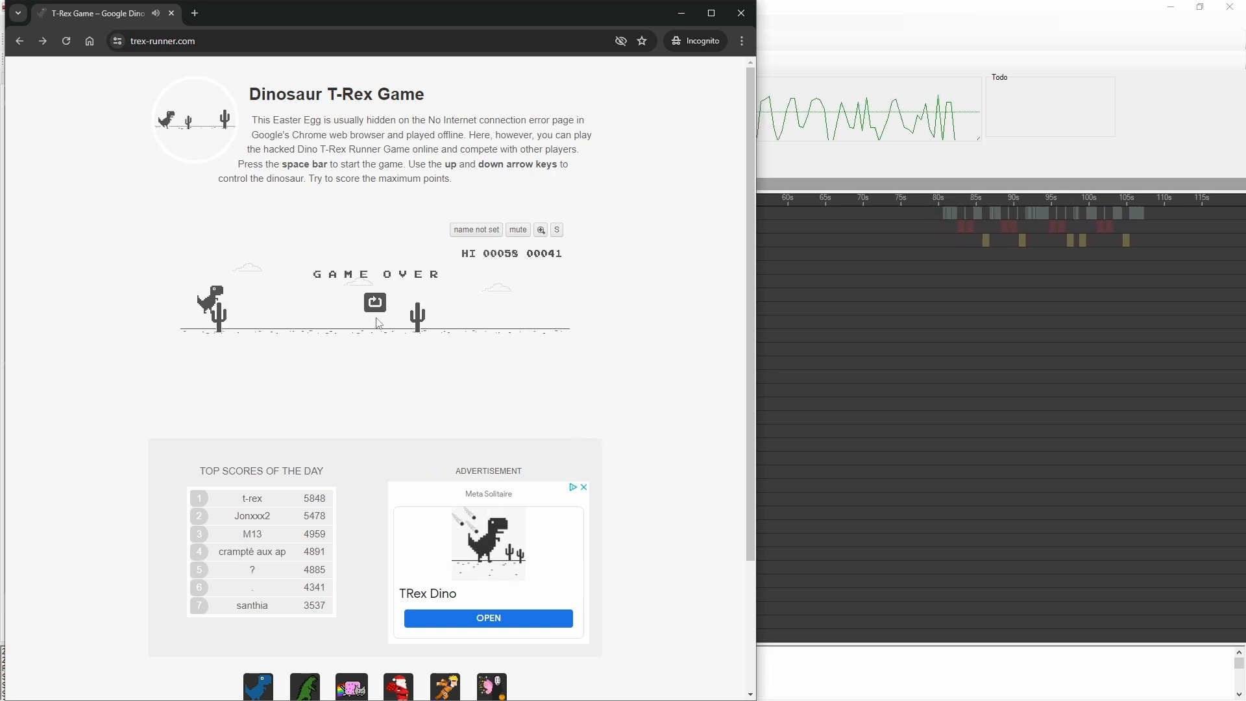
pyautogui.press('space')
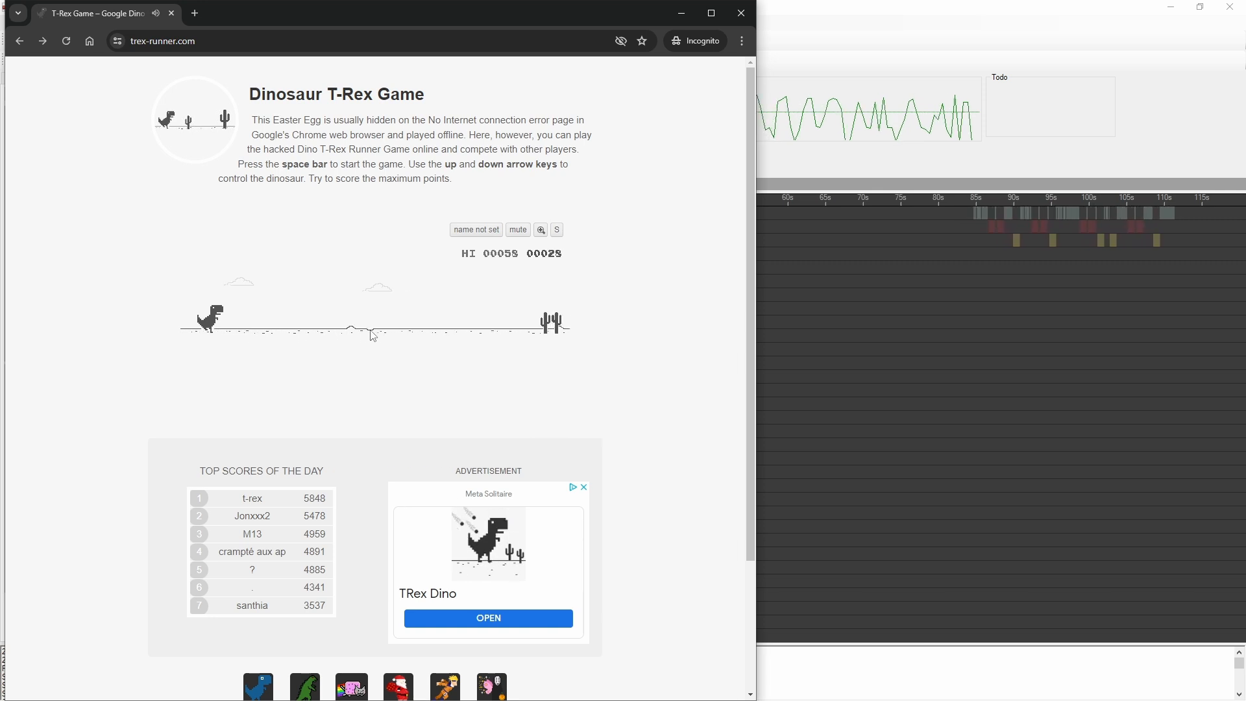
pyautogui.press('space')
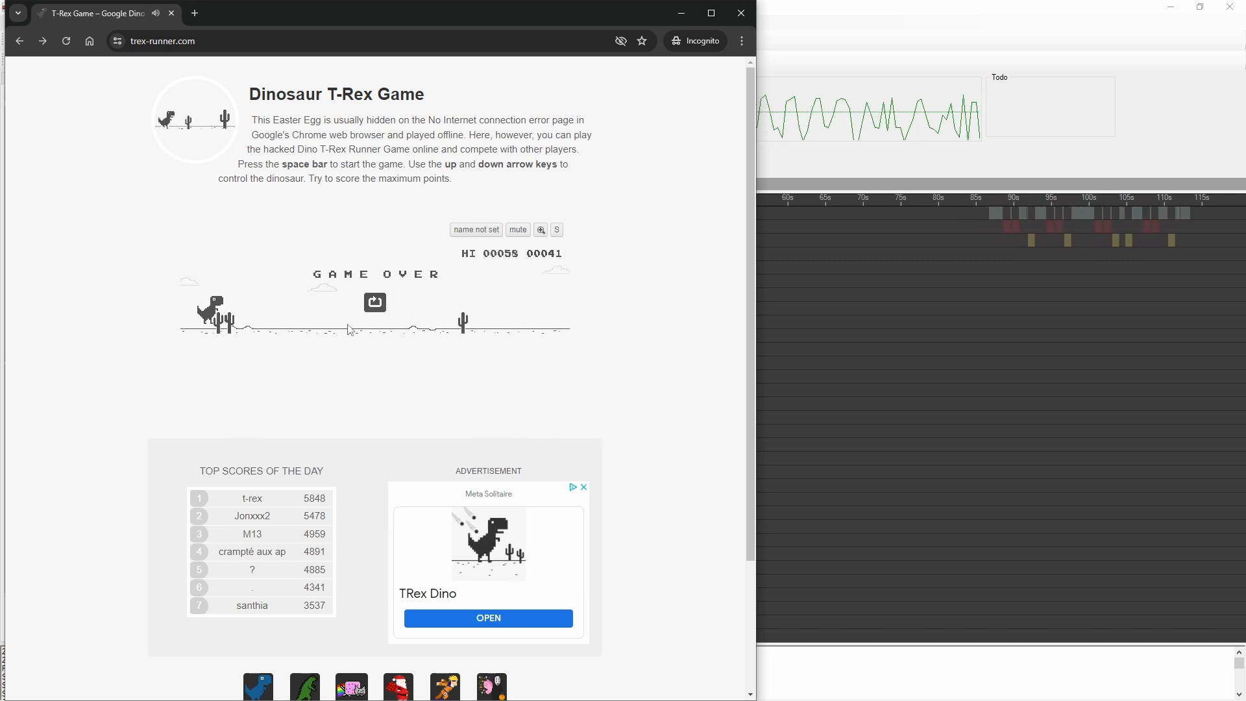
pyautogui.press('space')
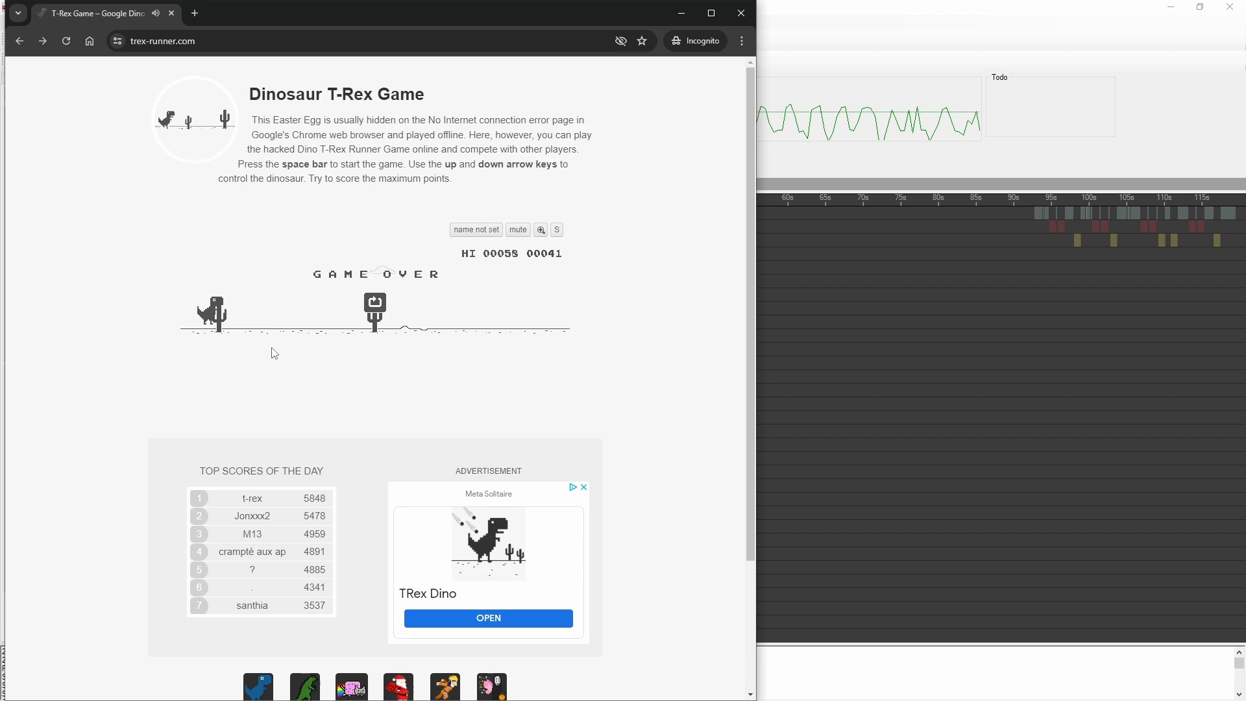
# Step: Pause the running script and set the Cactus event's after-completion delay to 100 ms in the design view
pyautogui.click(800, 155)
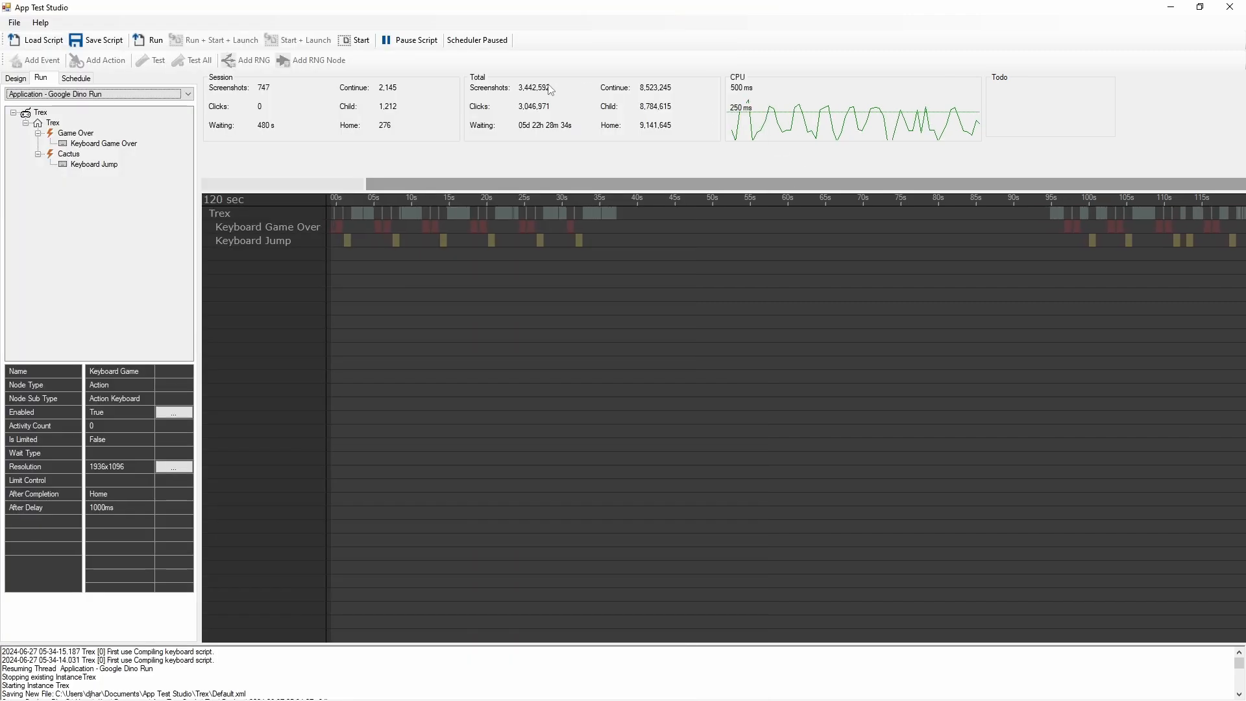
pyautogui.click(410, 40)
pyautogui.click(14, 79)
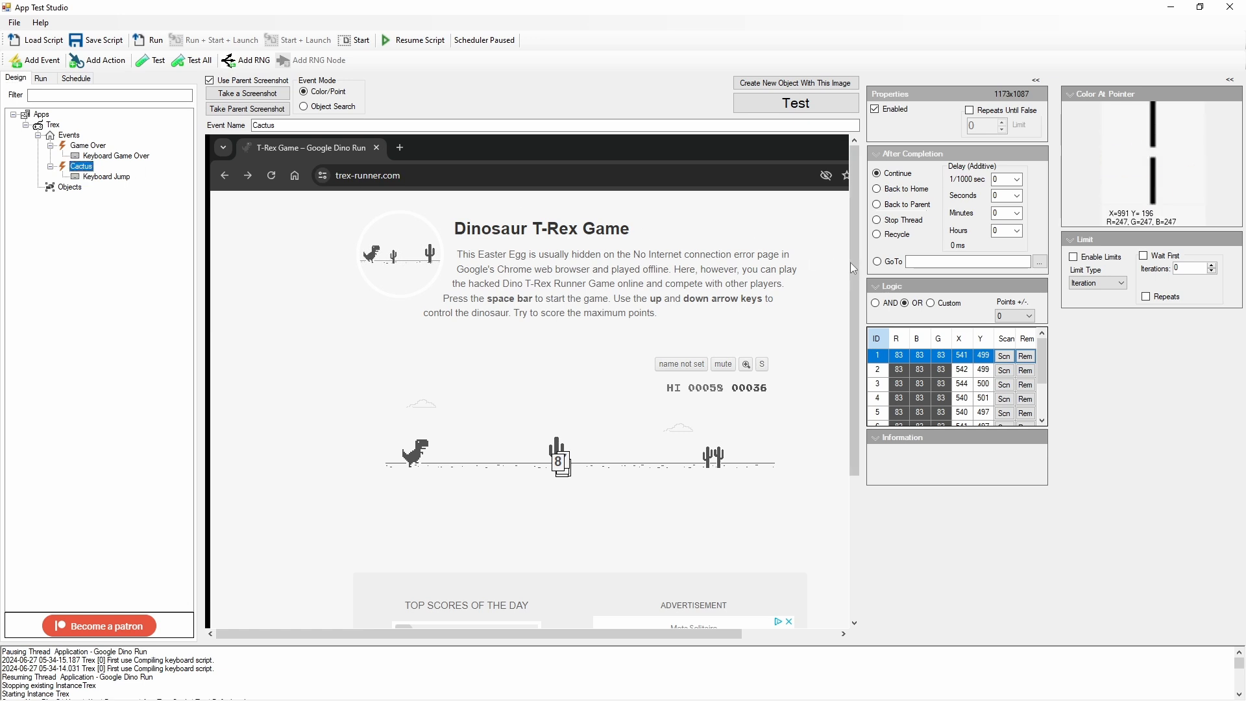
pyautogui.click(1017, 180)
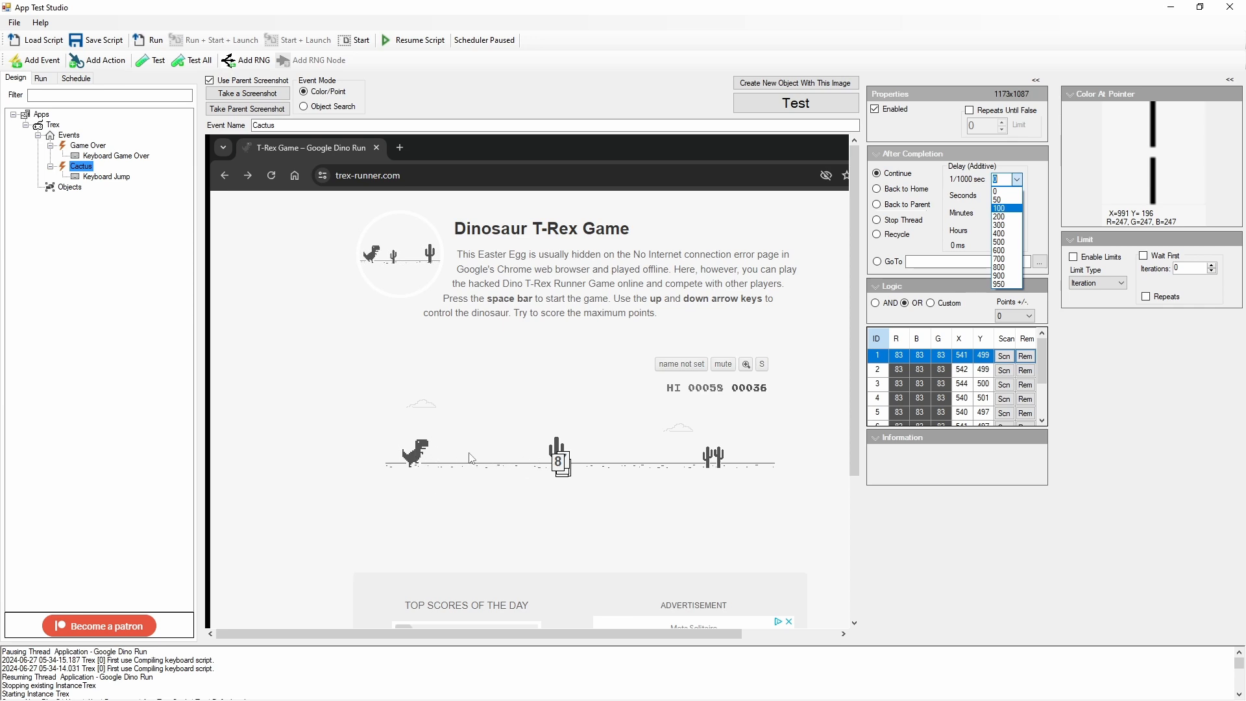
pyautogui.click(1005, 207)
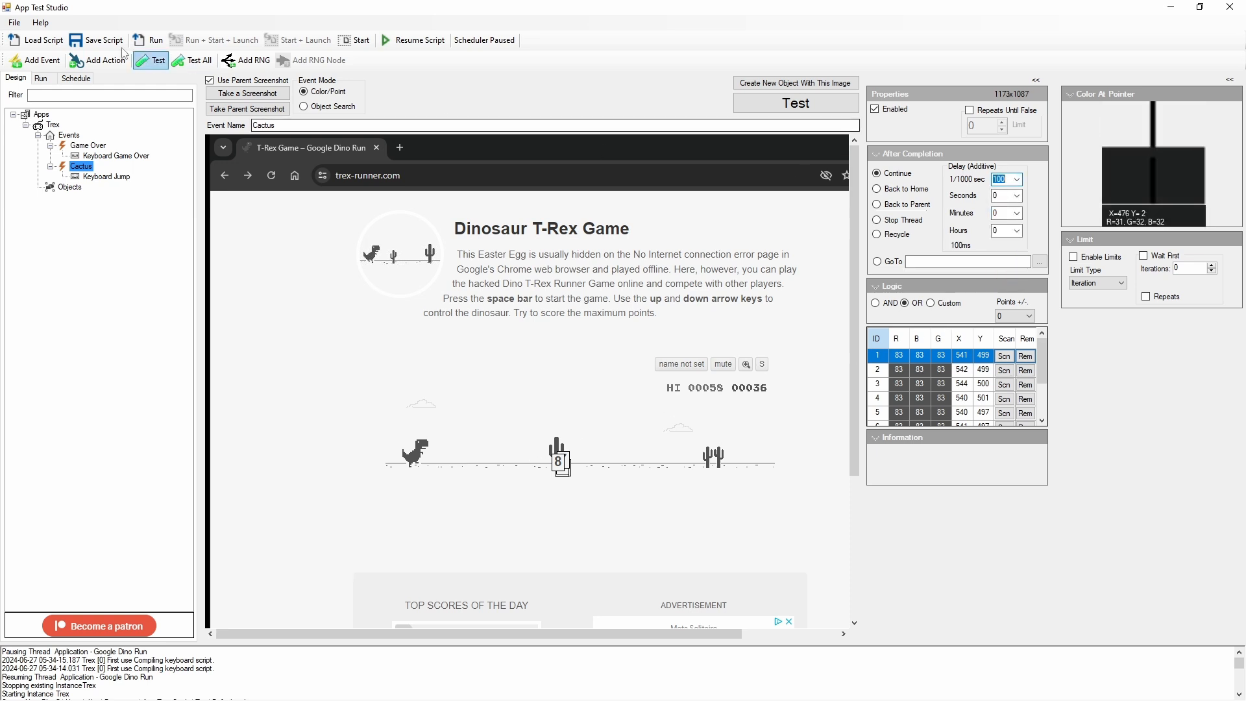
# Step: Save and run the script, and watch several game rounds to test the jump timing with the 100 ms Cactus delay
pyautogui.click(96, 41)
pyautogui.click(146, 40)
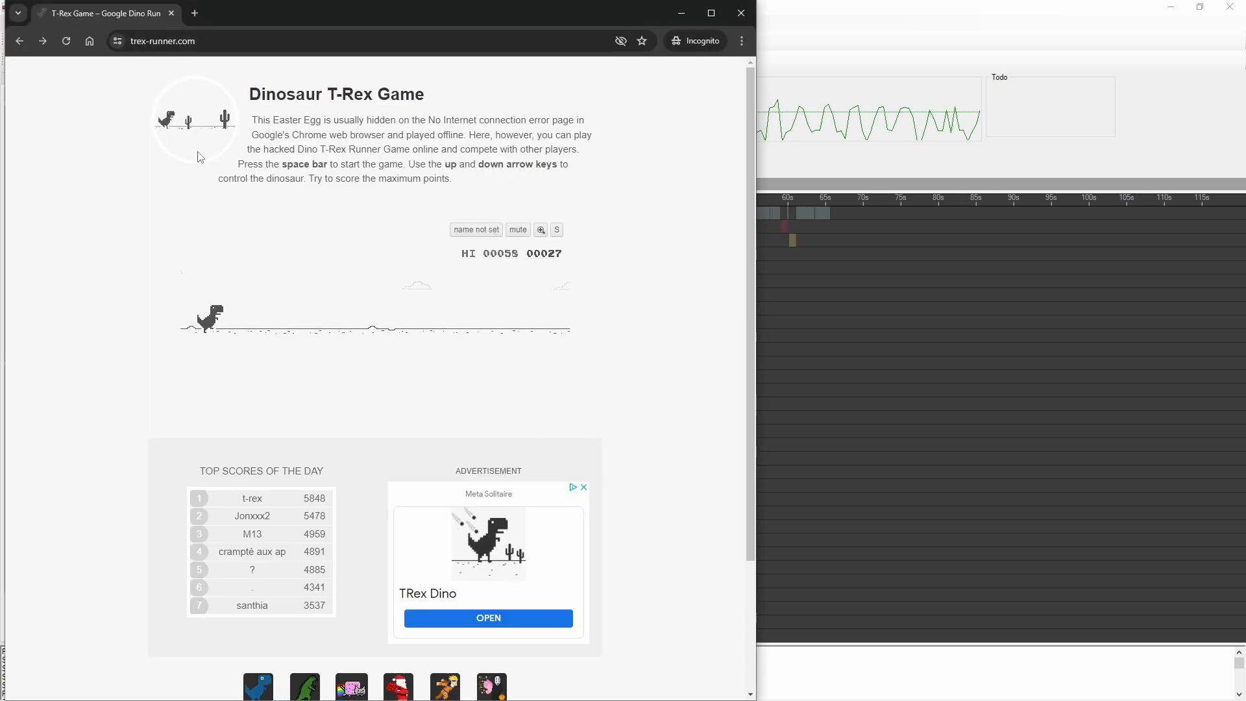
pyautogui.press('space')
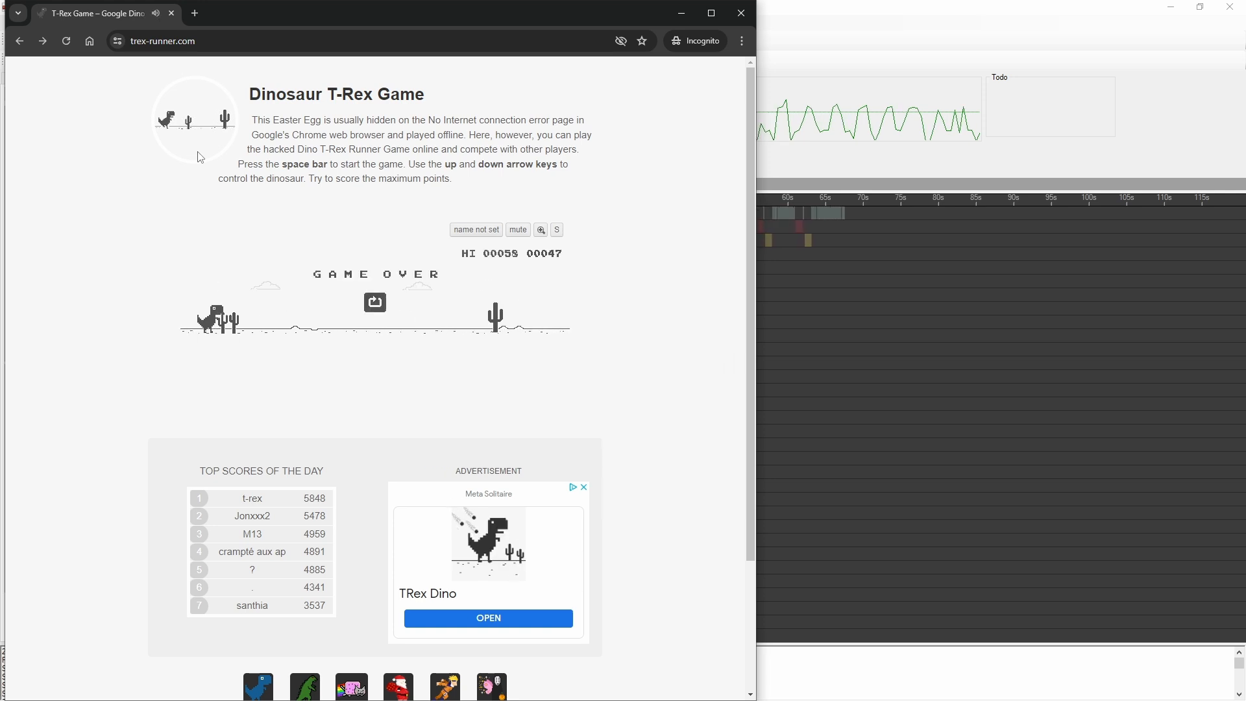
pyautogui.press('space')
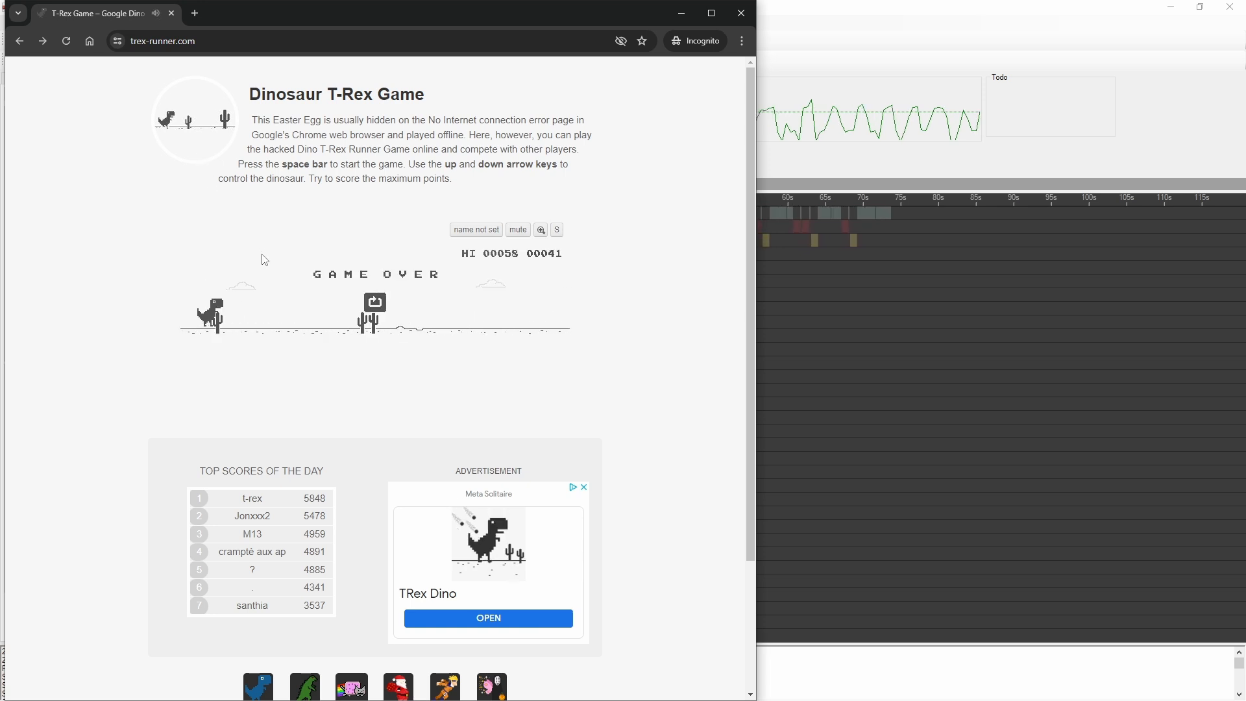
pyautogui.press('space')
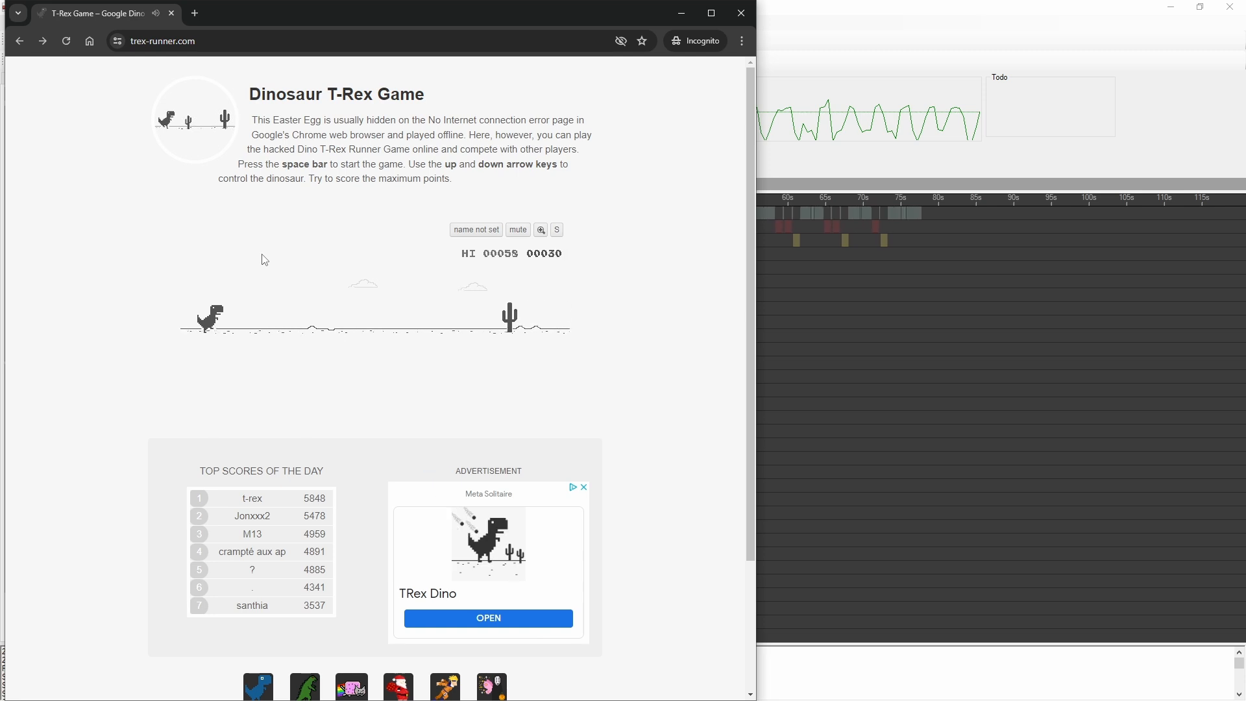
pyautogui.press('space')
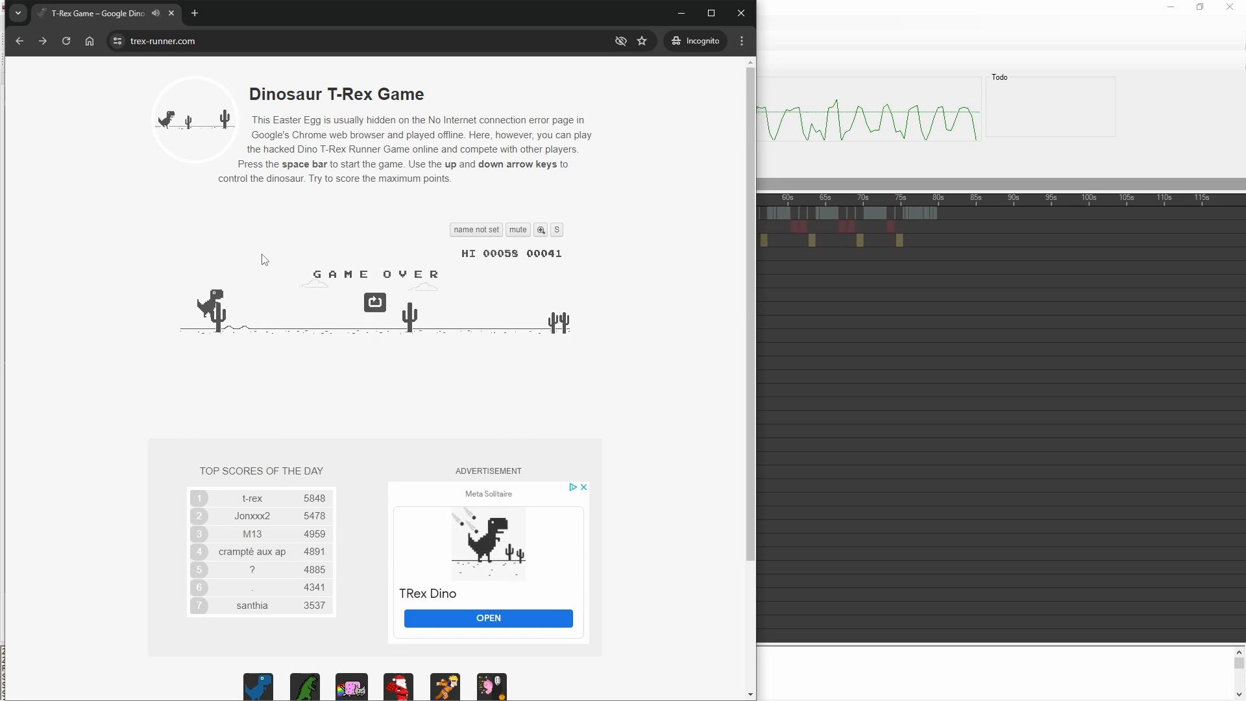
pyautogui.press('space')
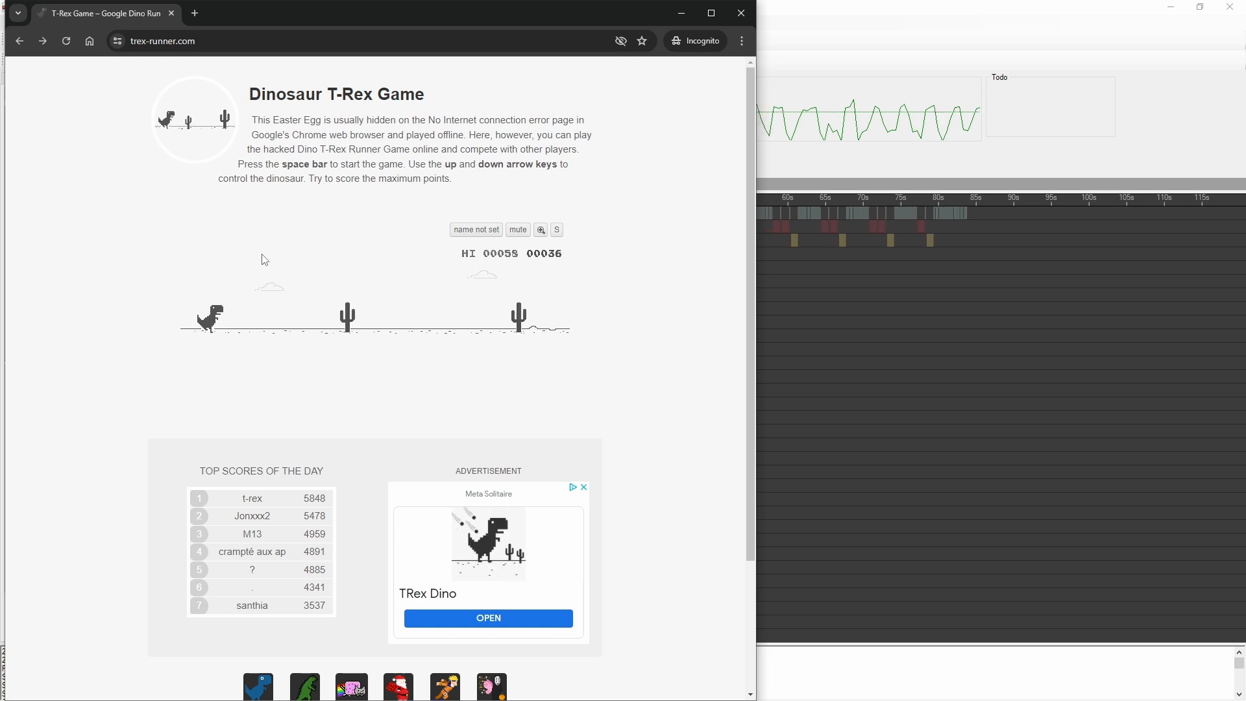
pyautogui.press('space')
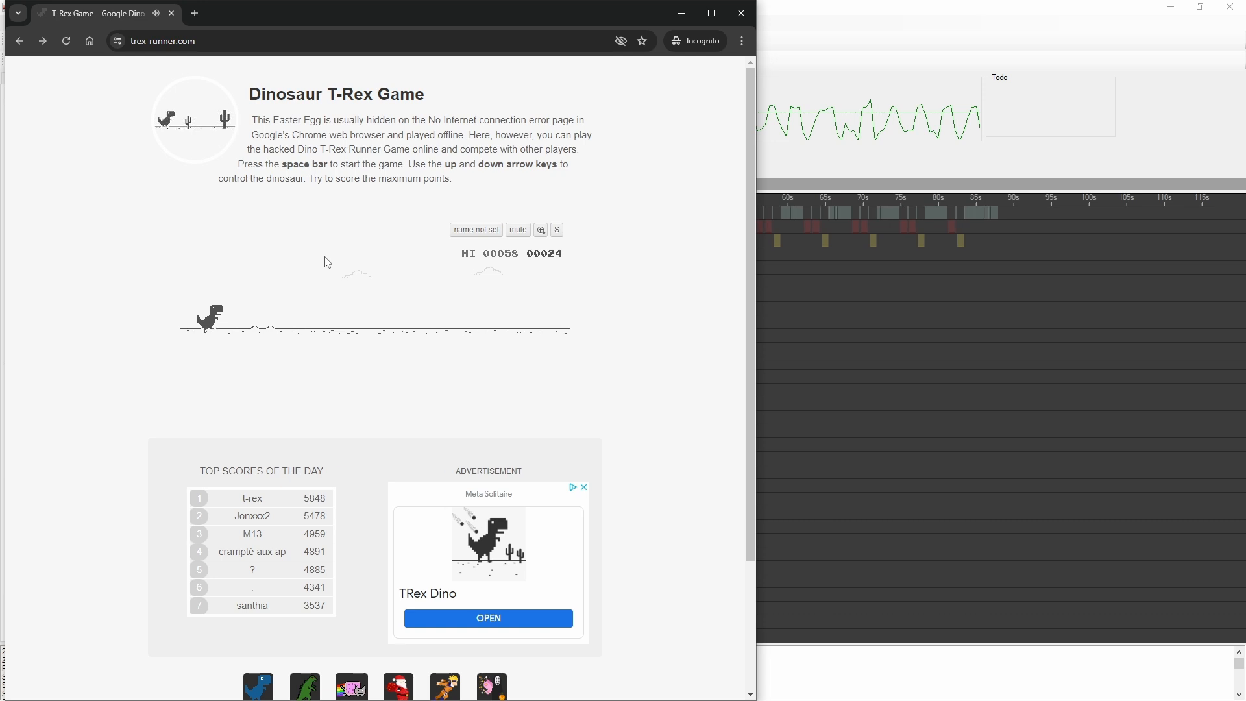
pyautogui.press('space')
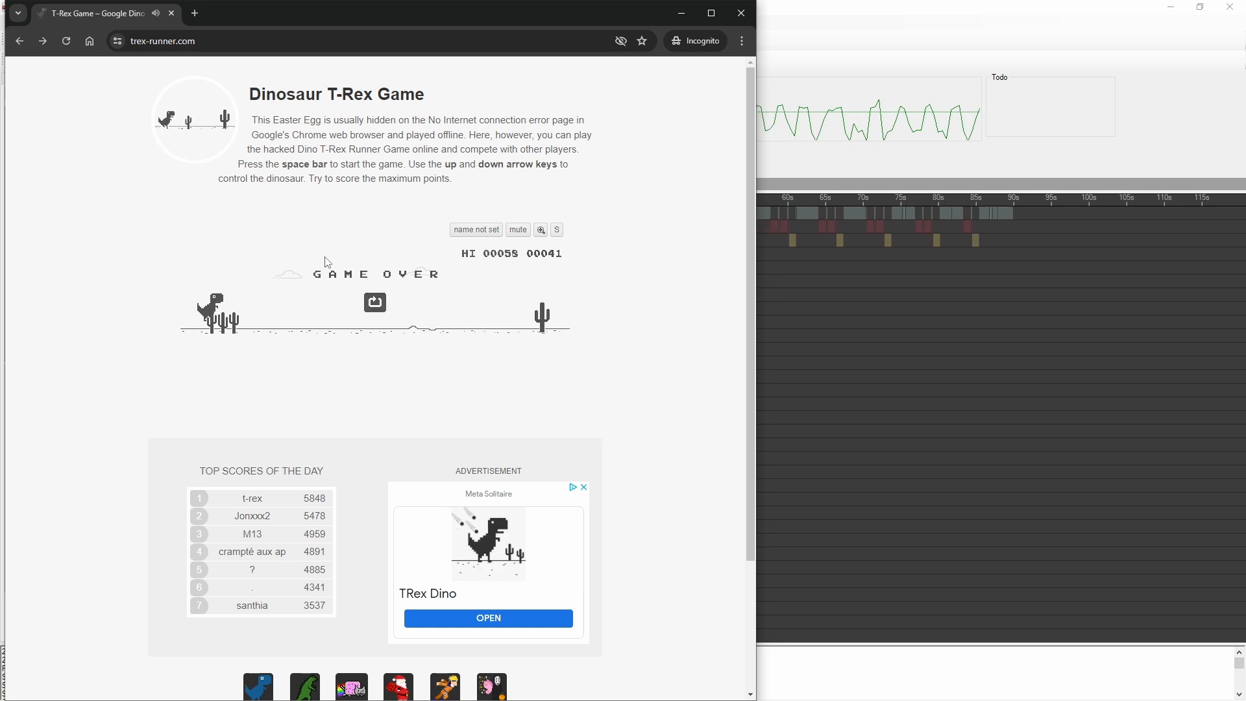
pyautogui.press('space')
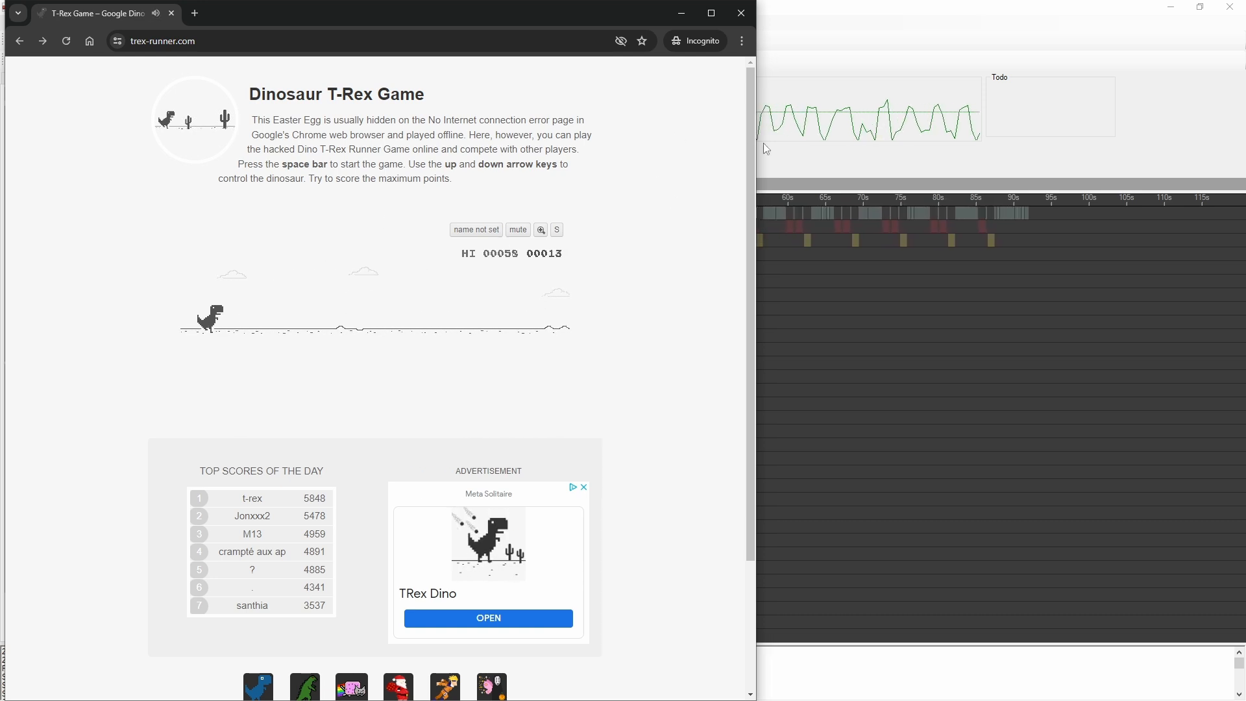
# Step: Set the Cactus event's after-completion delay to 200 ms and run the script to test it in the game
pyautogui.click(763, 143)
pyautogui.click(16, 78)
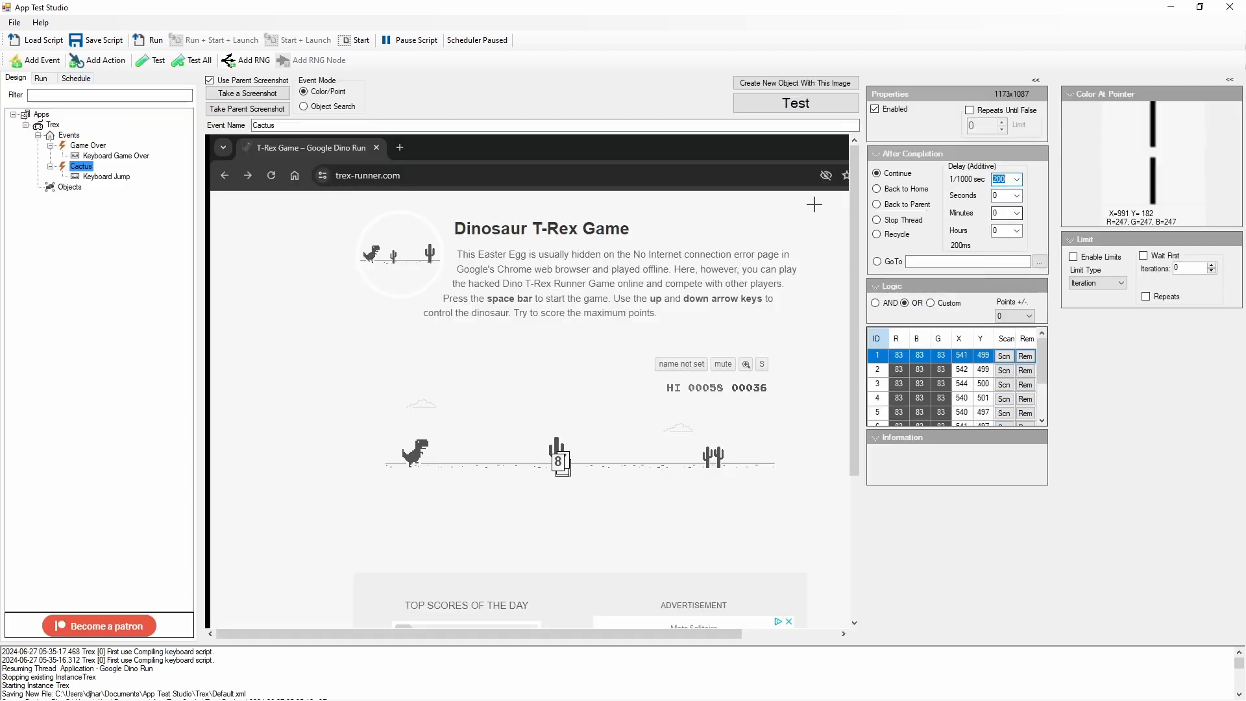
pyautogui.click(150, 40)
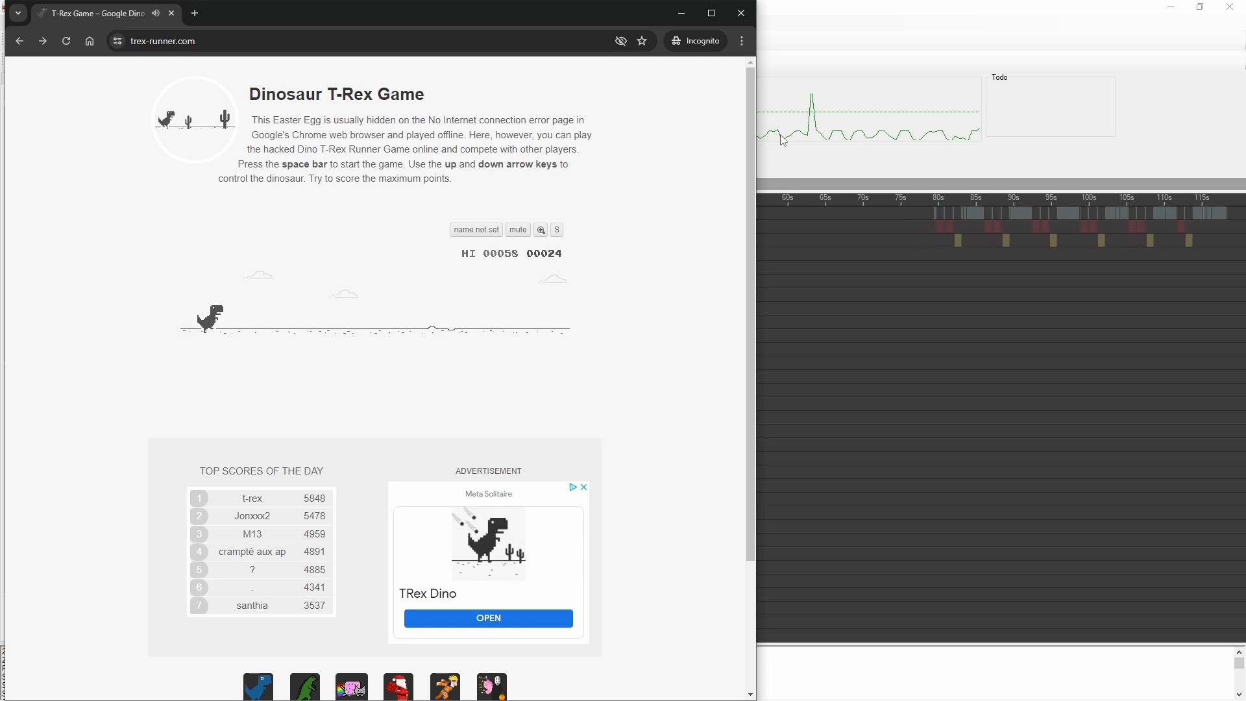
pyautogui.press('Up')
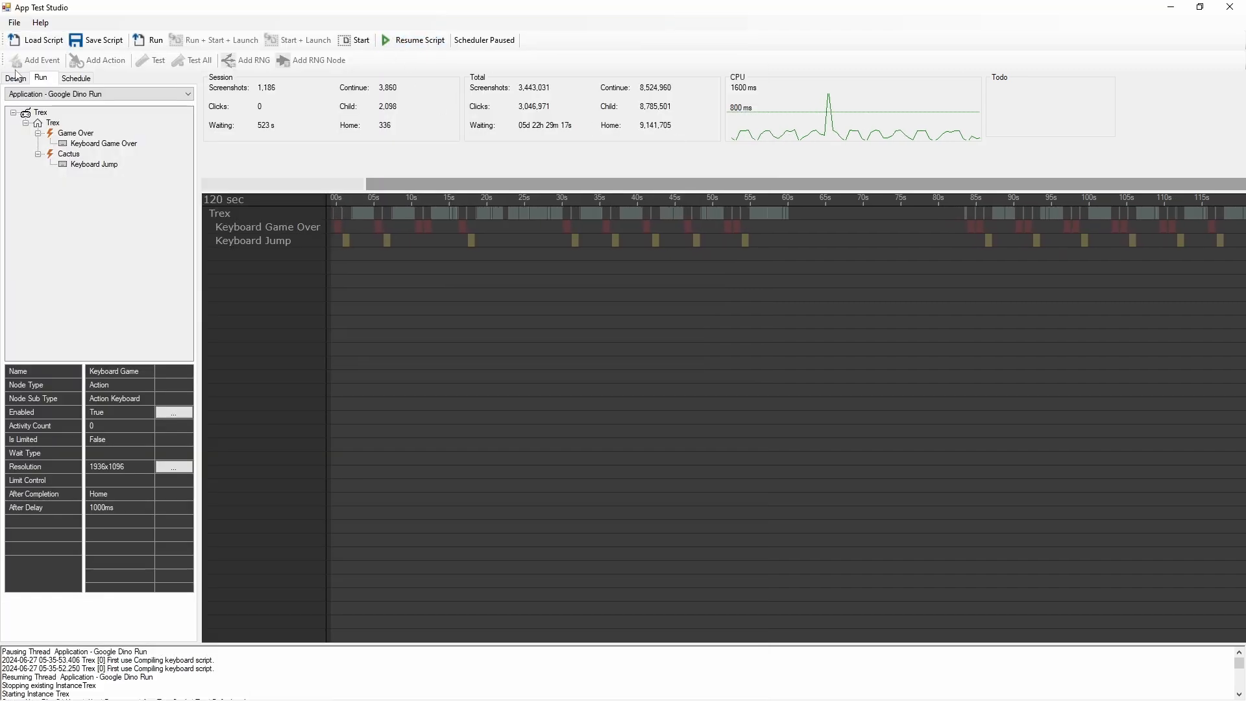
# Step: Set the Cactus event's after-completion delay to 400 ms
pyautogui.click(16, 77)
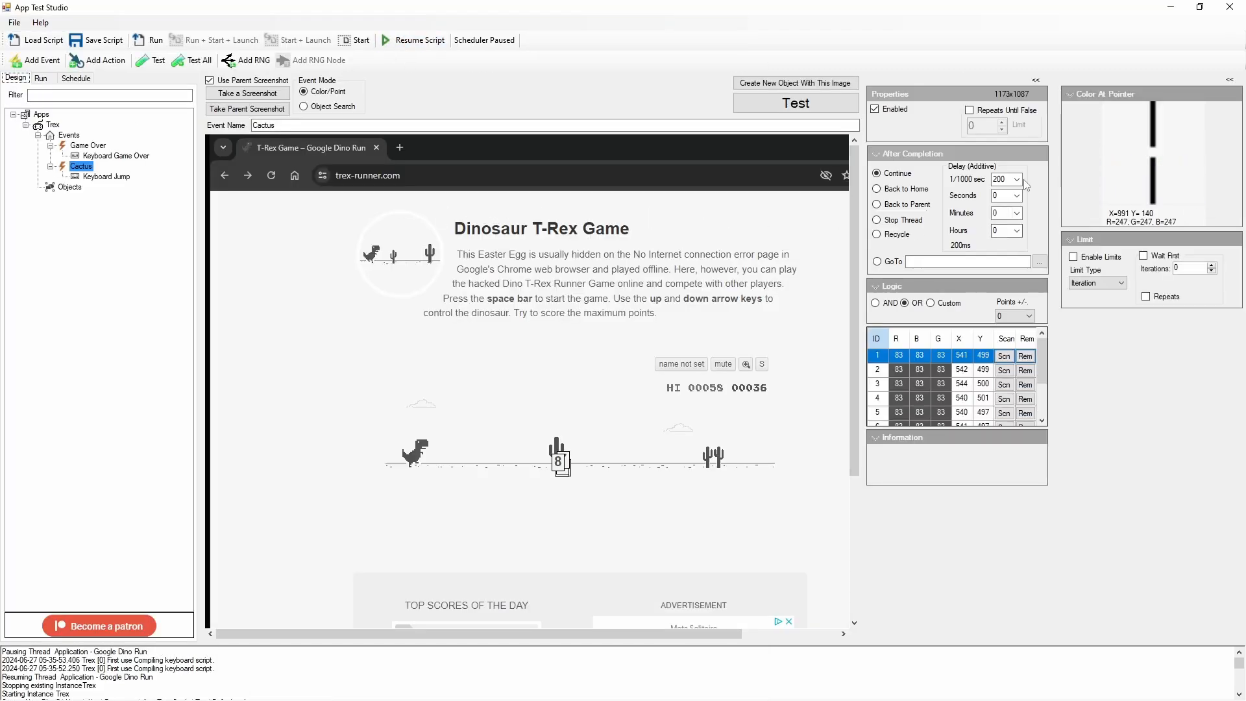
pyautogui.click(1020, 181)
pyautogui.click(1002, 233)
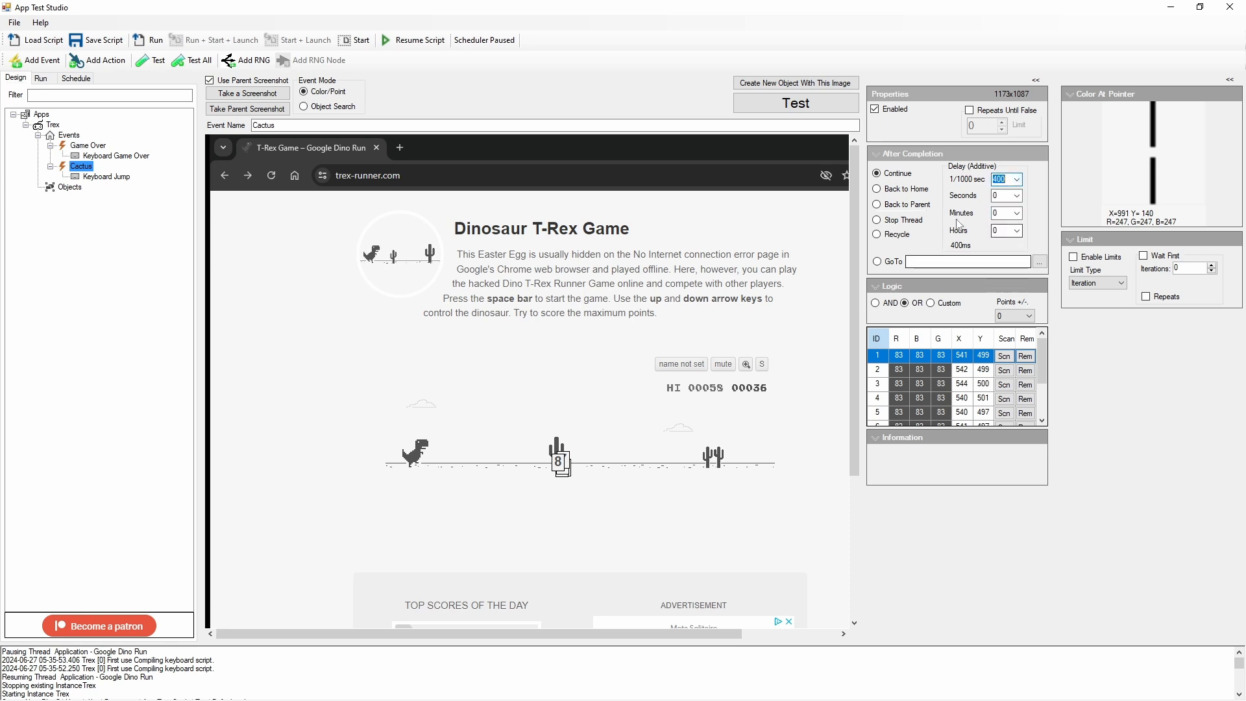
# Step: Save and run the script, and test the 400 ms Cactus delay in the game
pyautogui.click(98, 40)
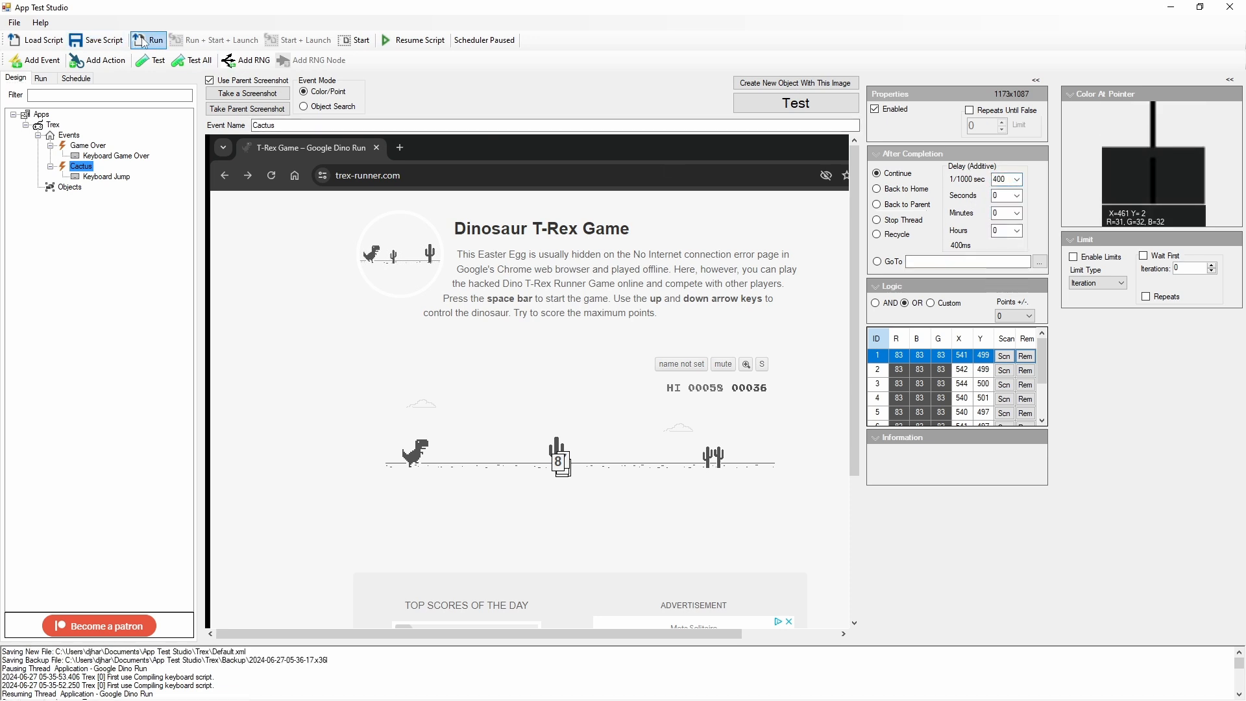
pyautogui.click(145, 42)
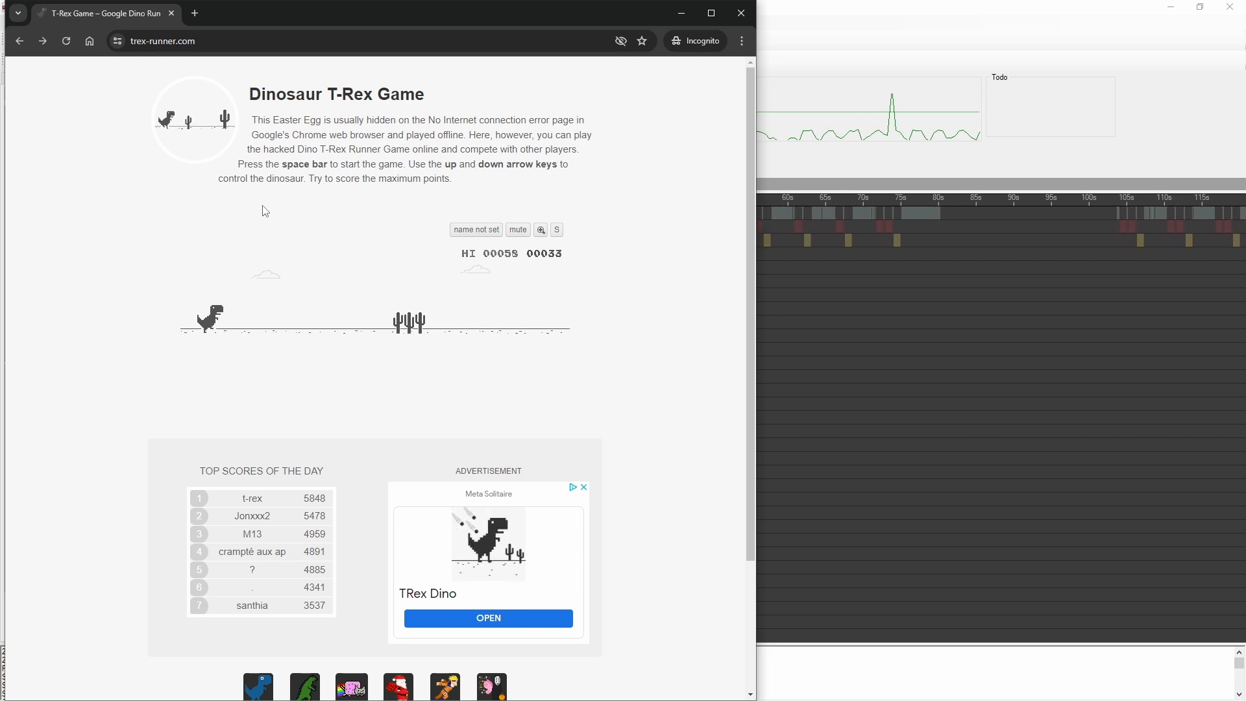
pyautogui.press('space')
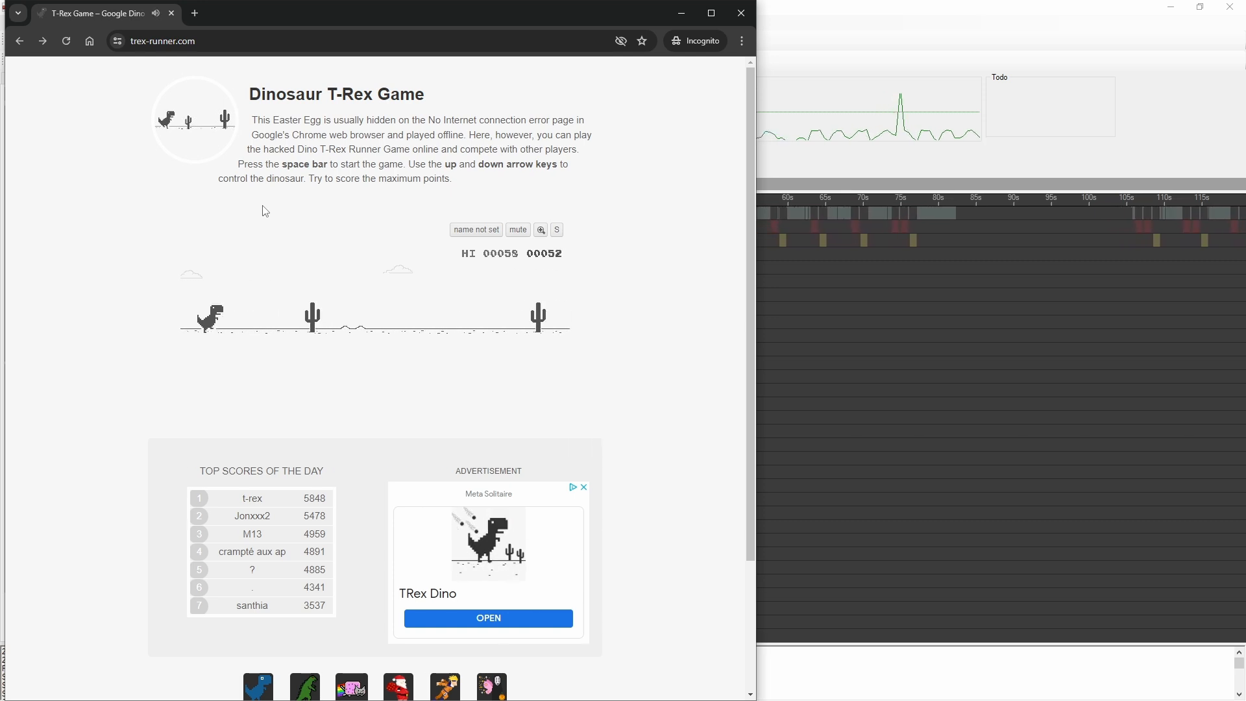
pyautogui.press('space')
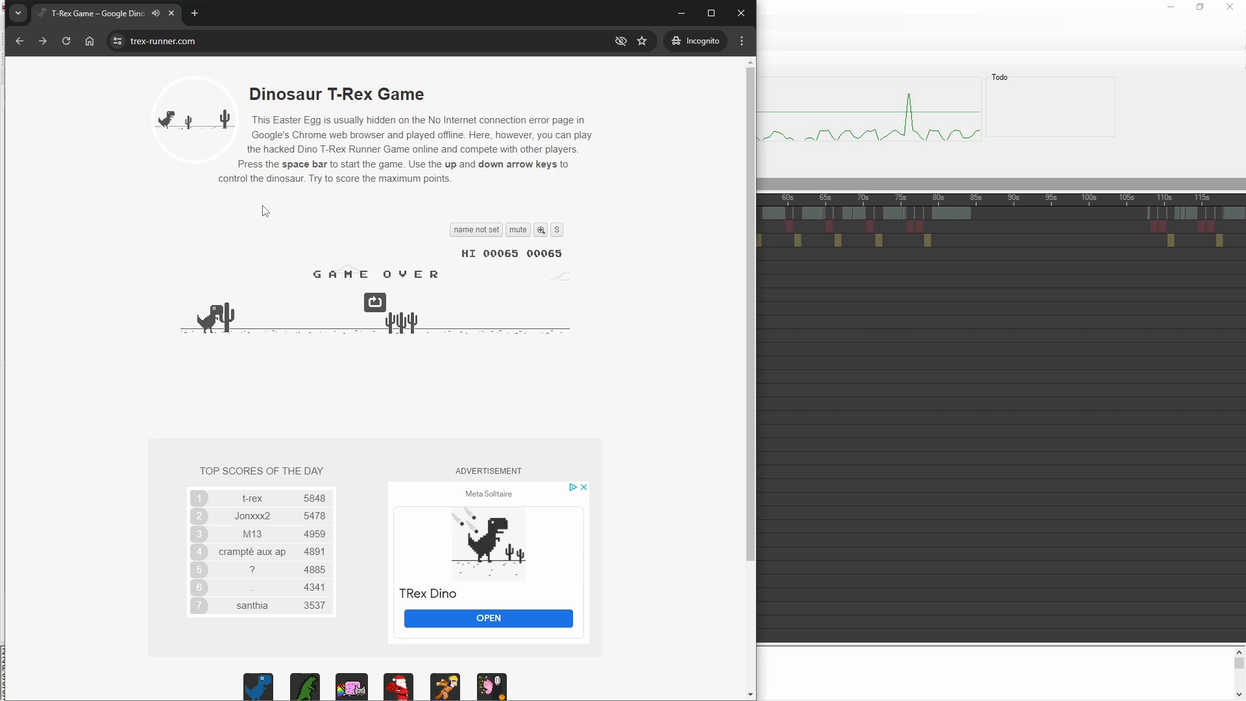
pyautogui.press('space')
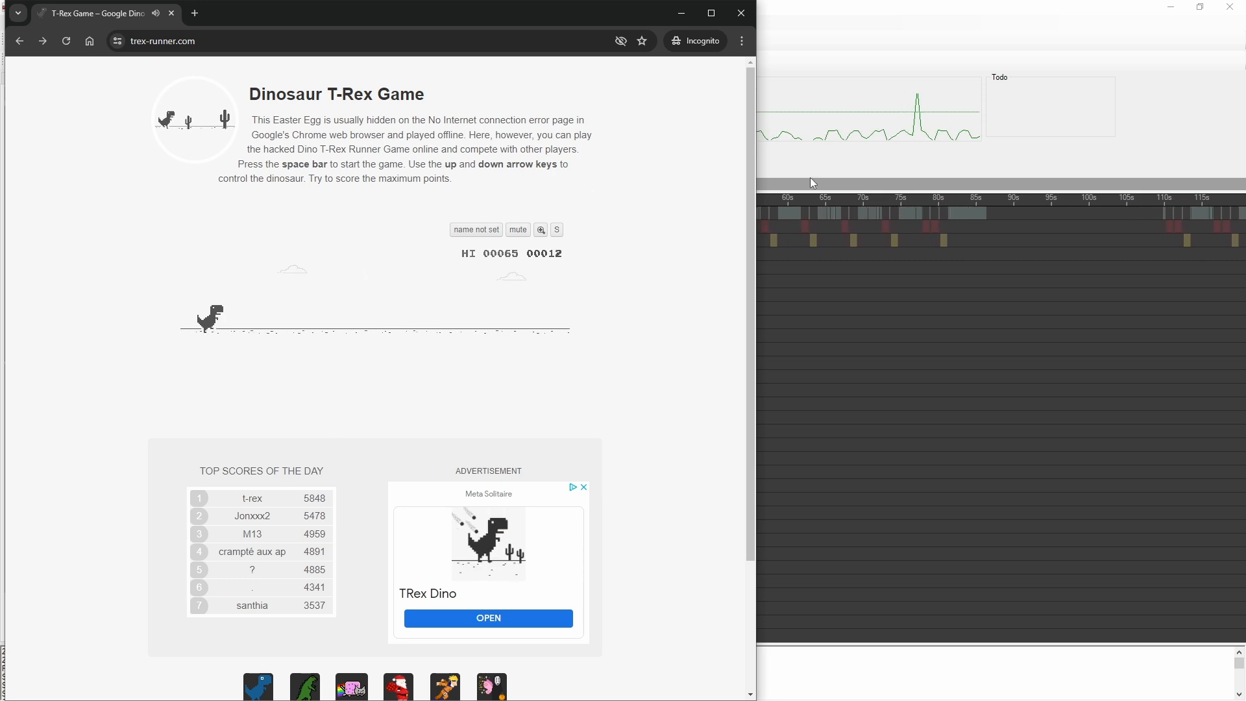
# Step: Set the Keyboard Jump action's after-completion delay to 0 seconds and 200 ms, and save the script
pyautogui.click(835, 162)
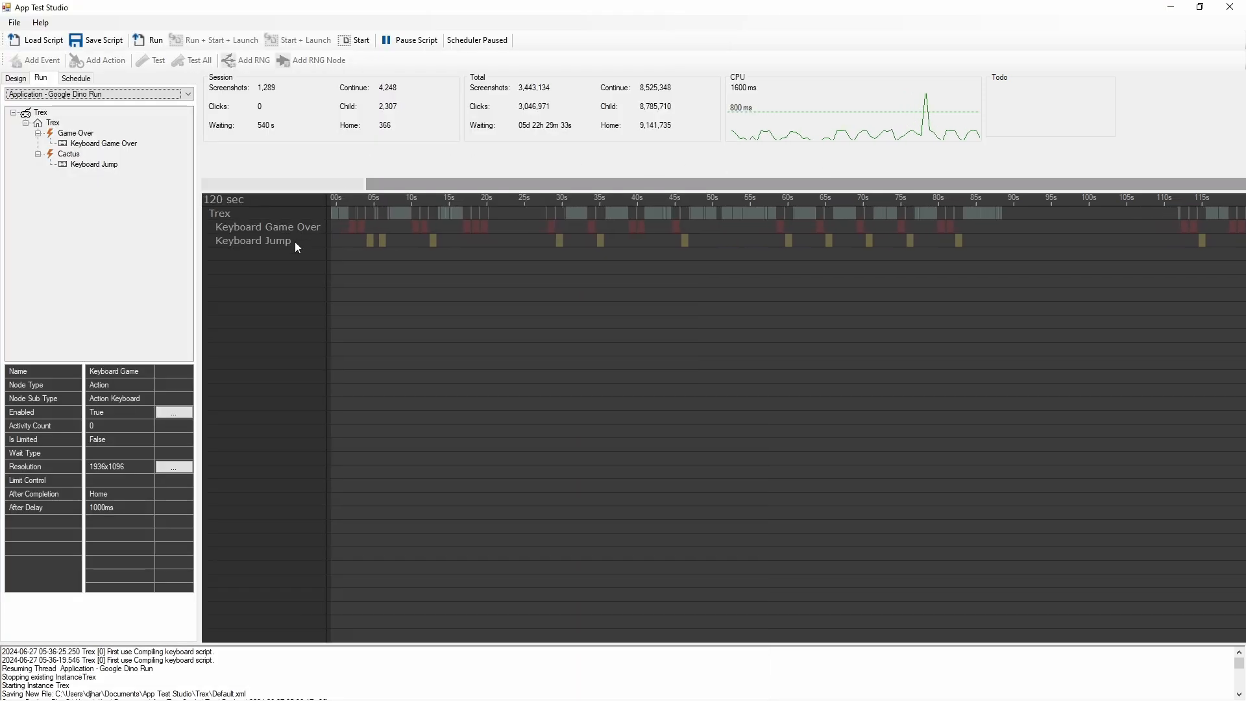
pyautogui.click(15, 78)
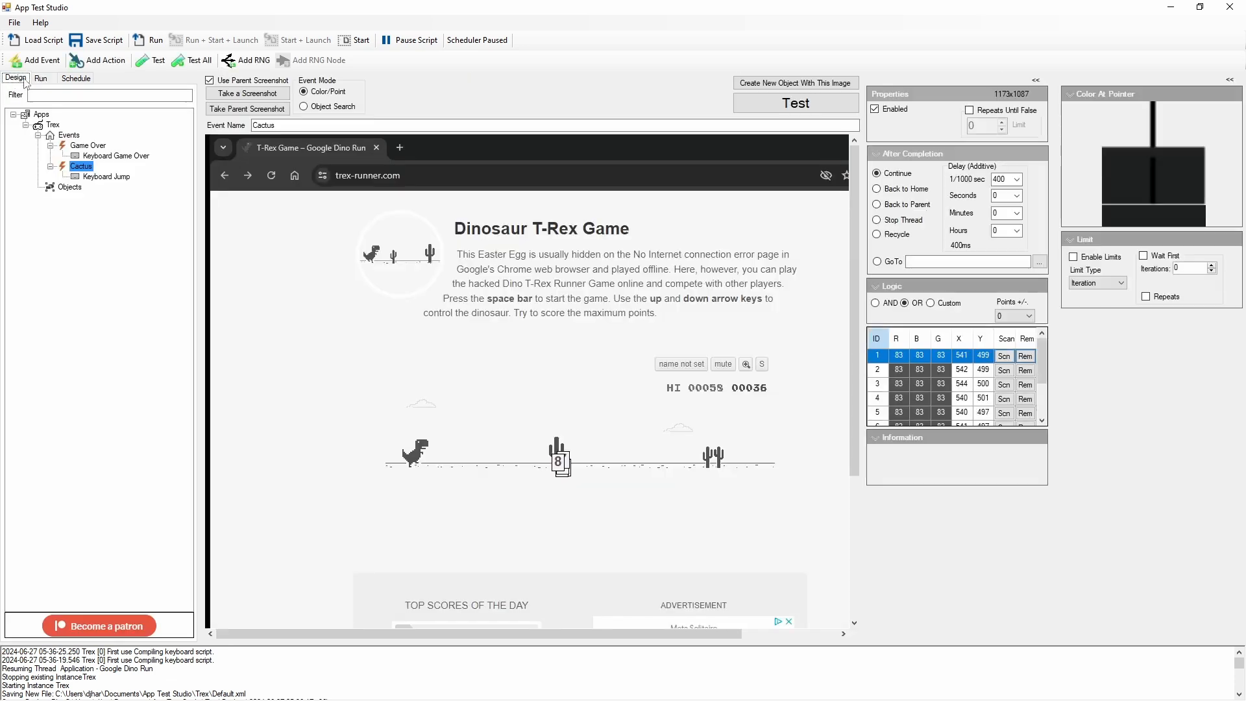
pyautogui.click(105, 176)
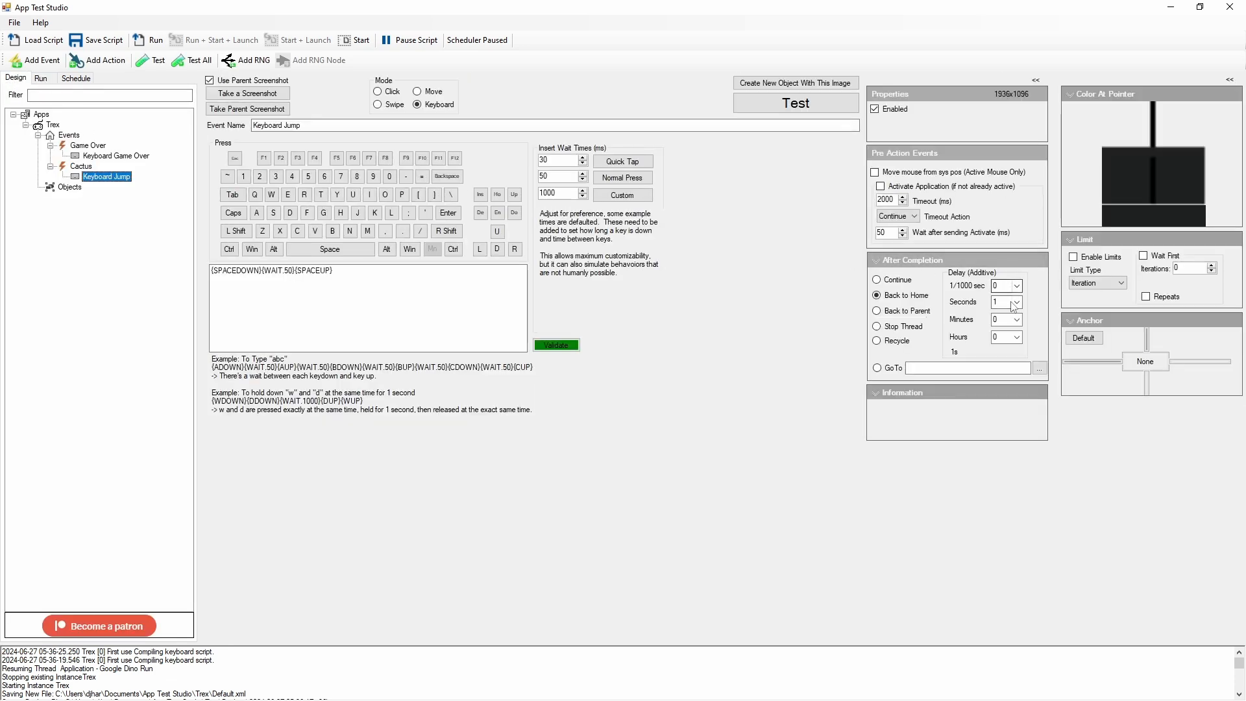
pyautogui.click(1019, 304)
pyautogui.click(1017, 302)
pyautogui.click(1010, 314)
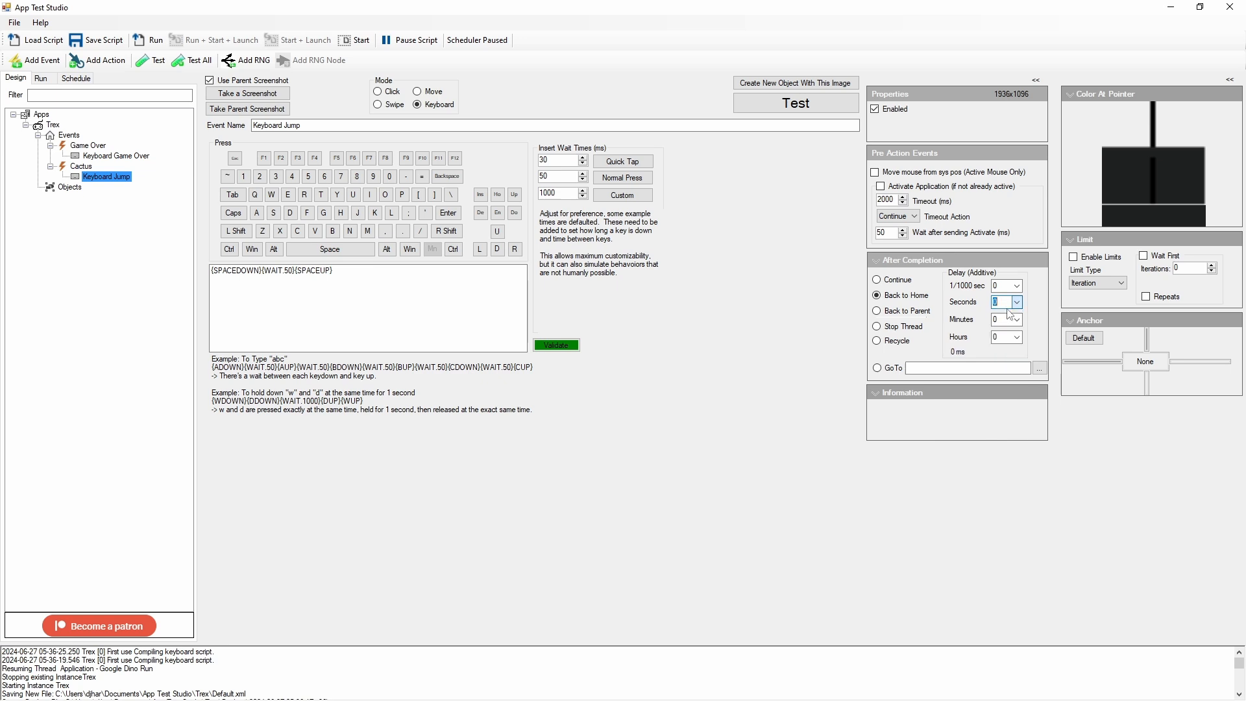
pyautogui.click(1017, 287)
pyautogui.click(1015, 307)
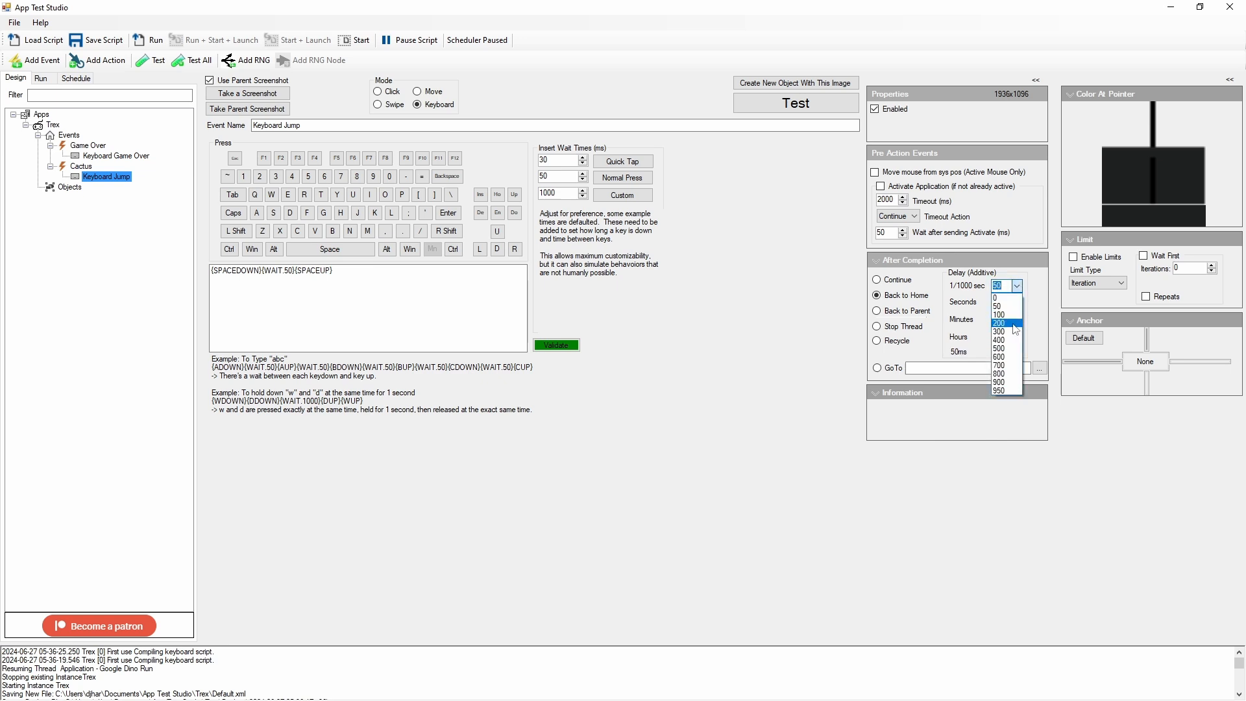
pyautogui.click(1014, 324)
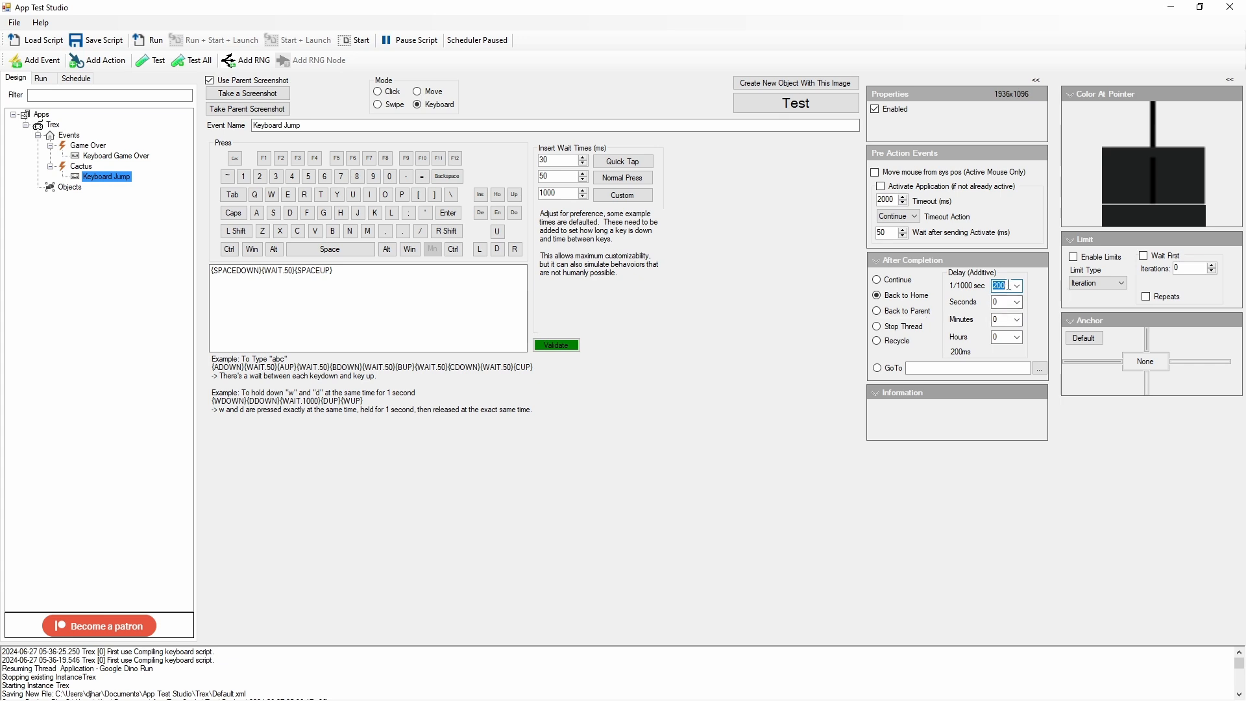
pyautogui.click(96, 40)
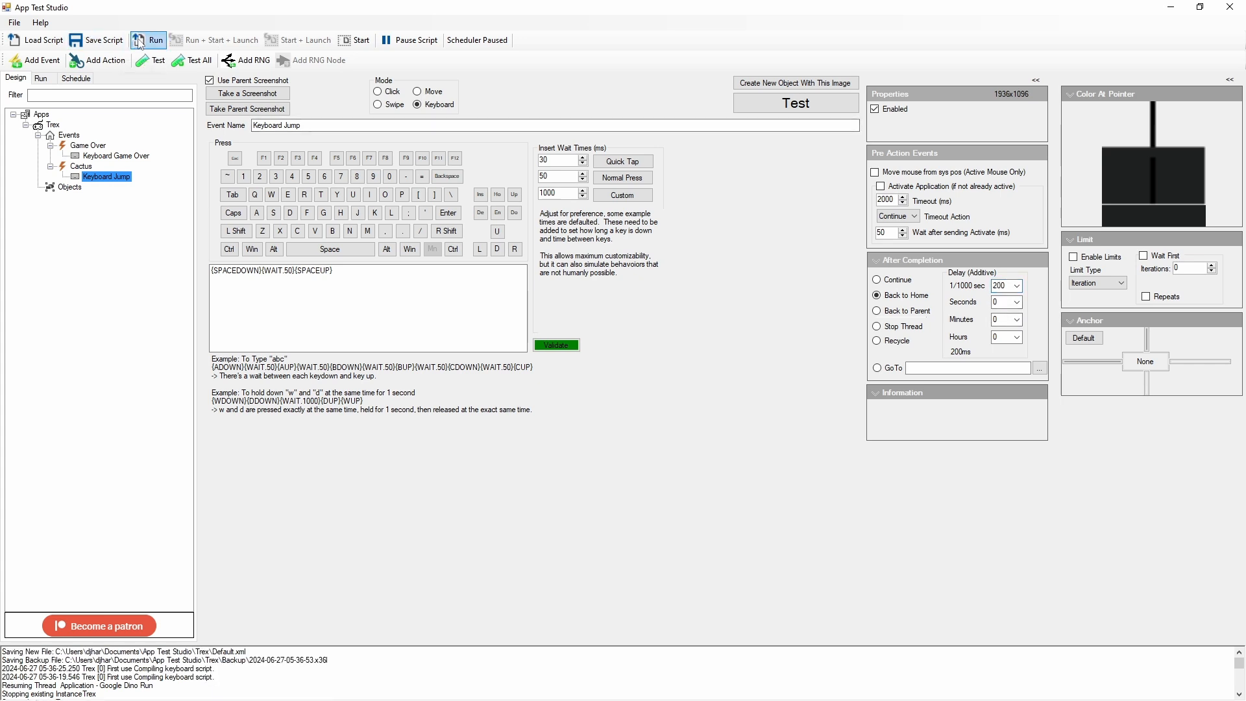
# Step: Run the script and test the Keyboard Jump action's 200 ms delay in the T-Rex game in Chrome
pyautogui.click(140, 43)
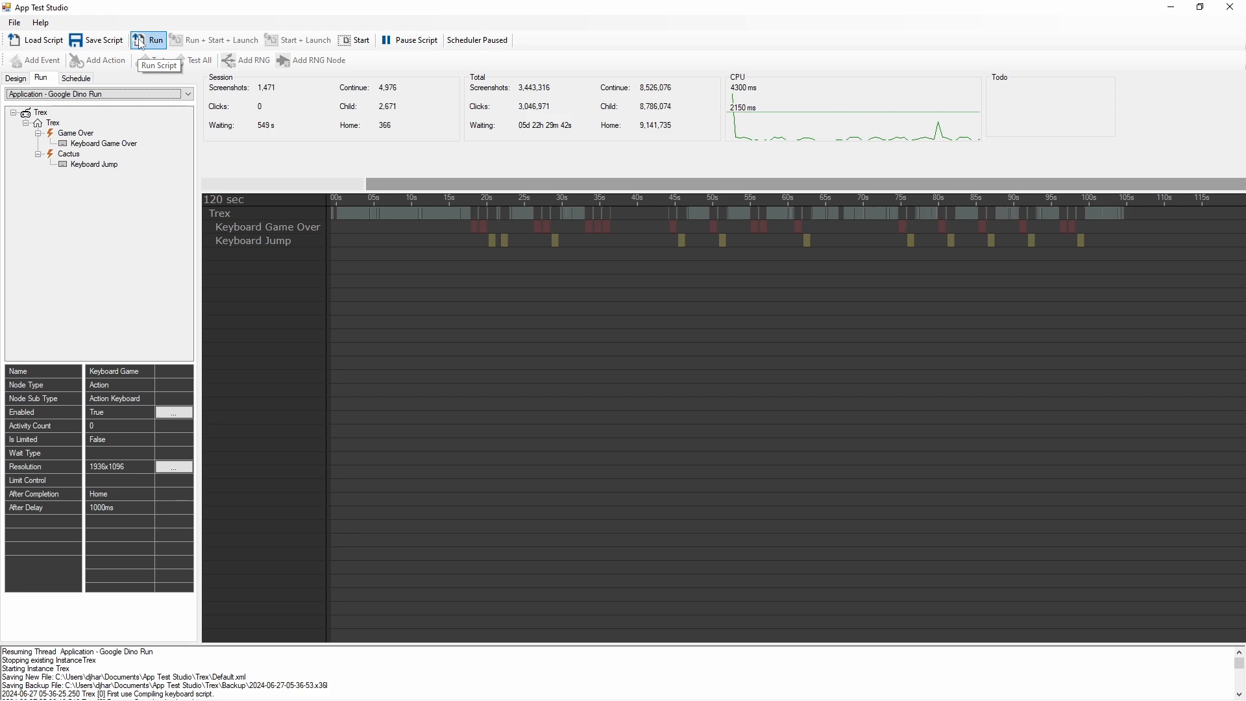
pyautogui.hotkey('alt', 'Tab')
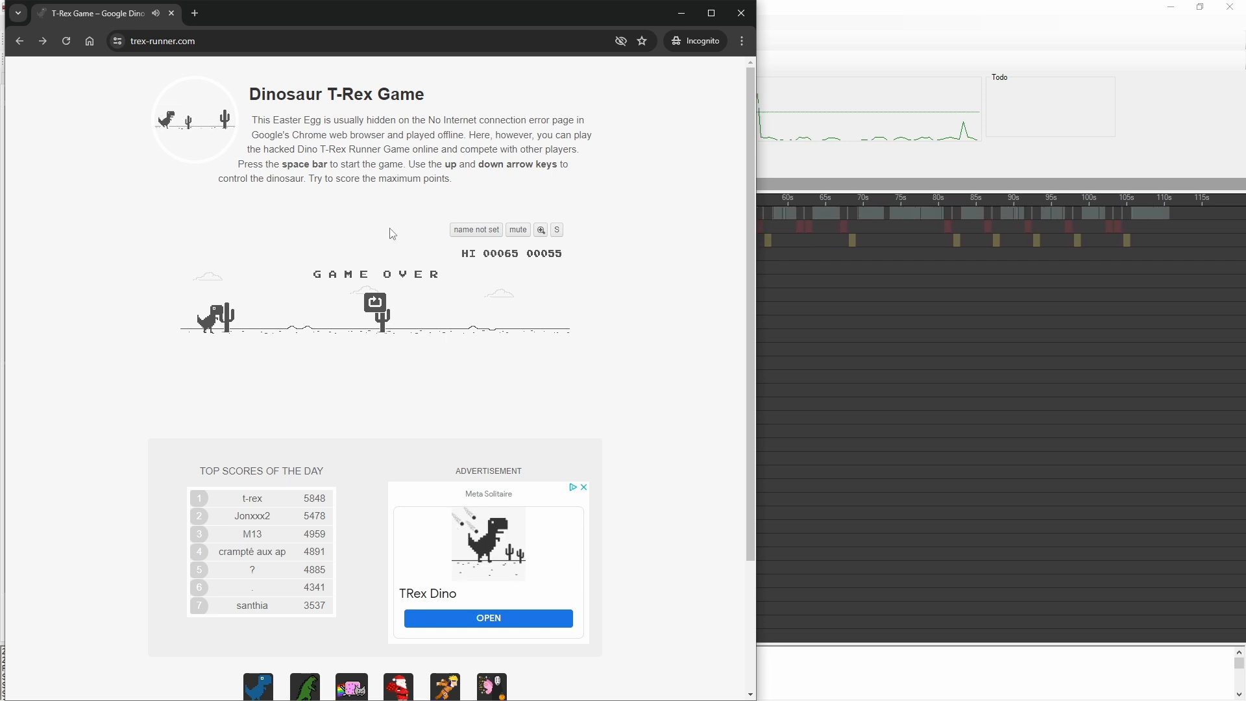
pyautogui.press('space')
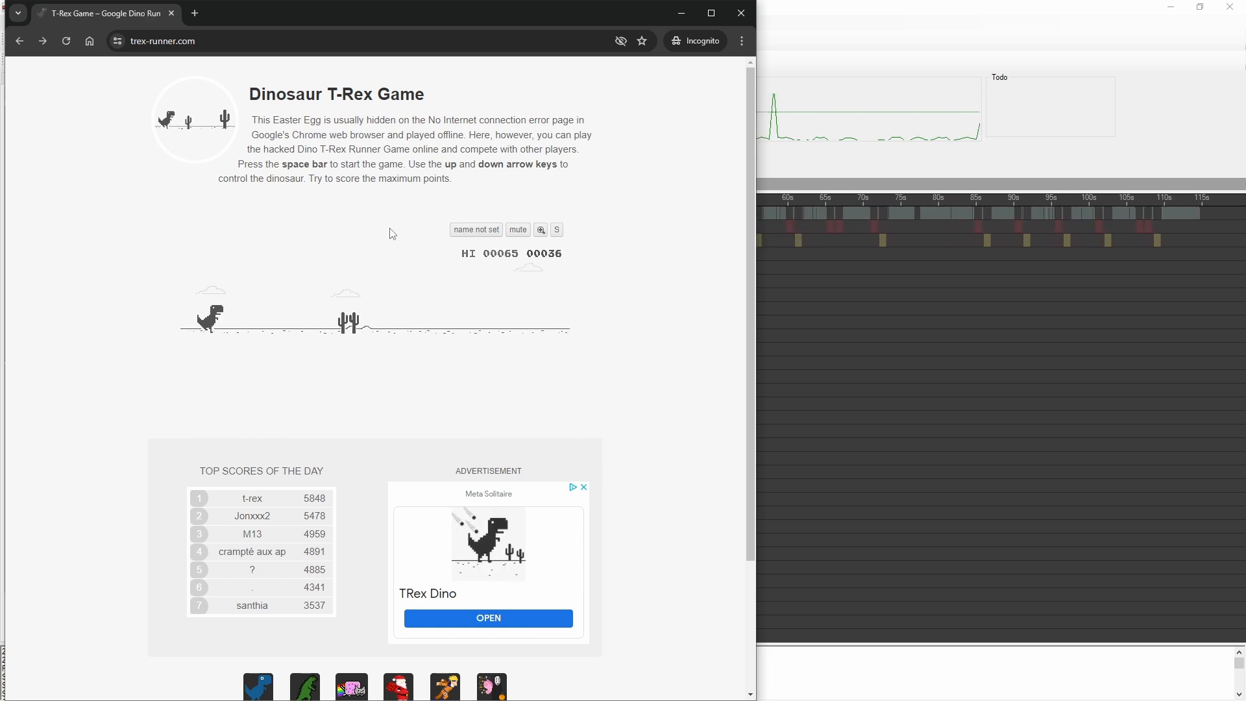
pyautogui.press('space')
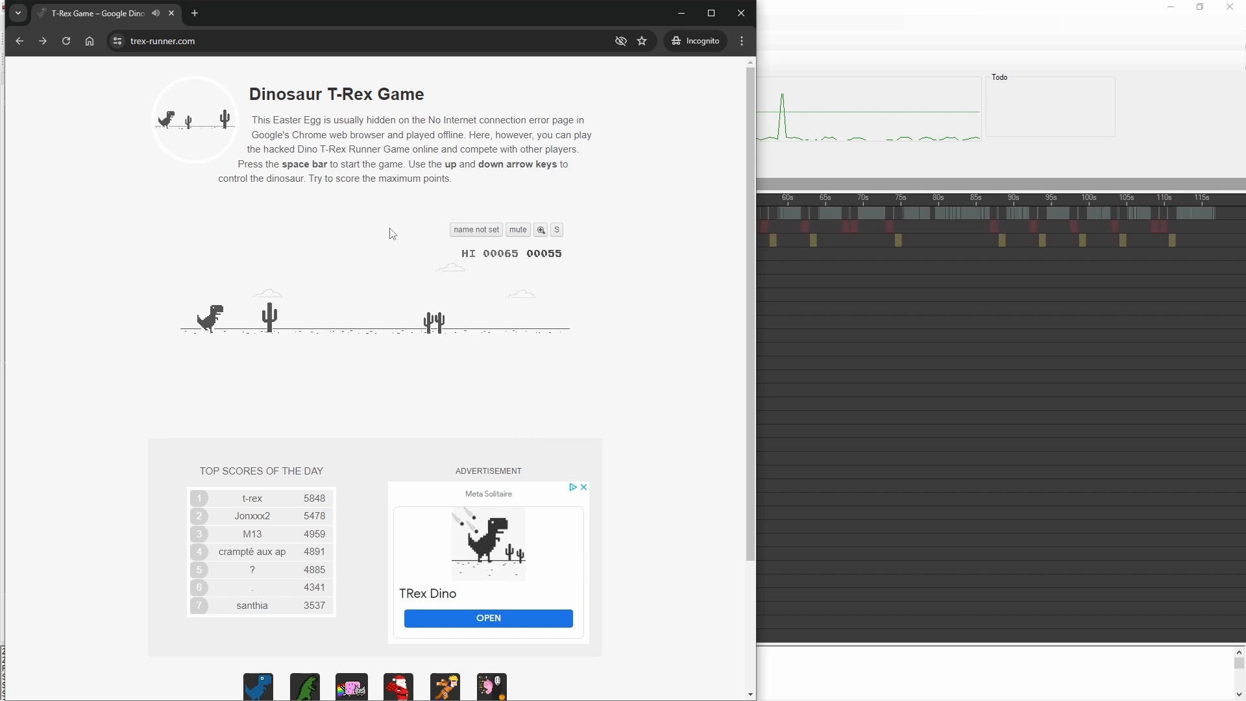
pyautogui.press('space')
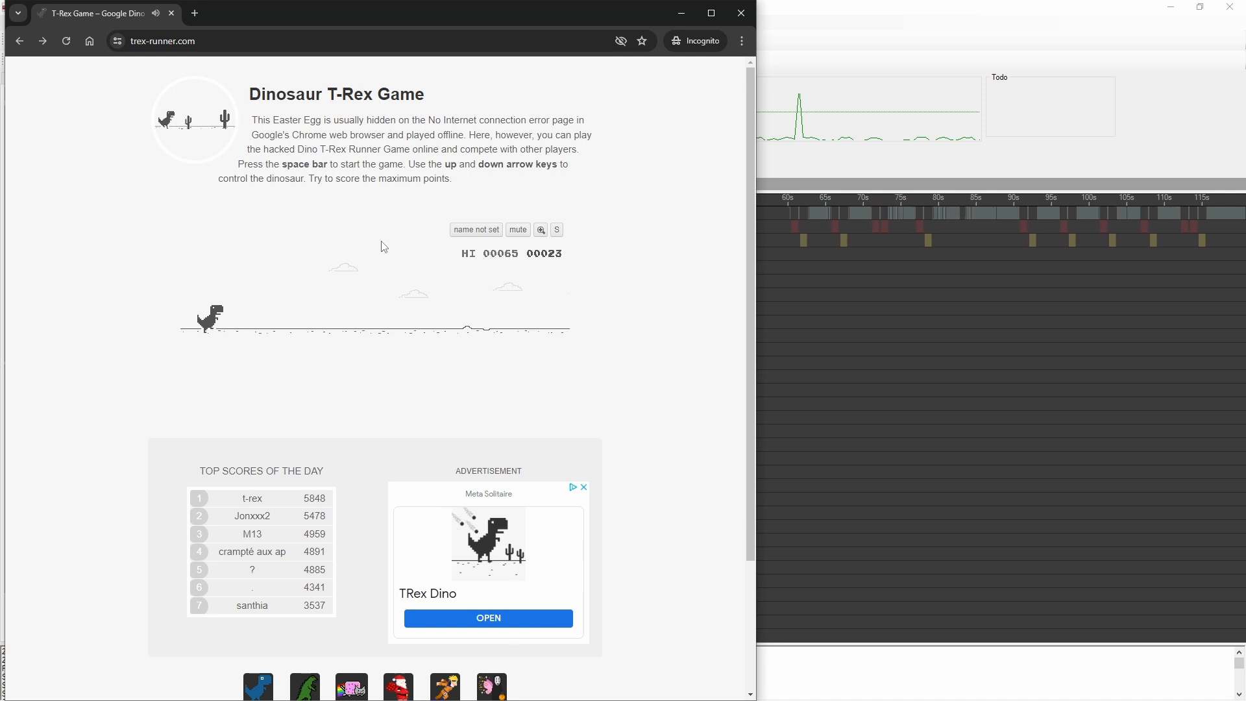
pyautogui.press('space')
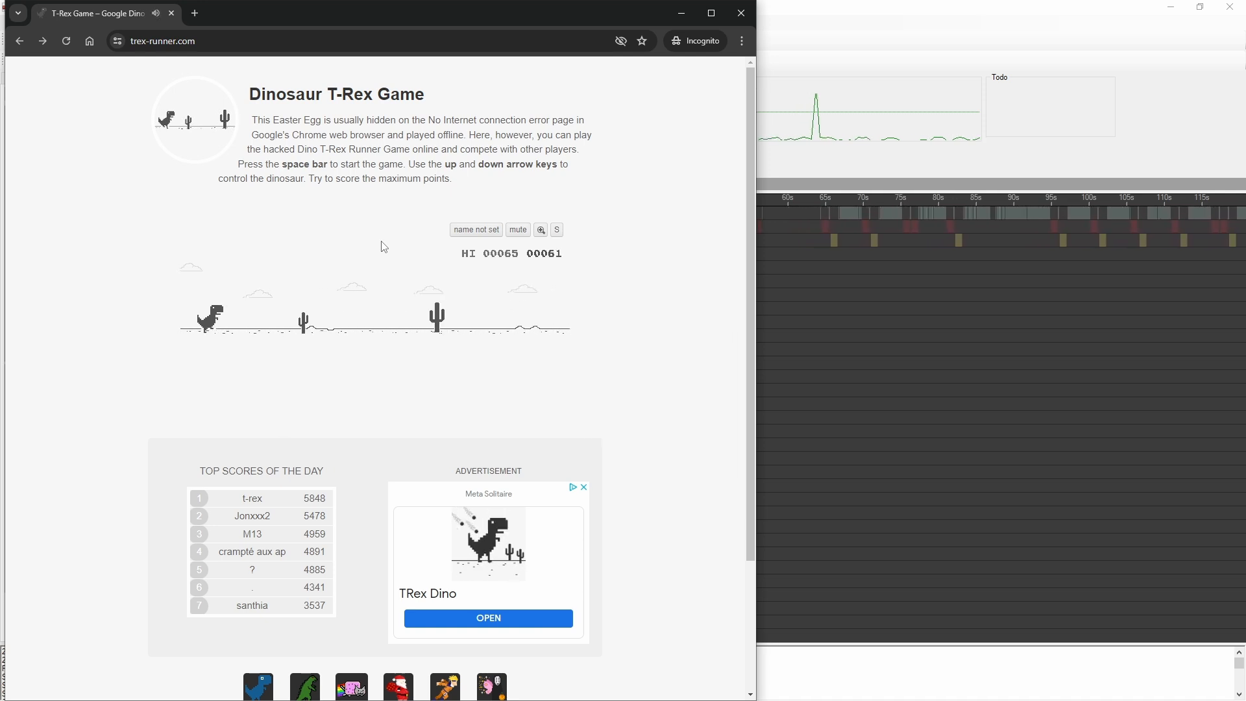
pyautogui.click(234, 331)
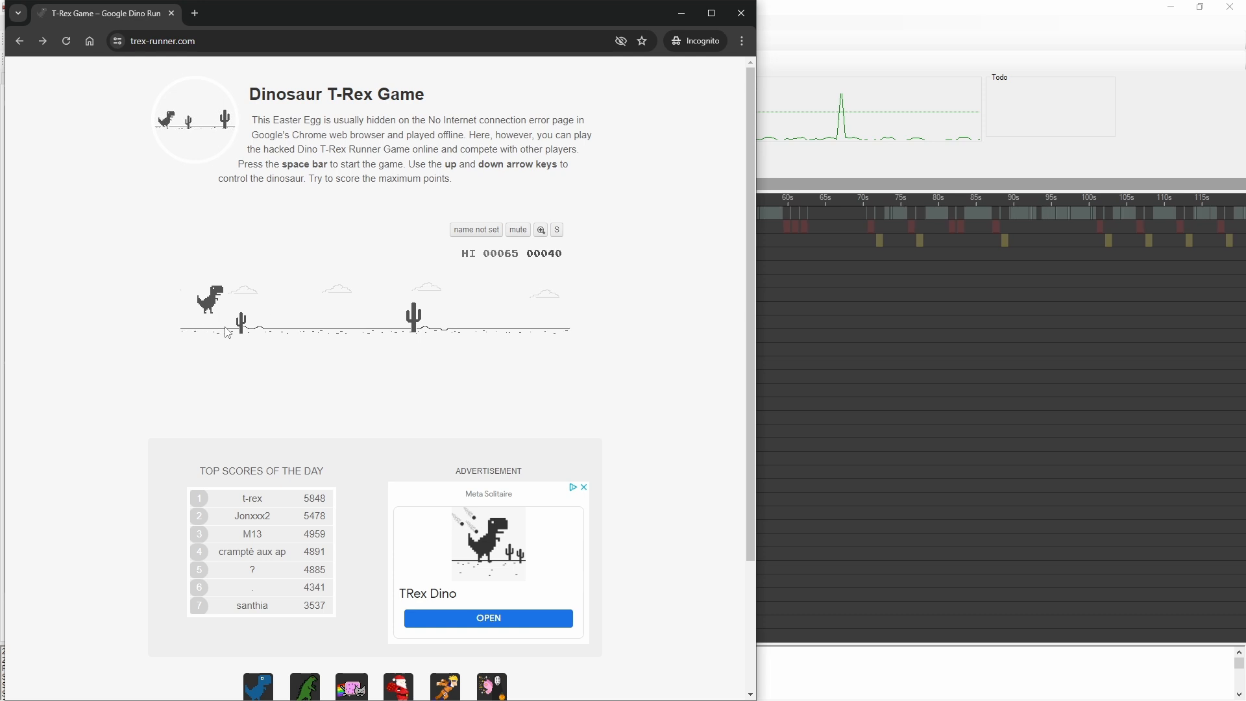
pyautogui.press('space')
pyautogui.press('space')
pyautogui.press('space')
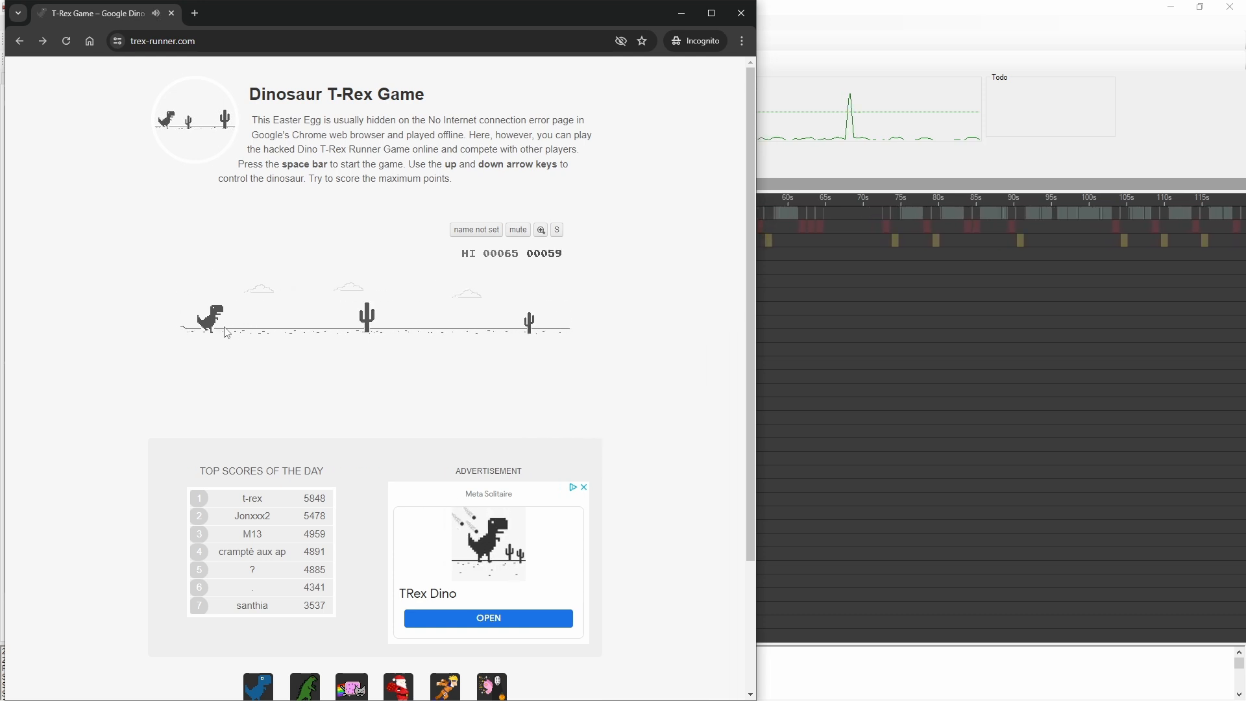
pyautogui.press('space')
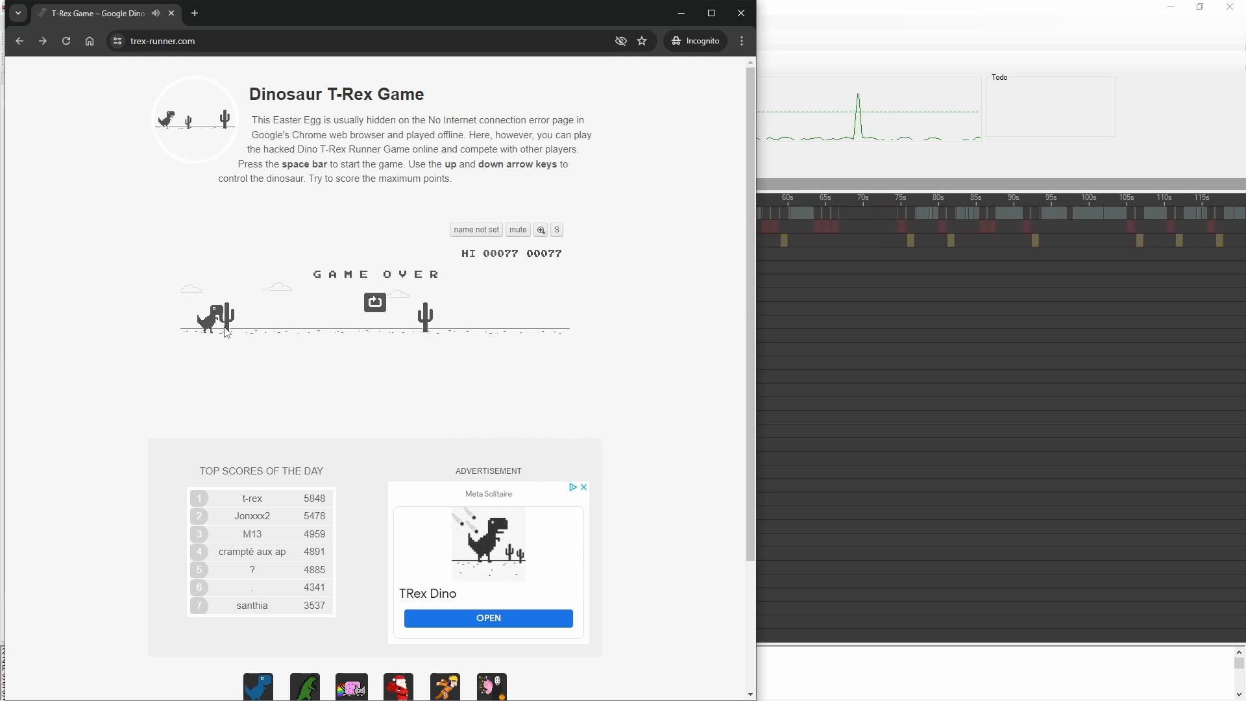
# Step: Switch back to App Test Studio, set the Cactus event's after-completion delay to 350 ms, and save the script
pyautogui.click(949, 171)
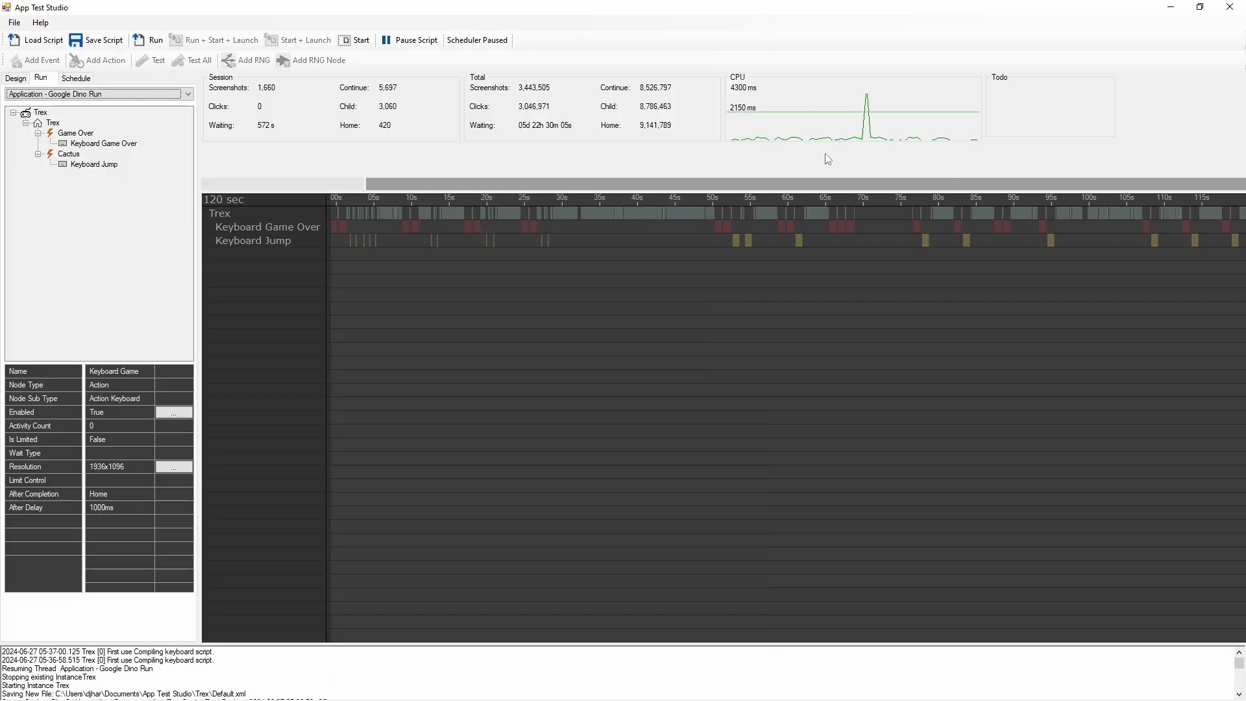
pyautogui.click(16, 78)
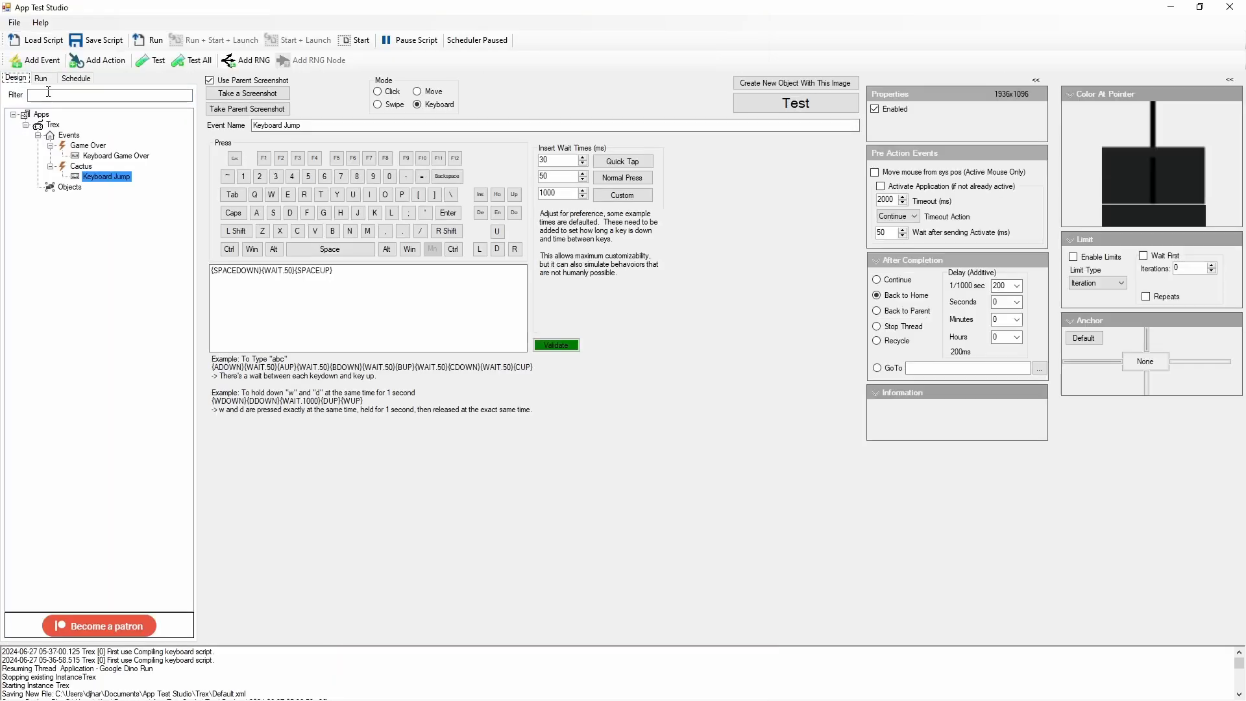
pyautogui.click(82, 166)
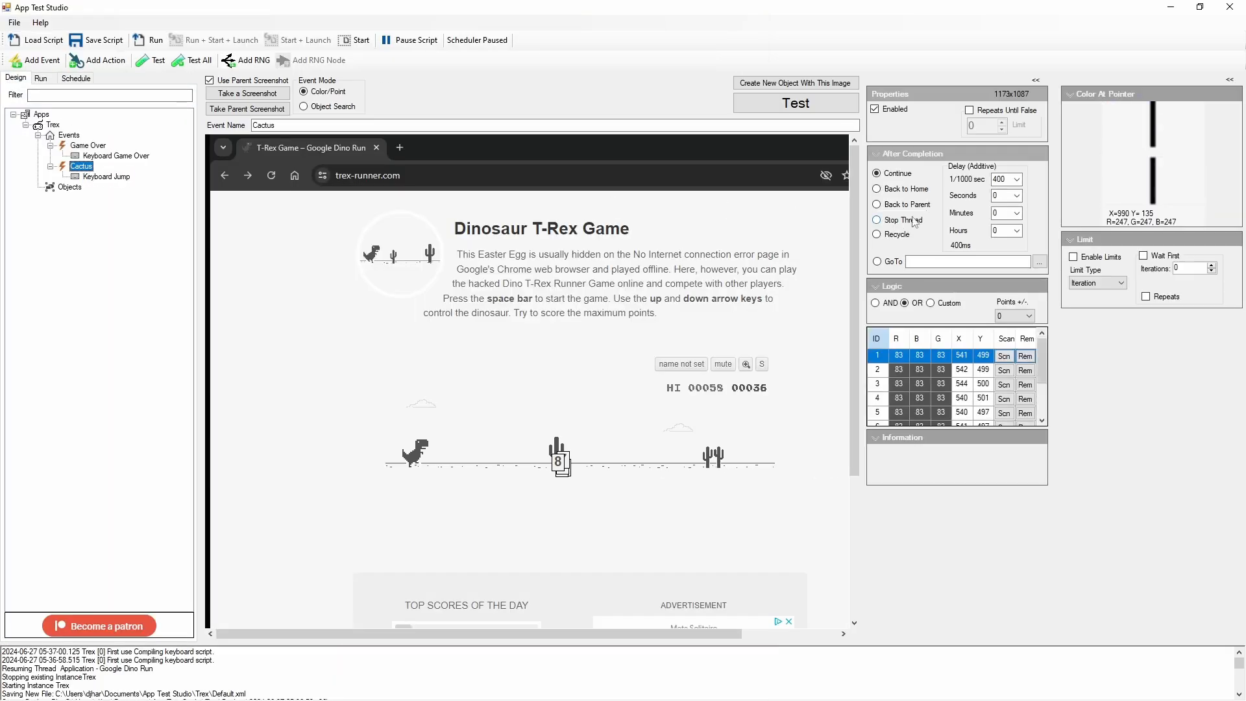
pyautogui.click(1016, 180)
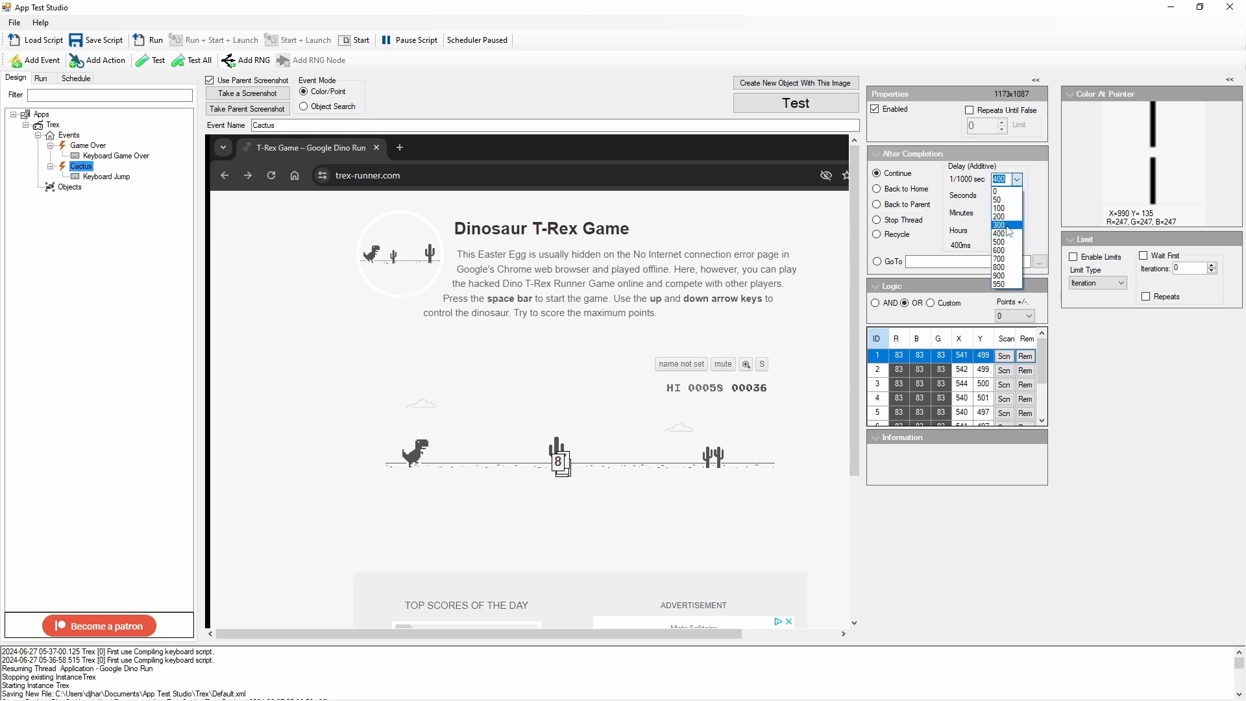
pyautogui.click(1008, 226)
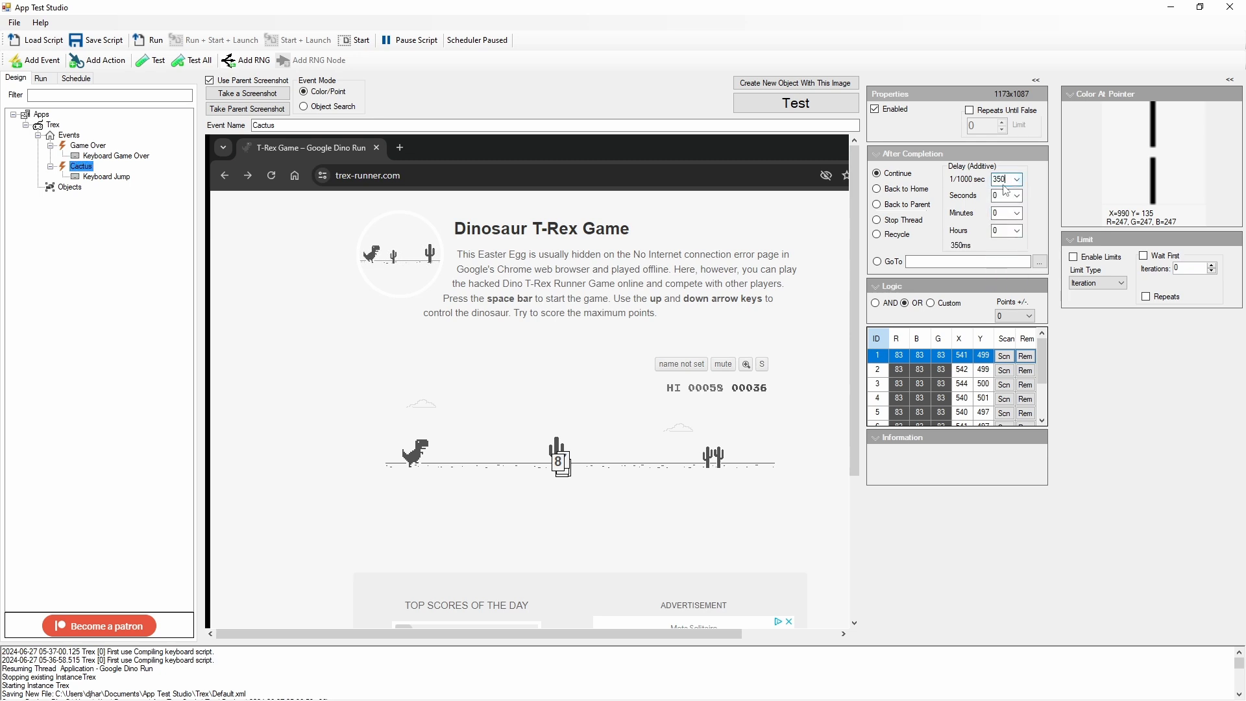
pyautogui.click(95, 40)
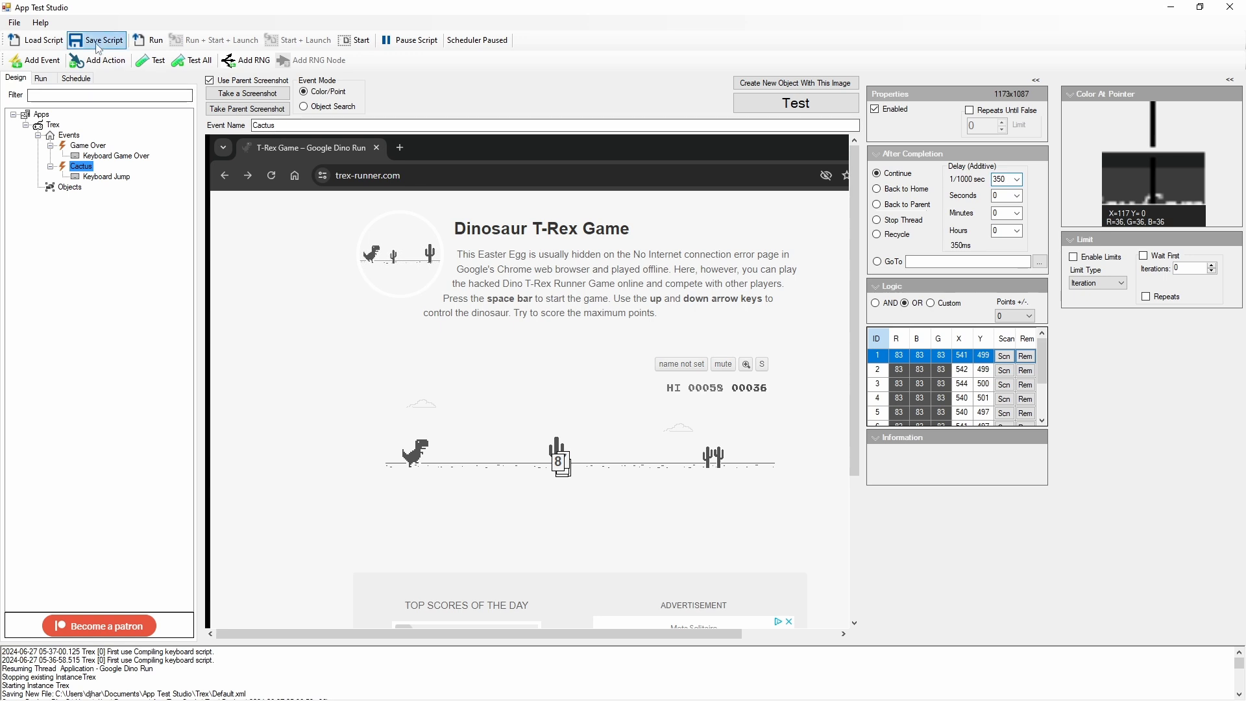
# Step: Set the Keyboard Jump action's after-completion delay to 100 ms and save the script
pyautogui.click(104, 177)
pyautogui.click(1015, 286)
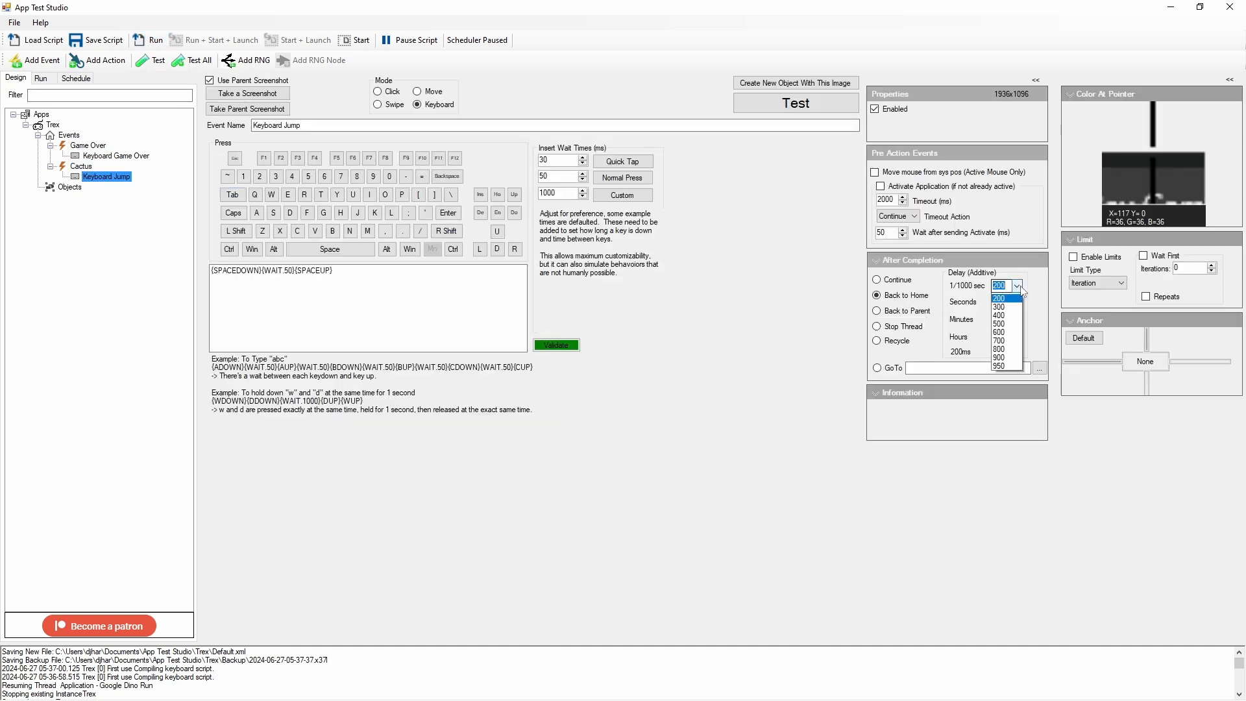
pyautogui.click(1010, 316)
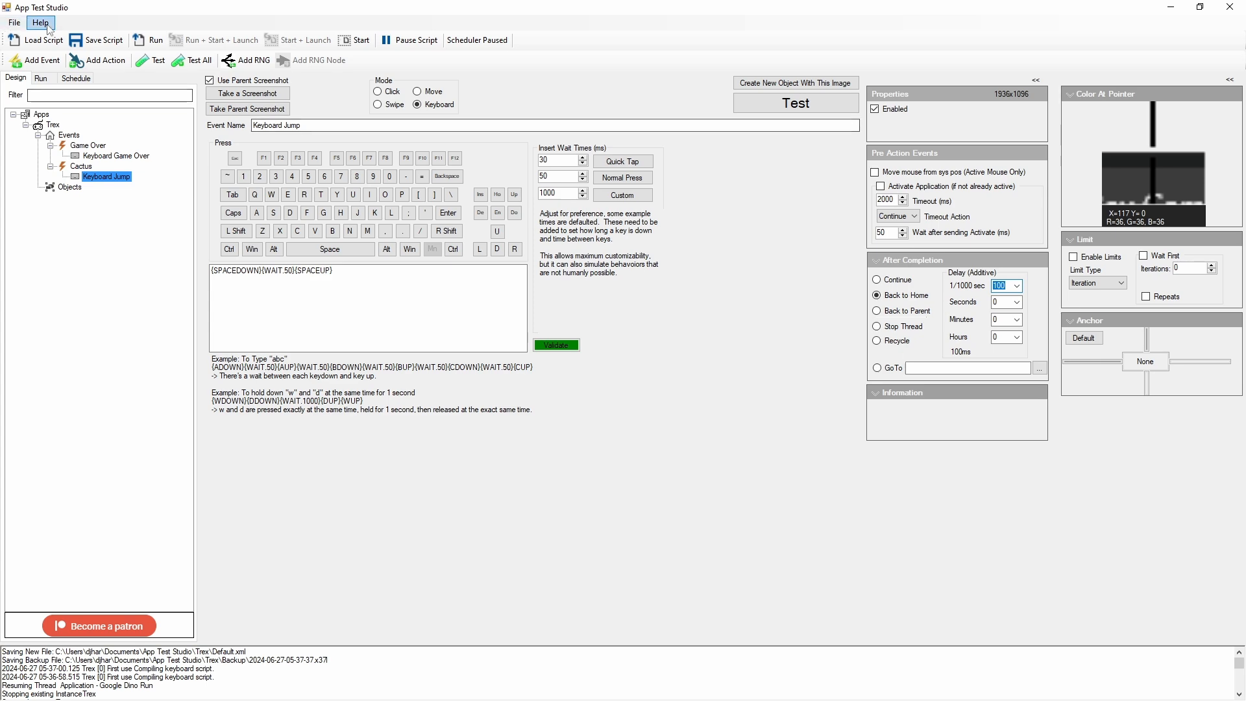
pyautogui.click(96, 40)
# Step: Run the script and test the 350 ms Cactus and 100 ms Keyboard Jump delays over several rounds of the T-Rex game in Chrome
pyautogui.click(158, 46)
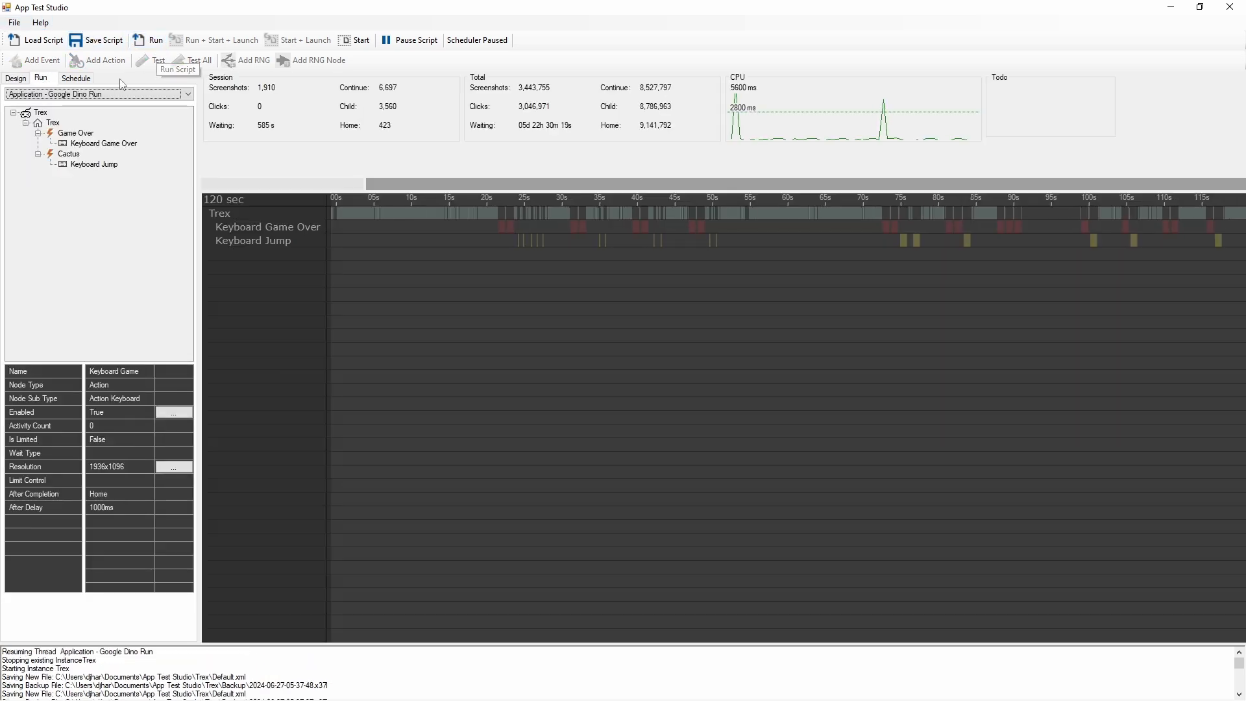
pyautogui.click(23, 80)
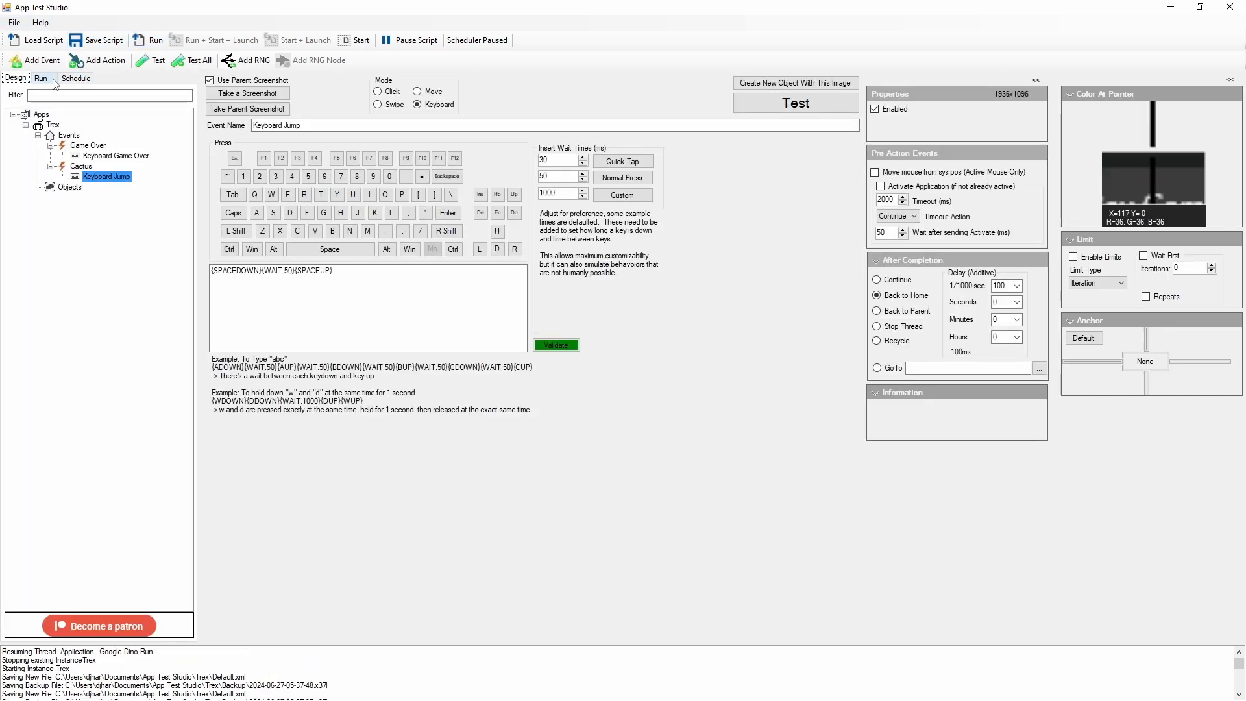
pyautogui.click(42, 79)
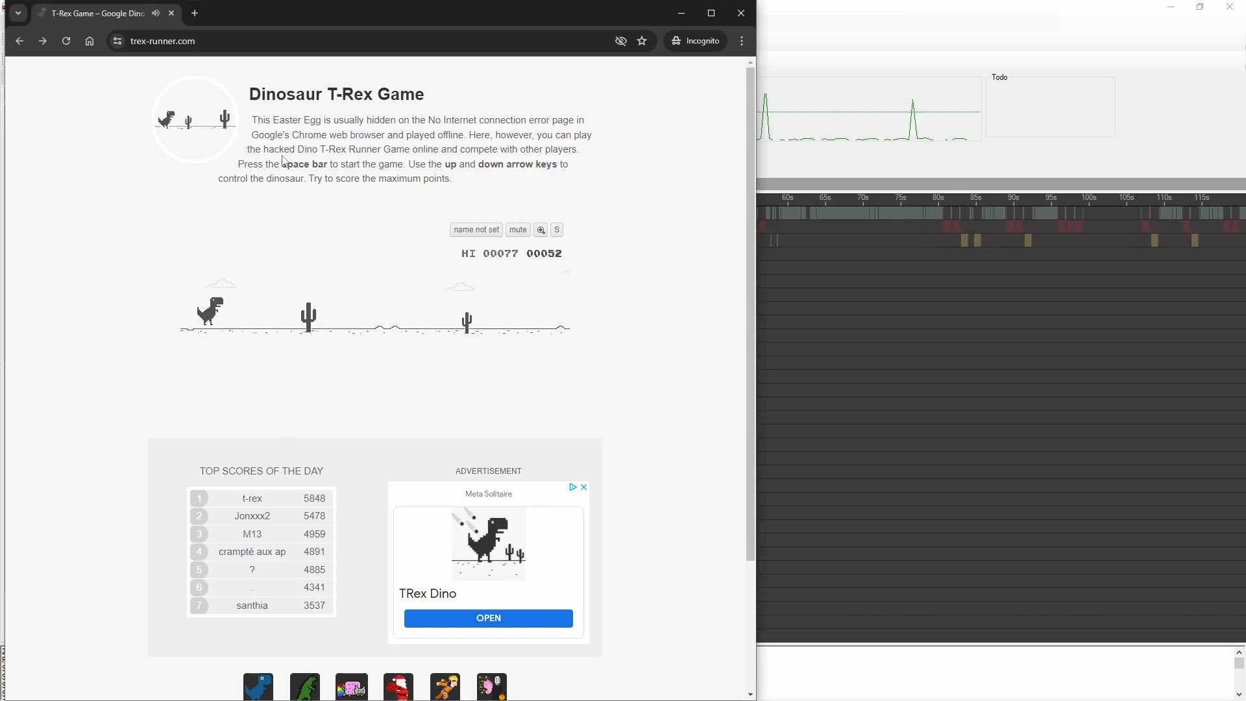
pyautogui.press('space')
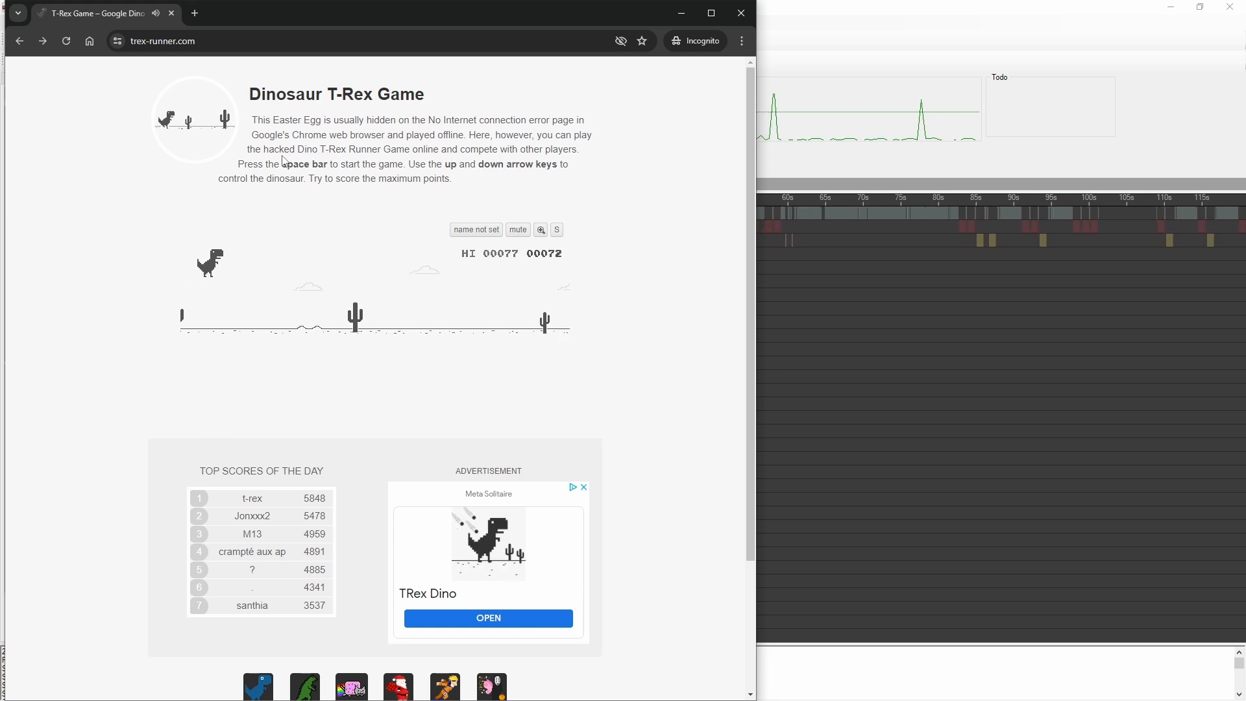
pyautogui.press('space')
pyautogui.press('space')
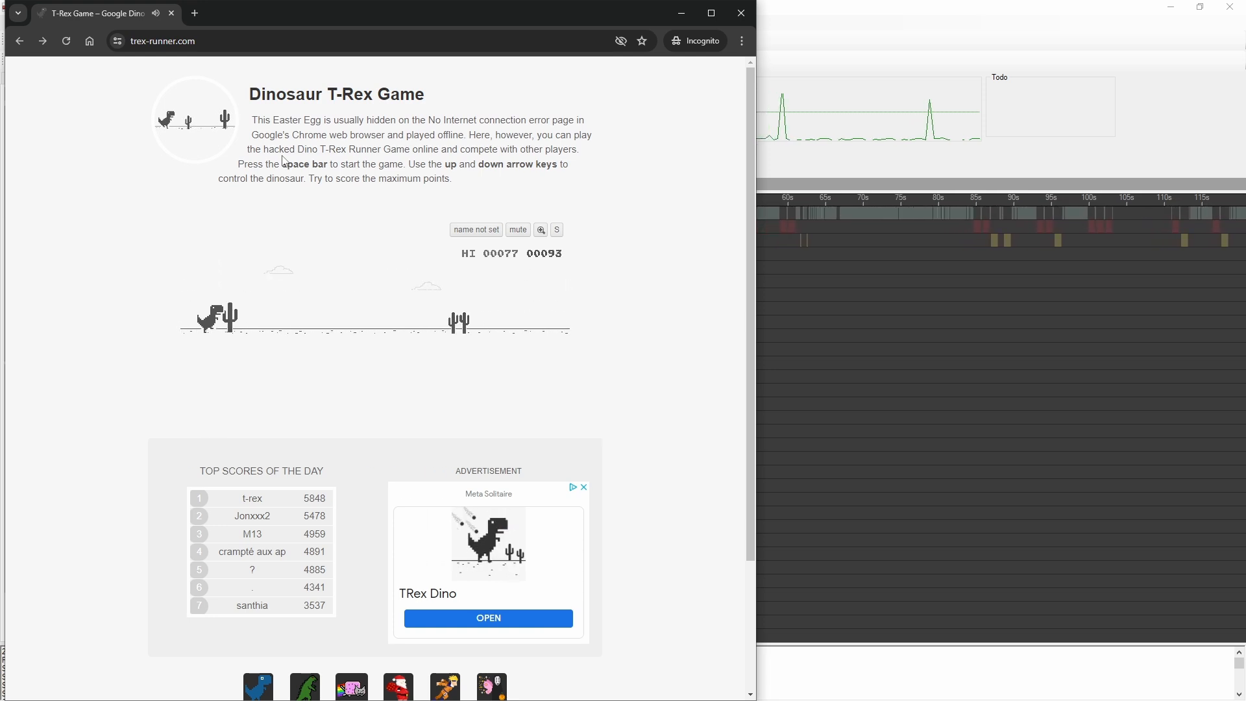
pyautogui.press('space')
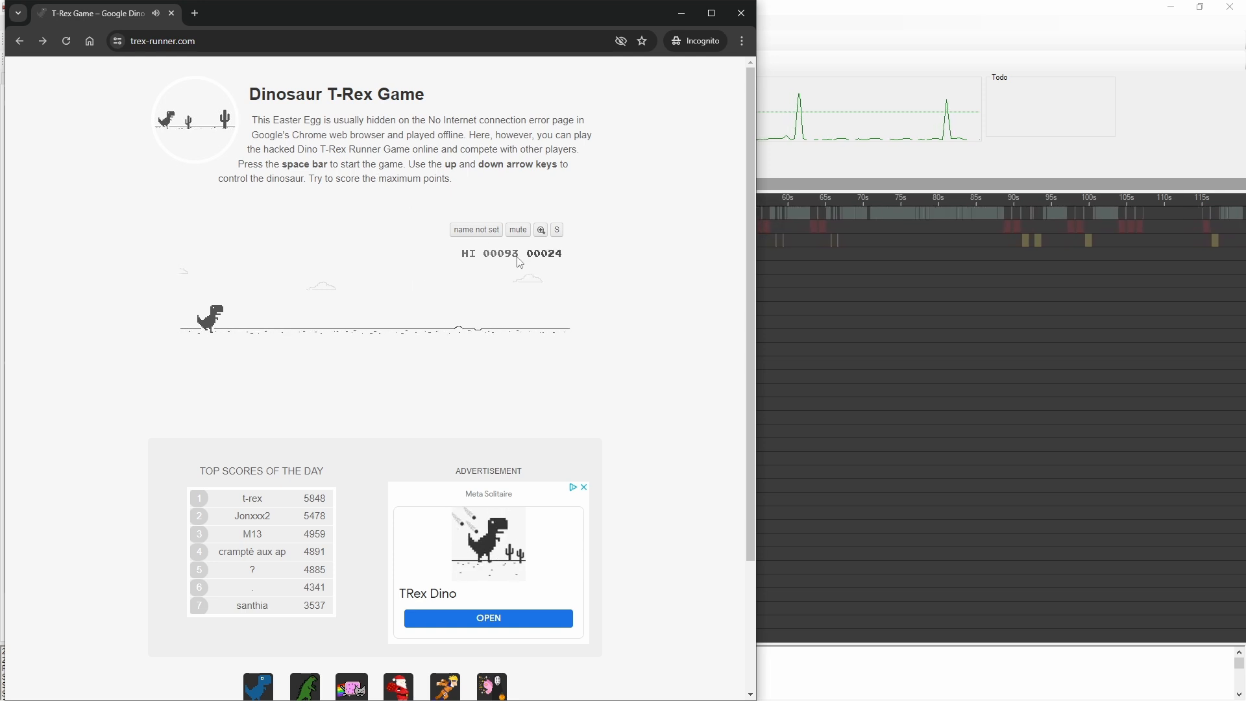
pyautogui.press('space')
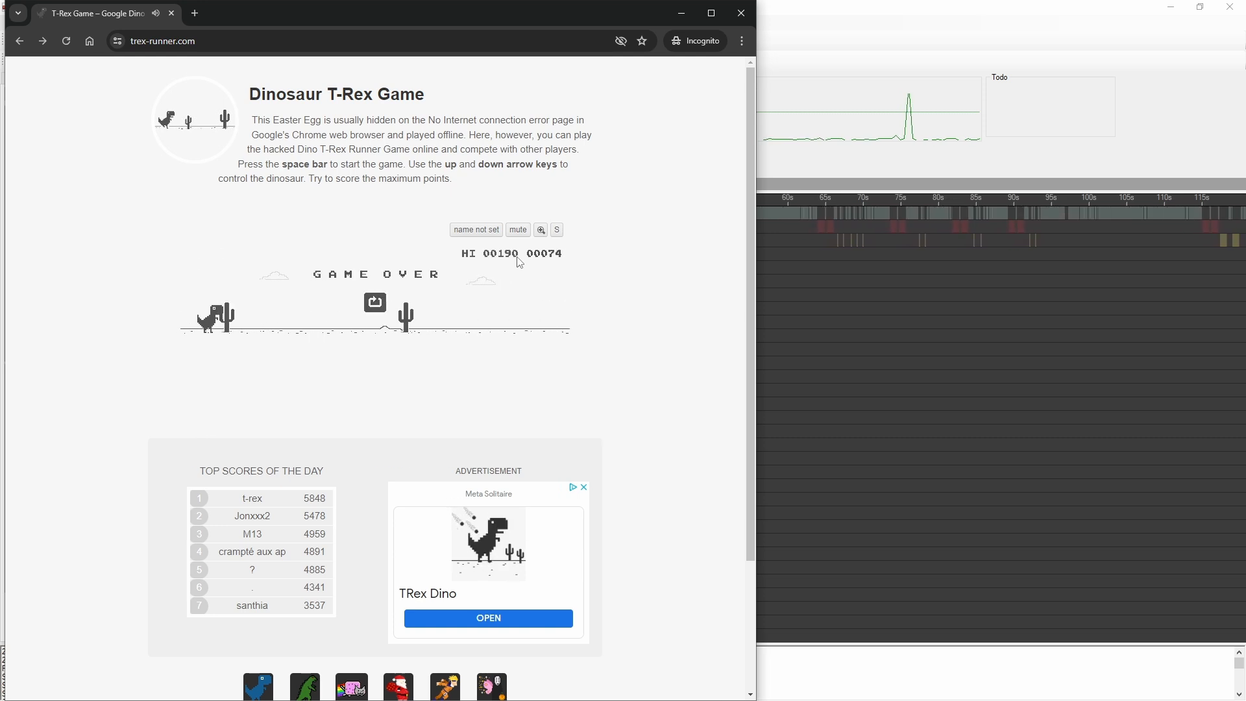
pyautogui.press('space')
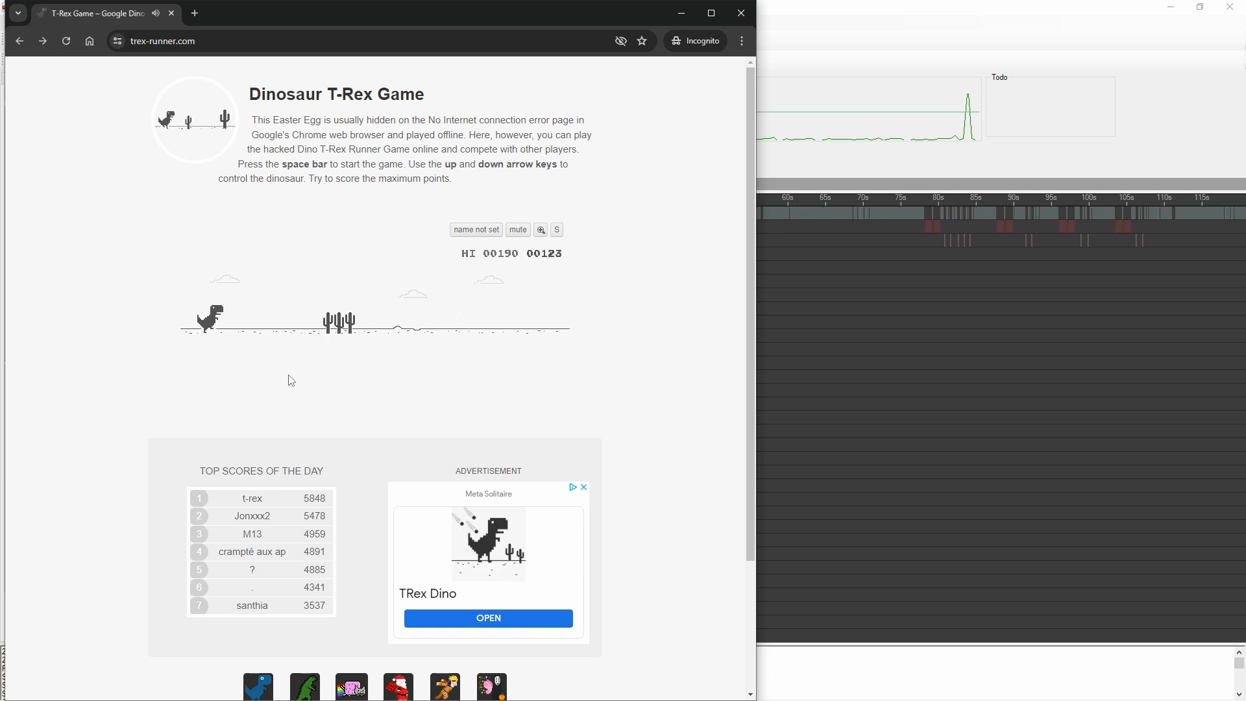
pyautogui.press('space')
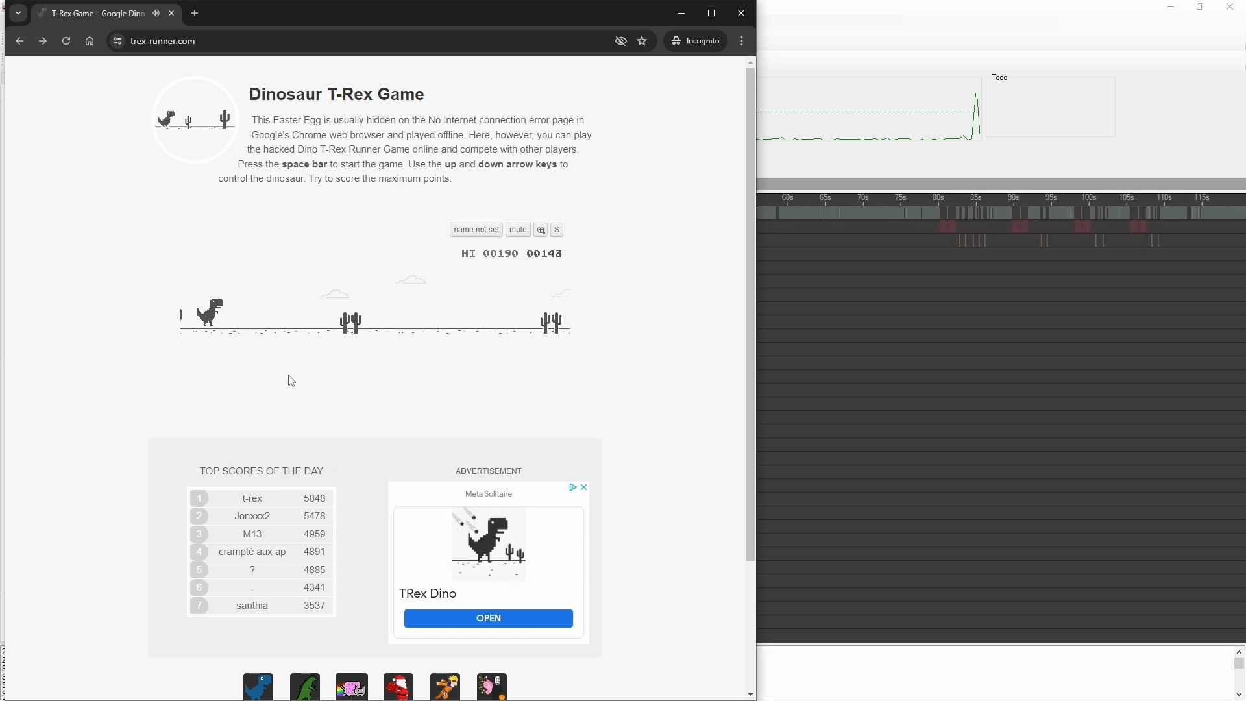
pyautogui.press('space')
pyautogui.press('space')
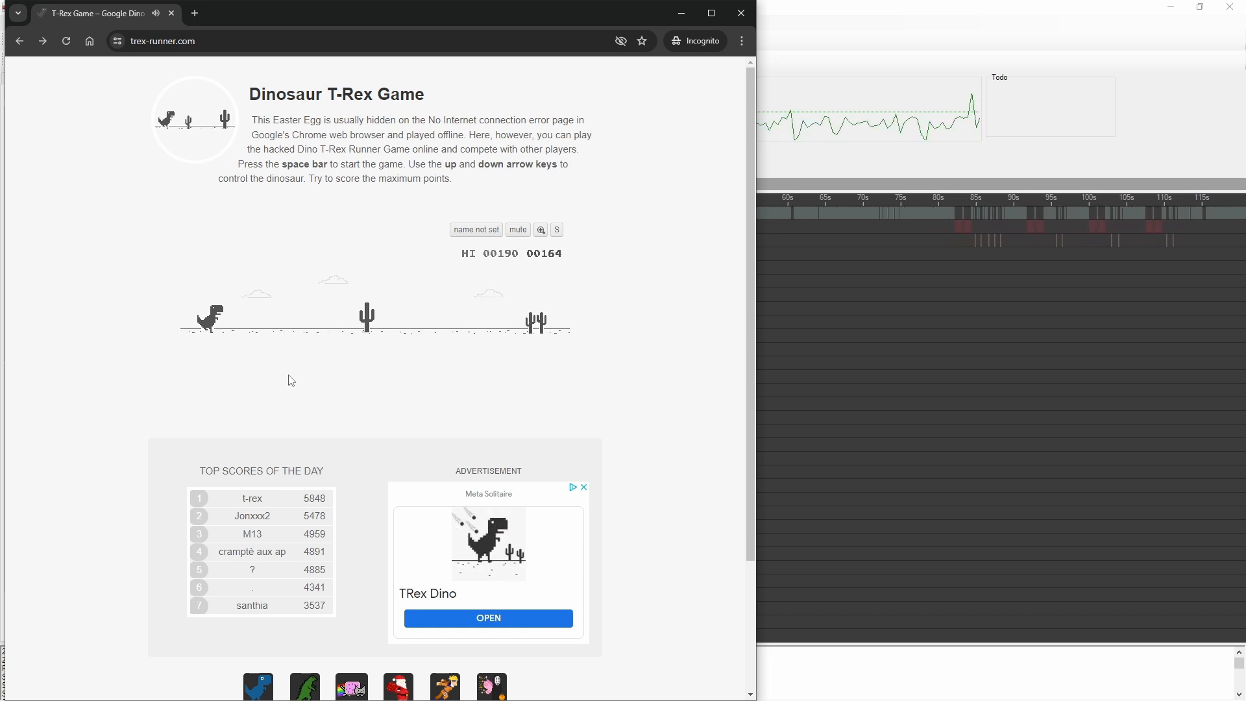
pyautogui.press('space')
pyautogui.press('space')
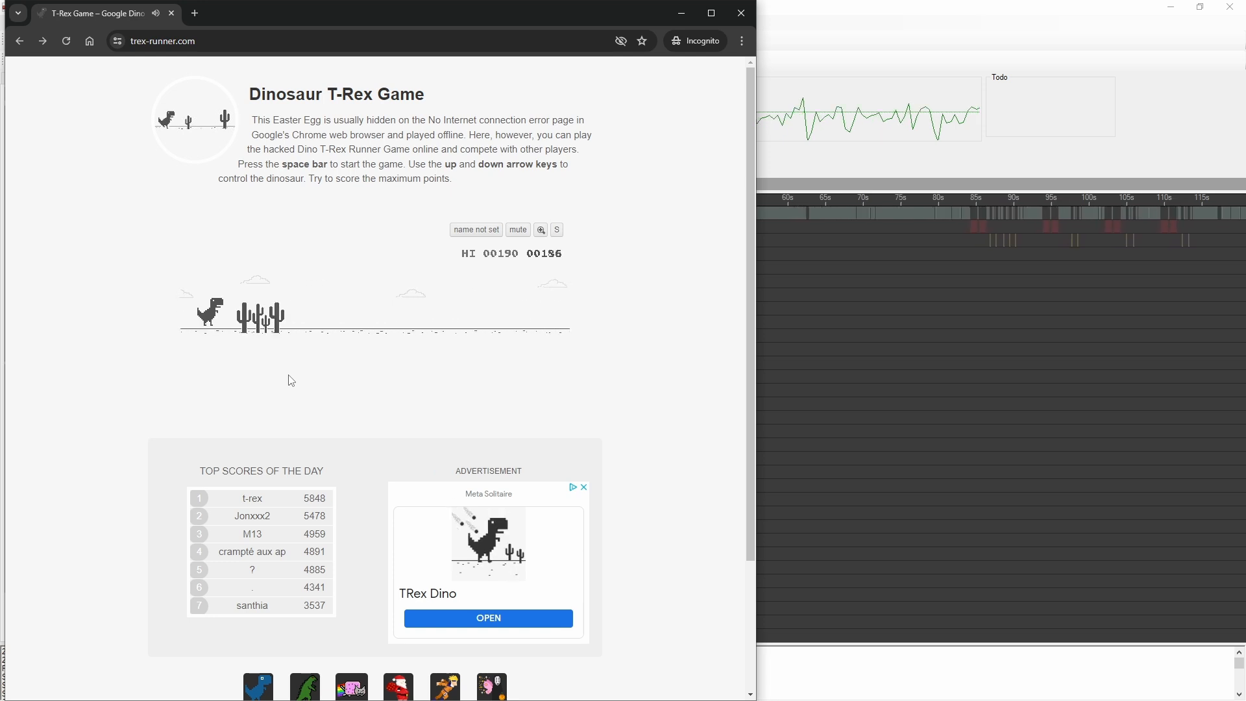
pyautogui.press('space')
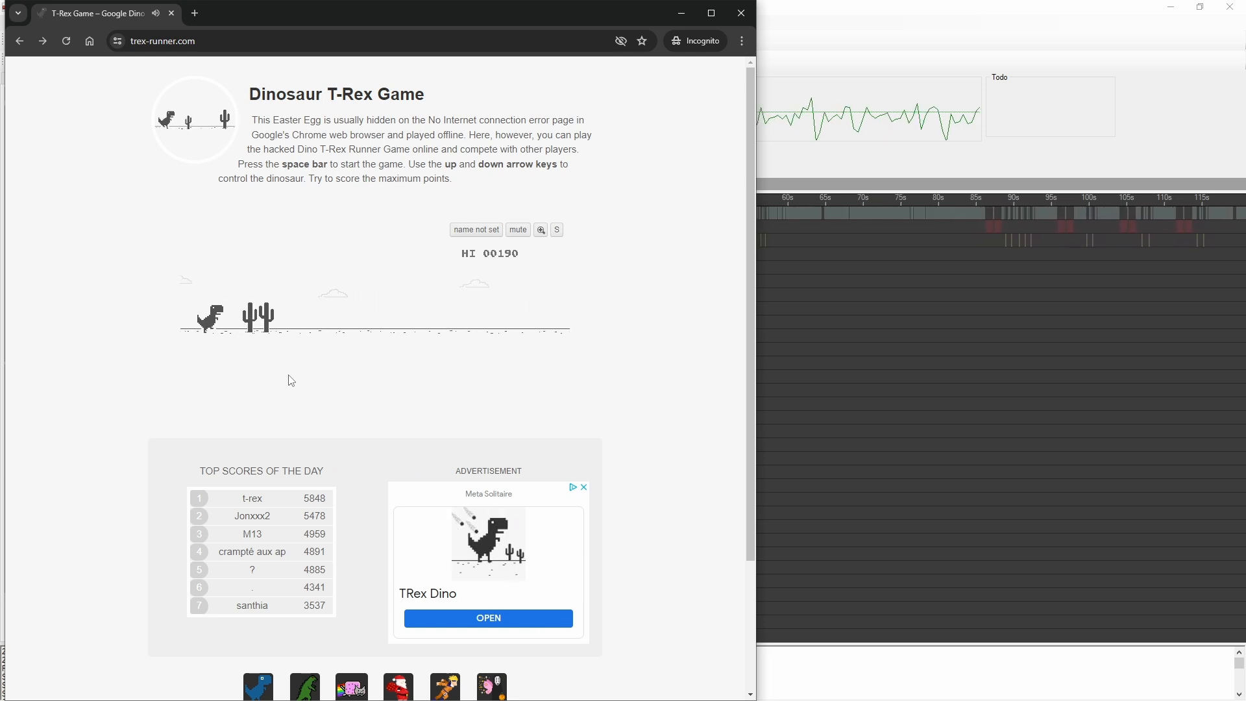
pyautogui.press('space')
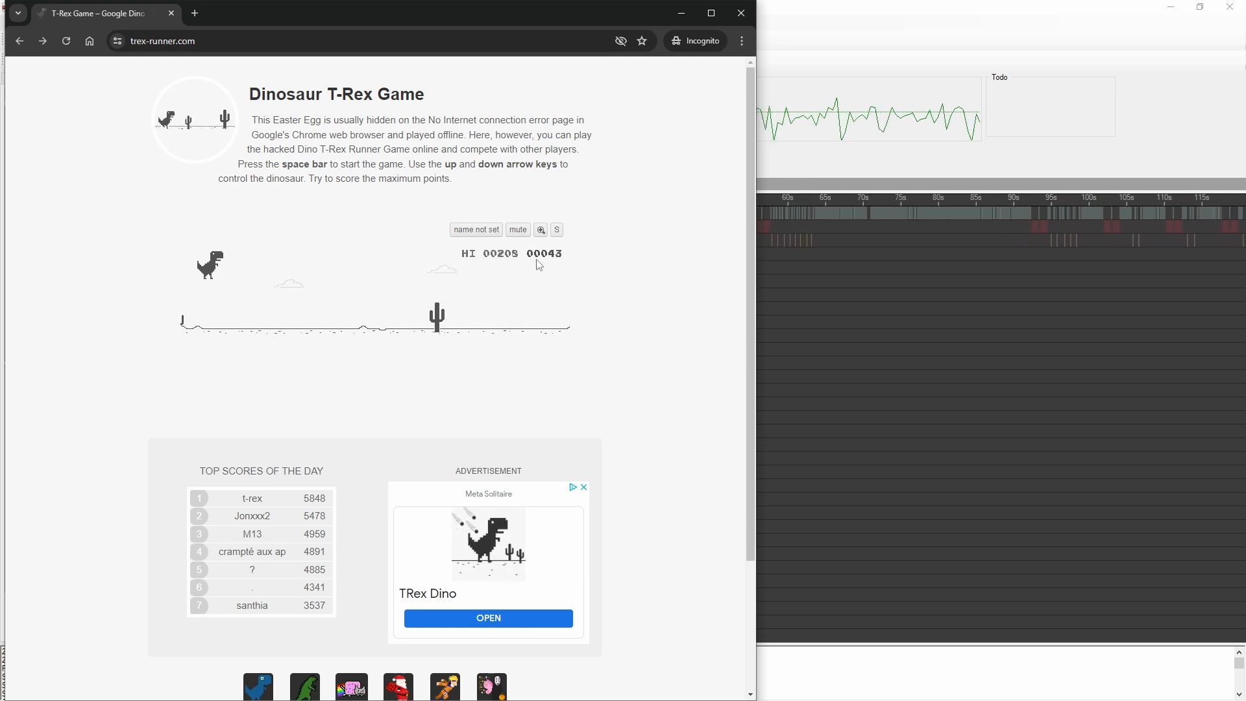
pyautogui.press('space')
pyautogui.press('space')
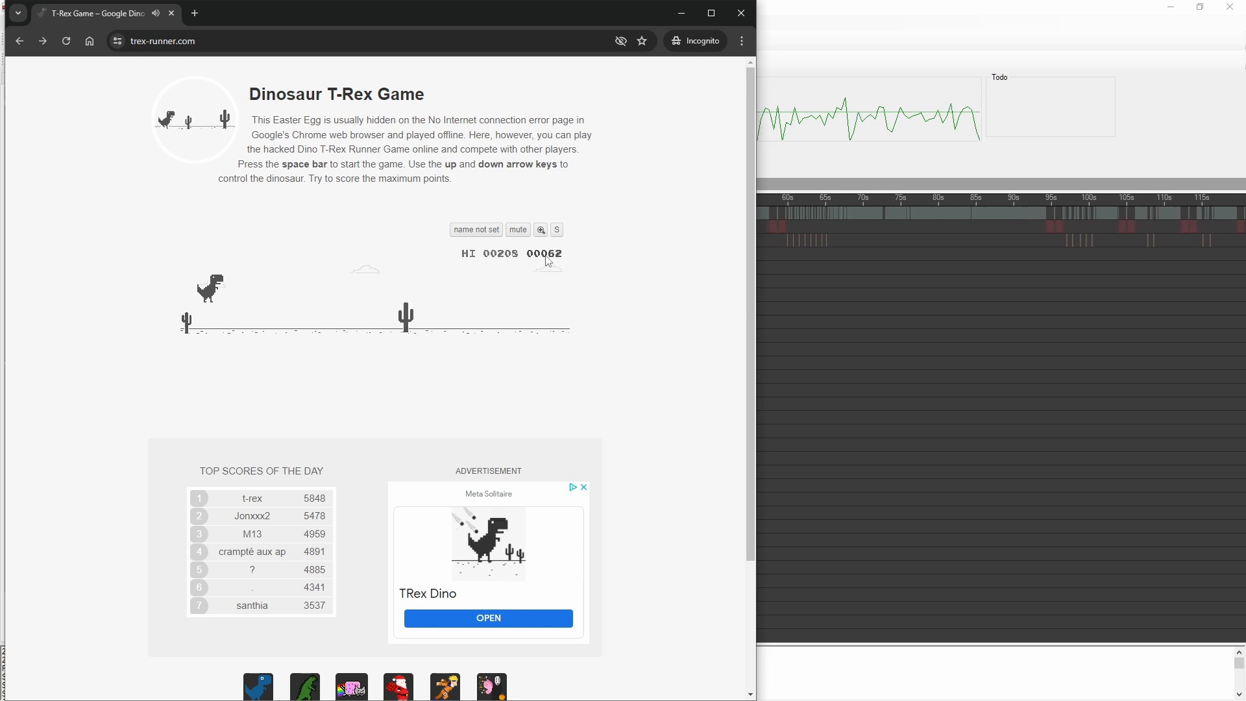
pyautogui.press('space')
pyautogui.press('space')
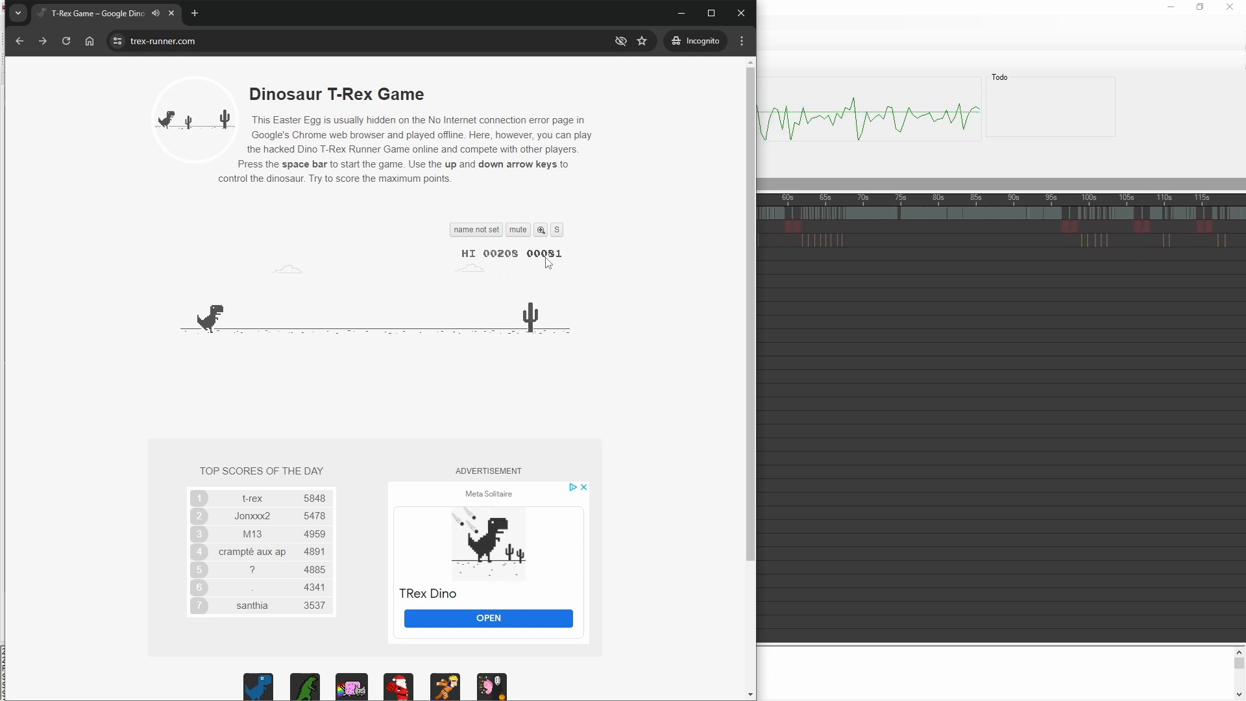
pyautogui.press('space')
pyautogui.press('space')
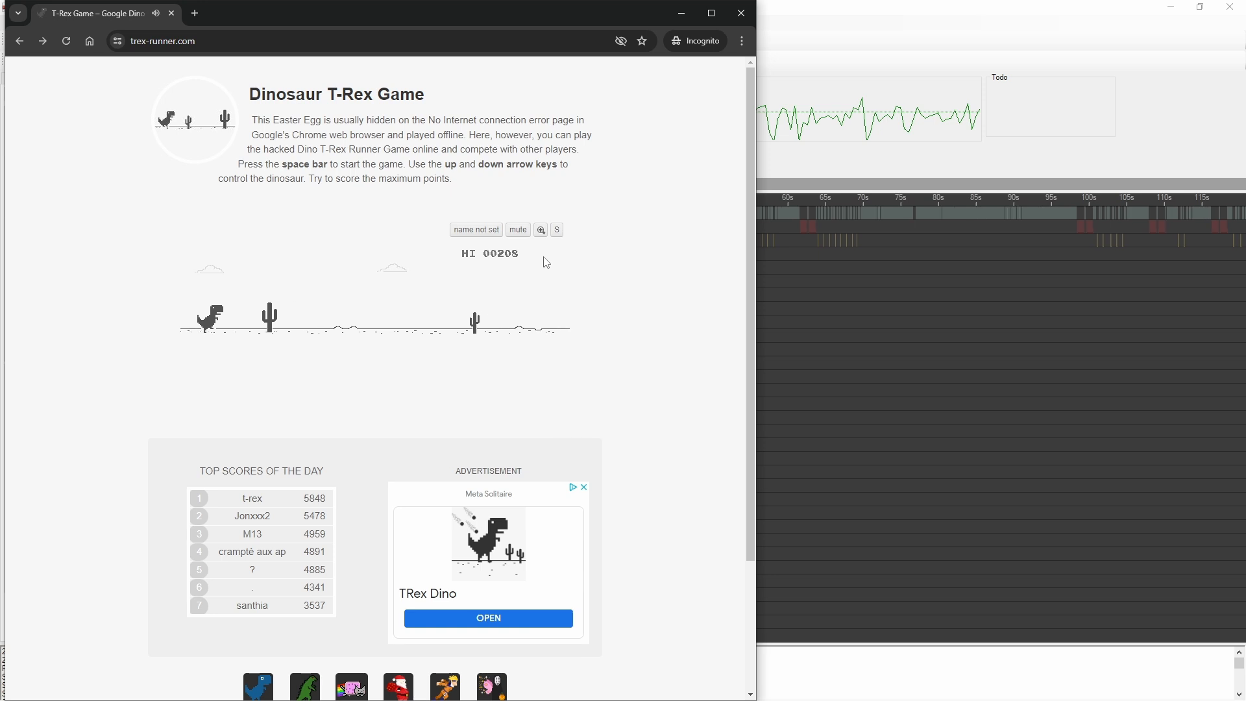
pyautogui.press('space')
pyautogui.press('space')
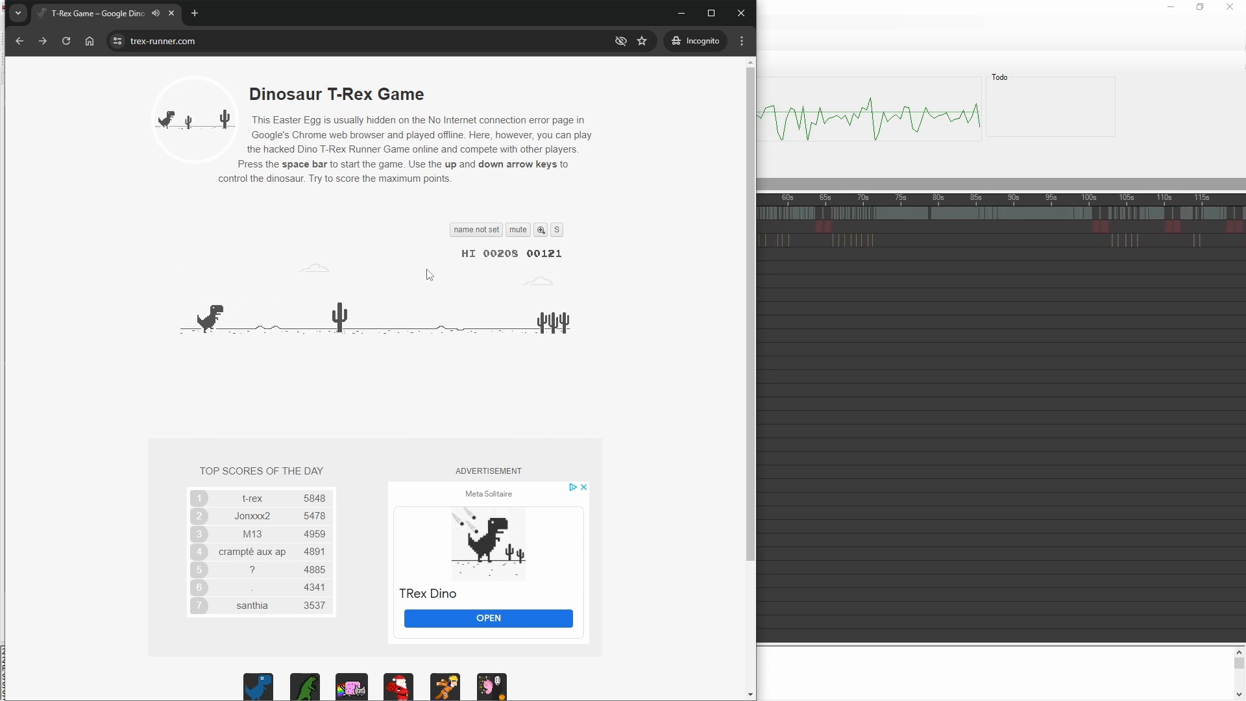
pyautogui.press('space')
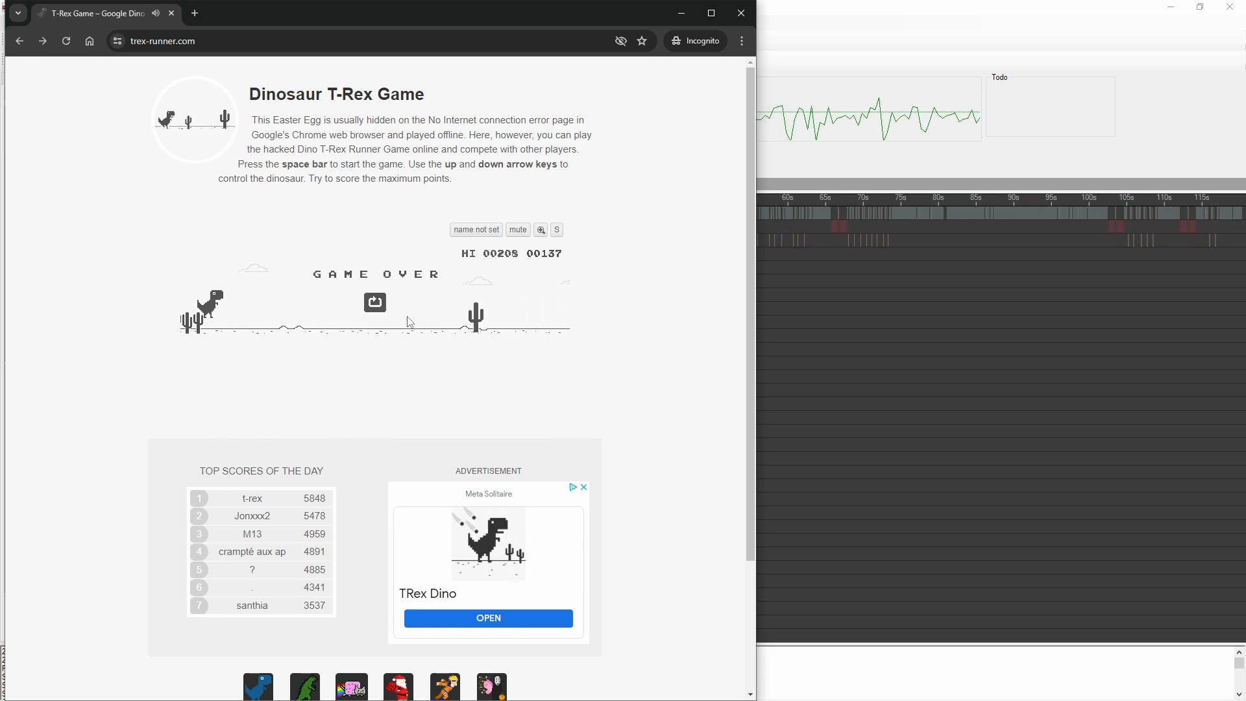
# Step: Switch from the T-Rex game to App Test Studio, pause the running script, and open the Keyboard Jump action's design settings
pyautogui.press('space')
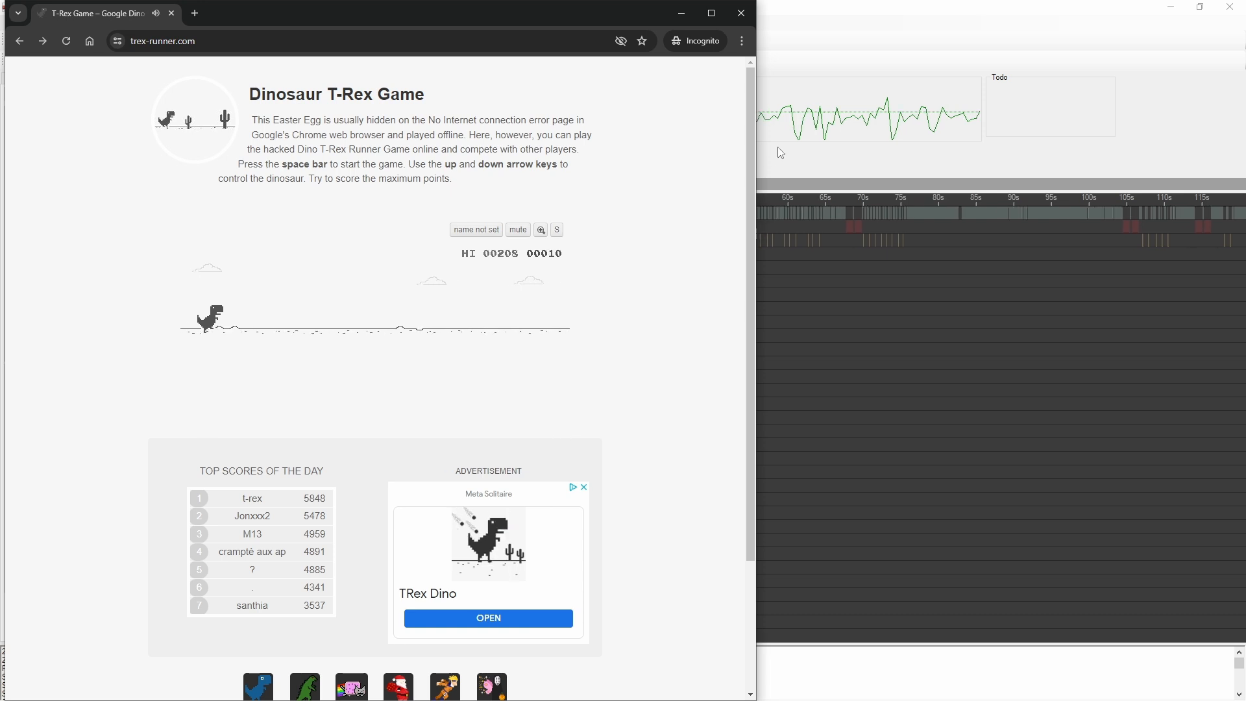
pyautogui.click(778, 147)
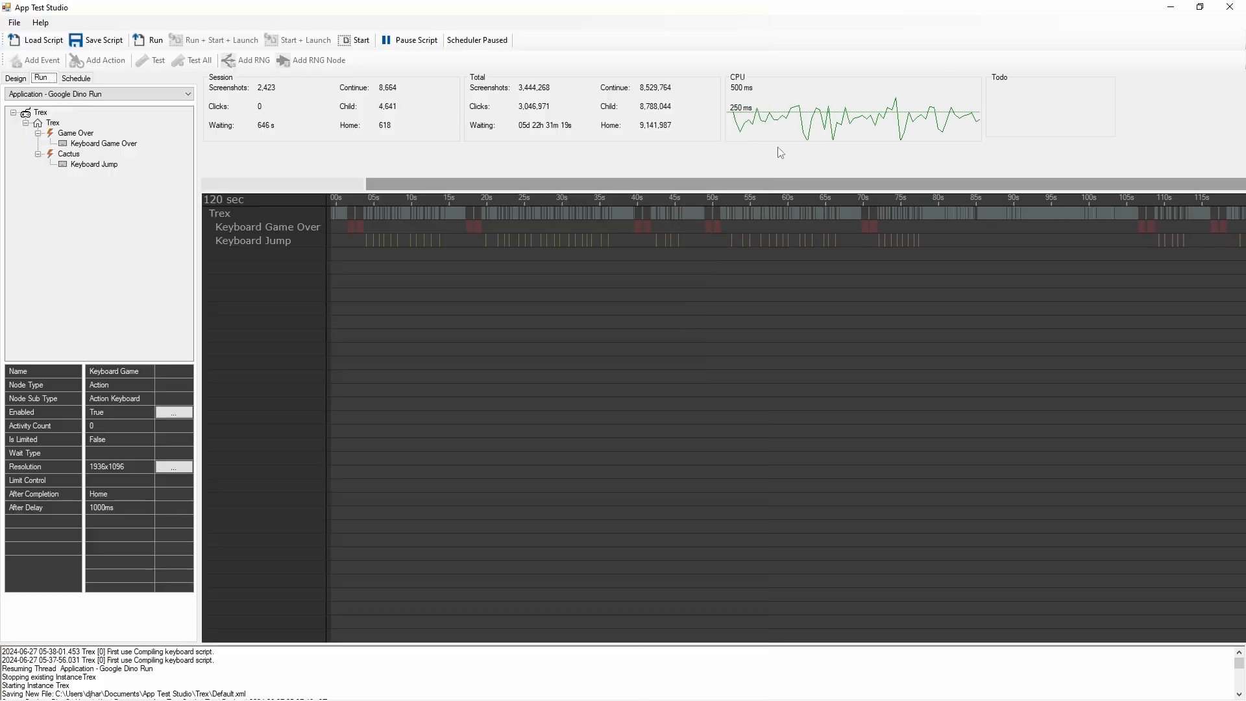
pyautogui.click(407, 40)
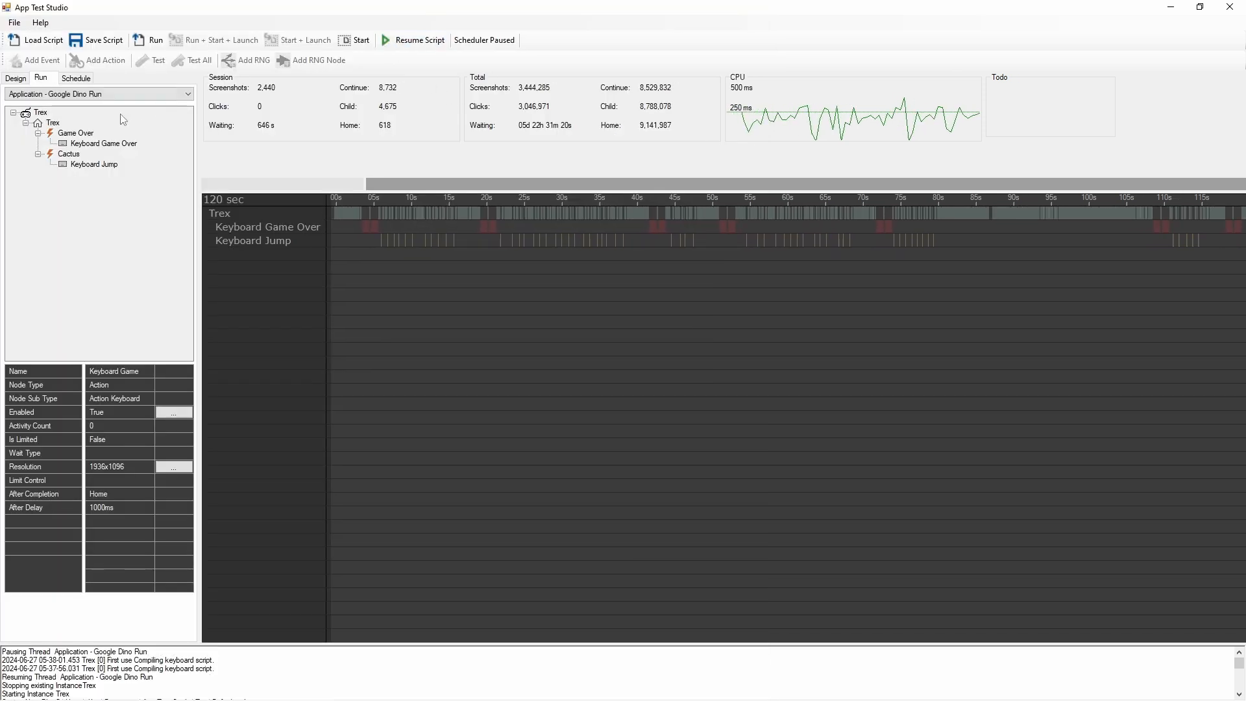
pyautogui.click(15, 78)
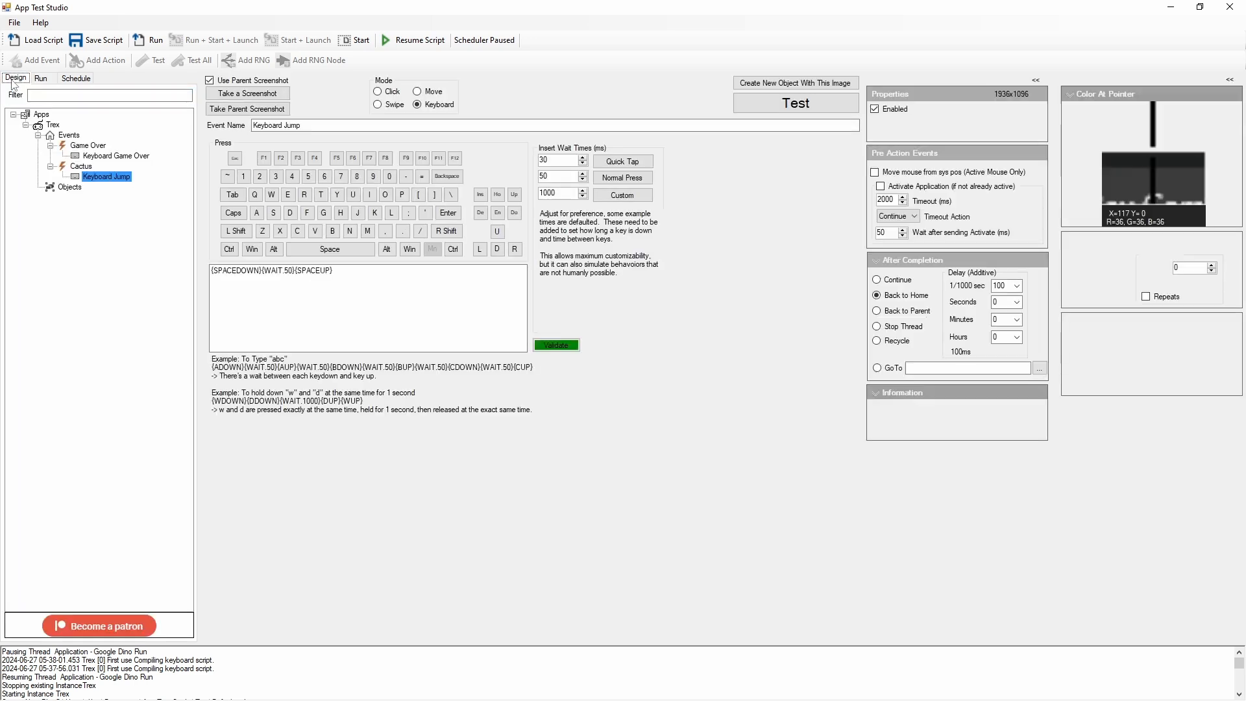
pyautogui.click(83, 180)
# Step: Examine the space-down, 50 ms wait and space-up parts of the Keyboard Jump action's key sequence
pyautogui.click(268, 276)
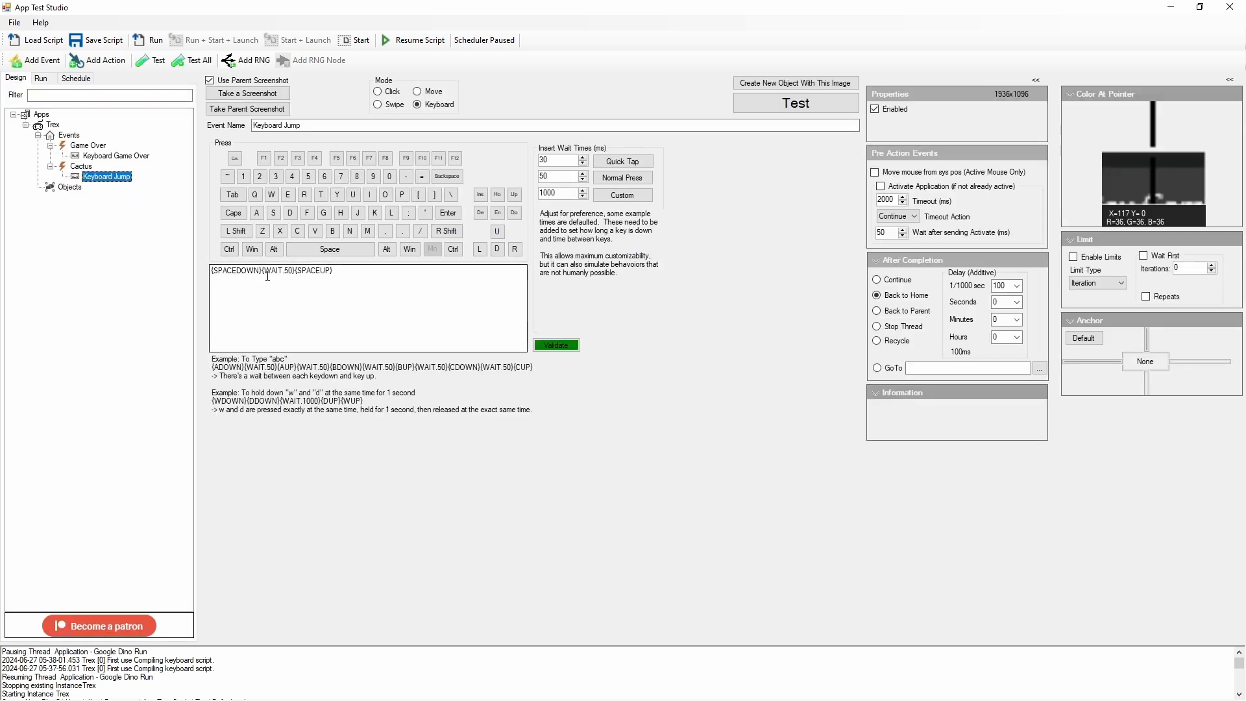
pyautogui.moveTo(263, 274); pyautogui.dragTo(185, 270)
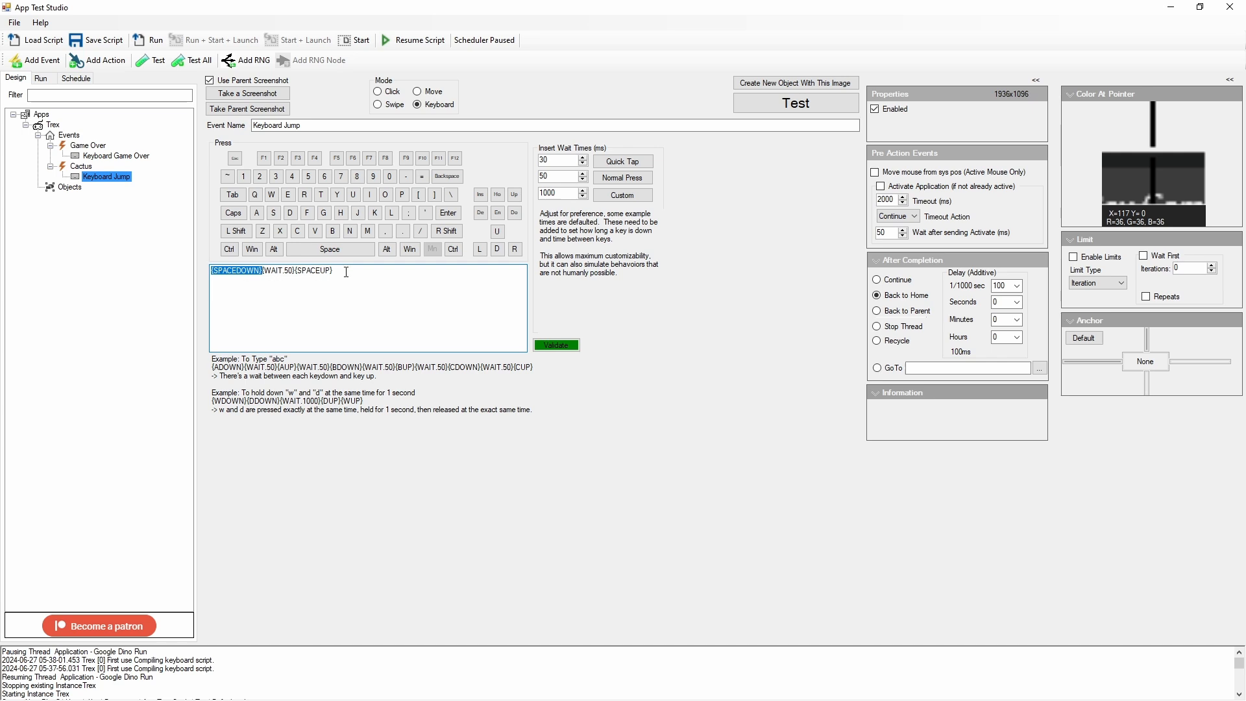
pyautogui.moveTo(347, 273); pyautogui.dragTo(199, 258)
pyautogui.click(295, 271)
pyautogui.moveTo(292, 268); pyautogui.dragTo(263, 266)
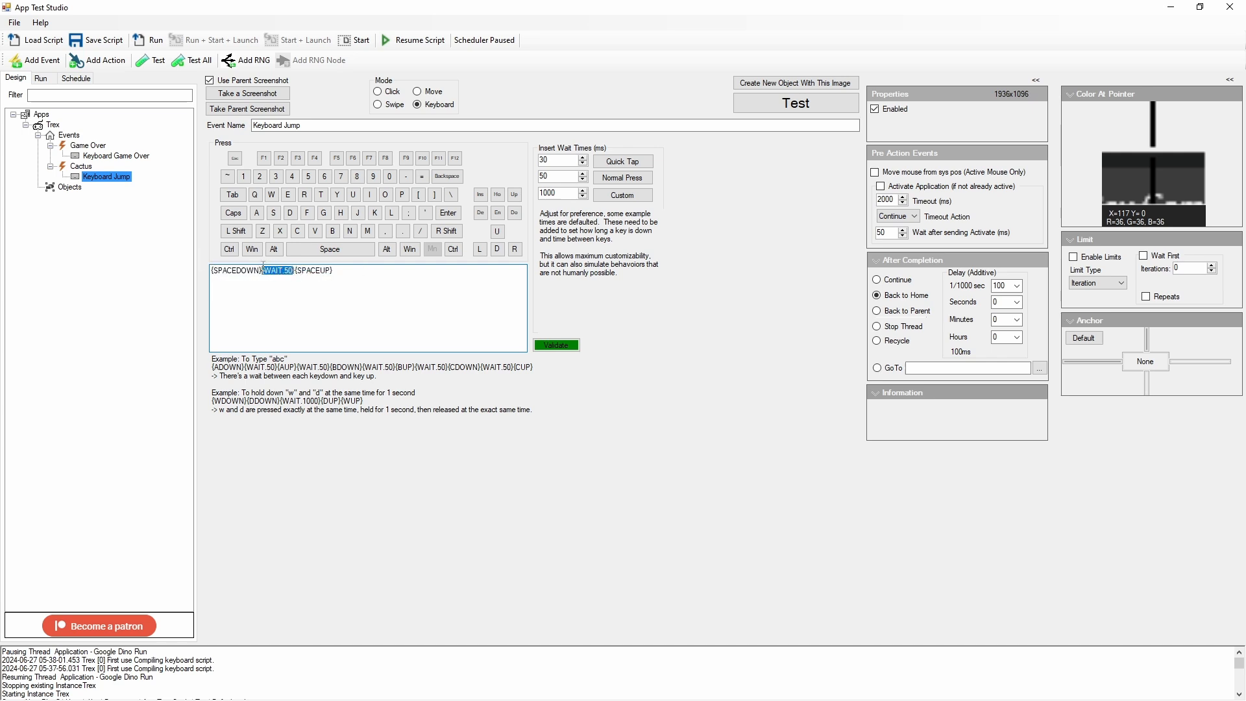
# Step: Append a quick K tap to the end of the Keyboard Jump sequence as {KDOWN}{WAIT.30}{KUP}
pyautogui.click(340, 271)
pyautogui.click(376, 213)
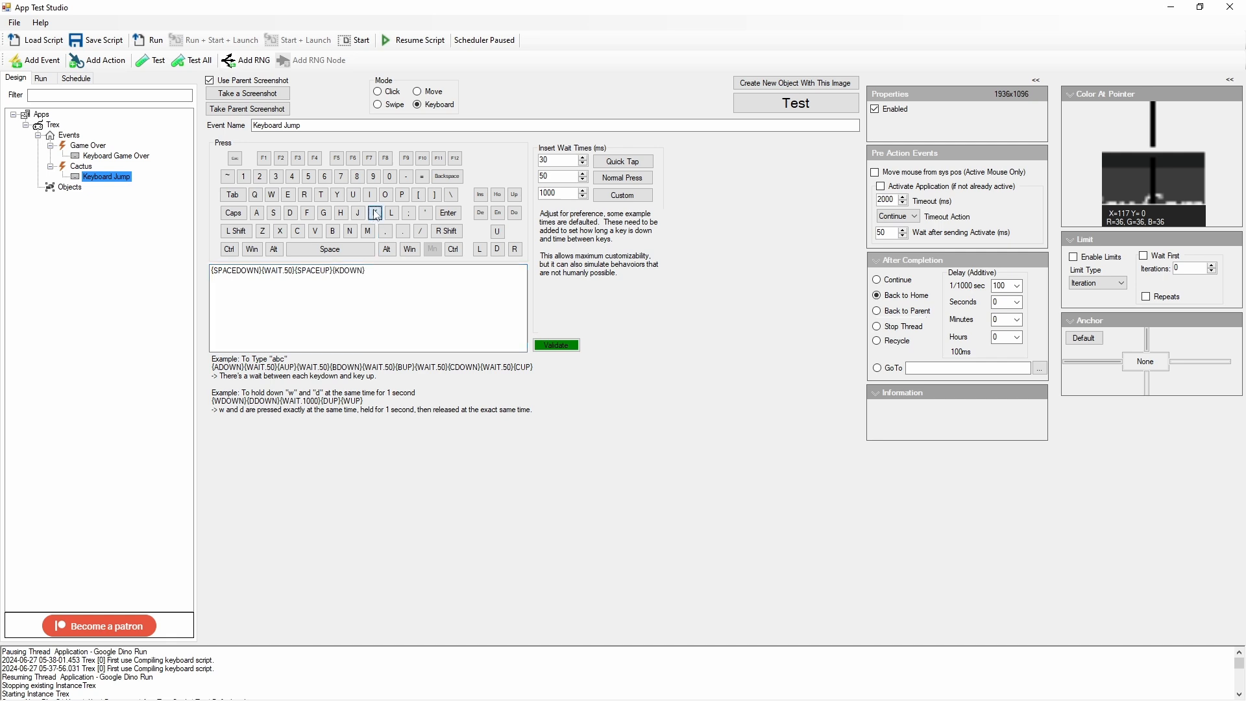
pyautogui.click(619, 162)
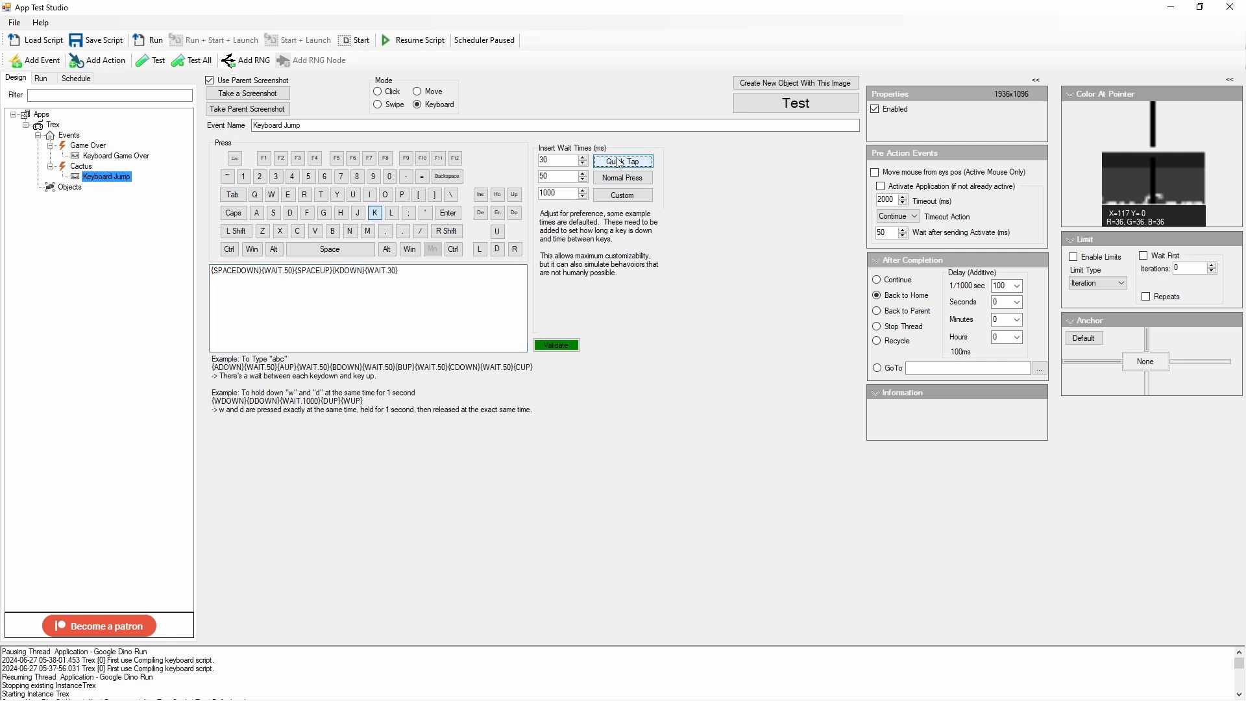
pyautogui.click(375, 213)
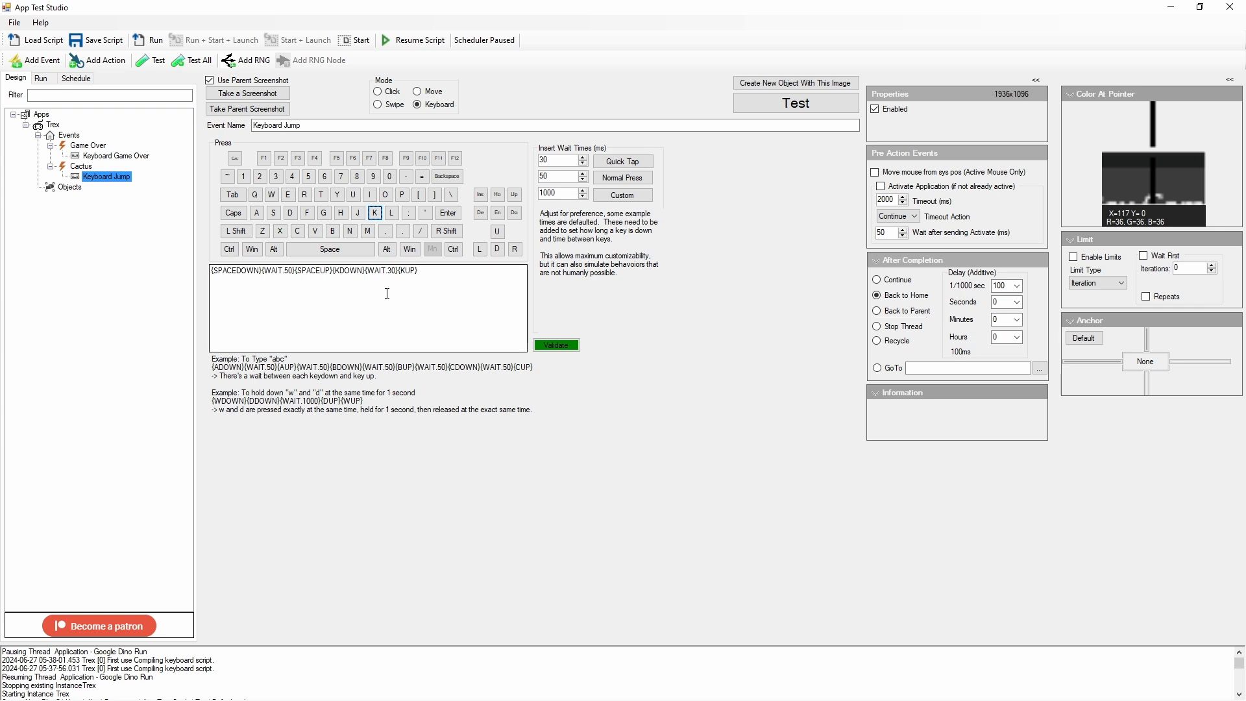
# Step: Review the Space and K portions of the Keyboard Jump key sequence and validate the whole sequence
pyautogui.moveTo(423, 271); pyautogui.dragTo(172, 259)
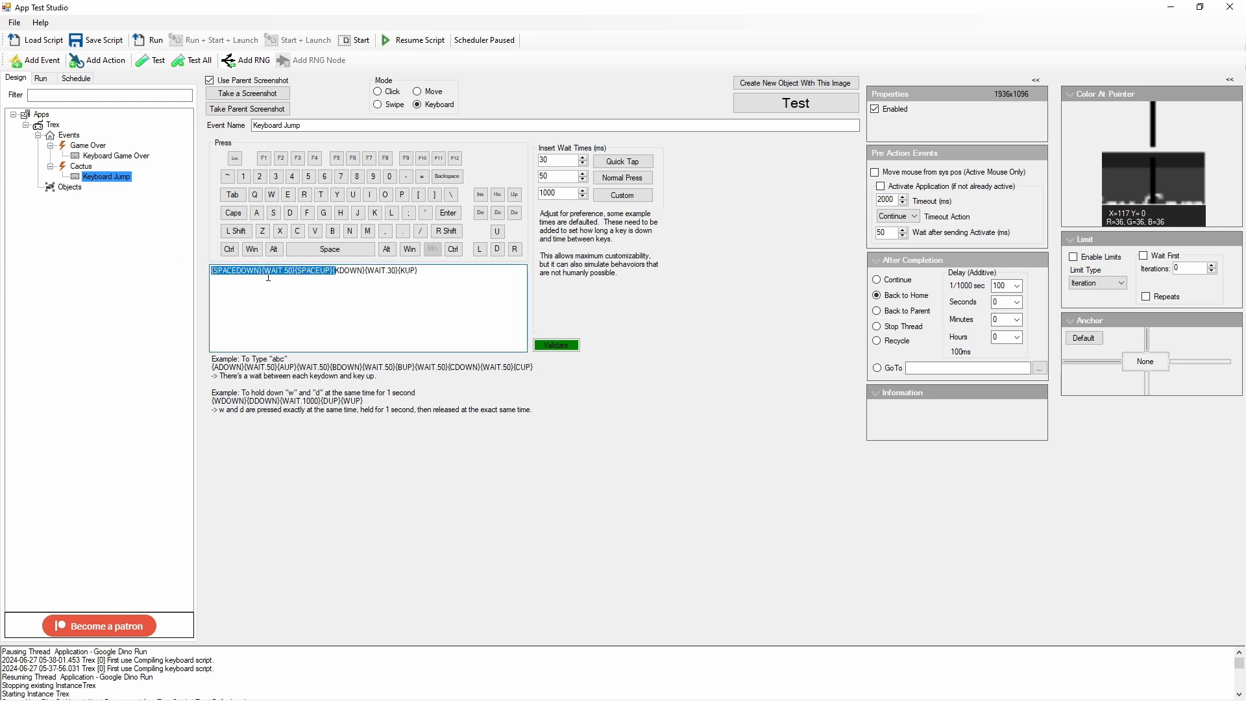
pyautogui.click(338, 270)
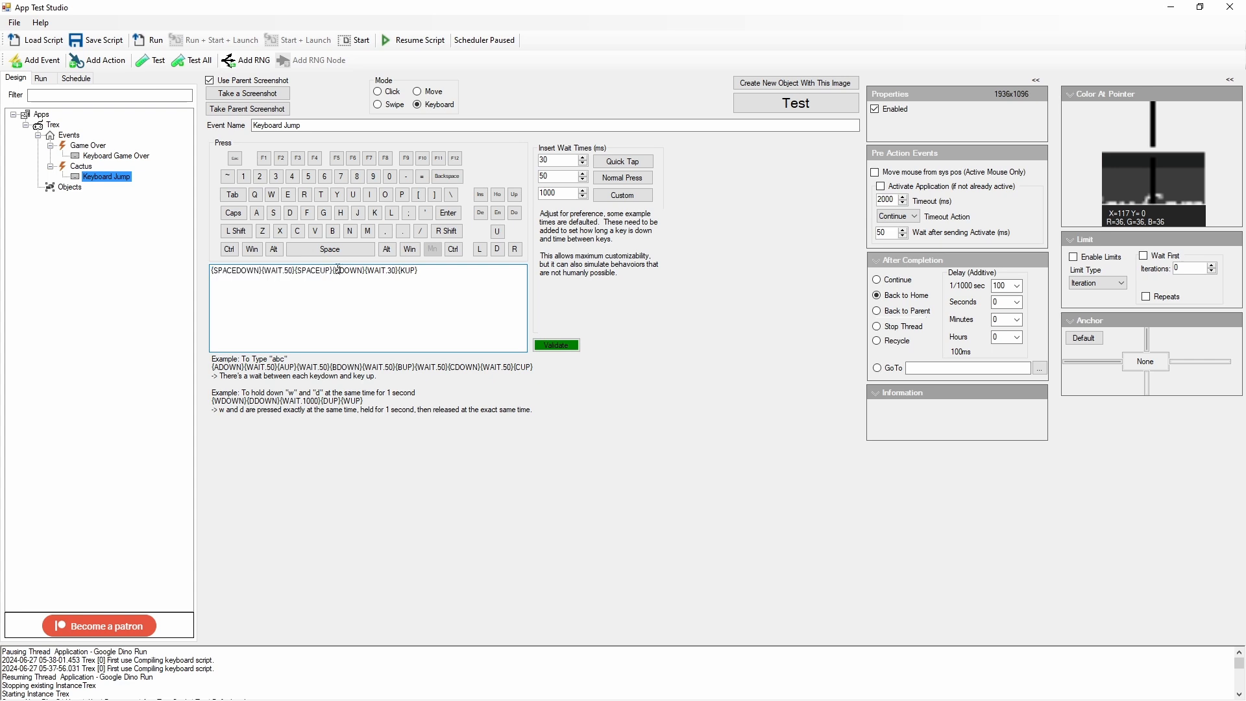
pyautogui.moveTo(333, 271); pyautogui.dragTo(421, 270)
pyautogui.click(432, 274)
pyautogui.click(556, 345)
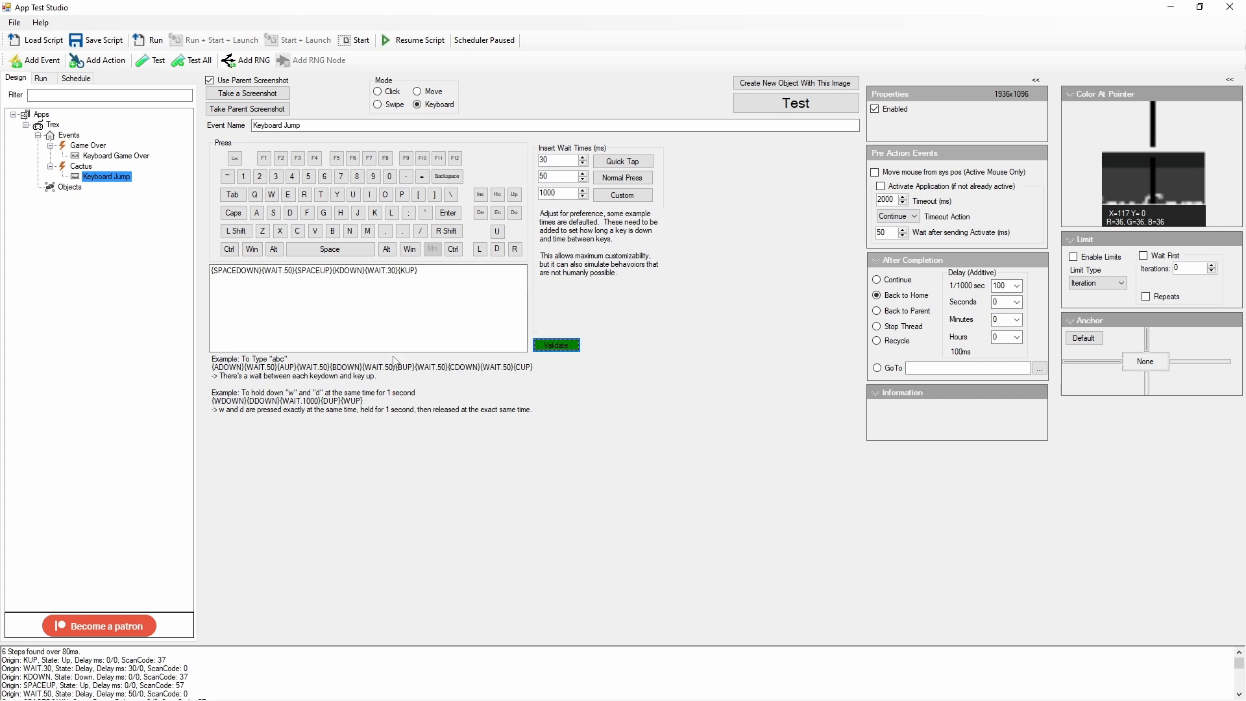
pyautogui.click(447, 274)
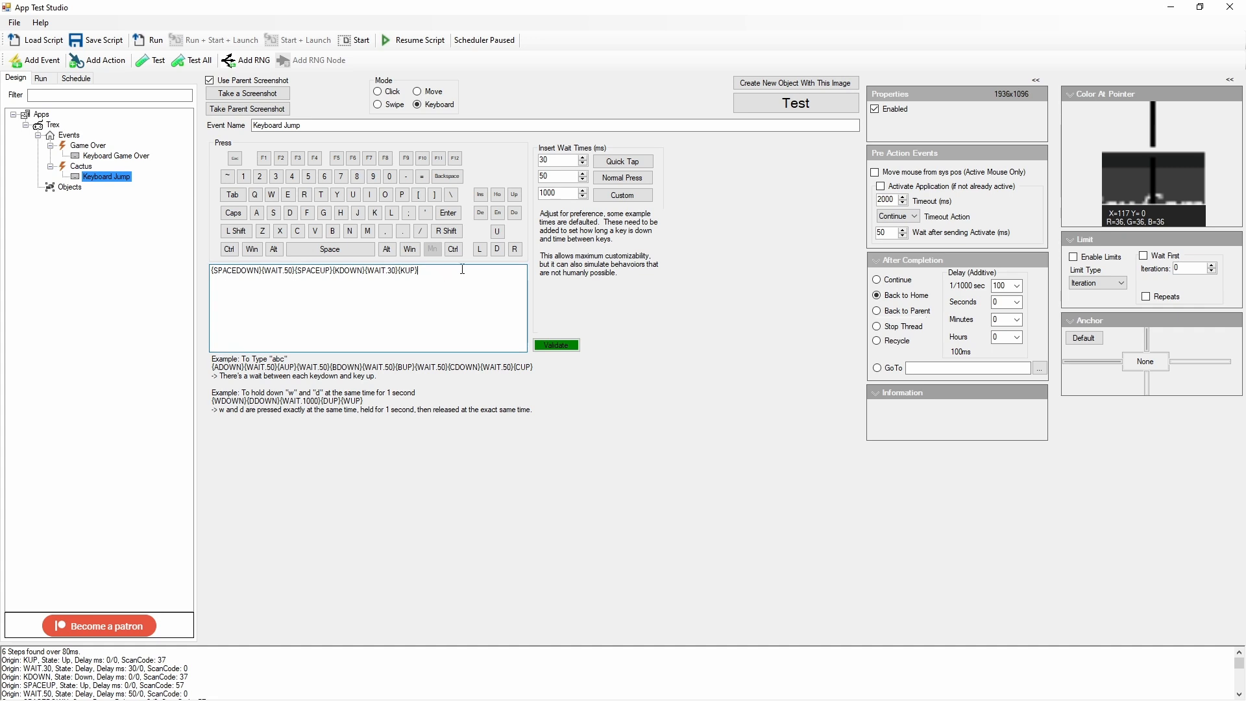